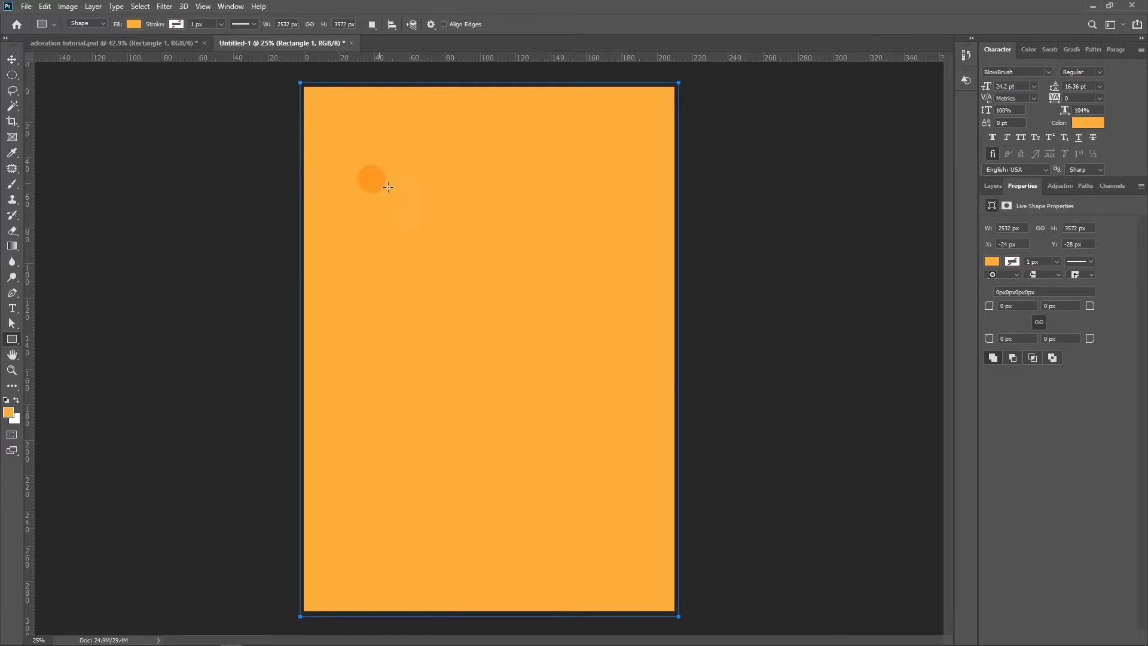
Fill the Rectangle 1 shape with colour 00163e and move its layer directly above the Background layer
{"action": "left_click", "coordinate": [993, 186]}
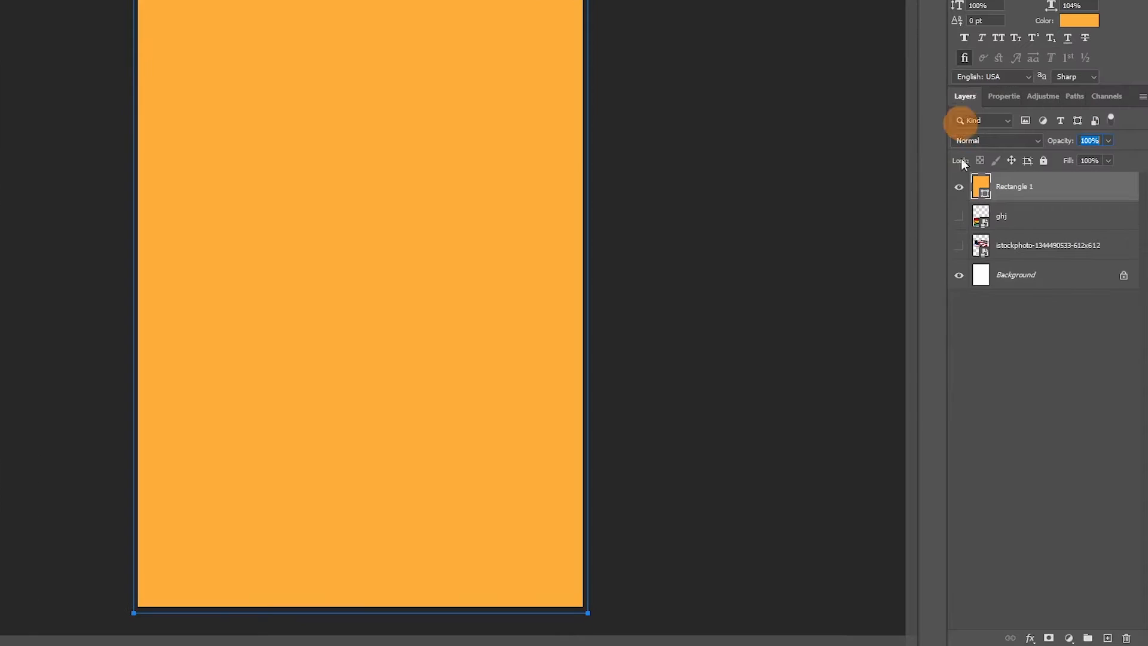
{"action": "left_click", "coordinate": [1069, 638]}
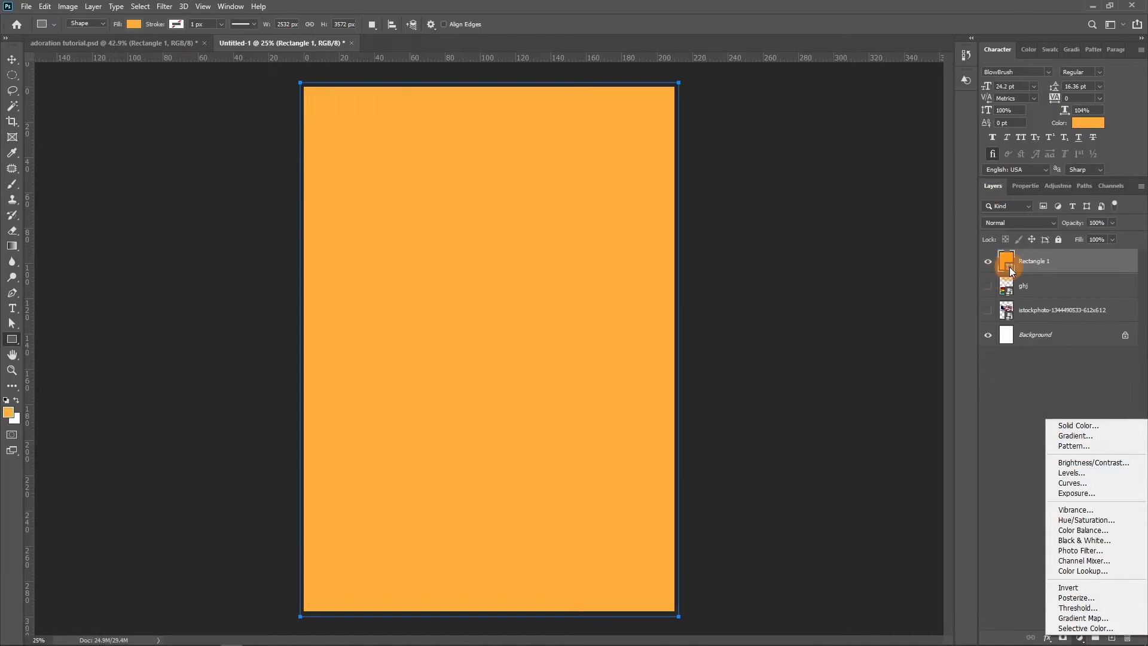
{"action": "left_click", "coordinate": [1009, 267]}
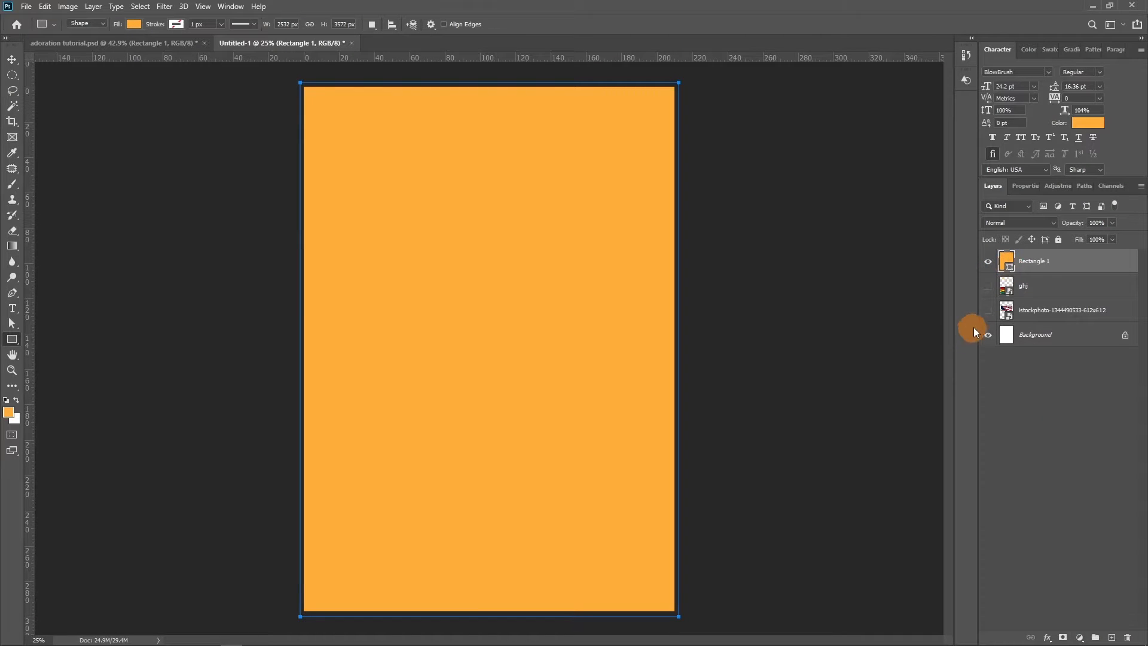
{"action": "double_click", "coordinate": [1010, 268]}
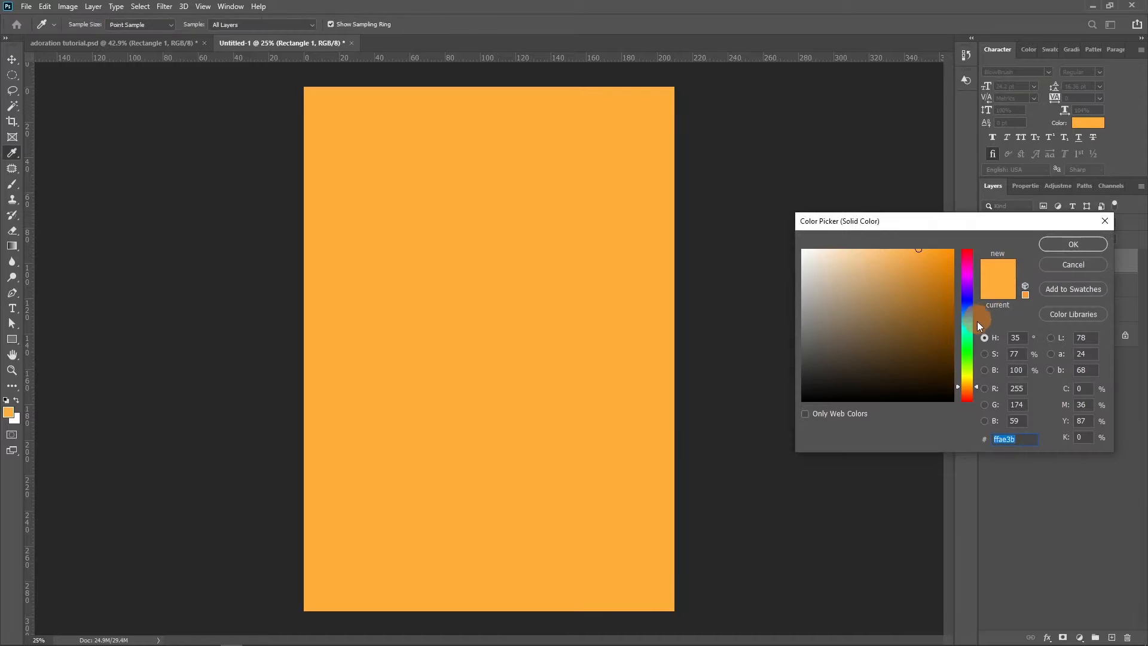
{"action": "type", "text": "00163e"}
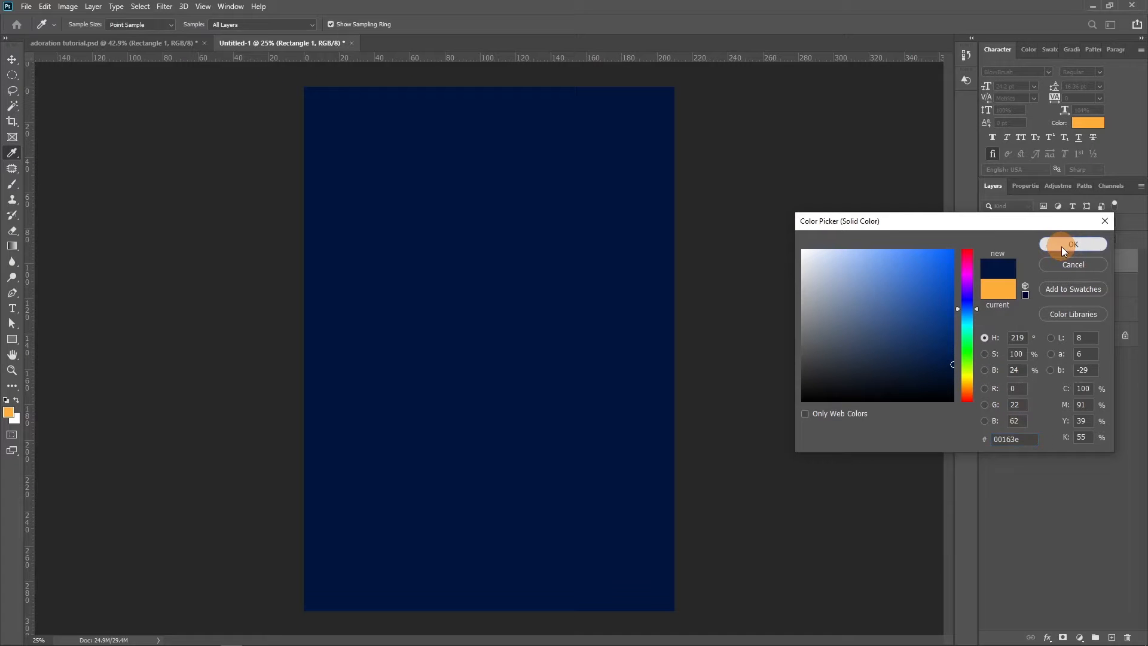
{"action": "left_click", "coordinate": [1076, 231]}
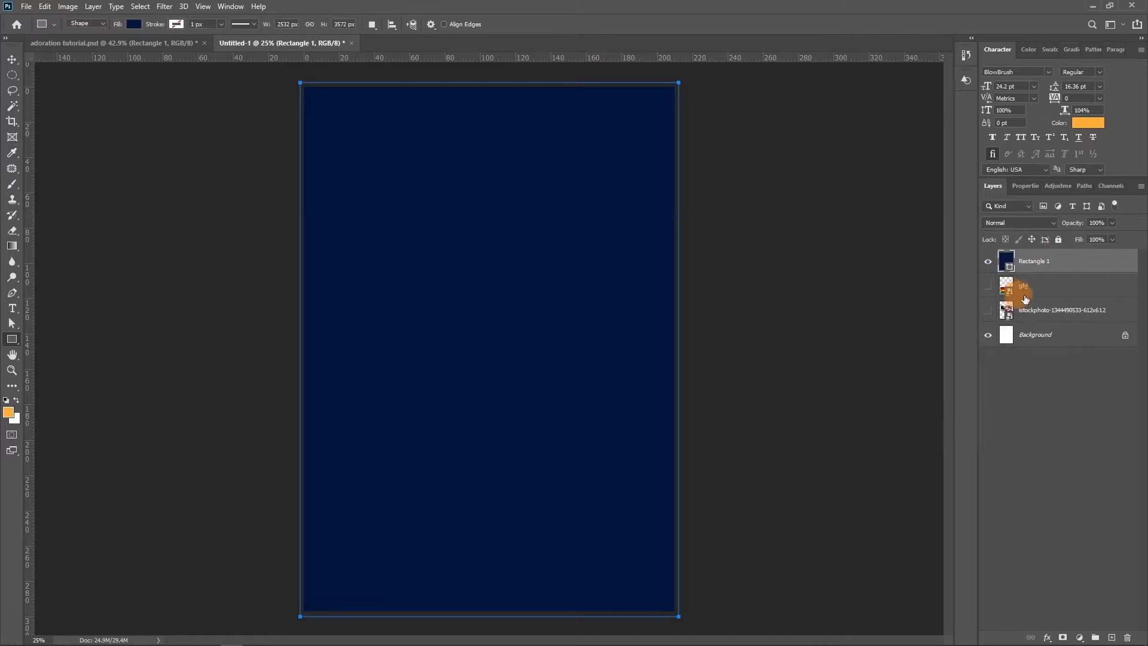
{"action": "left_click_drag", "start_coordinate": [1044, 269], "coordinate": [1001, 322]}
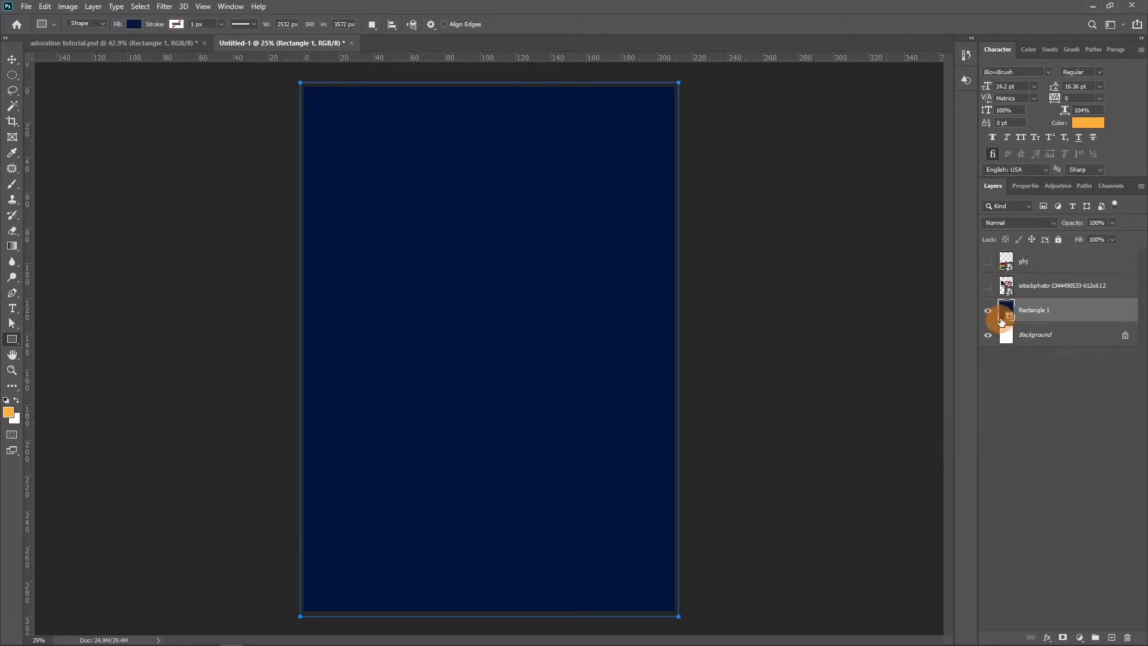
Show the American flag layer, then enlarge and rotate the flag clockwise to cover the upper part of the page
{"action": "left_click", "coordinate": [989, 289]}
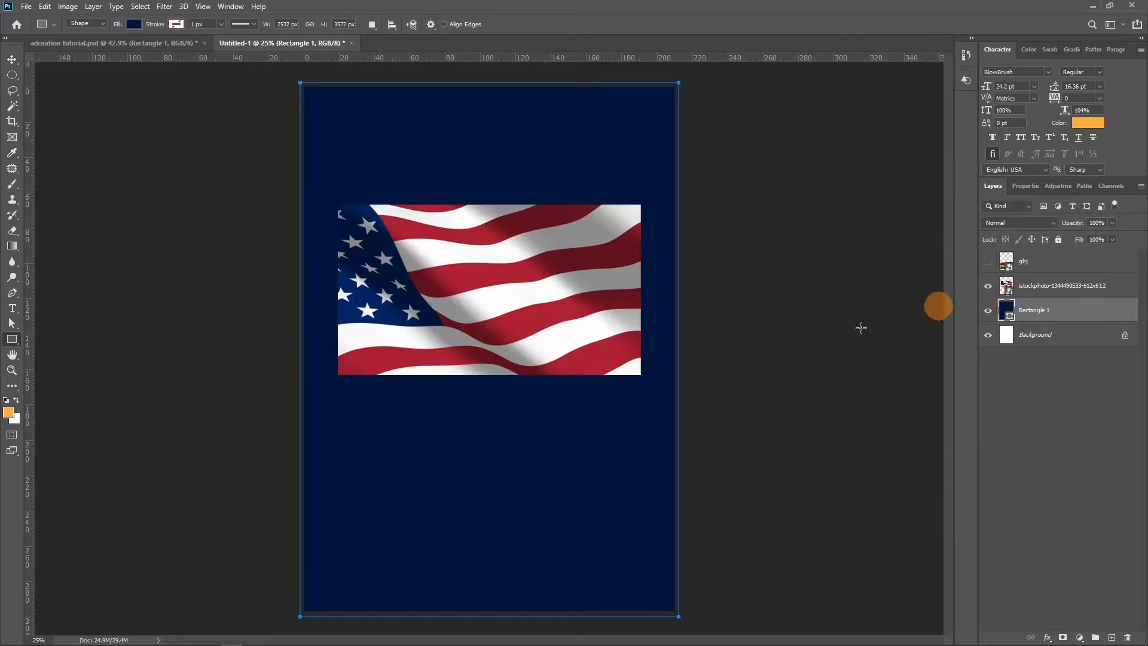
{"action": "left_click", "coordinate": [12, 60]}
{"action": "left_click", "coordinate": [329, 257]}
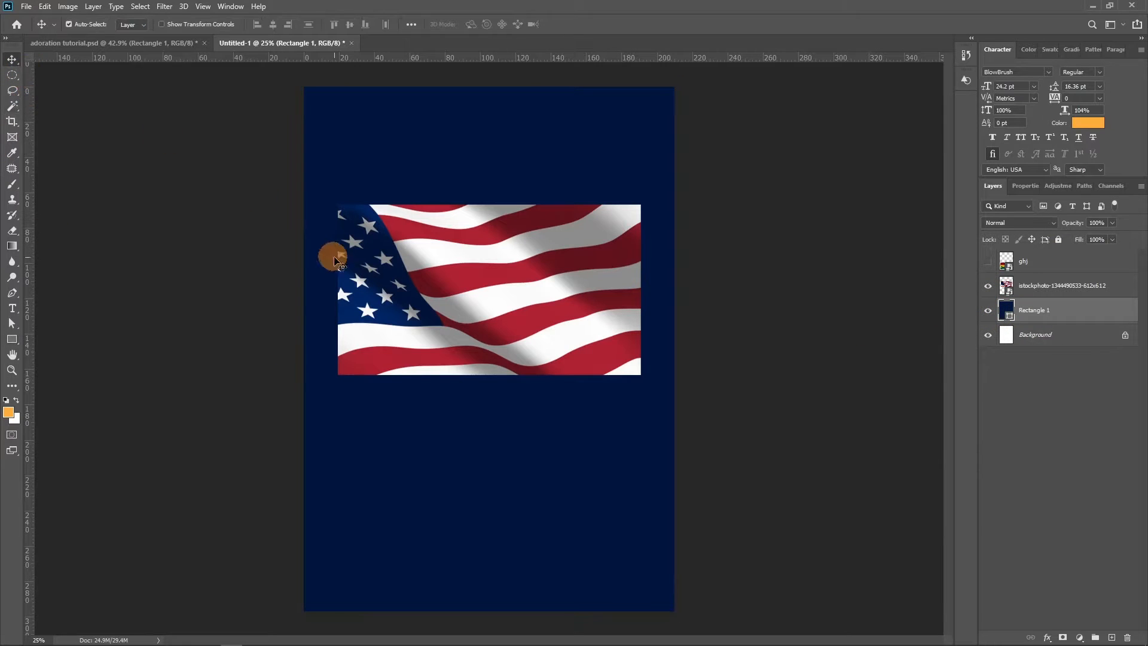
{"action": "left_click", "coordinate": [430, 274], "text": "ctrl"}
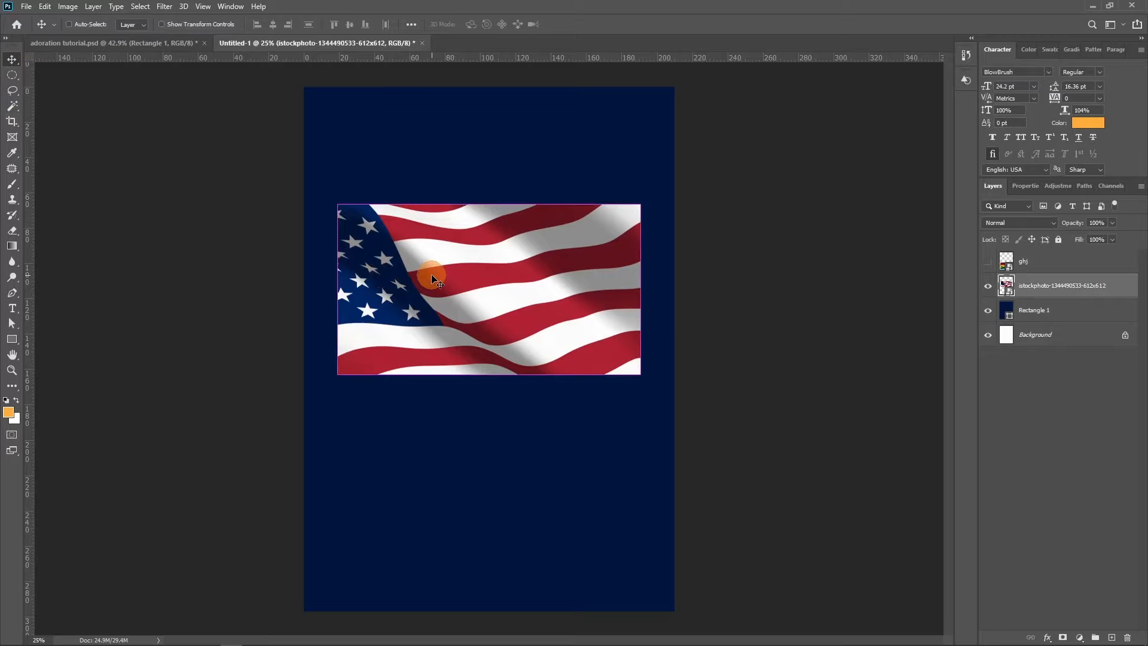
{"action": "key", "text": "ctrl+t"}
{"action": "left_click_drag", "start_coordinate": [658, 340], "coordinate": [588, 302]}
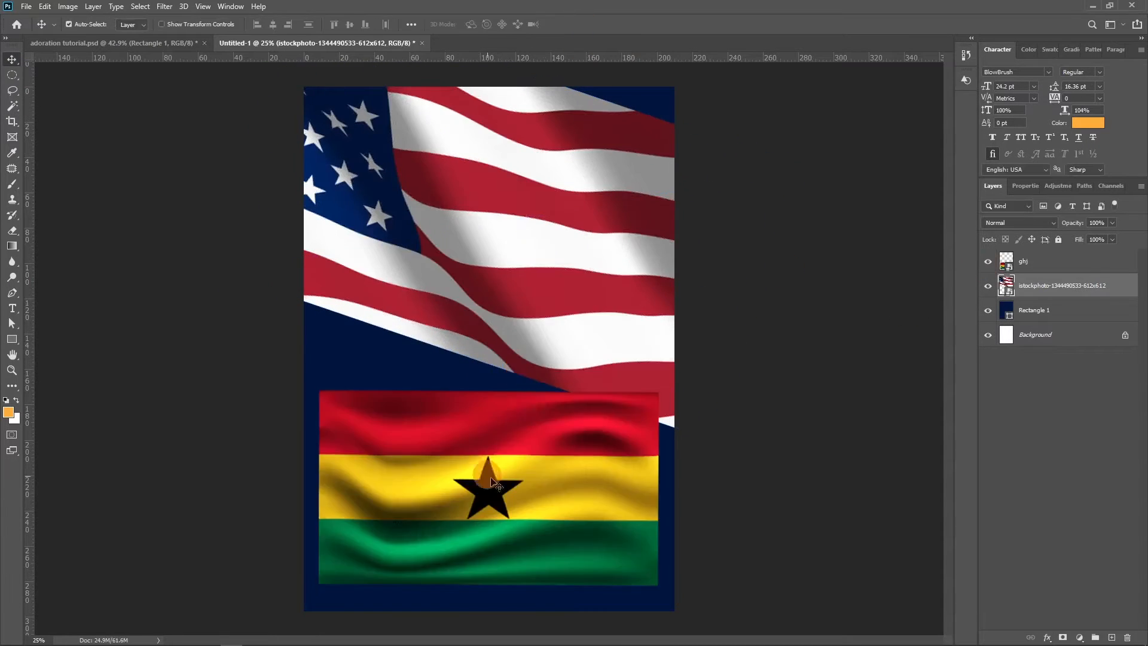
Move the Ghana flag up over the American flag, rotating it slightly counterclockwise and shifting it toward the page's right edge
{"action": "key", "text": "ctrl+t"}
{"action": "left_click_drag", "start_coordinate": [488, 481], "coordinate": [489, 269]}
{"action": "left_click_drag", "start_coordinate": [730, 226], "coordinate": [738, 164]}
{"action": "left_click_drag", "start_coordinate": [515, 264], "coordinate": [607, 227]}
{"action": "key", "text": "Return"}
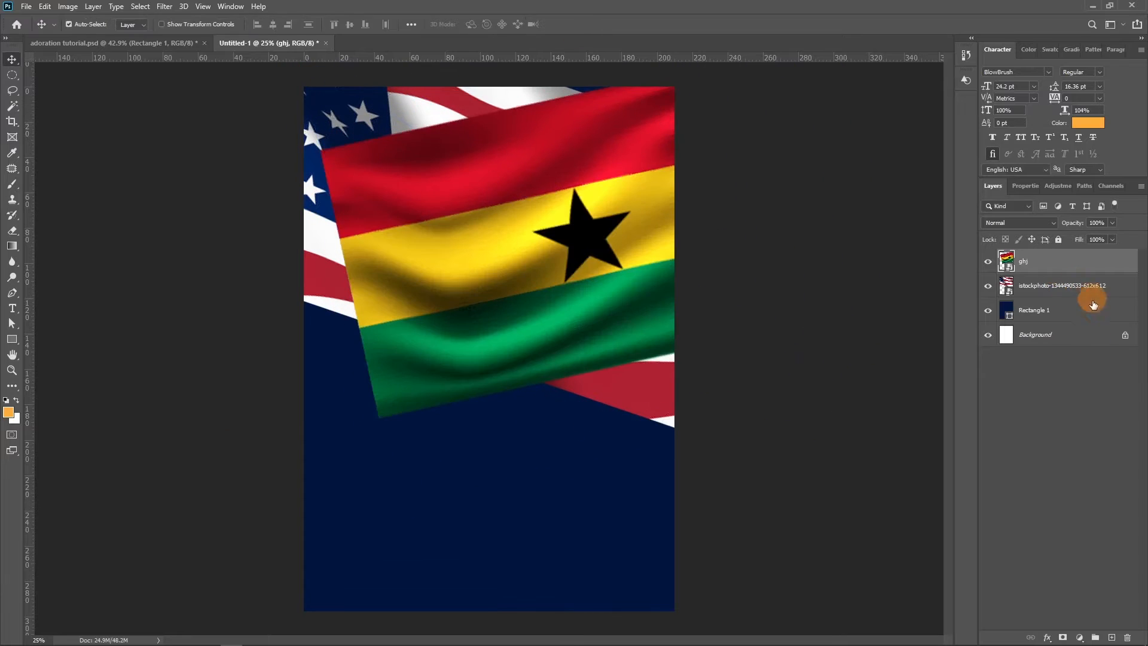
Hide the ghj layer, mask the American flag, and fade its lower edge into the background with a black brush at 46% opacity
{"action": "left_click", "coordinate": [988, 263]}
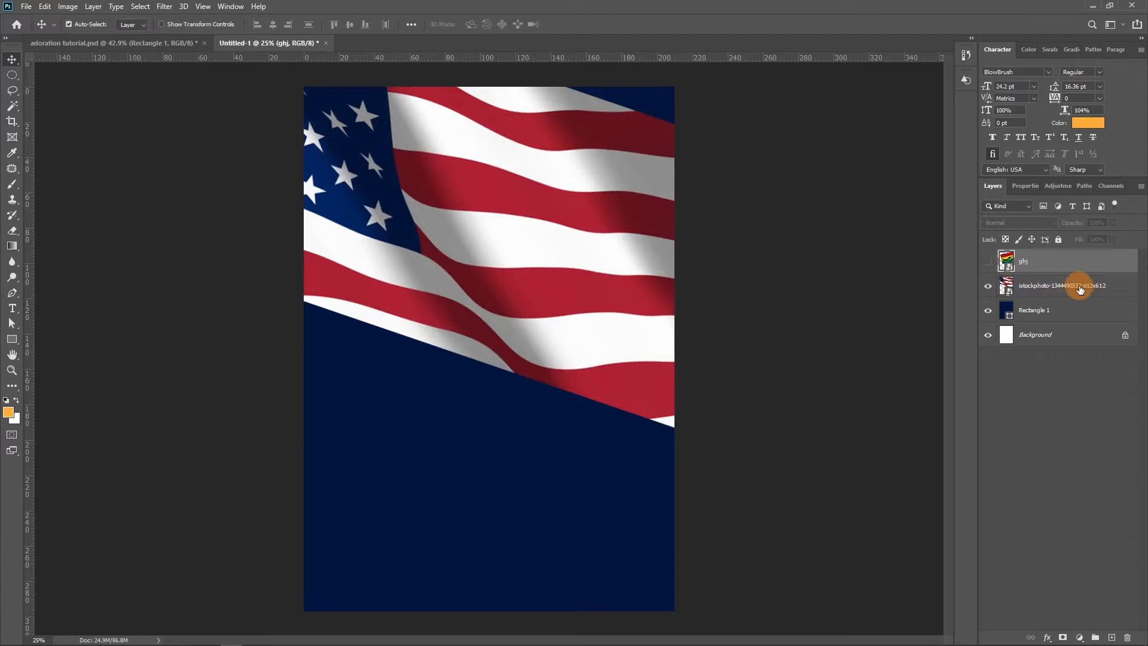
{"action": "left_click", "coordinate": [1078, 291]}
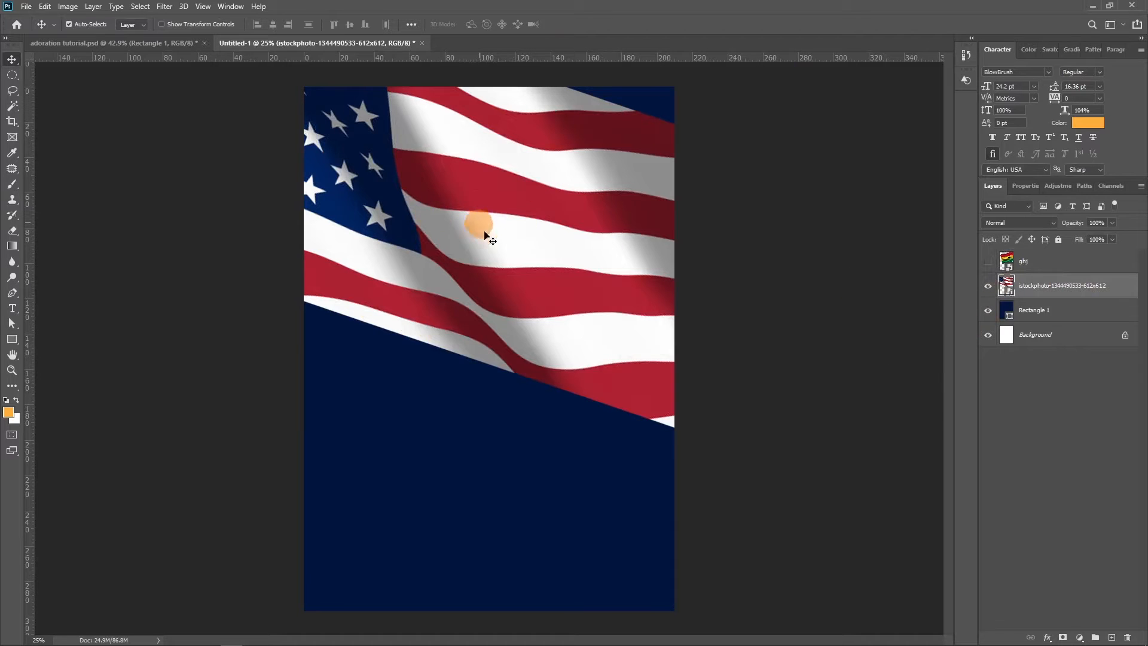
{"action": "left_click", "coordinate": [1063, 637]}
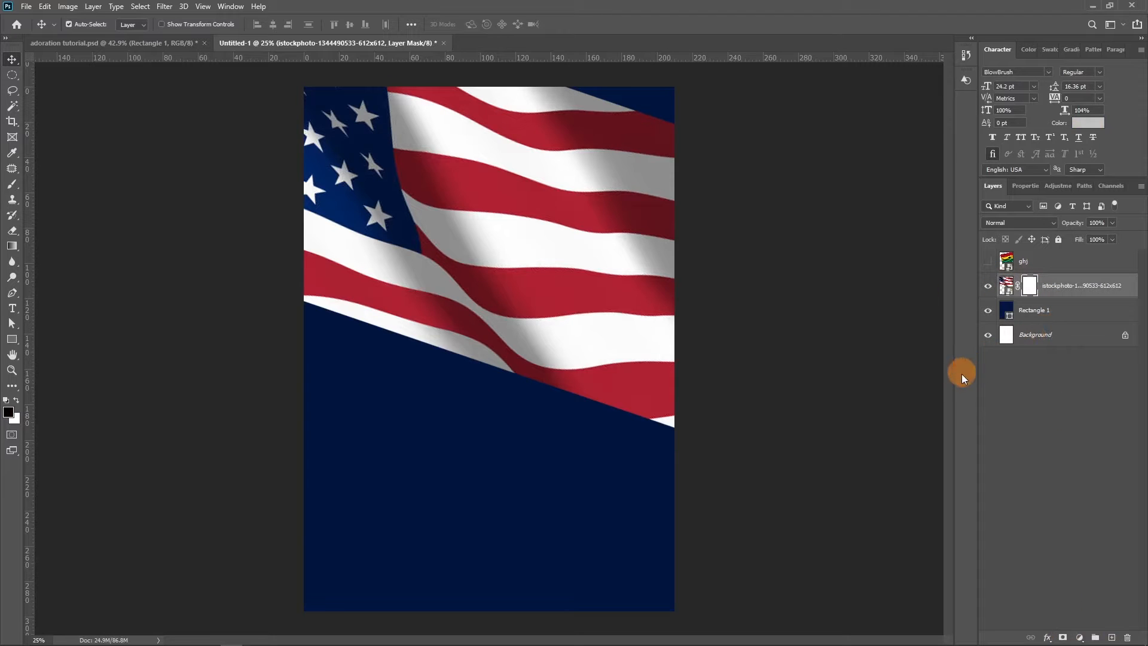
{"action": "key", "text": "b"}
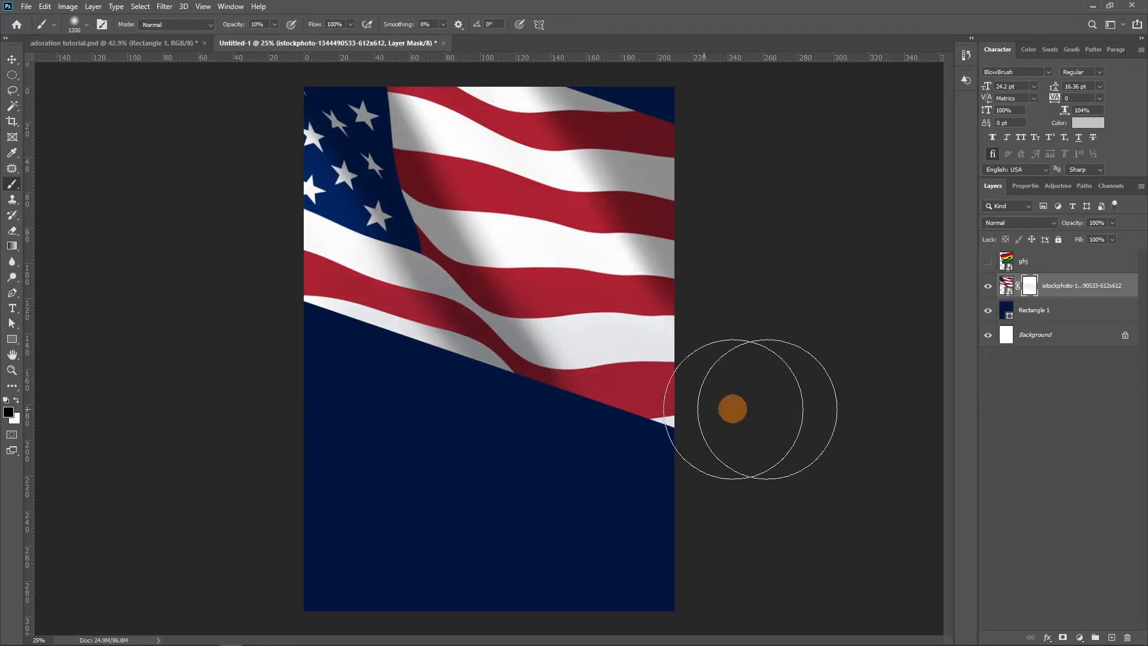
{"action": "left_click_drag", "start_coordinate": [233, 24], "coordinate": [287, 84]}
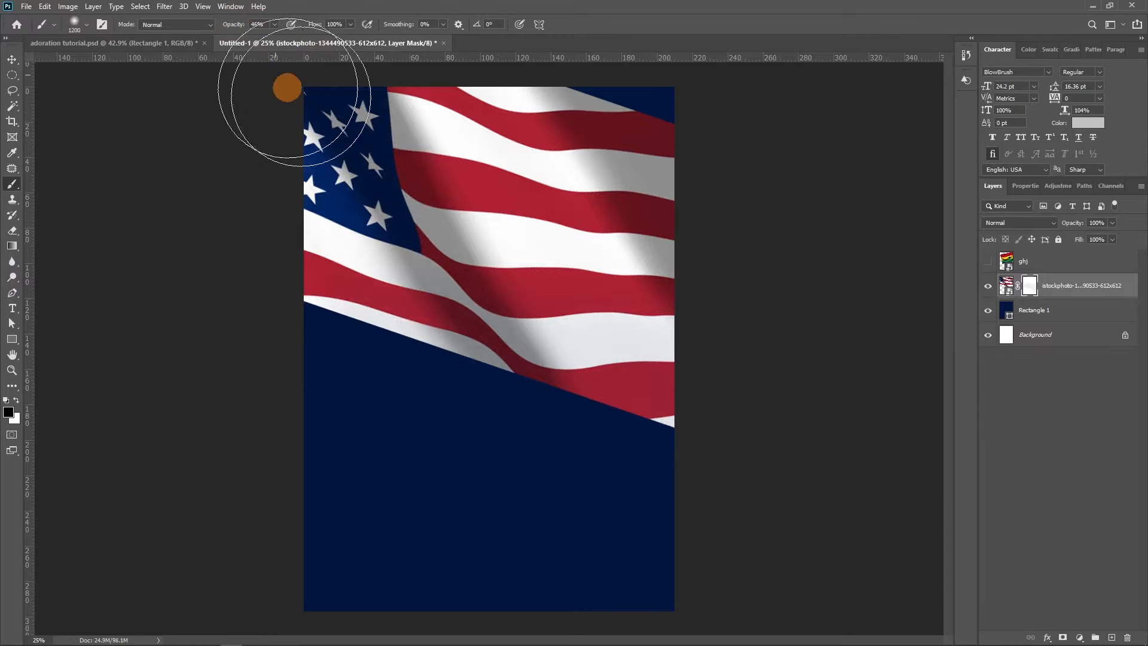
{"action": "mouse_move", "coordinate": [492, 443]}
{"action": "left_mouse_down"}
{"action": "mouse_move", "coordinate": [599, 405]}
{"action": "mouse_move", "coordinate": [402, 407]}
{"action": "left_mouse_up"}
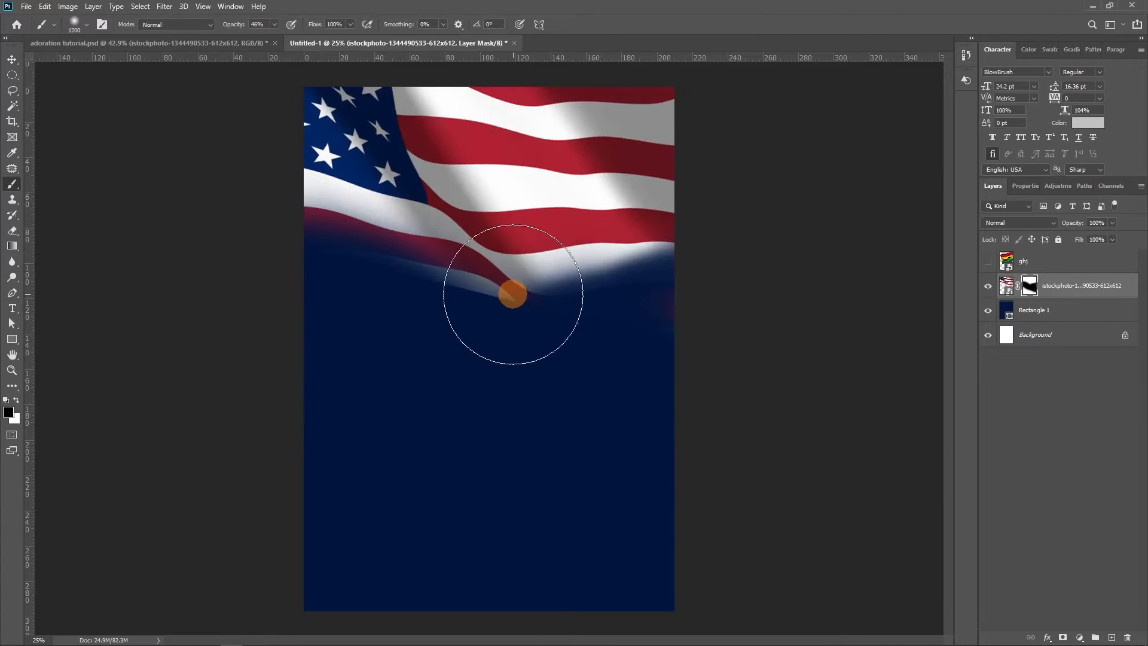
{"action": "mouse_move", "coordinate": [512, 290]}
{"action": "left_mouse_down"}
{"action": "mouse_move", "coordinate": [500, 374]}
{"action": "mouse_move", "coordinate": [497, 360]}
{"action": "mouse_move", "coordinate": [538, 378]}
{"action": "mouse_move", "coordinate": [479, 345]}
{"action": "mouse_move", "coordinate": [460, 365]}
{"action": "mouse_move", "coordinate": [605, 397]}
{"action": "mouse_move", "coordinate": [468, 334]}
{"action": "mouse_move", "coordinate": [514, 357]}
{"action": "mouse_move", "coordinate": [505, 361]}
{"action": "mouse_move", "coordinate": [639, 404]}
{"action": "mouse_move", "coordinate": [483, 331]}
{"action": "mouse_move", "coordinate": [630, 325]}
{"action": "mouse_move", "coordinate": [591, 352]}
{"action": "mouse_move", "coordinate": [544, 446]}
{"action": "left_mouse_up"}
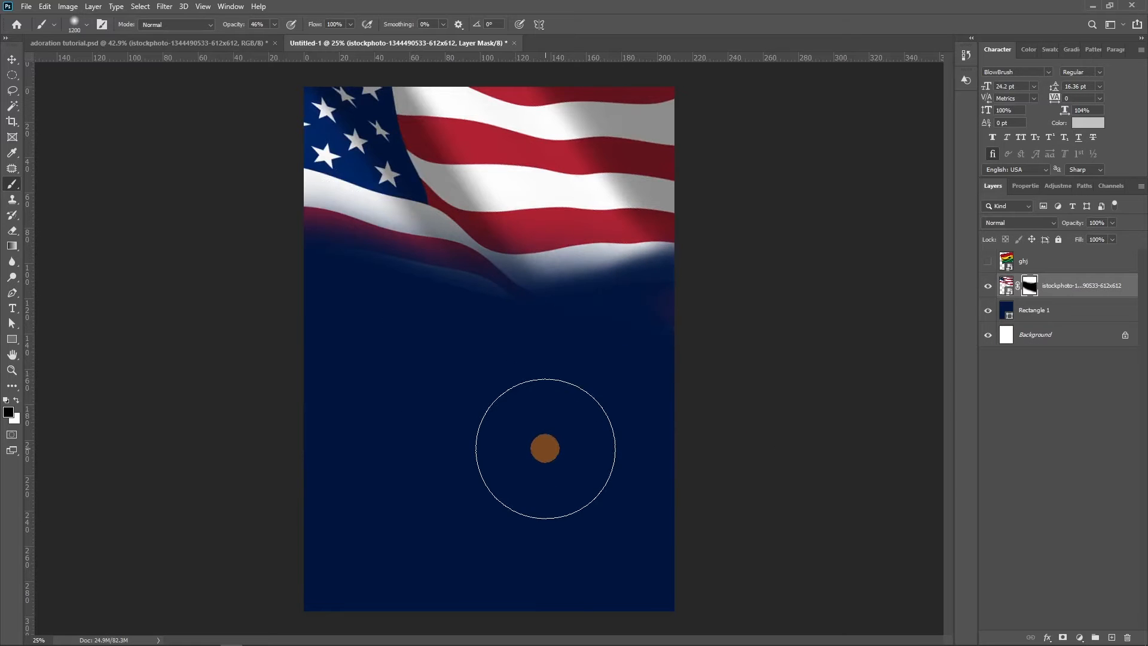
Show the ghj layer, add a layer mask, and brush away the Ghana flag's hard edges to blend it into the American flag and background
{"action": "left_click", "coordinate": [987, 264]}
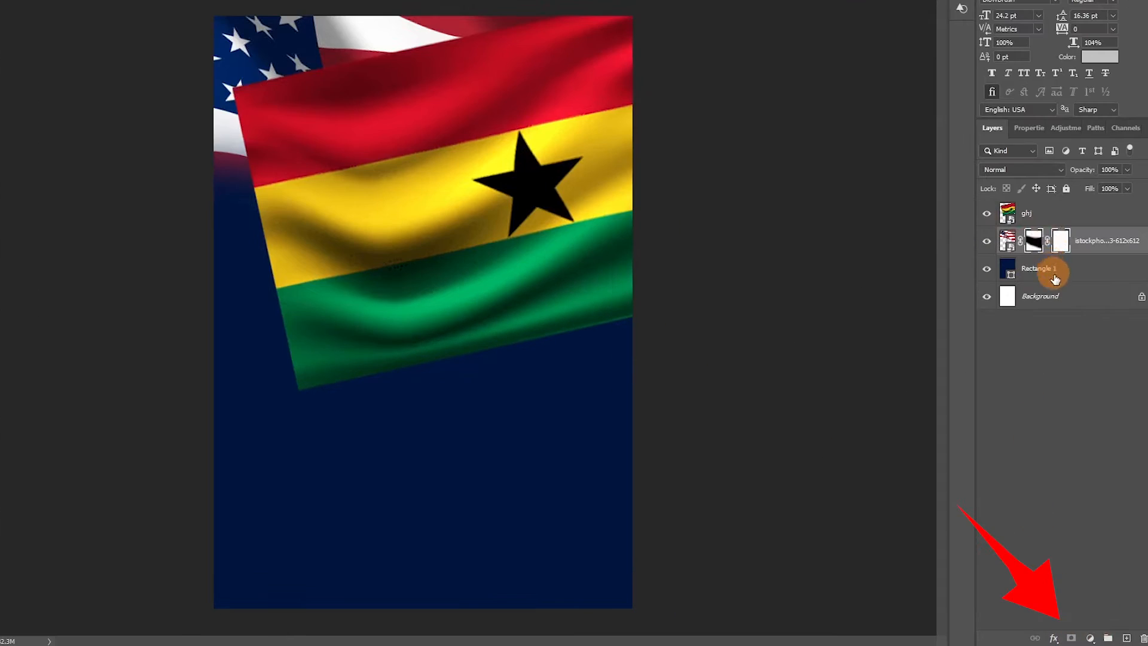
{"action": "key", "text": "ctrl+z"}
{"action": "left_click", "coordinate": [1046, 216]}
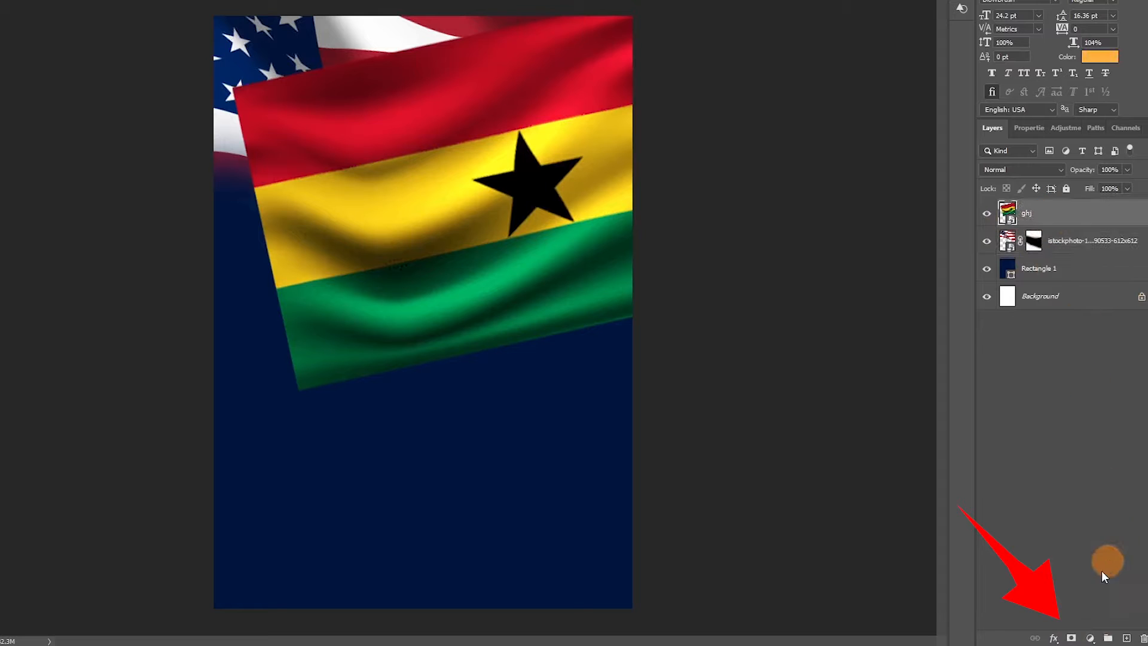
{"action": "left_click", "coordinate": [1070, 639]}
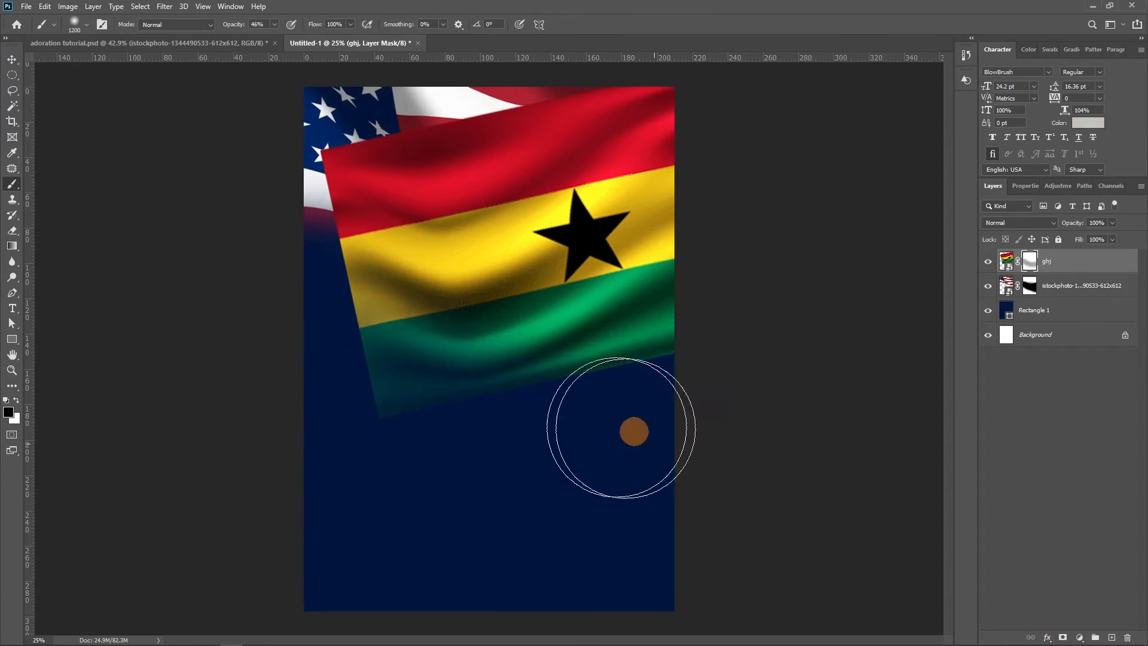
{"action": "mouse_move", "coordinate": [634, 432]}
{"action": "left_mouse_down"}
{"action": "mouse_move", "coordinate": [526, 395]}
{"action": "mouse_move", "coordinate": [369, 392]}
{"action": "left_mouse_up"}
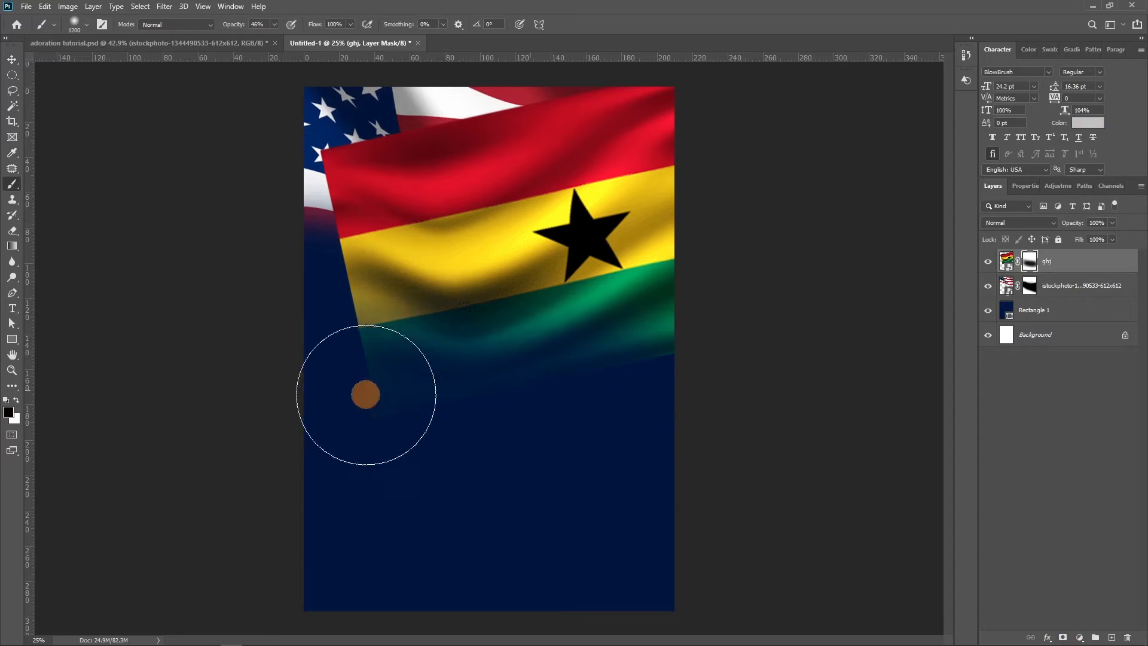
{"action": "mouse_move", "coordinate": [511, 406]}
{"action": "left_mouse_down"}
{"action": "mouse_move", "coordinate": [521, 397]}
{"action": "mouse_move", "coordinate": [504, 387]}
{"action": "left_mouse_up"}
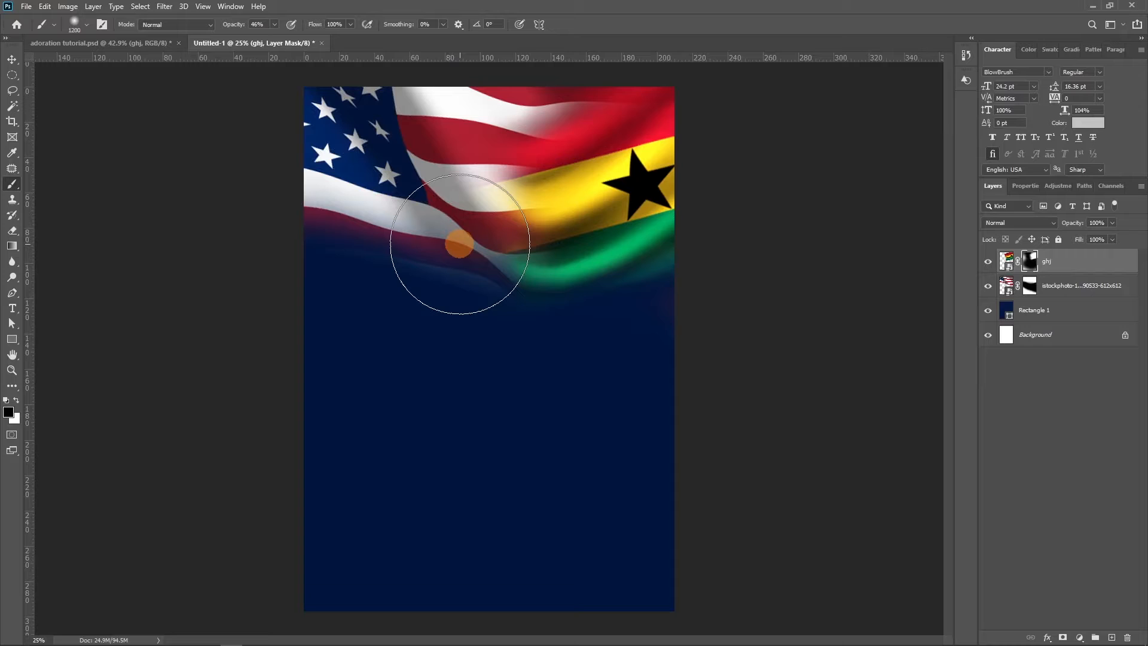
Create a new top layer named sun and set its blend mode to Screen
{"action": "left_click", "coordinate": [1112, 638]}
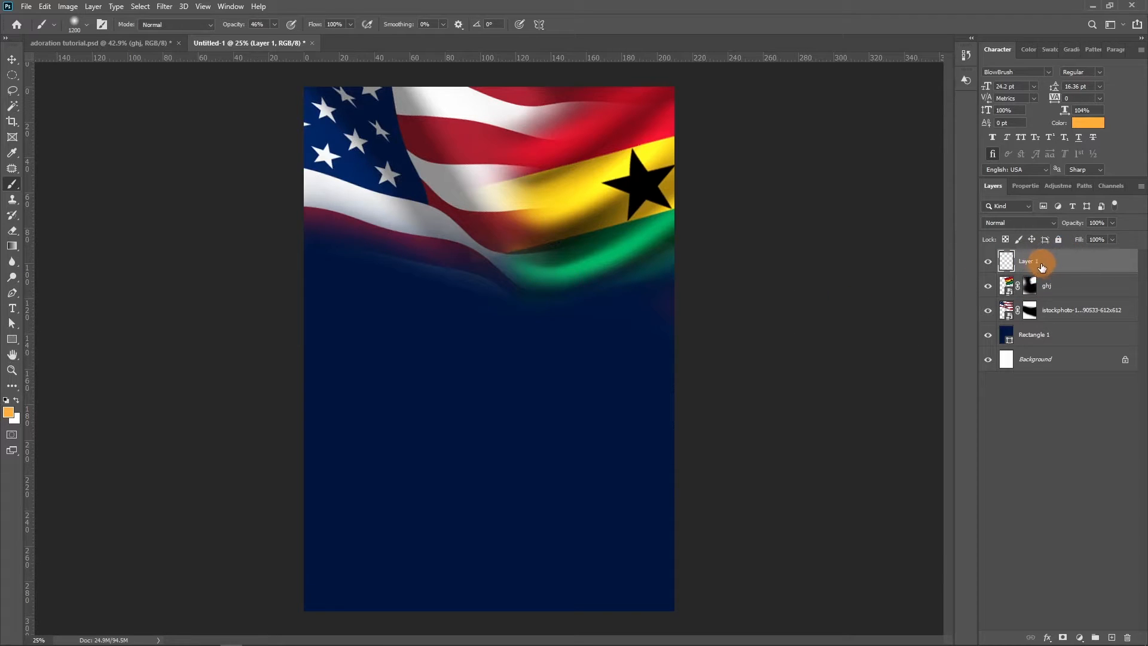
{"action": "double_click", "coordinate": [1027, 261]}
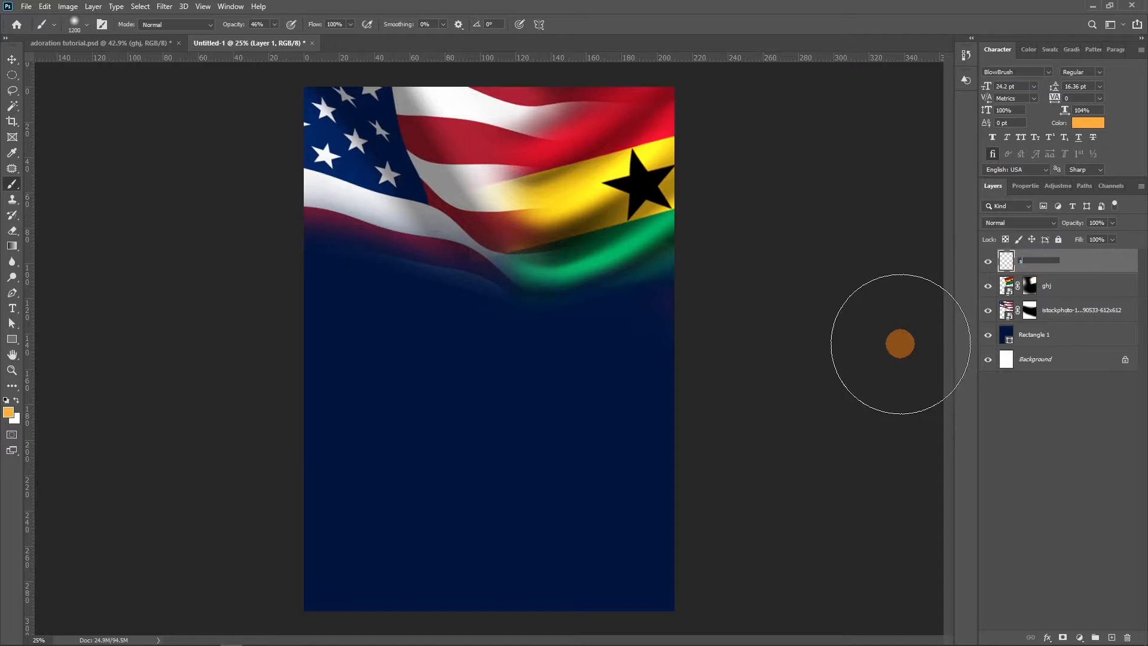
{"action": "type", "text": "sun"}
{"action": "key", "text": "Return"}
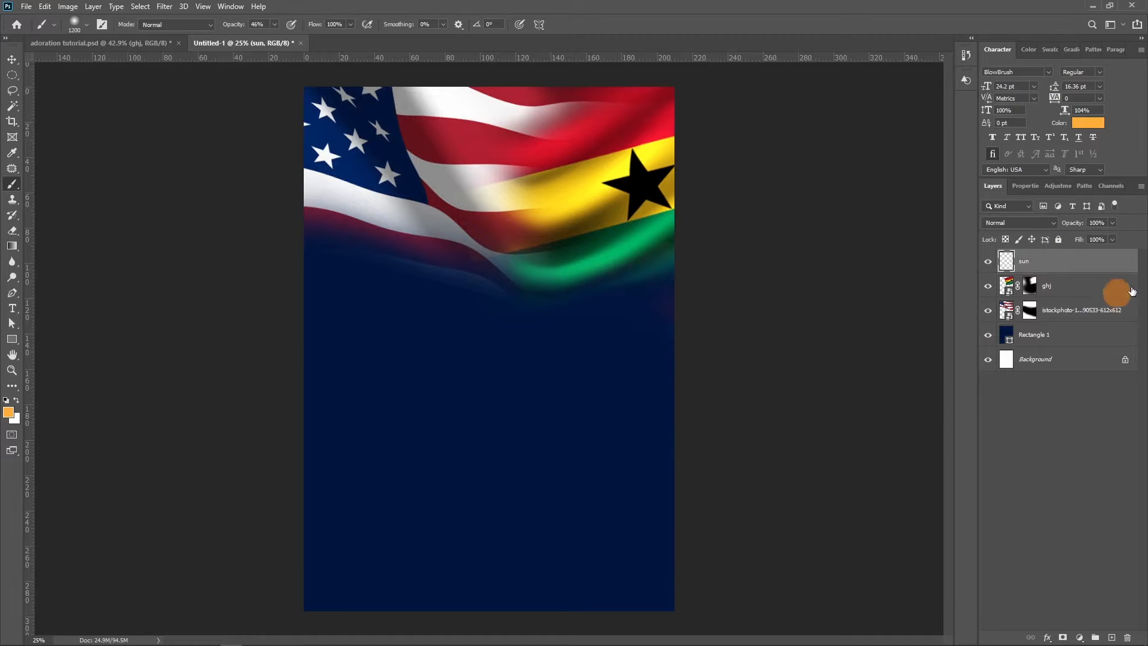
{"action": "left_click", "coordinate": [1003, 226]}
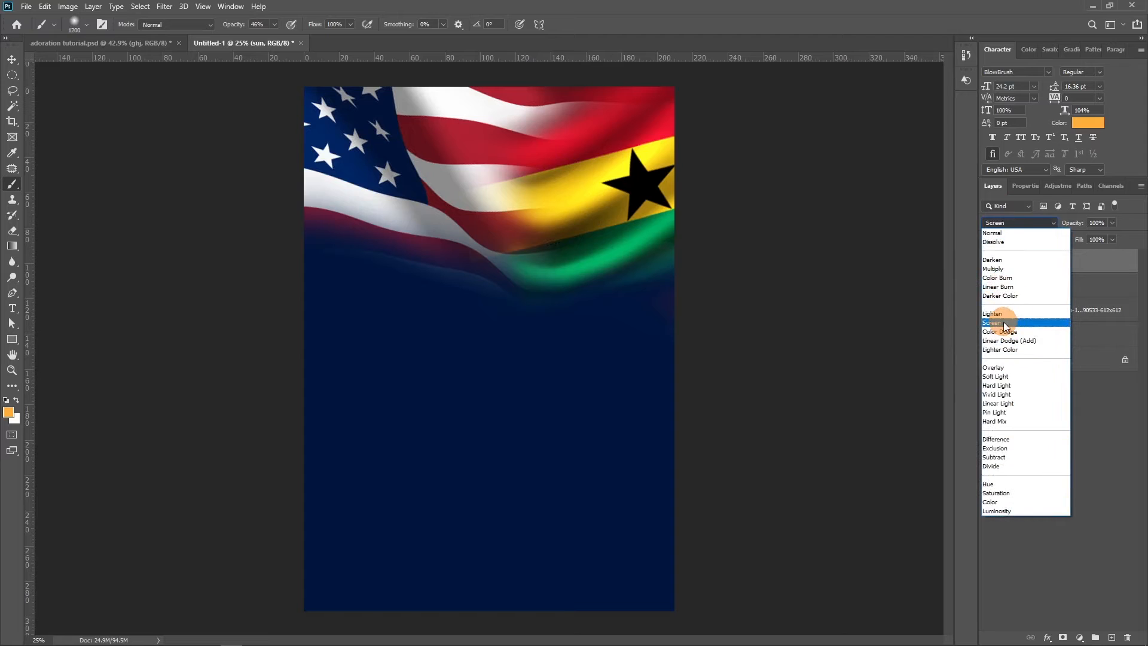
{"action": "left_click", "coordinate": [1005, 325]}
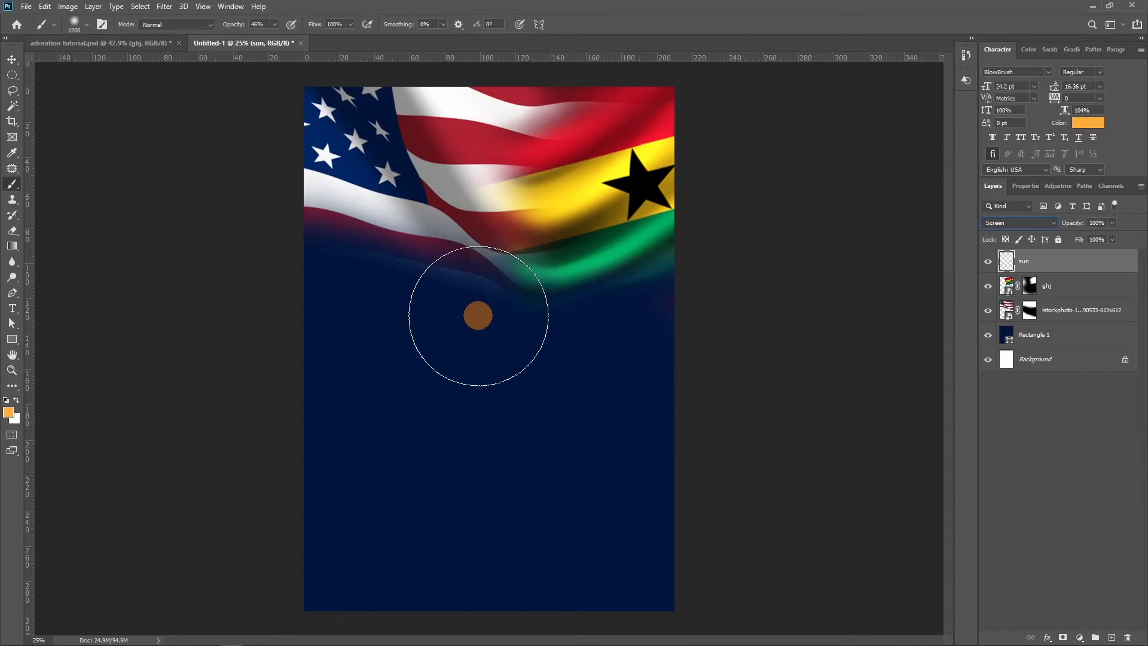
Enlarge the soft round brush to 1800 px and open its brush presets
{"action": "key", "text": "bracketright"}
{"action": "key", "text": "bracketright"}
{"action": "key", "text": "bracketright"}
{"action": "key", "text": "bracketright"}
{"action": "key", "text": "bracketright"}
{"action": "key", "text": "bracketright"}
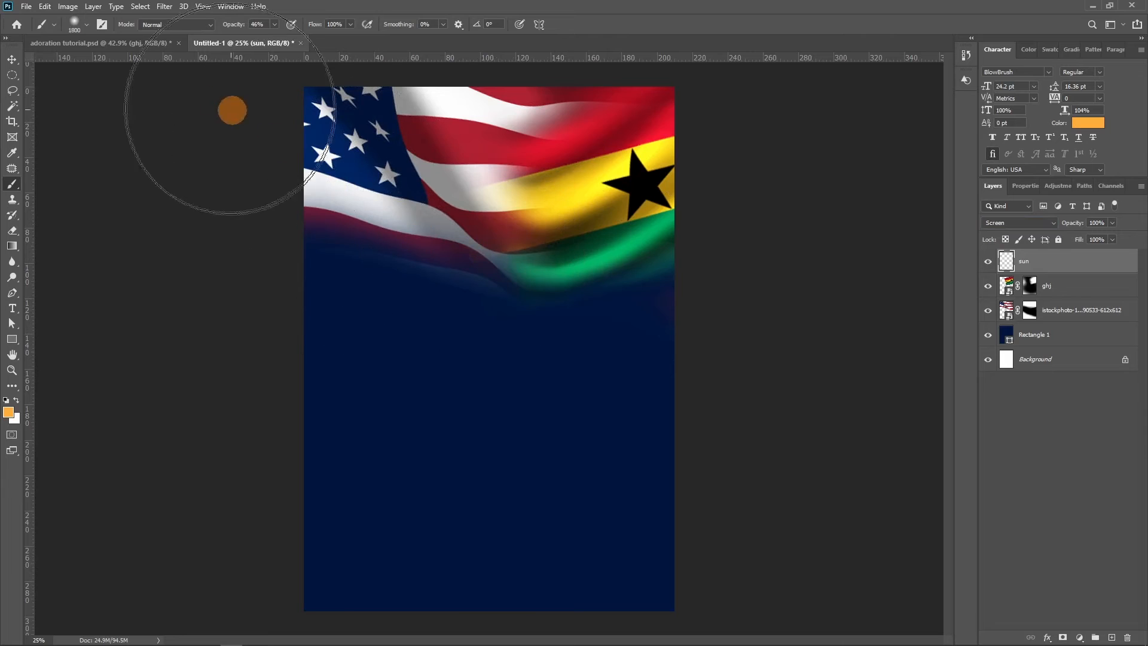
{"action": "left_click", "coordinate": [84, 26]}
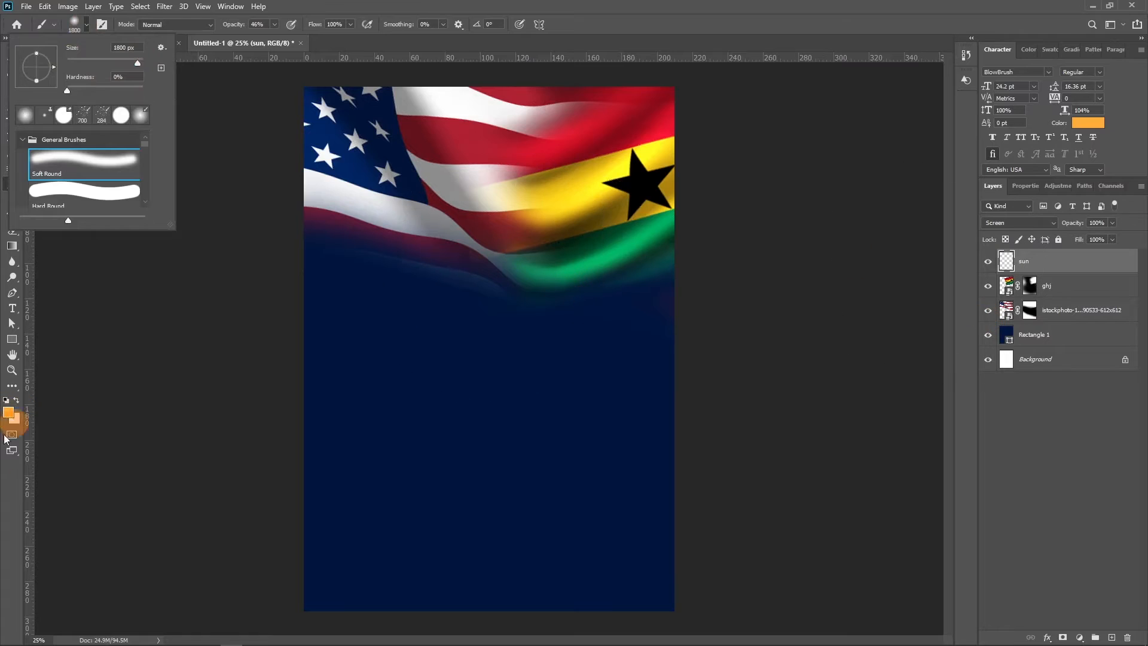
Set the foreground colour to orange fd5b0c and paint one soft glow dab on the sun layer where the flags meet
{"action": "left_click", "coordinate": [9, 413]}
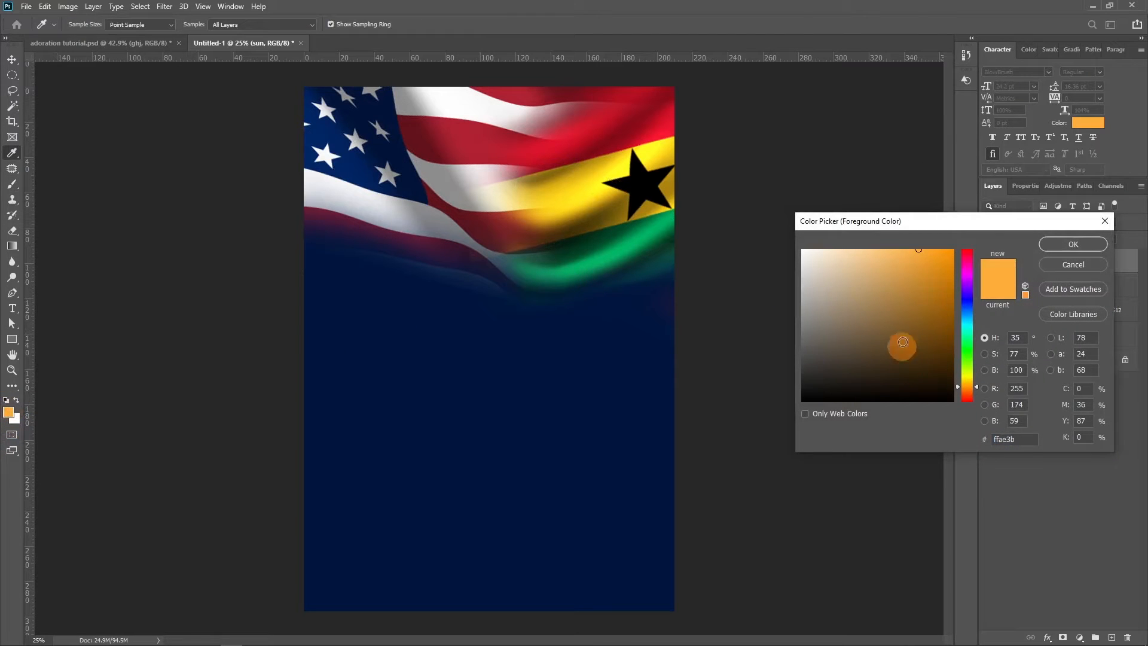
{"action": "left_click_drag", "start_coordinate": [970, 393], "coordinate": [971, 396]}
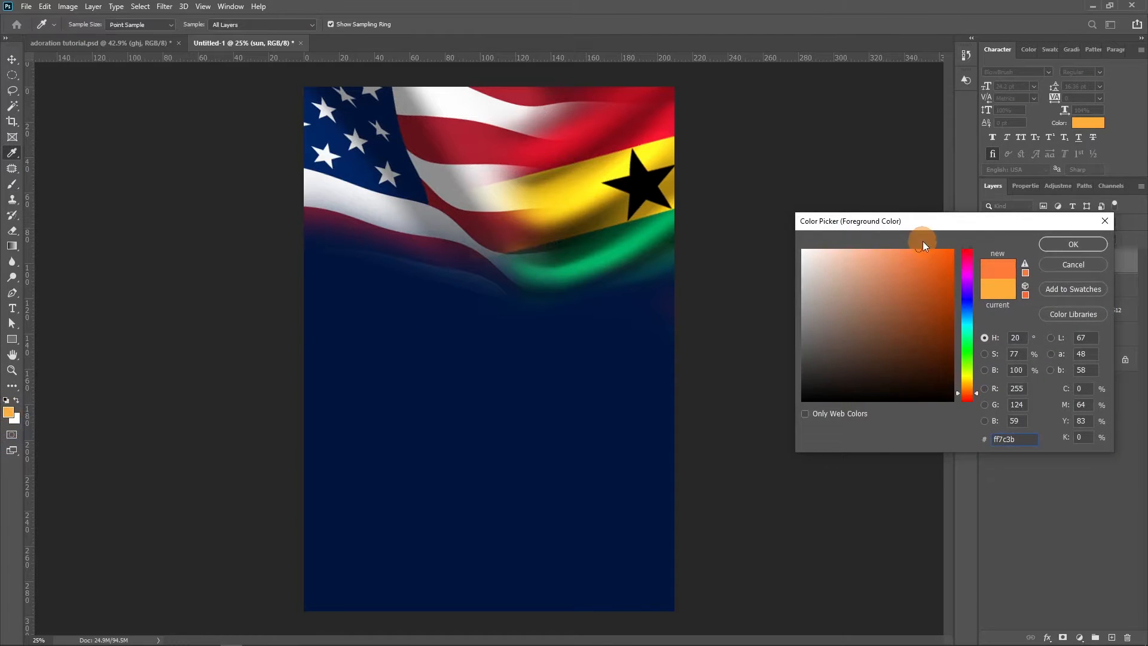
{"action": "left_click_drag", "start_coordinate": [937, 255], "coordinate": [940, 251]}
{"action": "left_click", "coordinate": [1073, 244]}
{"action": "left_click", "coordinate": [490, 256]}
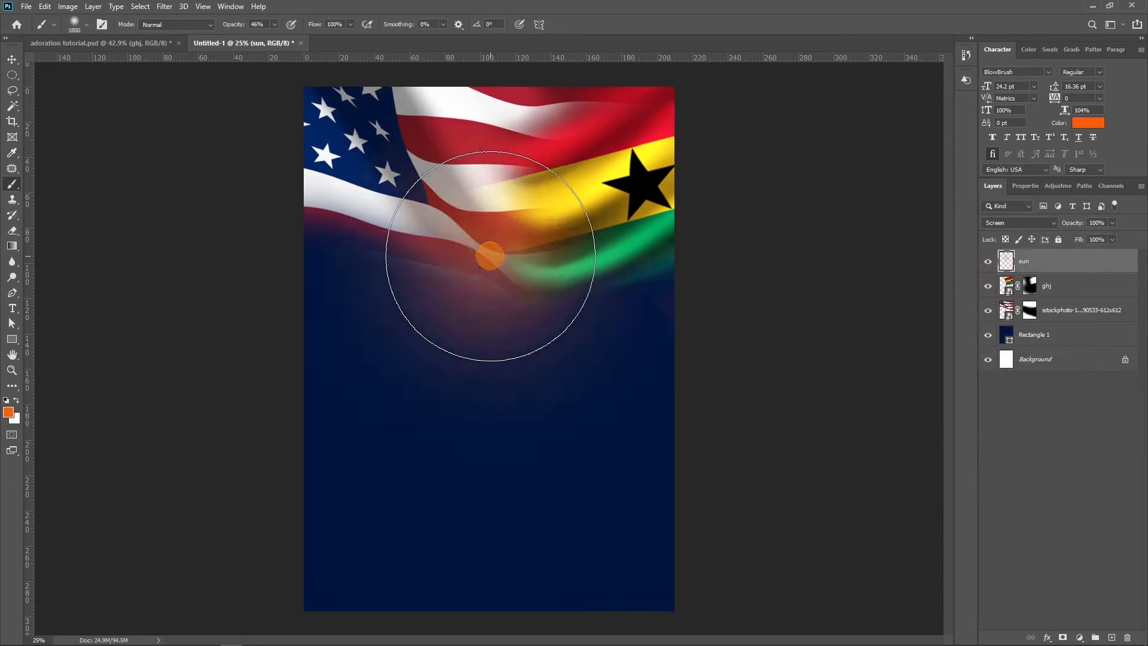
Try to strengthen the orange glow below the flags using a larger soft brush at 55% opacity
{"action": "left_click", "coordinate": [229, 35]}
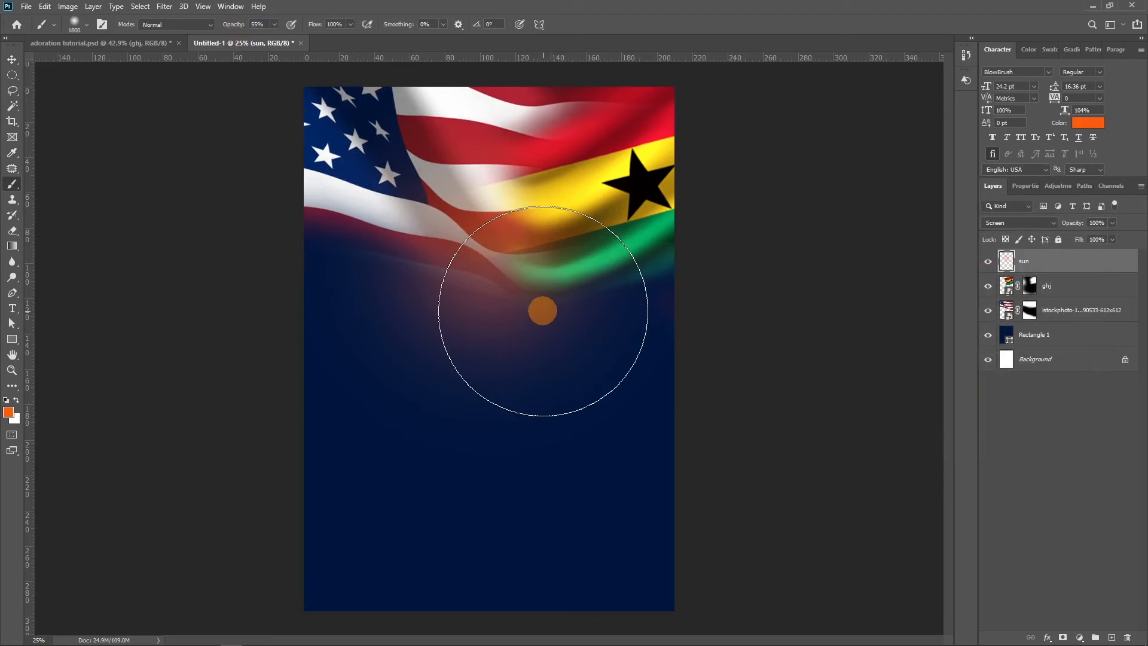
{"action": "key", "text": "bracketright"}
{"action": "key", "text": "bracketright"}
{"action": "key", "text": "bracketright"}
{"action": "key", "text": "bracketright"}
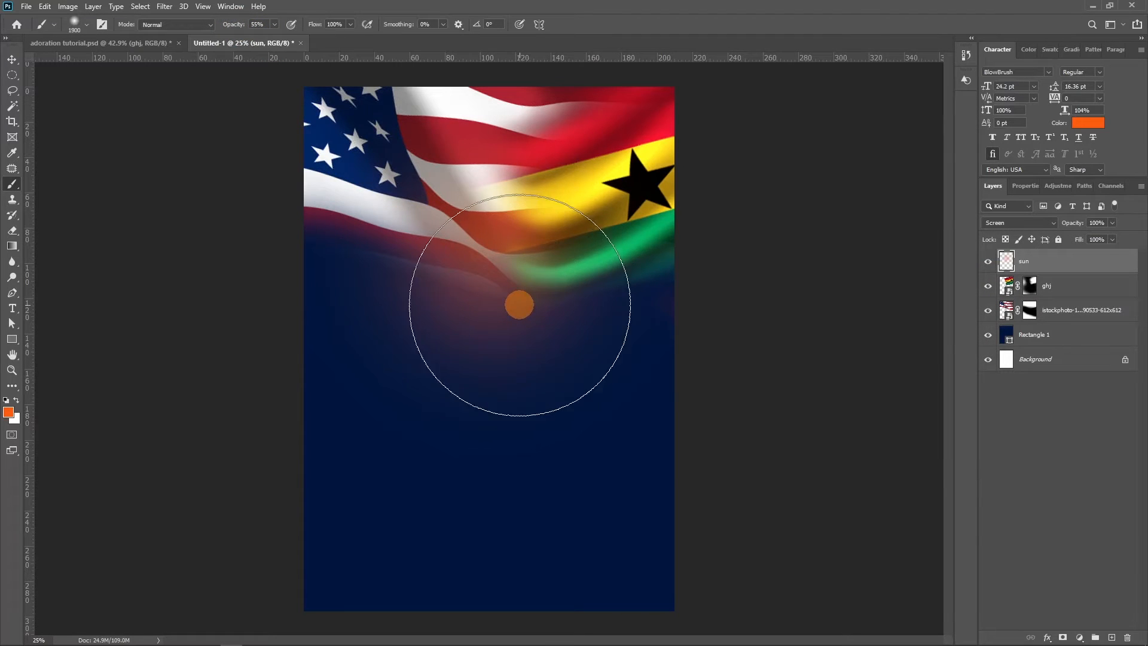
{"action": "left_click_drag", "start_coordinate": [518, 302], "coordinate": [462, 337]}
{"action": "key", "text": "ctrl+z"}
{"action": "key", "text": "ctrl+z"}
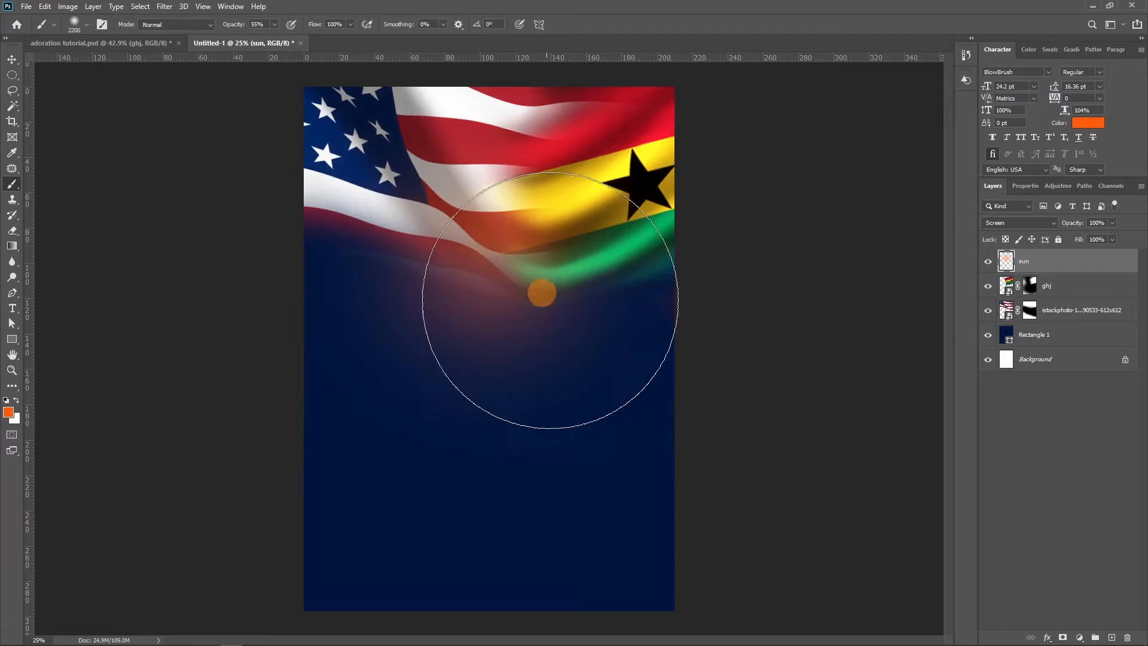
Enlarge the brush to 2600 px and paint a wide orange glow at 34% opacity around the flags' meeting point
{"action": "key", "text": "bracketright"}
{"action": "key", "text": "bracketright"}
{"action": "key", "text": "bracketright"}
{"action": "key", "text": "bracketright"}
{"action": "left_click", "coordinate": [449, 267]}
{"action": "key", "text": "ctrl+z"}
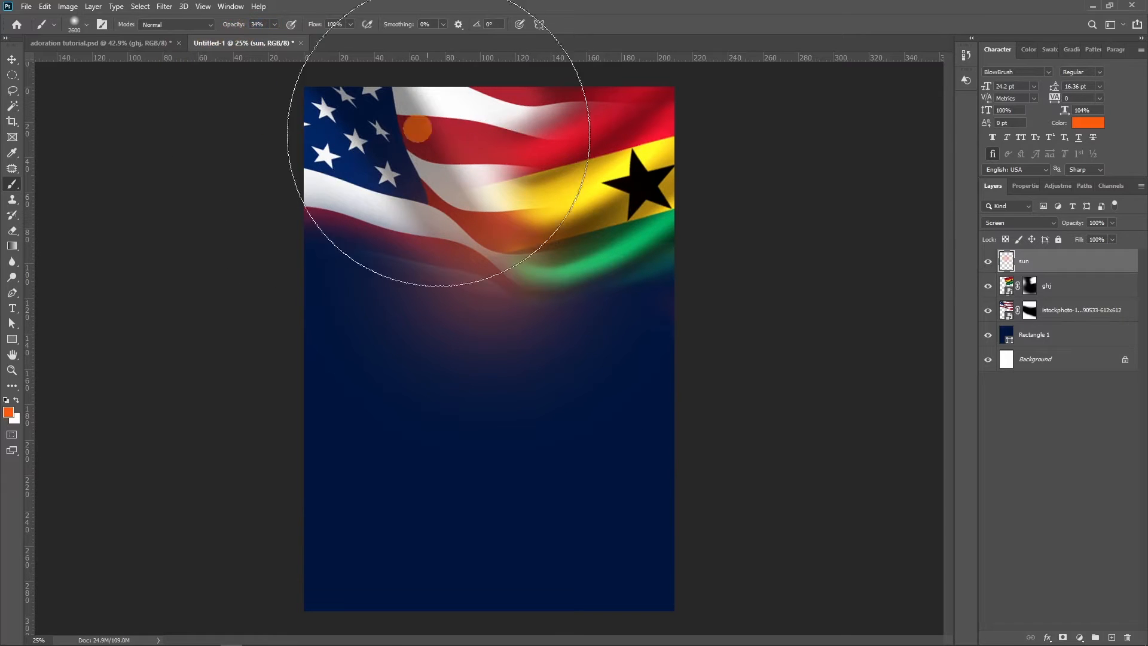
{"action": "left_click", "coordinate": [496, 263]}
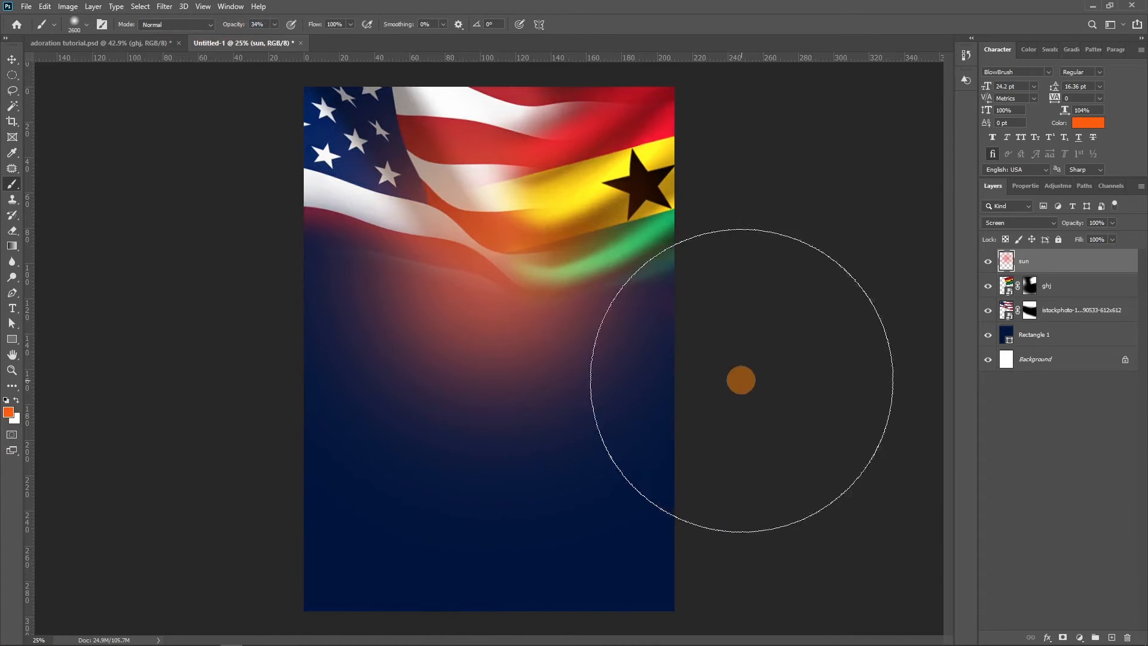
Shrink the soft brush and change the foreground colour to golden orange f6b22f
{"action": "key", "text": "bracketleft"}
{"action": "key", "text": "bracketleft"}
{"action": "key", "text": "bracketleft"}
{"action": "key", "text": "bracketleft"}
{"action": "key", "text": "bracketleft"}
{"action": "key", "text": "bracketleft"}
{"action": "key", "text": "bracketleft"}
{"action": "key", "text": "bracketleft"}
{"action": "key", "text": "bracketleft"}
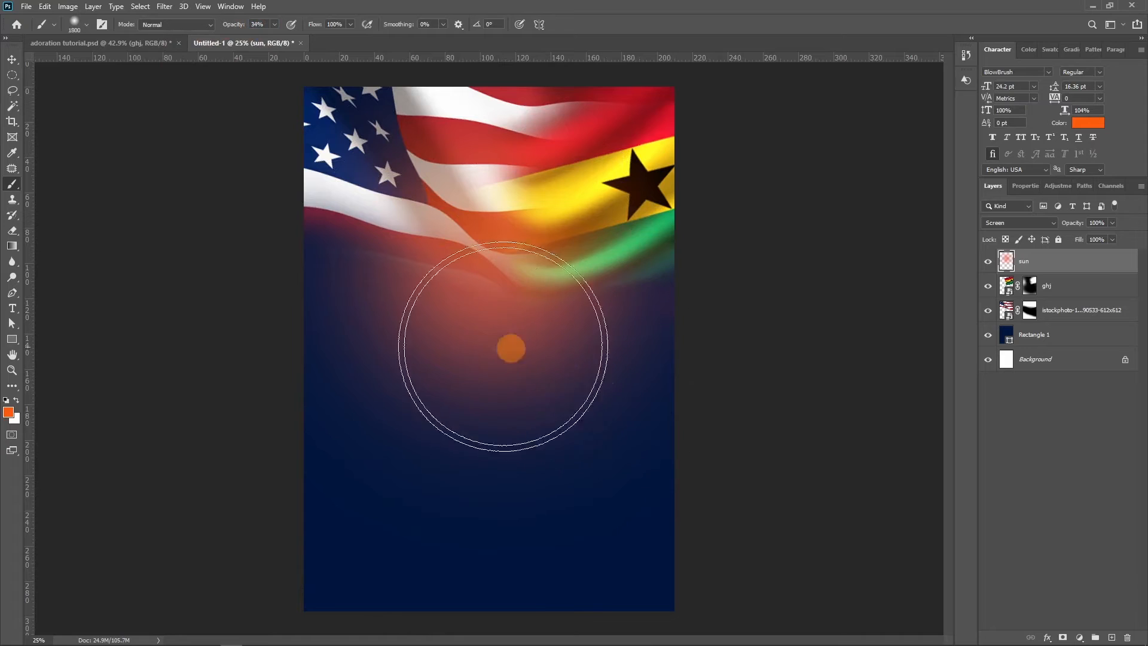
{"action": "left_click", "coordinate": [10, 414]}
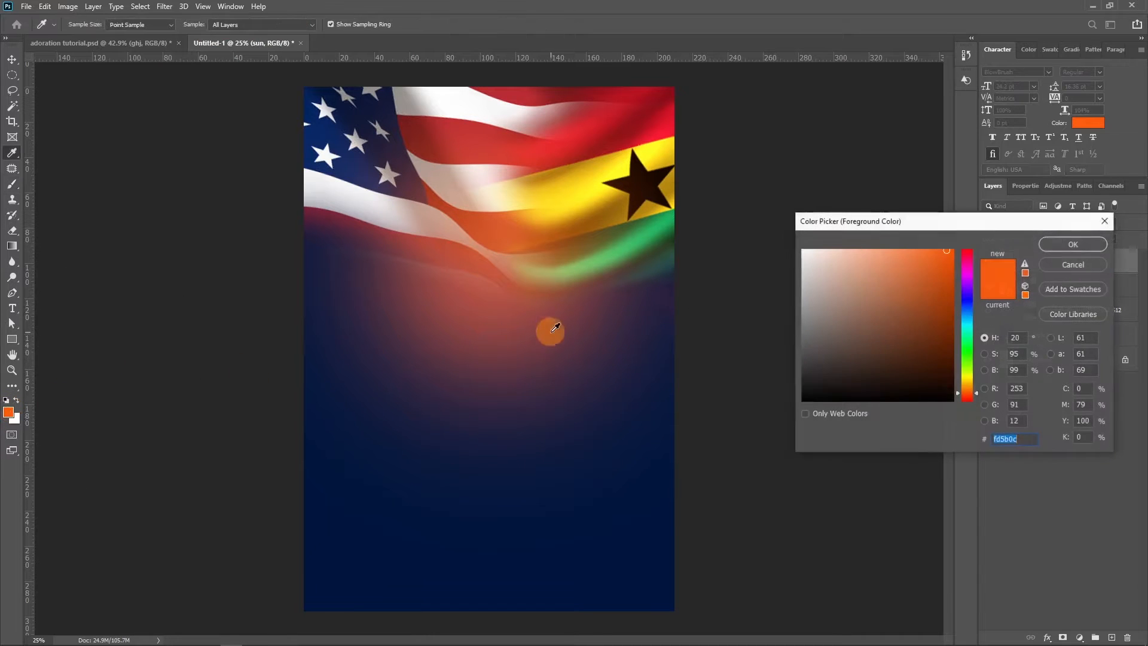
{"action": "left_click_drag", "start_coordinate": [970, 389], "coordinate": [970, 381]}
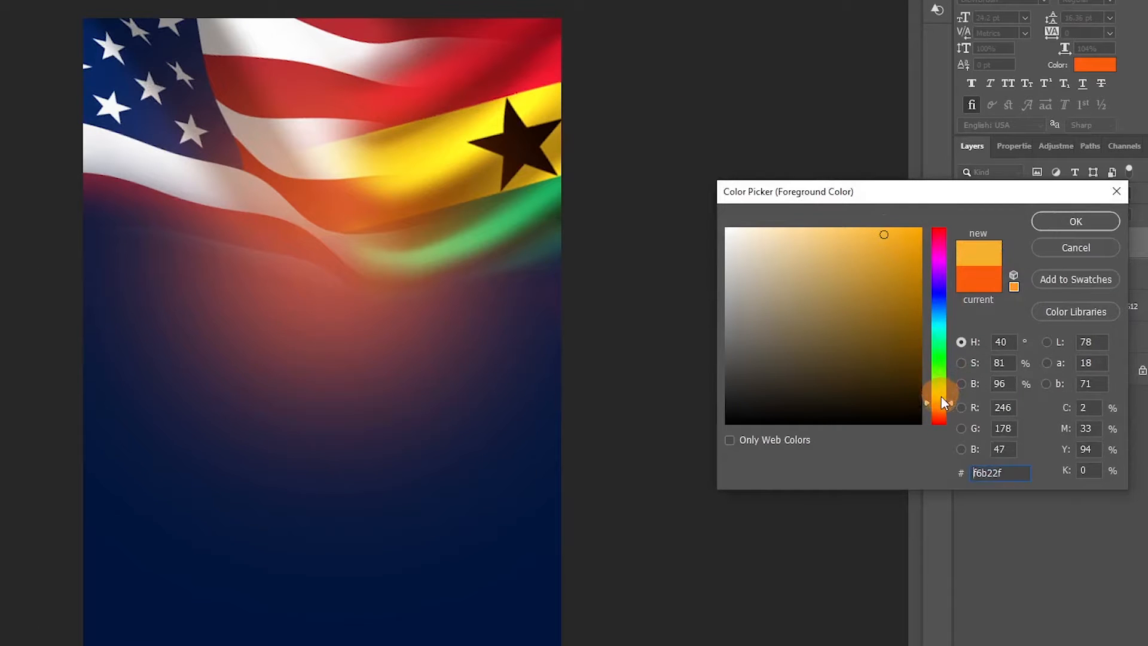
{"action": "left_click", "coordinate": [942, 398]}
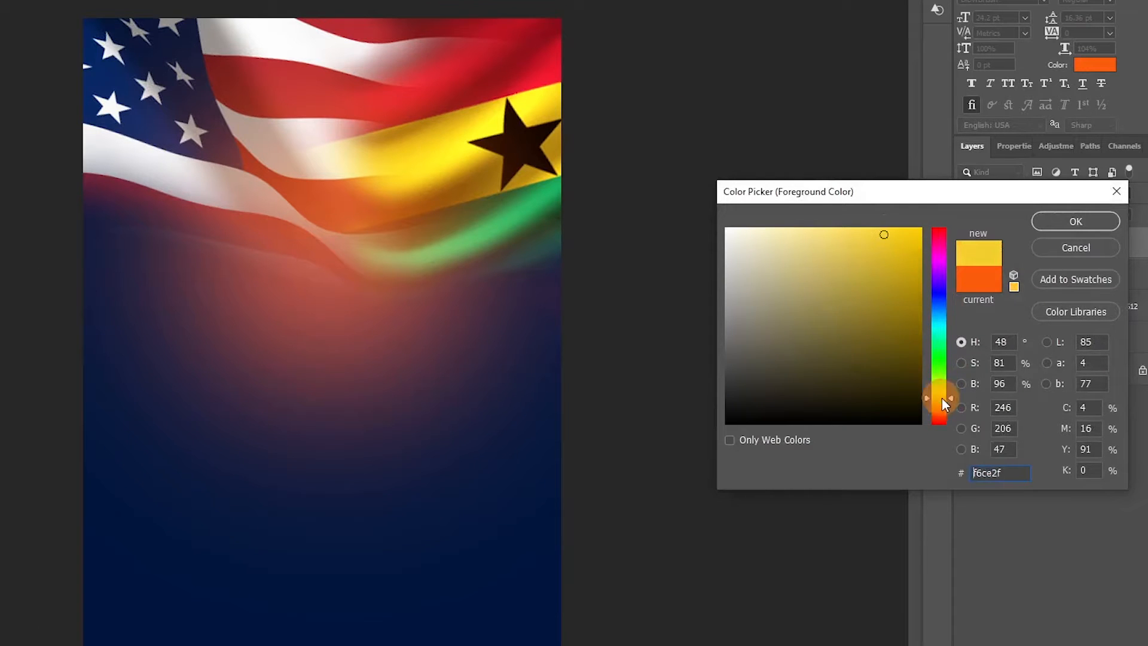
{"action": "left_click", "coordinate": [944, 410]}
{"action": "left_click", "coordinate": [1074, 219]}
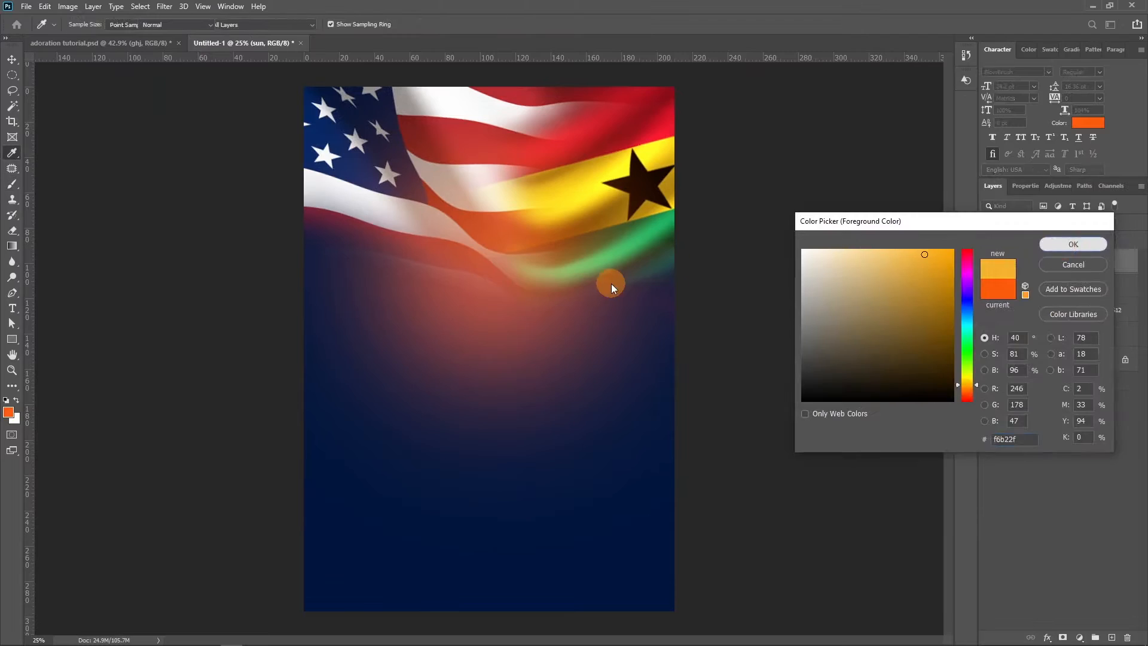
Reduce the brush to 1000 px and dab a bright golden core into the centre of the orange glow
{"action": "key", "text": "bracketleft"}
{"action": "key", "text": "bracketleft"}
{"action": "key", "text": "bracketleft"}
{"action": "key", "text": "bracketleft"}
{"action": "key", "text": "bracketleft"}
{"action": "key", "text": "bracketleft"}
{"action": "key", "text": "bracketleft"}
{"action": "left_click", "coordinate": [493, 272]}
{"action": "left_click", "coordinate": [494, 271]}
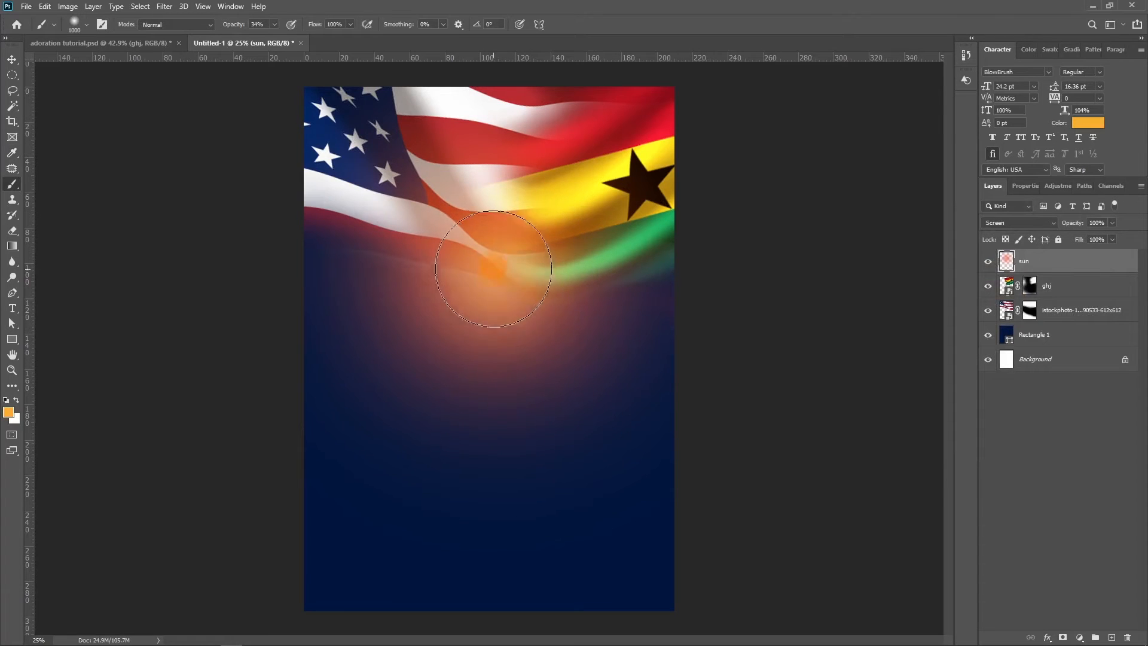
{"action": "left_click", "coordinate": [493, 263]}
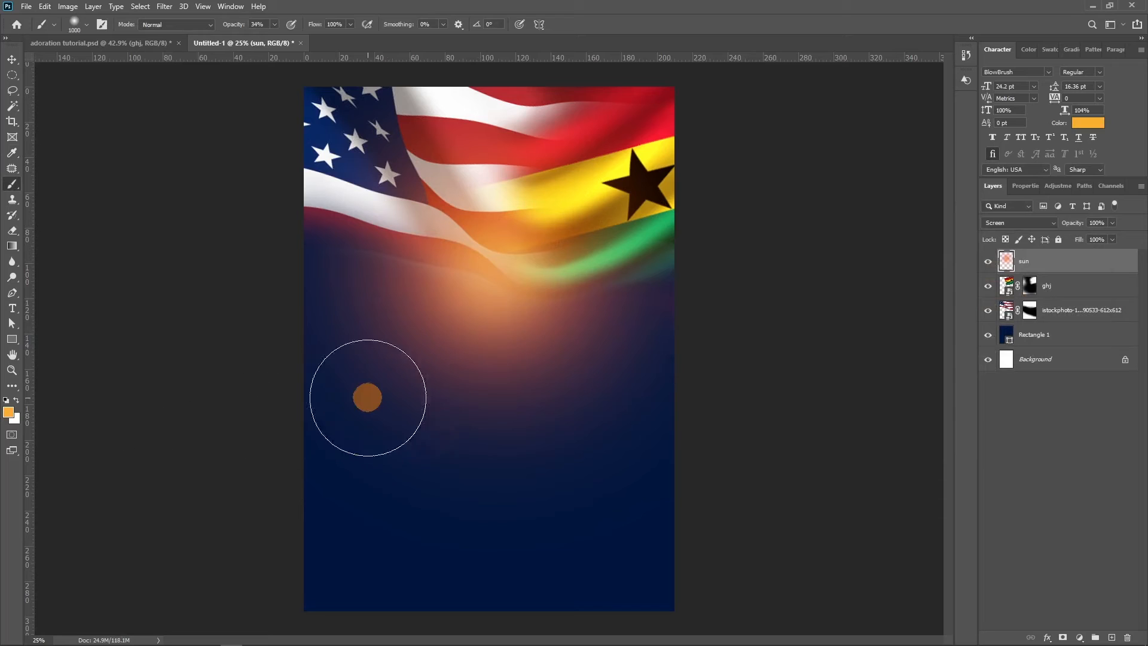
Scale the sun layer to about 112% and reposition the glow over the flags' meeting point
{"action": "key", "text": "v"}
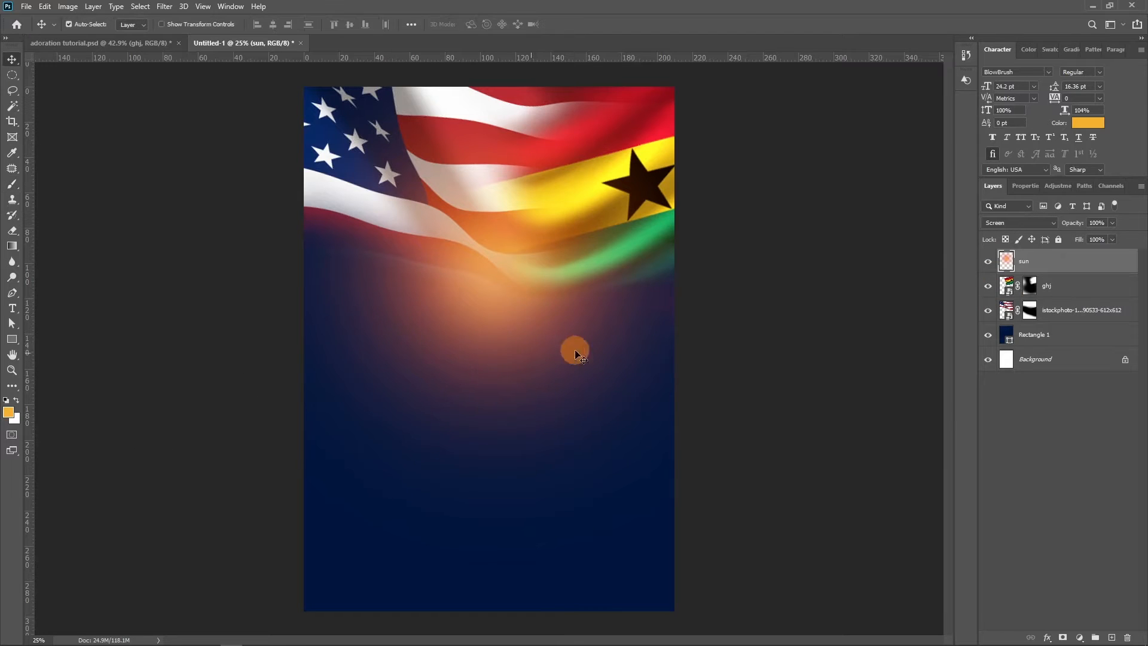
{"action": "key", "text": "ctrl+t"}
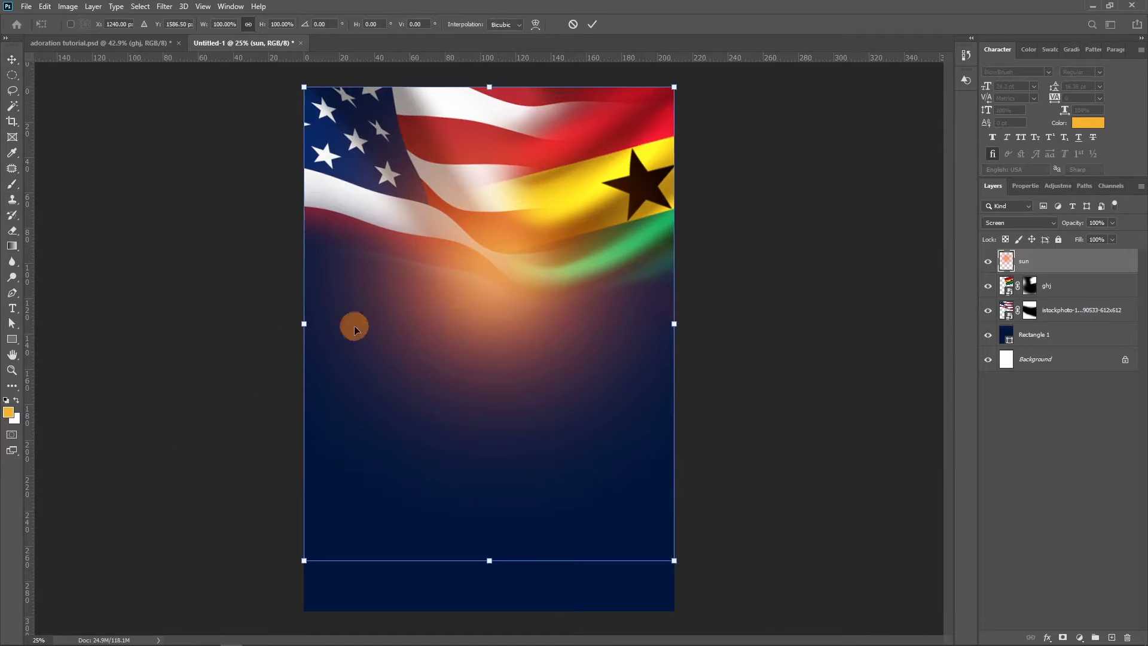
{"action": "left_click_drag", "start_coordinate": [305, 324], "coordinate": [257, 323]}
{"action": "mouse_move", "coordinate": [488, 234]}
{"action": "left_mouse_down"}
{"action": "mouse_move", "coordinate": [510, 239]}
{"action": "mouse_move", "coordinate": [508, 228]}
{"action": "left_mouse_up"}
{"action": "left_click", "coordinate": [585, 25]}
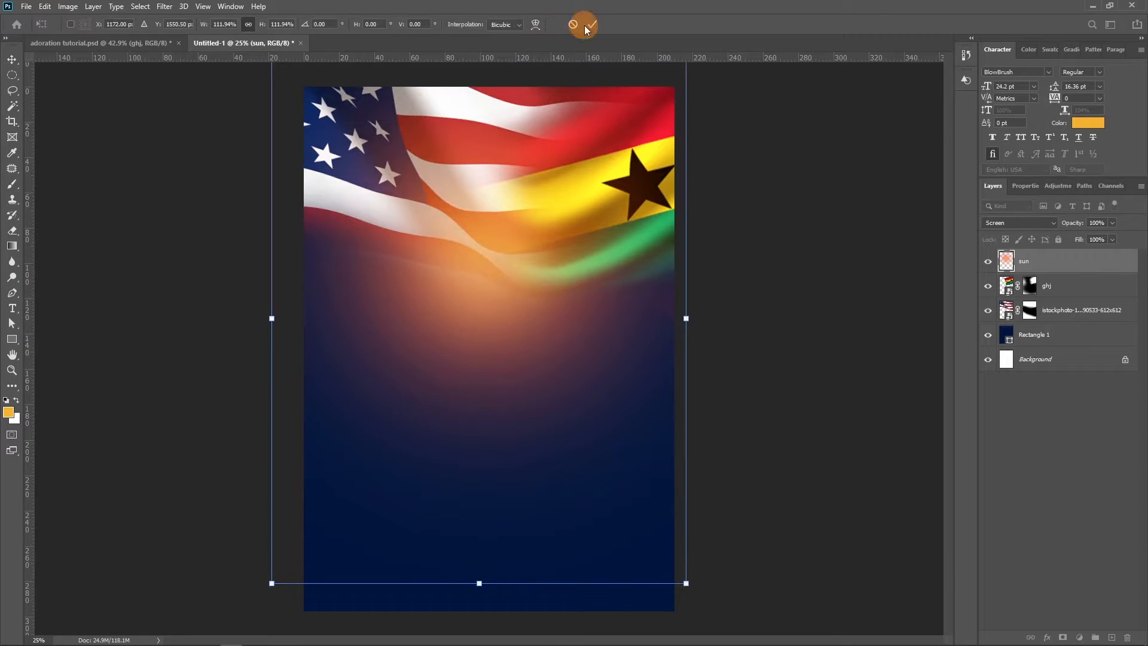
{"action": "left_click", "coordinate": [425, 195]}
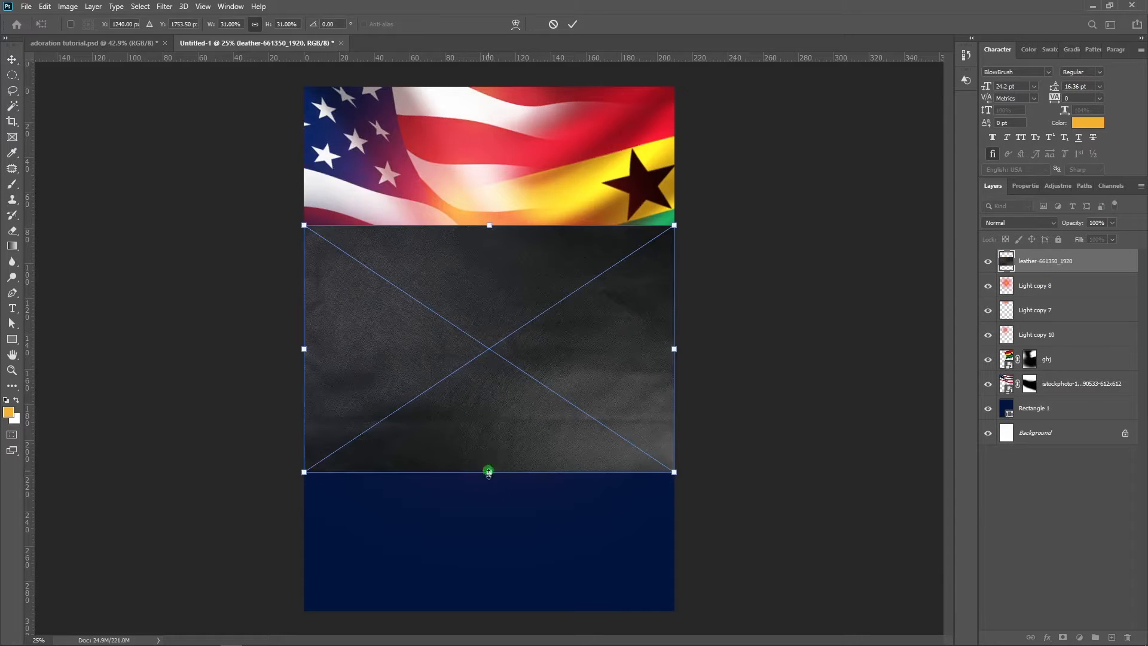
Scale the placed leather texture to about 43.3% and position it over the flyer's lower part below the flags
{"action": "left_click_drag", "start_coordinate": [489, 472], "coordinate": [487, 530]}
{"action": "left_click_drag", "start_coordinate": [507, 320], "coordinate": [499, 429]}
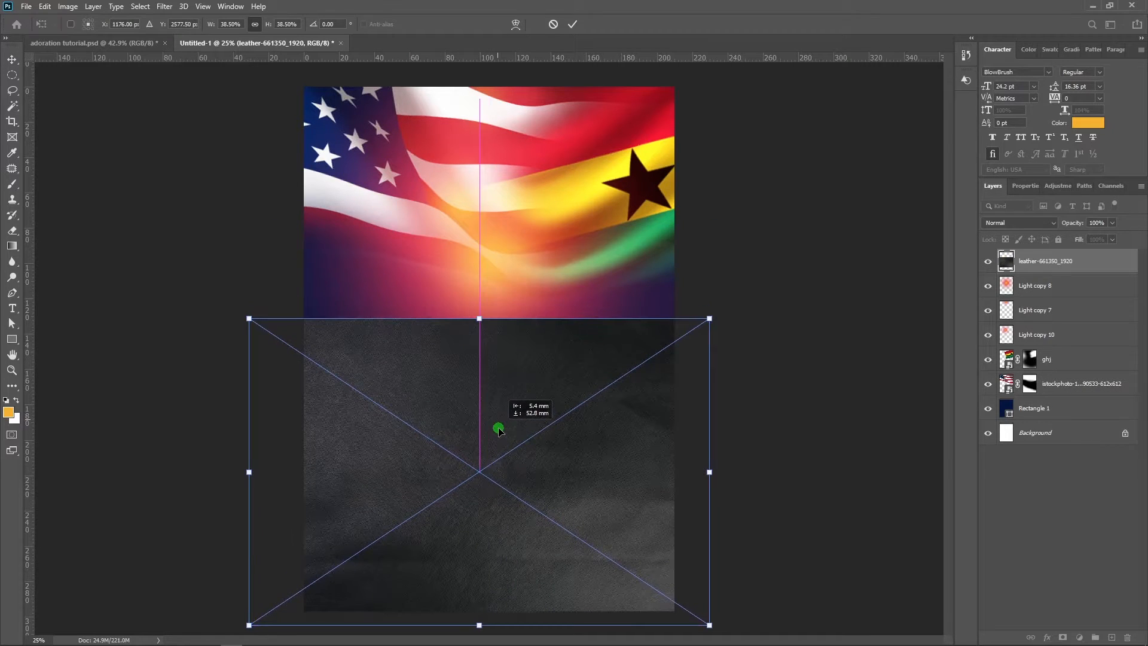
{"action": "left_click_drag", "start_coordinate": [479, 314], "coordinate": [479, 280]}
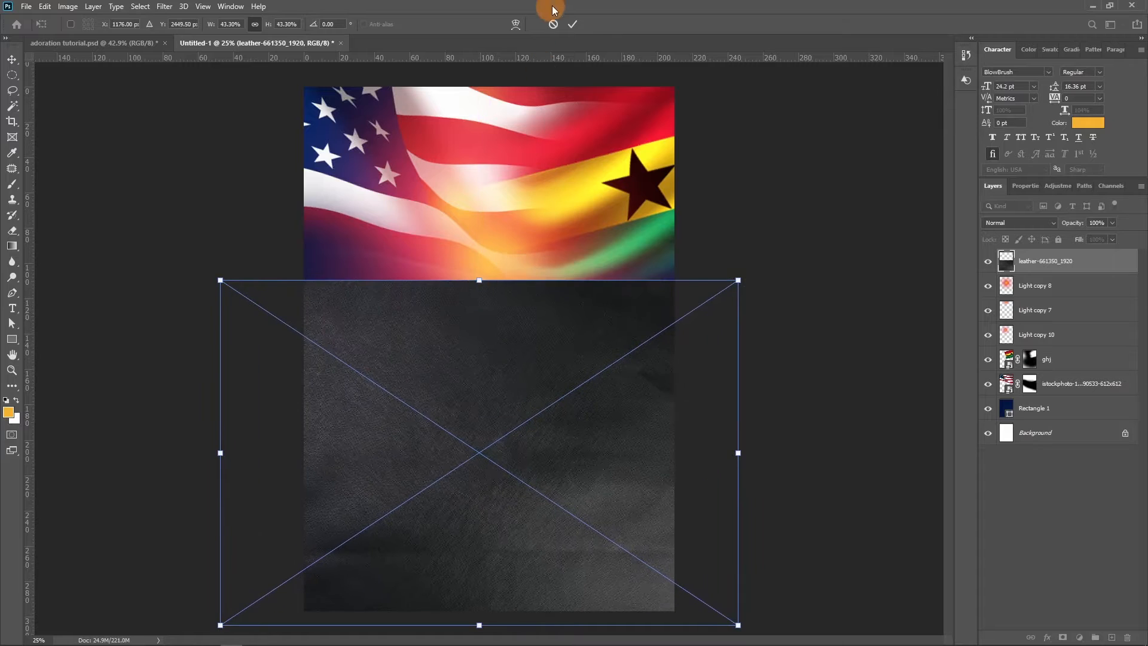
{"action": "left_click", "coordinate": [571, 25]}
Move the leather layer beneath the flag layers and blend it with Luminosity at 35% opacity
{"action": "left_click_drag", "start_coordinate": [1043, 261], "coordinate": [1047, 392]}
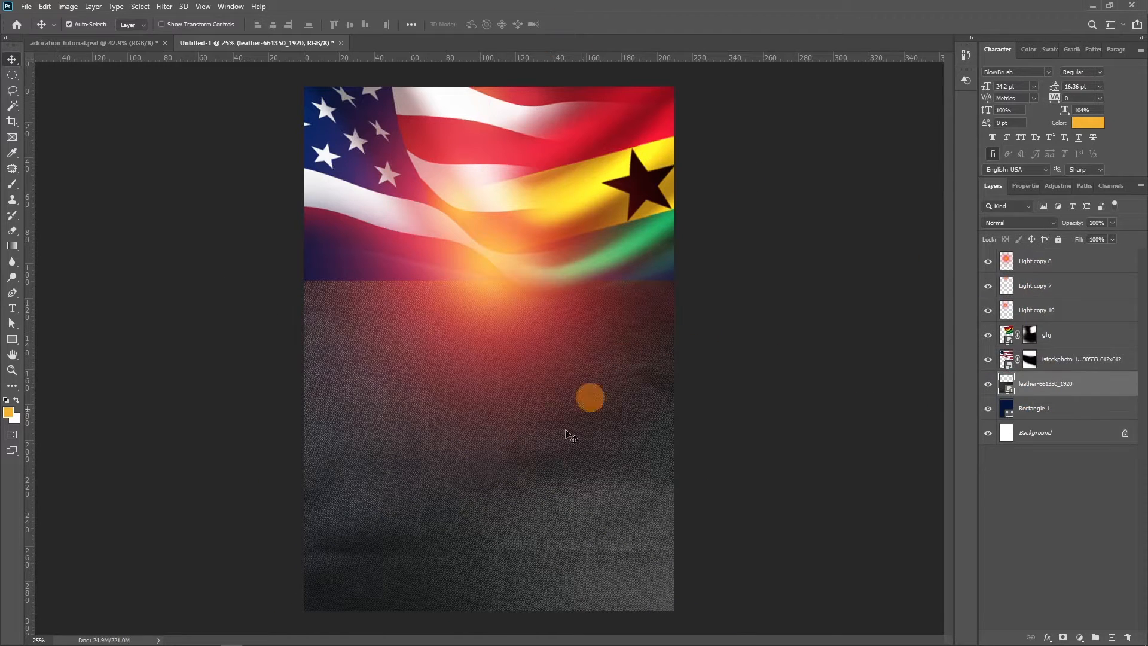
{"action": "left_click", "coordinate": [996, 223]}
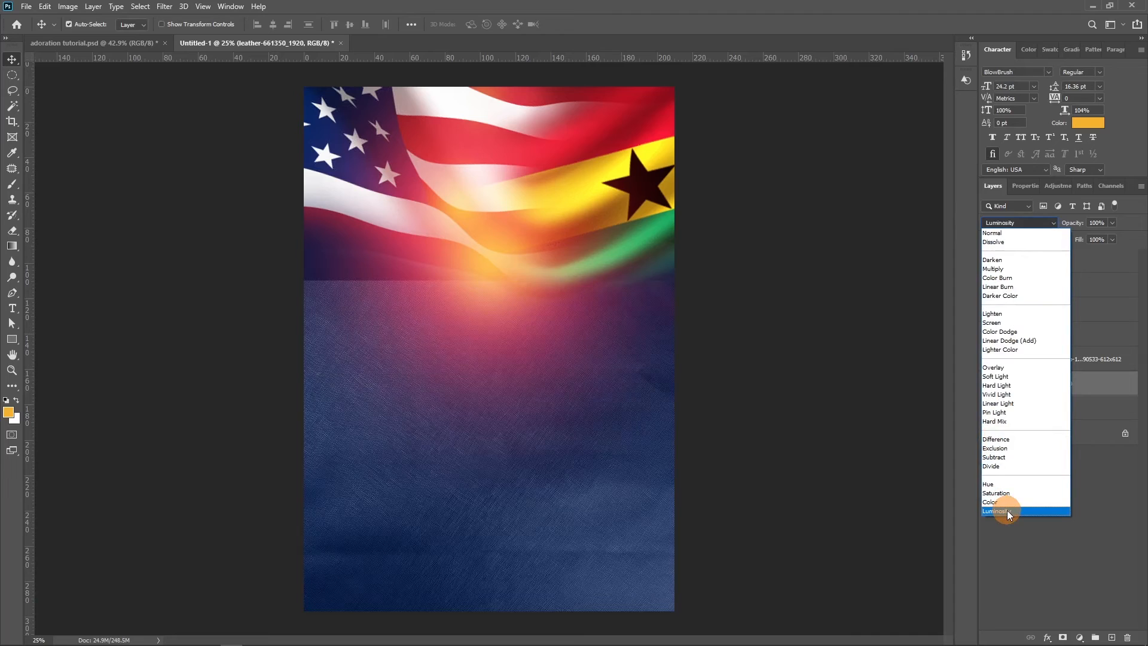
{"action": "left_click", "coordinate": [1007, 511]}
{"action": "left_click_drag", "start_coordinate": [1079, 229], "coordinate": [1043, 238]}
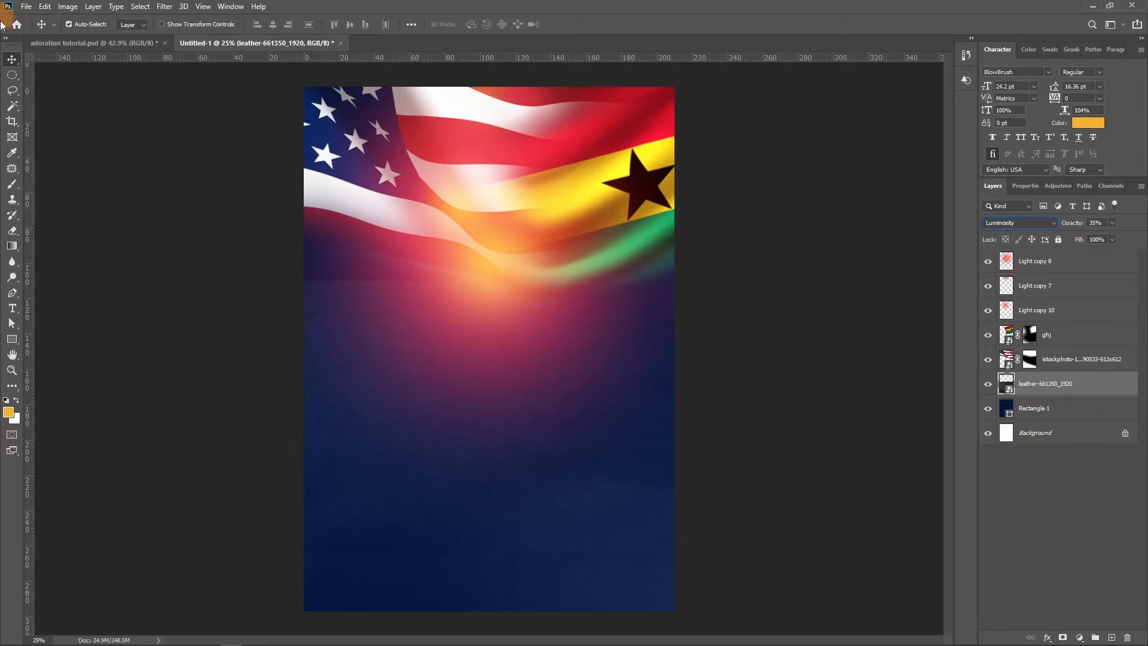
Apply a Motion Blur to the leather layer with a 43° angle and a 96-pixel distance
{"action": "left_click", "coordinate": [164, 6]}
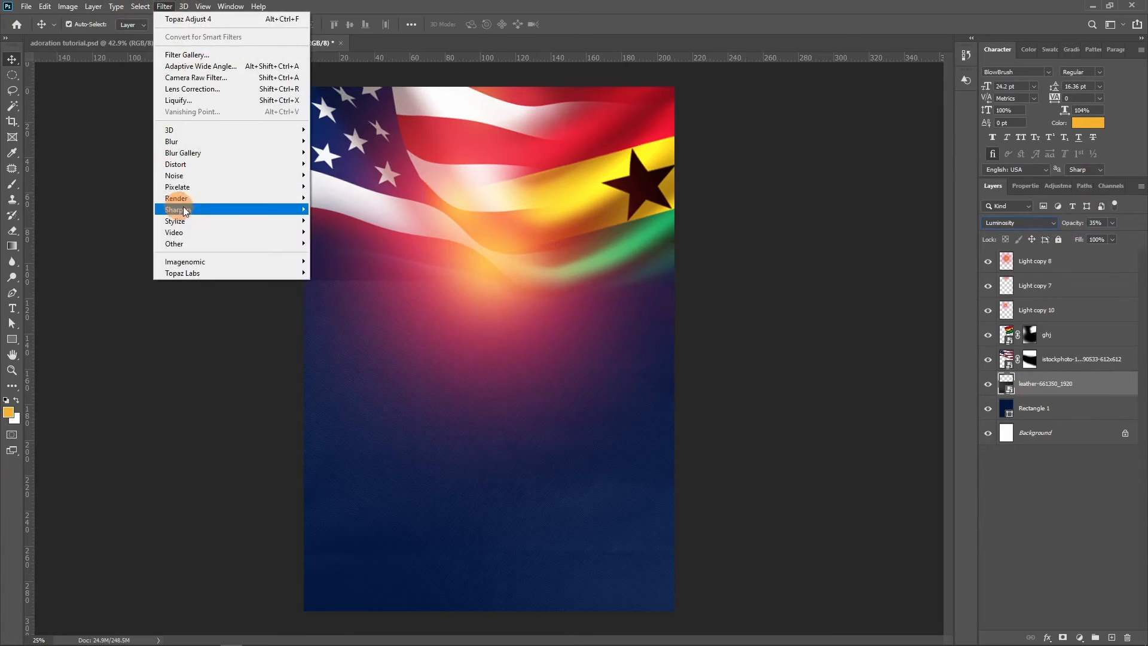
{"action": "mouse_move", "coordinate": [225, 142]}
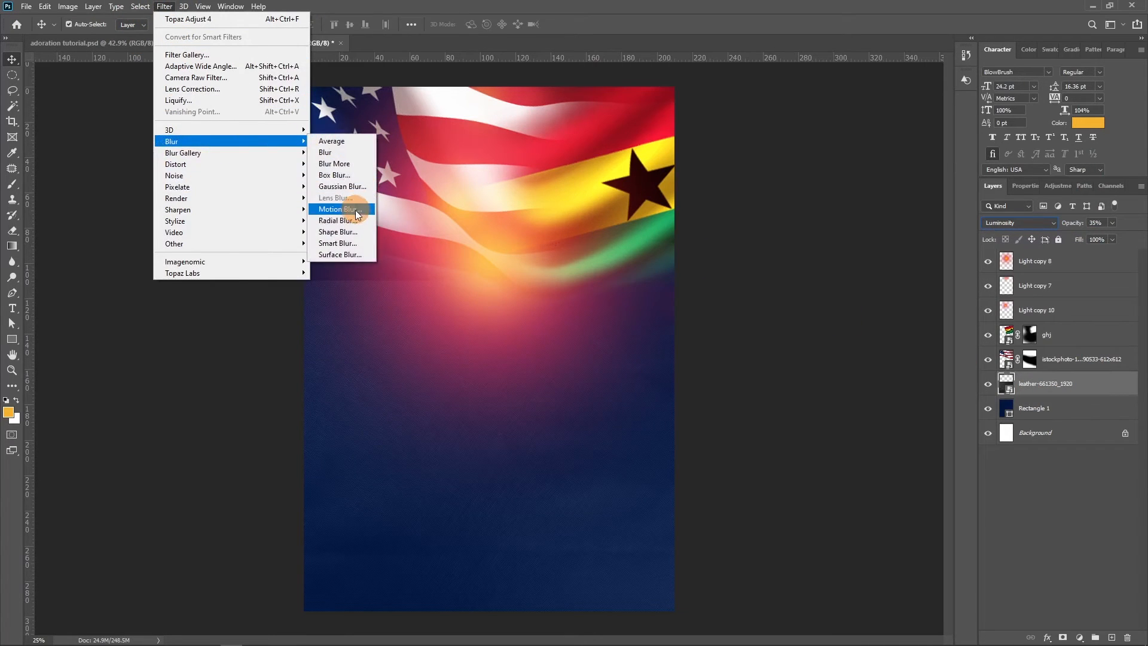
{"action": "left_click", "coordinate": [357, 210]}
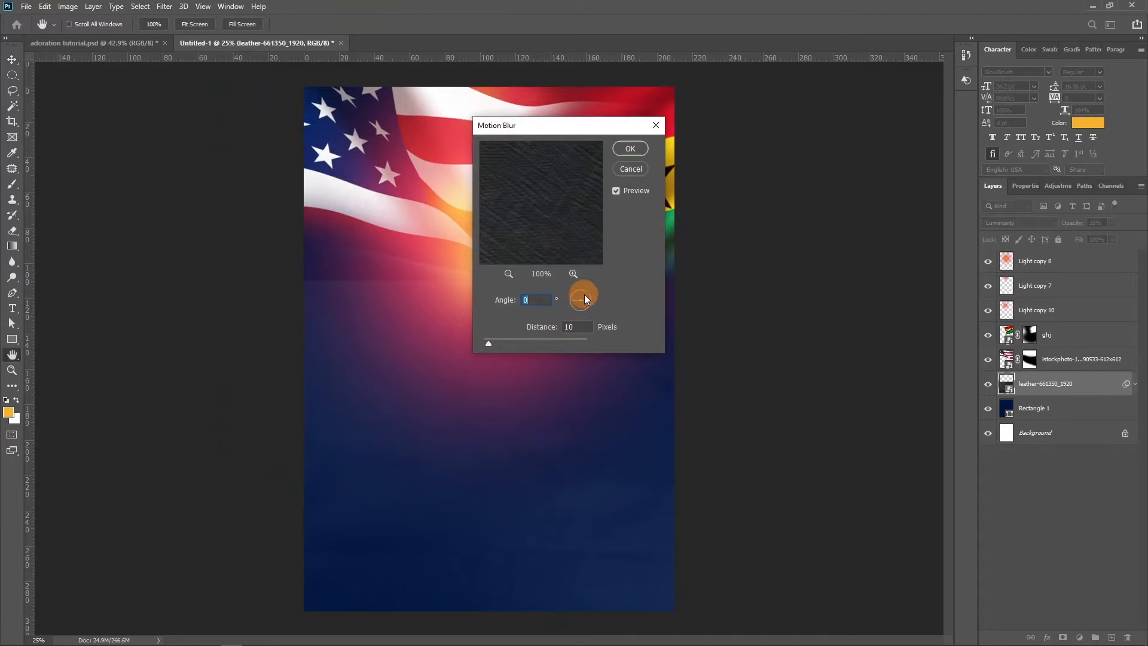
{"action": "left_click", "coordinate": [583, 294]}
{"action": "left_click_drag", "start_coordinate": [599, 282], "coordinate": [594, 277]}
{"action": "mouse_move", "coordinate": [555, 149]}
{"action": "left_mouse_down"}
{"action": "mouse_move", "coordinate": [577, 170]}
{"action": "mouse_move", "coordinate": [566, 74]}
{"action": "mouse_move", "coordinate": [556, 137]}
{"action": "left_mouse_up"}
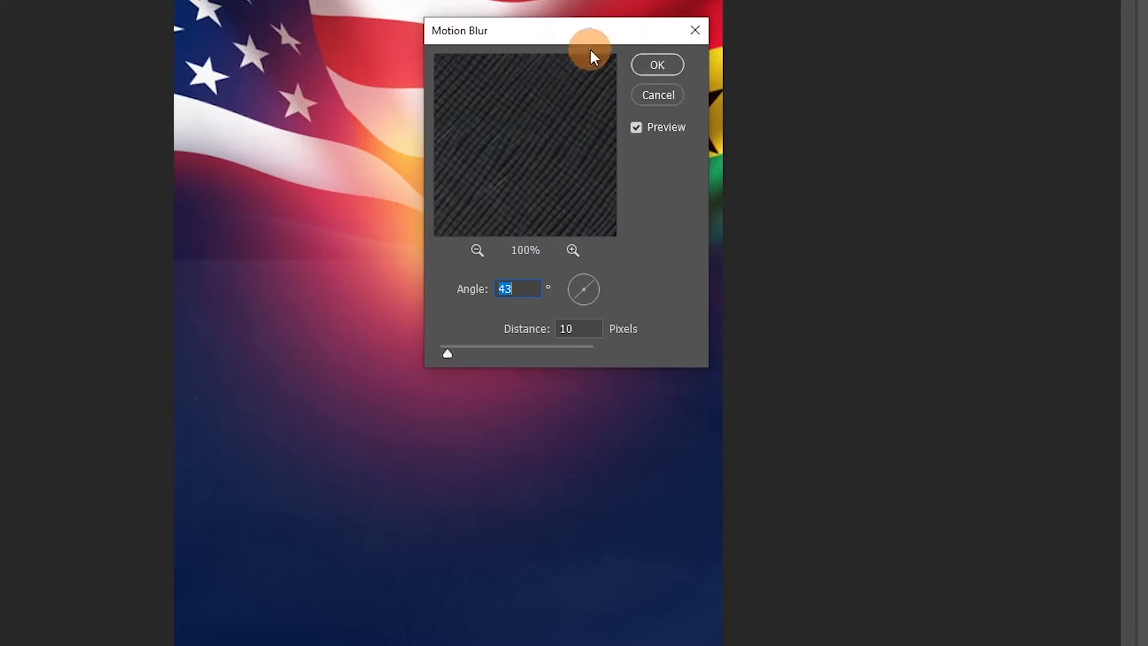
{"action": "left_click_drag", "start_coordinate": [448, 354], "coordinate": [493, 349]}
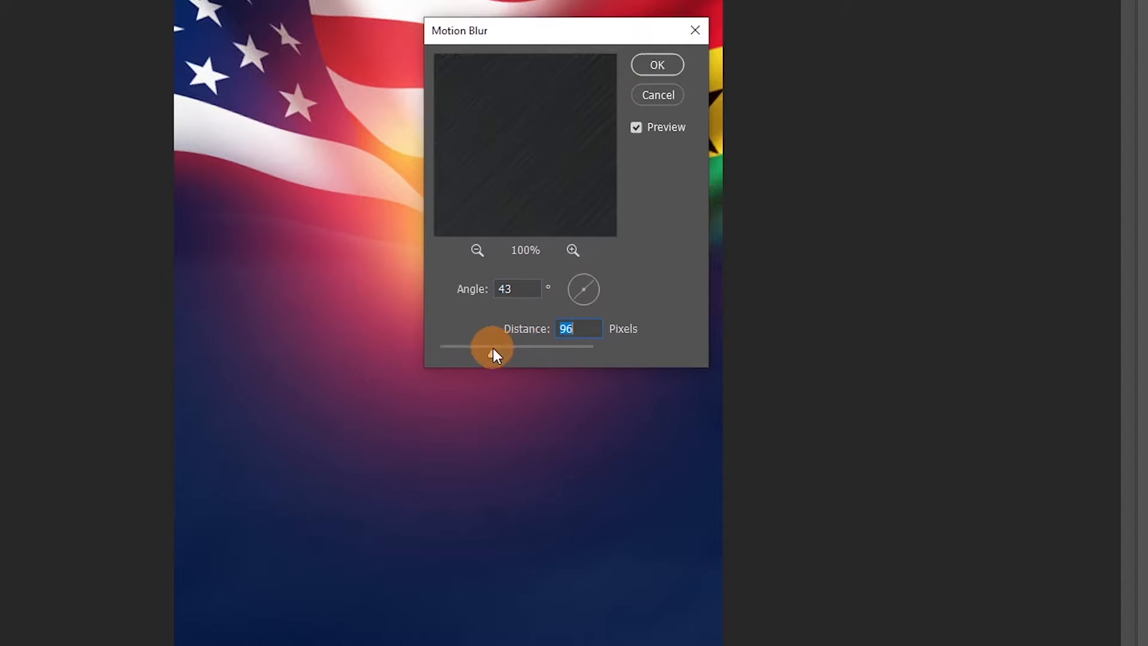
{"action": "left_click", "coordinate": [660, 72]}
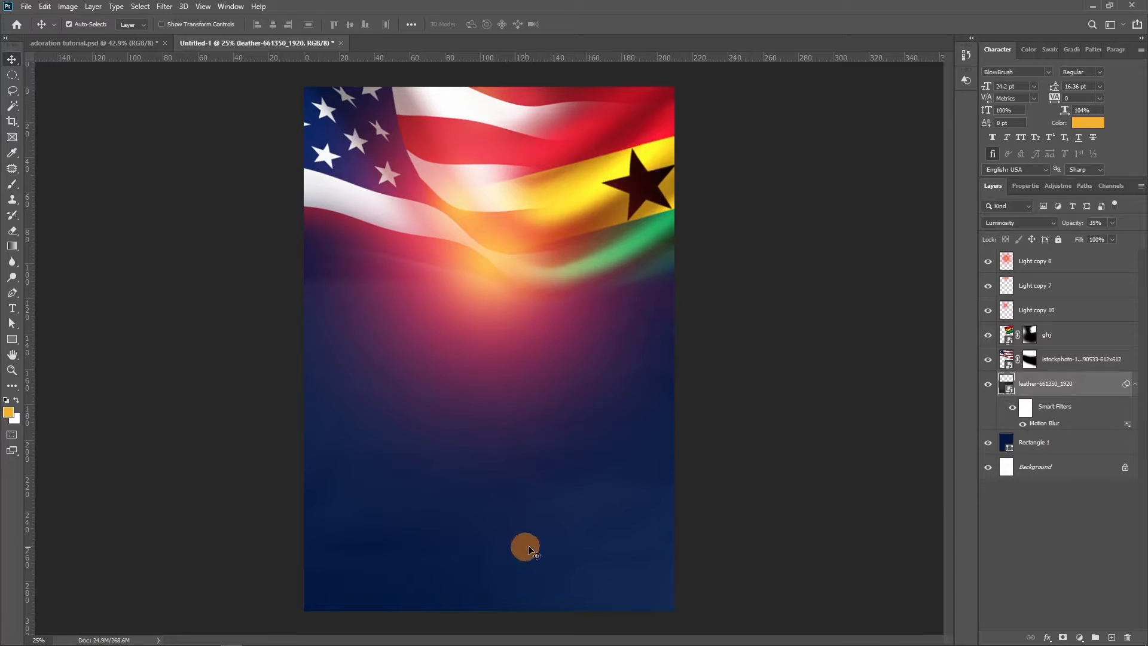
Raise the leather layer's opacity to 50%, add a layer mask, and brush away its hard upper edge with black
{"action": "left_click_drag", "start_coordinate": [1079, 225], "coordinate": [1081, 225]}
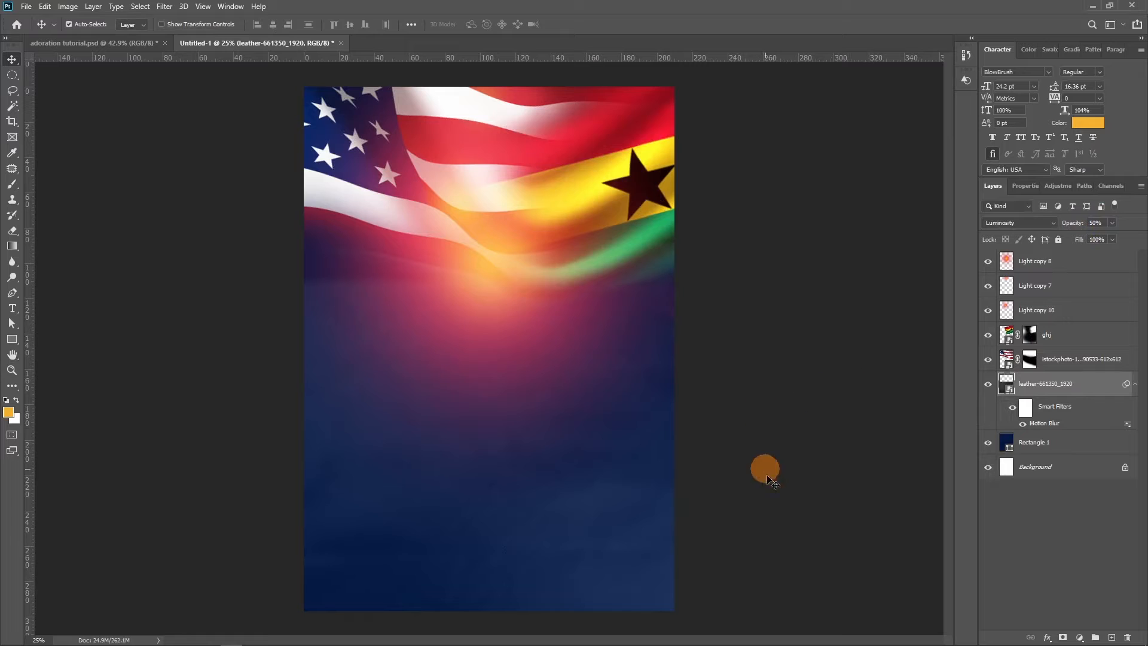
{"action": "key", "text": "ctrl+alt+m"}
{"action": "key", "text": "b"}
{"action": "key", "text": "d"}
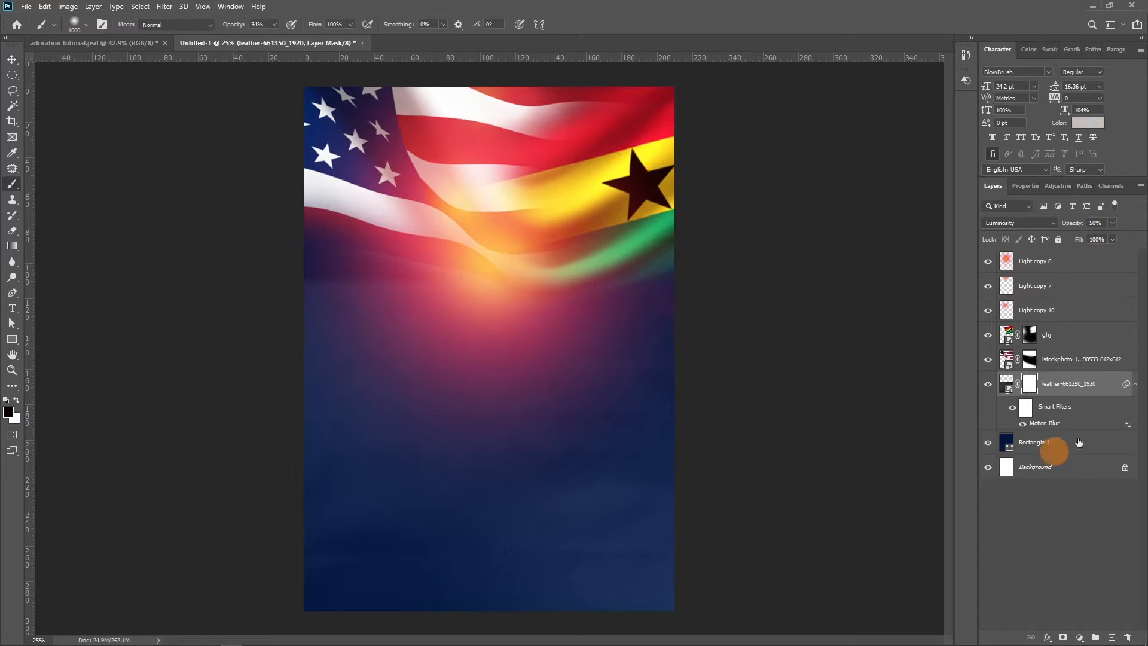
{"action": "mouse_move", "coordinate": [351, 321]}
{"action": "left_mouse_down"}
{"action": "mouse_move", "coordinate": [347, 265]}
{"action": "mouse_move", "coordinate": [346, 290]}
{"action": "mouse_move", "coordinate": [625, 290]}
{"action": "mouse_move", "coordinate": [475, 281]}
{"action": "mouse_move", "coordinate": [359, 320]}
{"action": "left_mouse_up"}
{"action": "key", "text": "v"}
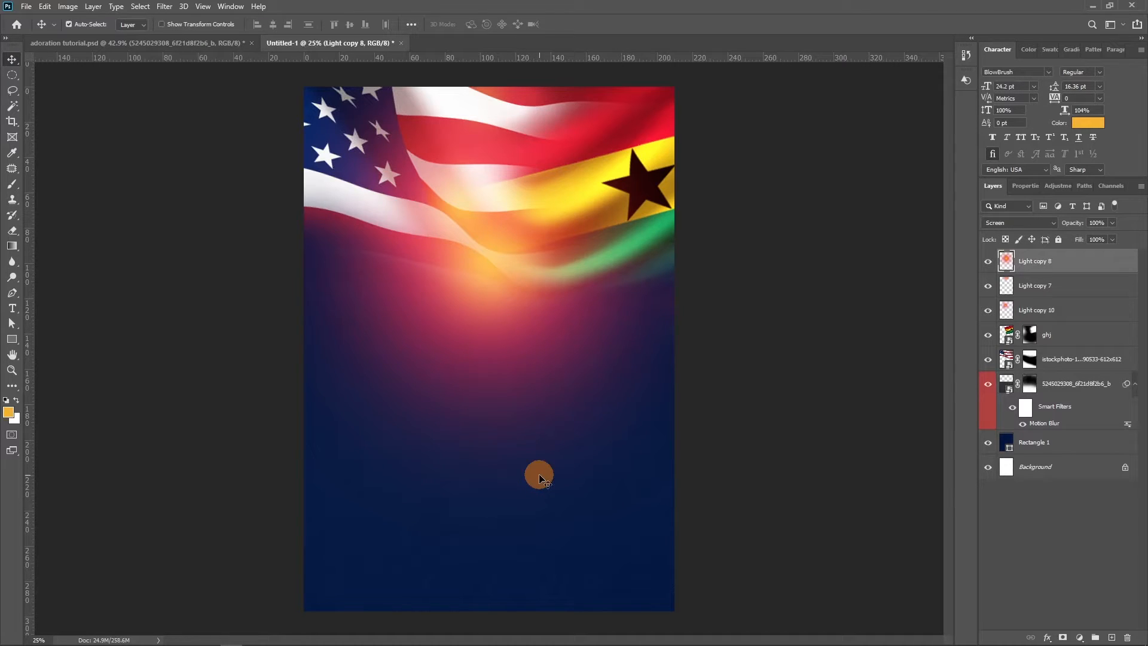
Group all layers above the locked Background layer and name the group background
{"action": "key", "text": "ctrl"}
{"action": "key", "text": "ctrl+alt+a"}
{"action": "key", "text": "ctrl+g"}
{"action": "double_click", "coordinate": [1034, 256]}
{"action": "type", "text": "b"}
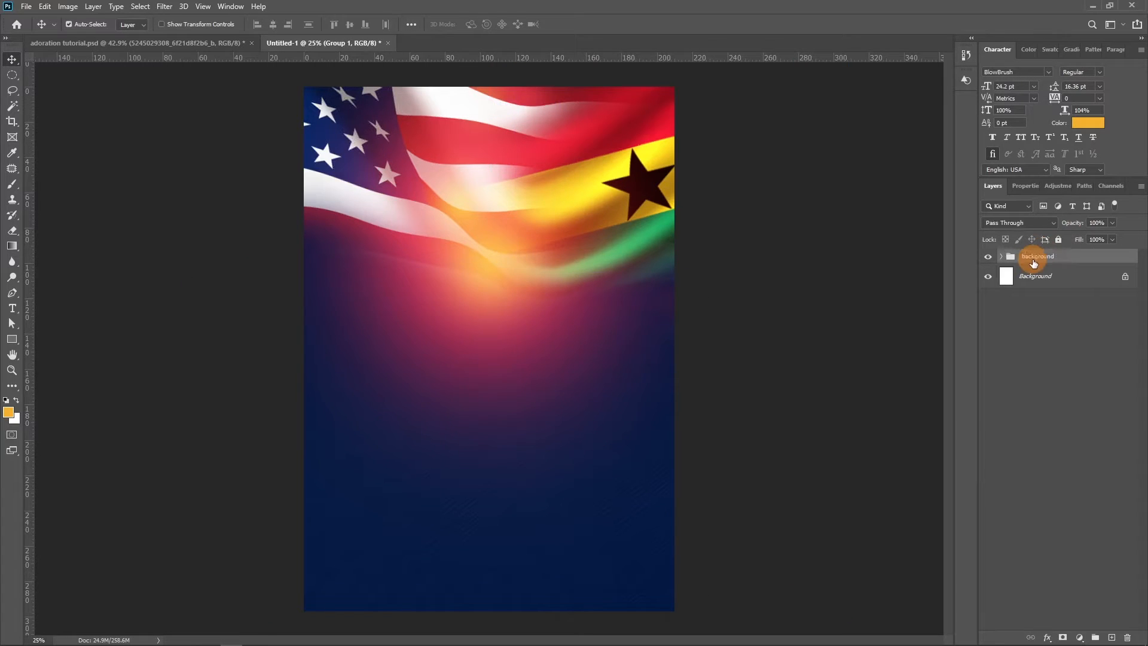
{"action": "type", "text": "ackground"}
{"action": "key", "text": "Return"}
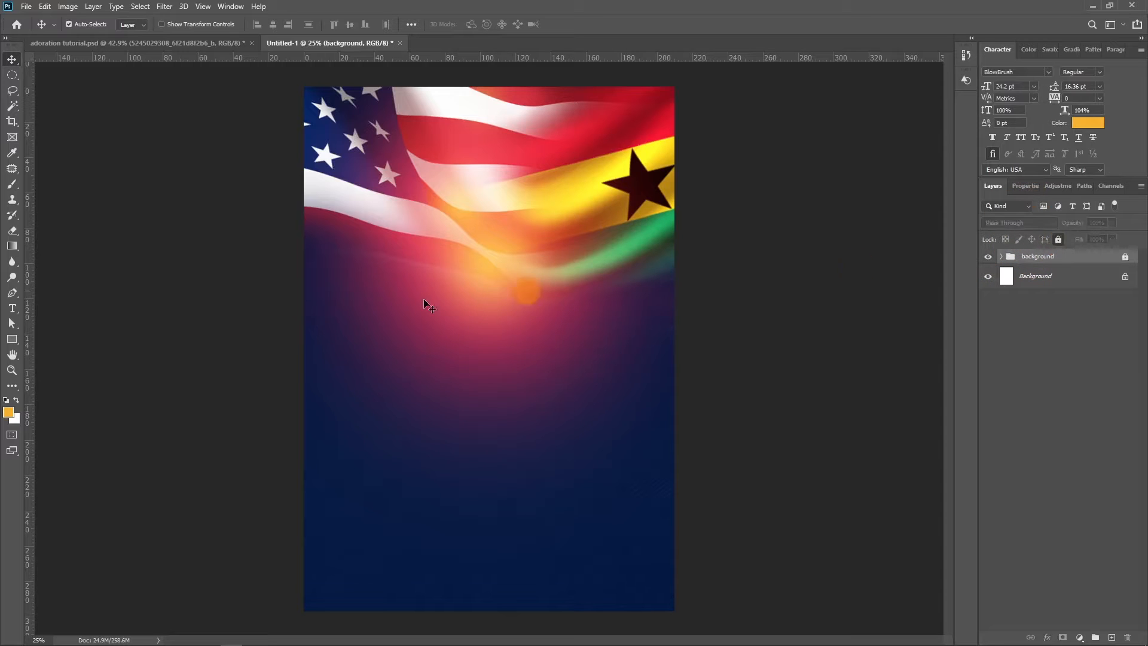
Reposition the three portrait photos over the flag background, adjusting each photo separately
{"action": "left_click_drag", "start_coordinate": [520, 276], "coordinate": [359, 318]}
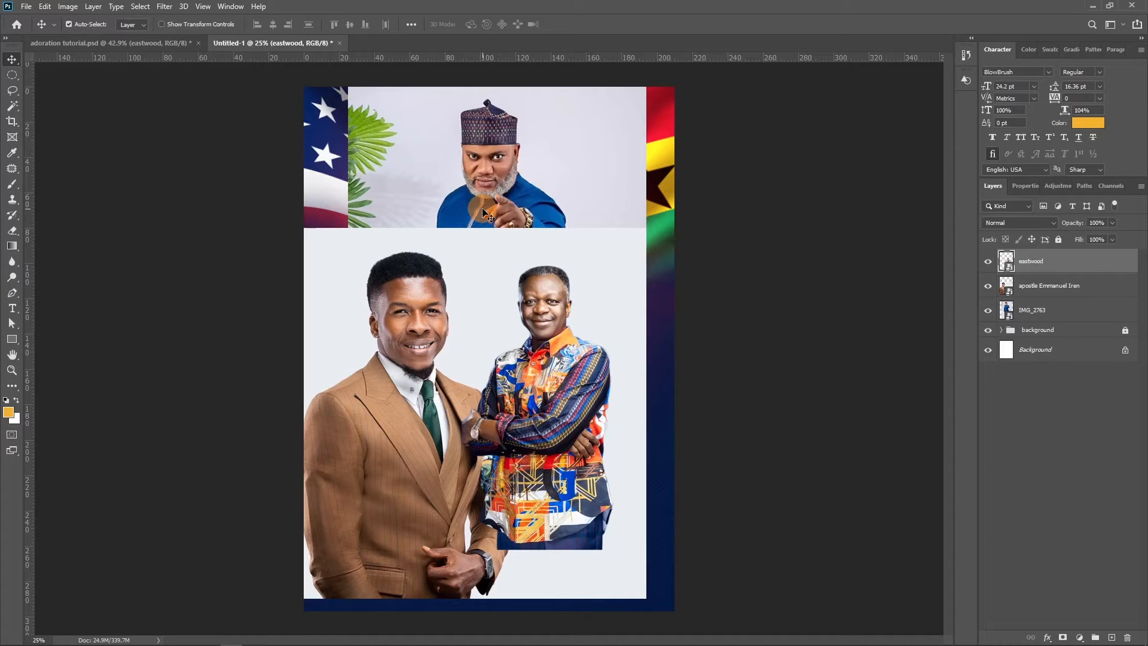
{"action": "left_click_drag", "start_coordinate": [536, 116], "coordinate": [538, 158]}
{"action": "key", "text": "shift+Up"}
{"action": "key", "text": "shift+Up"}
{"action": "key", "text": "shift+Up"}
{"action": "key", "text": "shift+Up"}
{"action": "key", "text": "shift+Up"}
{"action": "key", "text": "shift+Up"}
{"action": "key", "text": "shift+Up"}
{"action": "key", "text": "shift+Up"}
{"action": "key", "text": "shift+Up"}
{"action": "key", "text": "shift+Up"}
{"action": "key", "text": "shift+Up"}
{"action": "key", "text": "shift+Up"}
{"action": "key", "text": "shift+Up"}
{"action": "key", "text": "shift+Up"}
{"action": "key", "text": "shift+Up"}
{"action": "key", "text": "shift+Up"}
{"action": "key", "text": "shift+Up"}
{"action": "key", "text": "shift+Up"}
{"action": "key", "text": "shift+Up"}
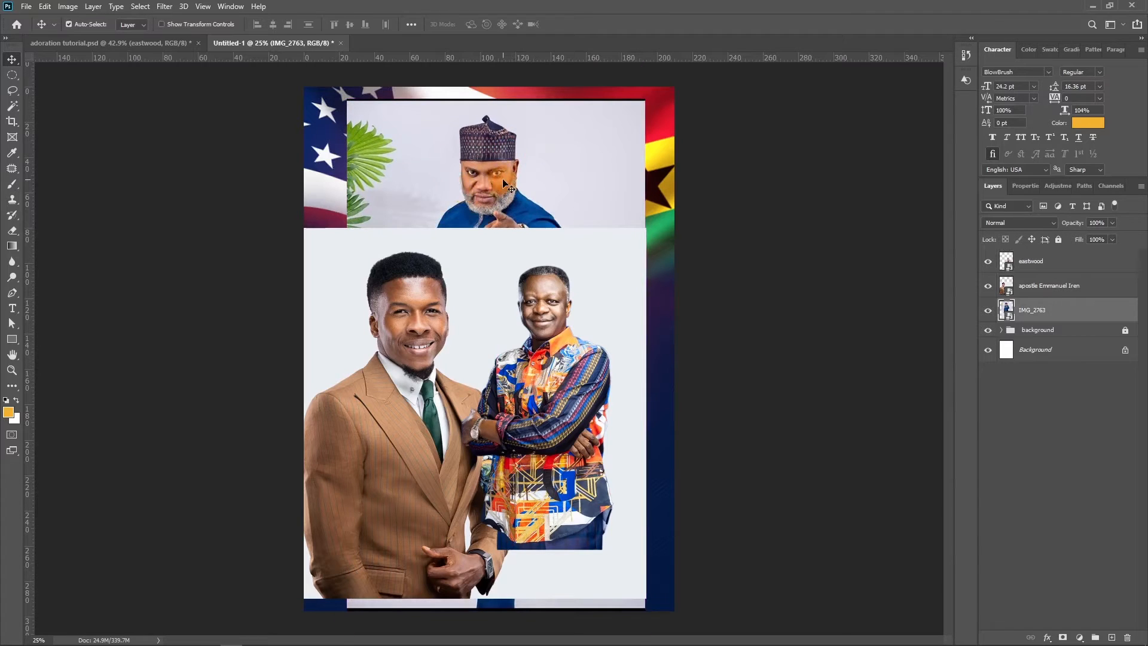
{"action": "mouse_move", "coordinate": [515, 180]}
{"action": "left_mouse_down"}
{"action": "mouse_move", "coordinate": [521, 133]}
{"action": "mouse_move", "coordinate": [521, 174]}
{"action": "left_mouse_up"}
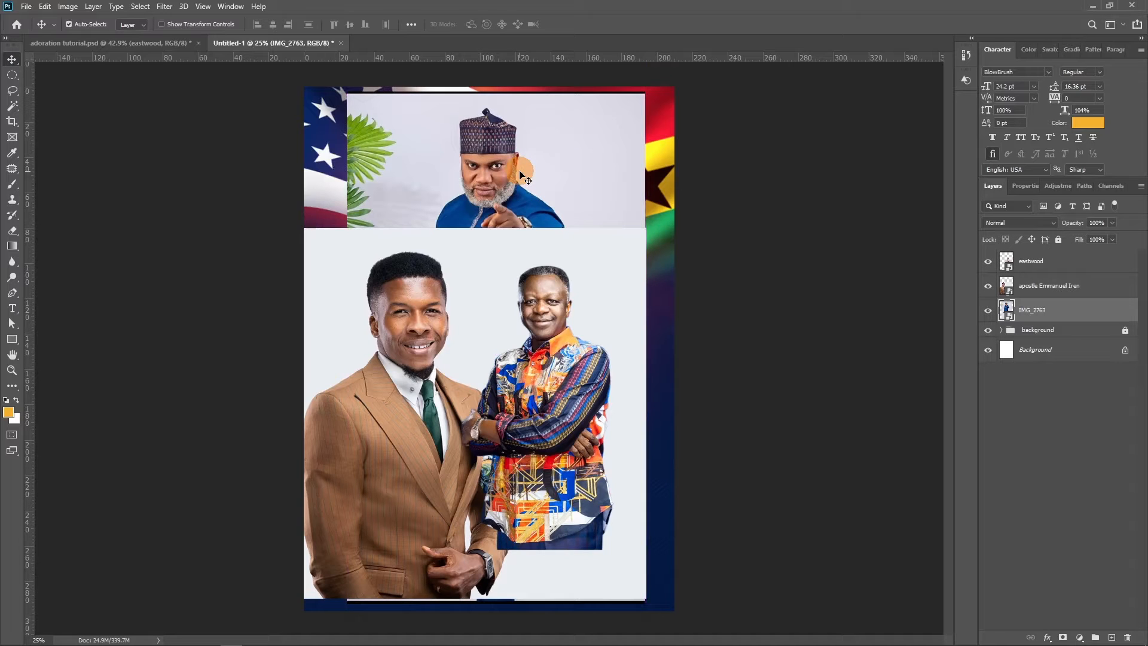
{"action": "left_click_drag", "start_coordinate": [412, 377], "coordinate": [420, 350]}
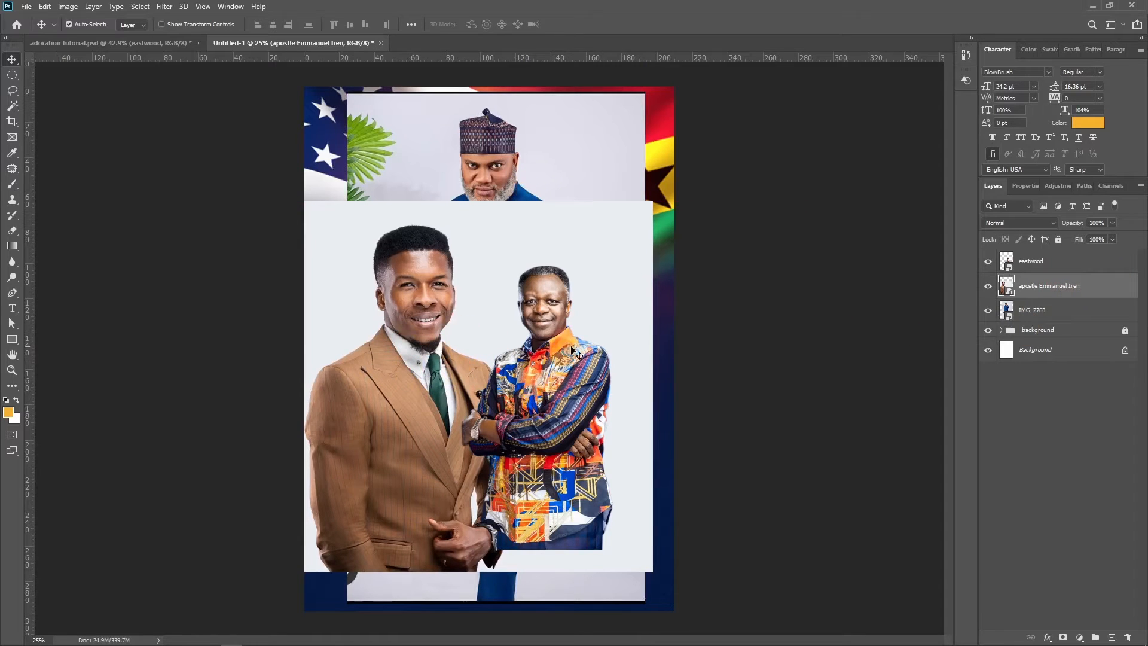
{"action": "left_click_drag", "start_coordinate": [575, 367], "coordinate": [567, 352]}
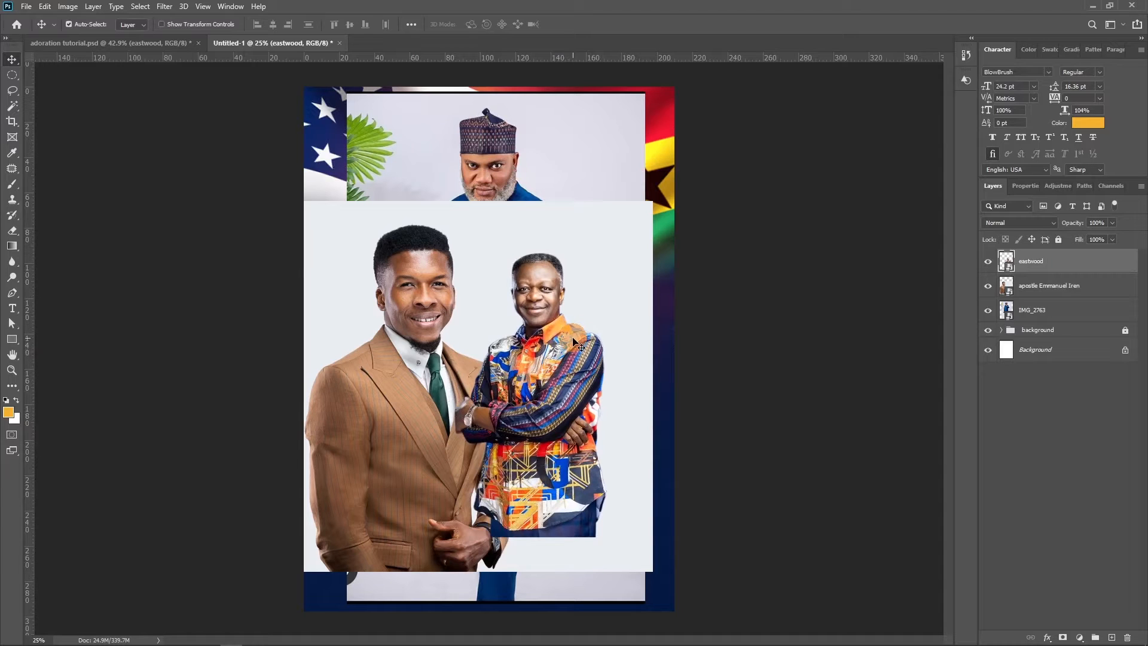
Hide the two upper portrait layers and nudge the IMG_2763 photo slightly down on the canvas
{"action": "left_click", "coordinate": [988, 286]}
{"action": "left_click", "coordinate": [988, 261]}
{"action": "left_click_drag", "start_coordinate": [583, 225], "coordinate": [589, 235]}
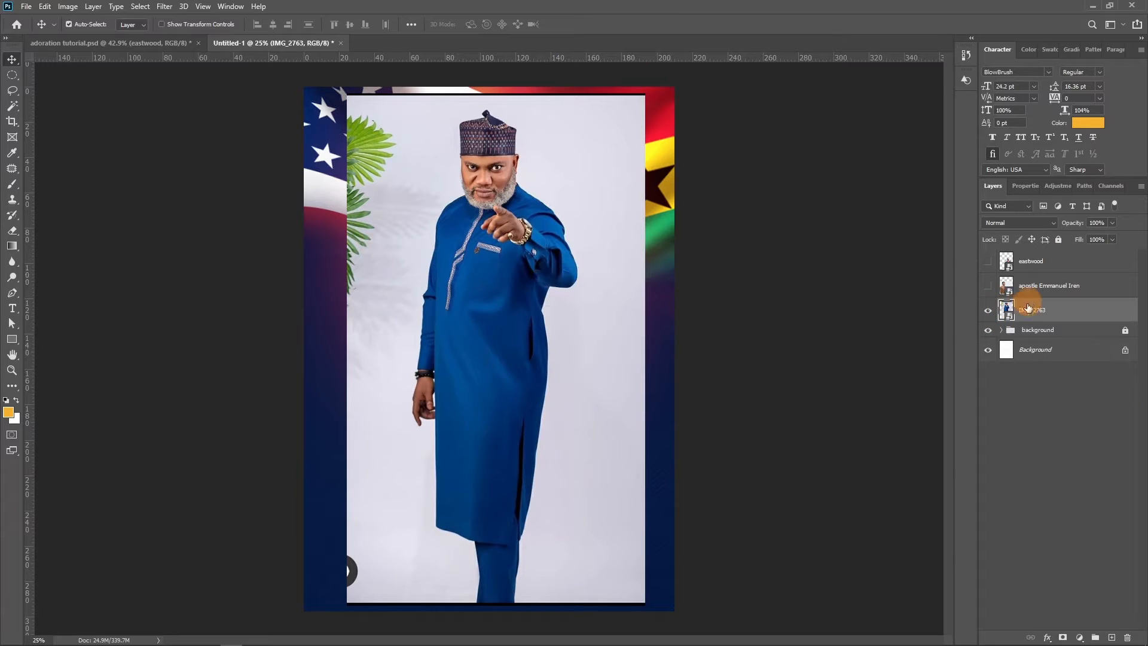
{"action": "left_click", "coordinate": [511, 157]}
{"action": "left_click", "coordinate": [622, 207]}
{"action": "left_click", "coordinate": [532, 286]}
{"action": "left_click", "coordinate": [489, 247]}
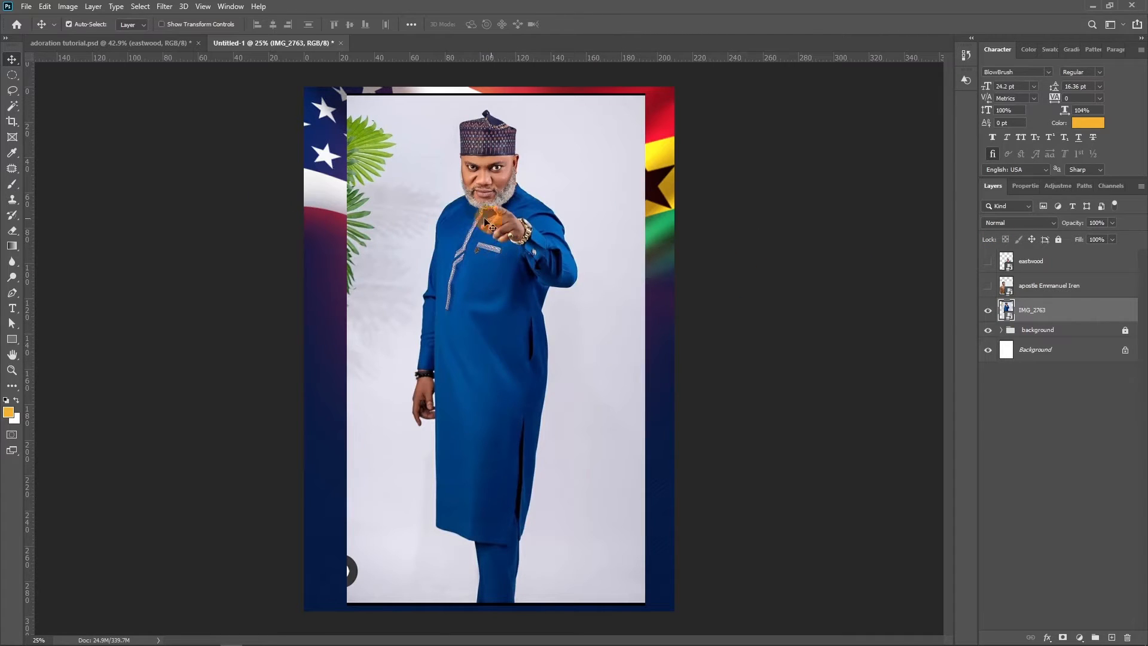
Select the man in the IMG_2763 photo with Select Subject and copy him onto a new layer
{"action": "left_click", "coordinate": [141, 7]}
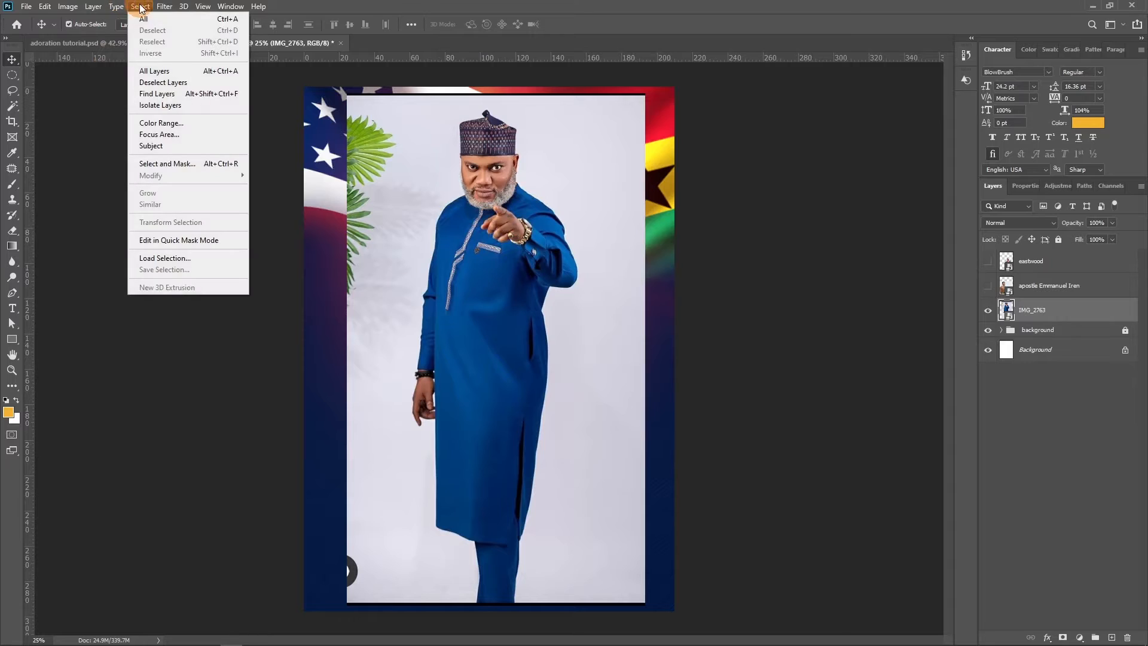
{"action": "left_click", "coordinate": [157, 143]}
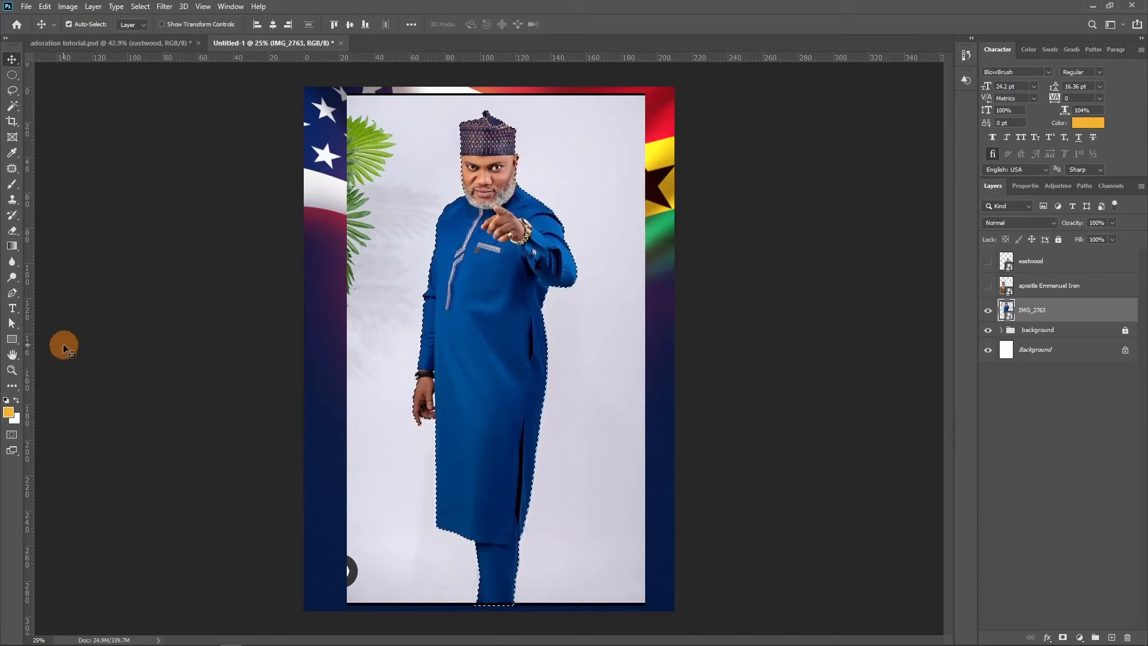
{"action": "left_click", "coordinate": [11, 370]}
{"action": "left_click_drag", "start_coordinate": [450, 293], "coordinate": [386, 197]}
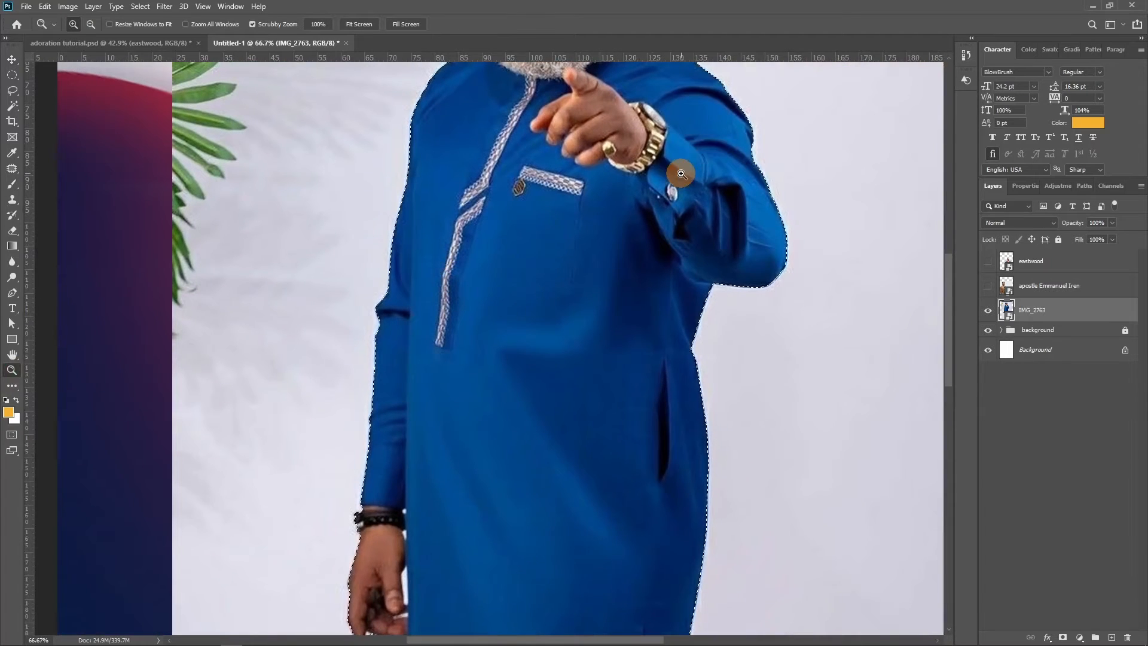
{"action": "left_click_drag", "start_coordinate": [680, 159], "coordinate": [505, 286]}
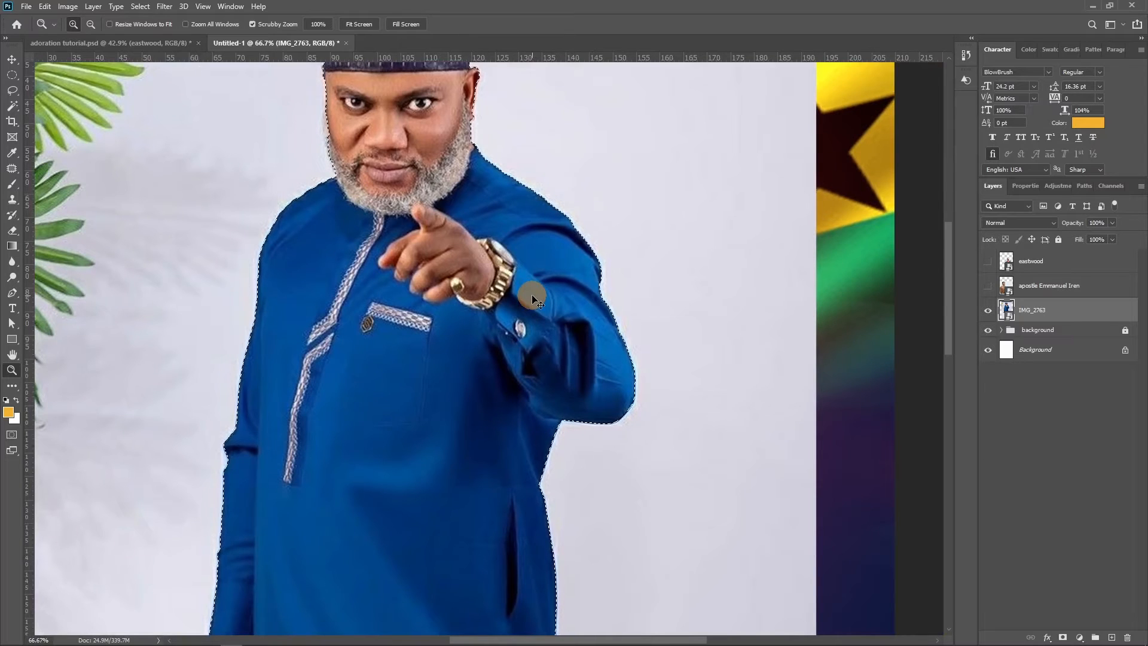
{"action": "key", "text": "ctrl+j"}
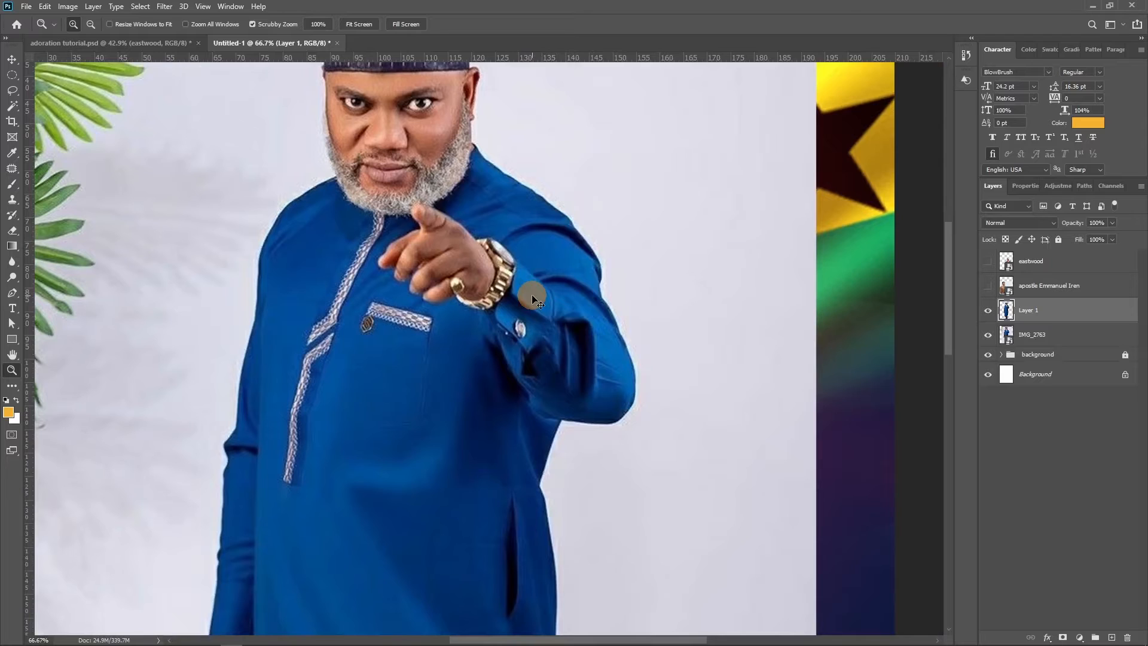
Hide the original IMG_2763 photo layer and delete it, keeping the cutout copy
{"action": "left_click", "coordinate": [985, 336]}
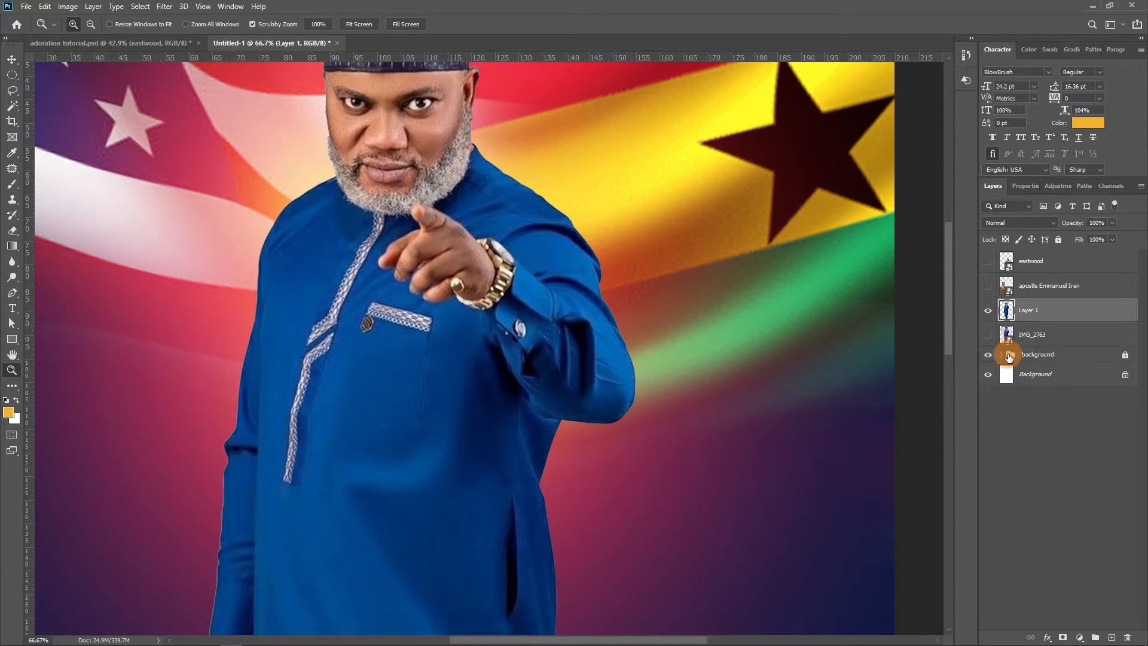
{"action": "left_click", "coordinate": [1033, 341]}
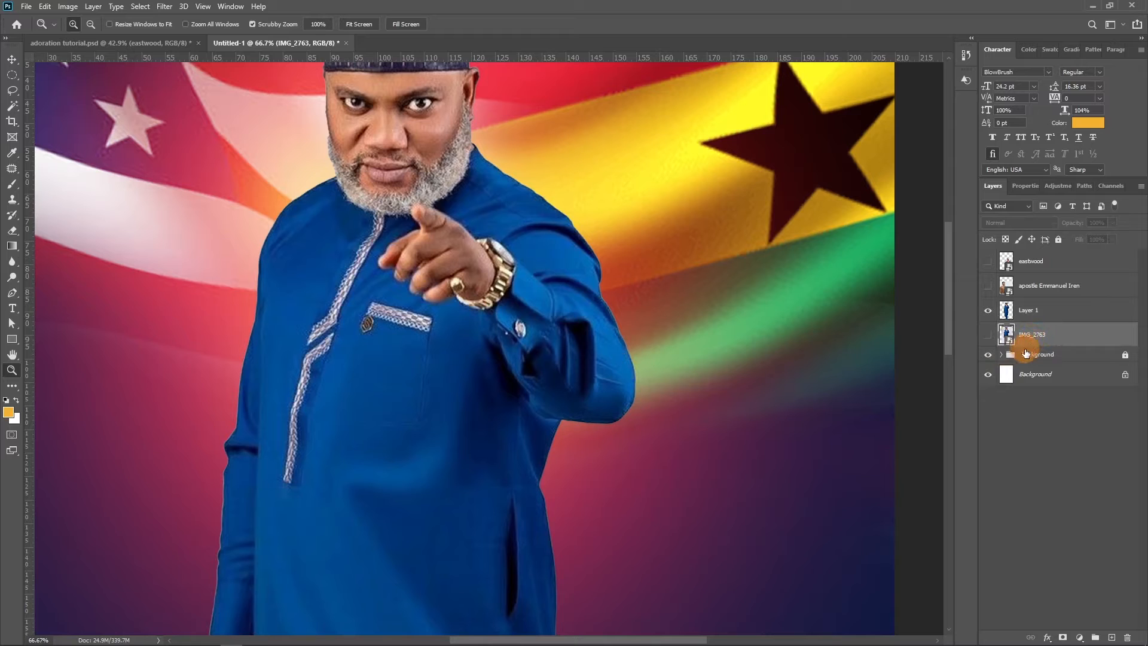
{"action": "key", "text": "Delete"}
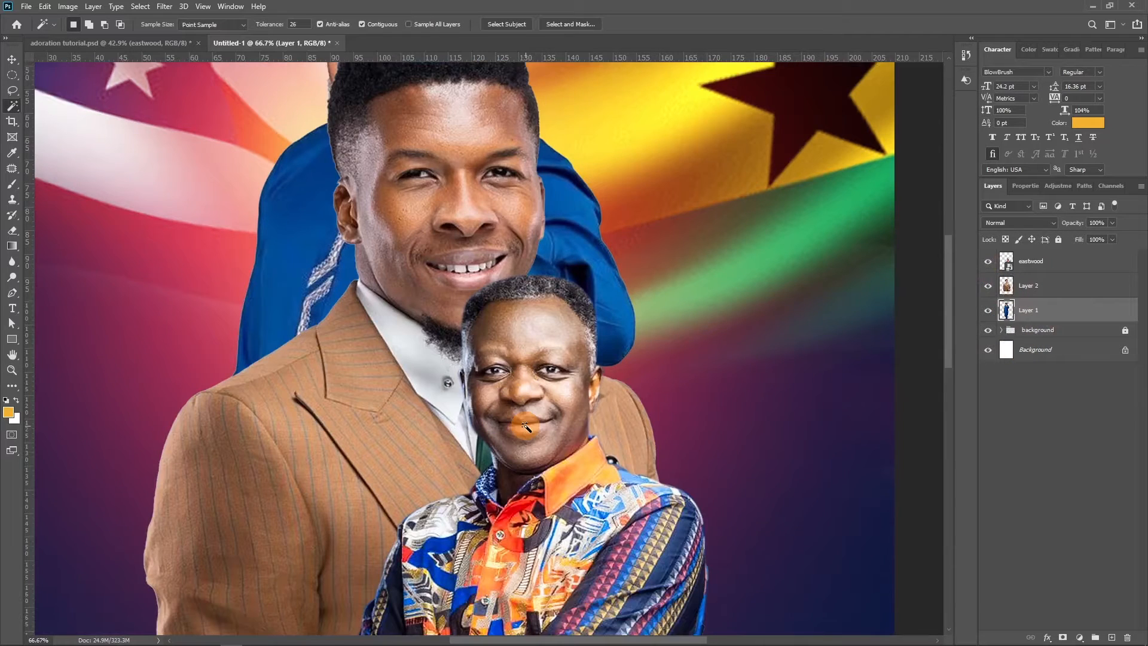
Hide the eastwood layer and Layer 2, and move the cutout of the man in blue lower on the canvas
{"action": "scroll", "coordinate": [517, 421], "scroll_direction": "down", "scroll_amount": 5}
{"action": "scroll", "coordinate": [517, 421], "scroll_direction": "up", "scroll_amount": 3}
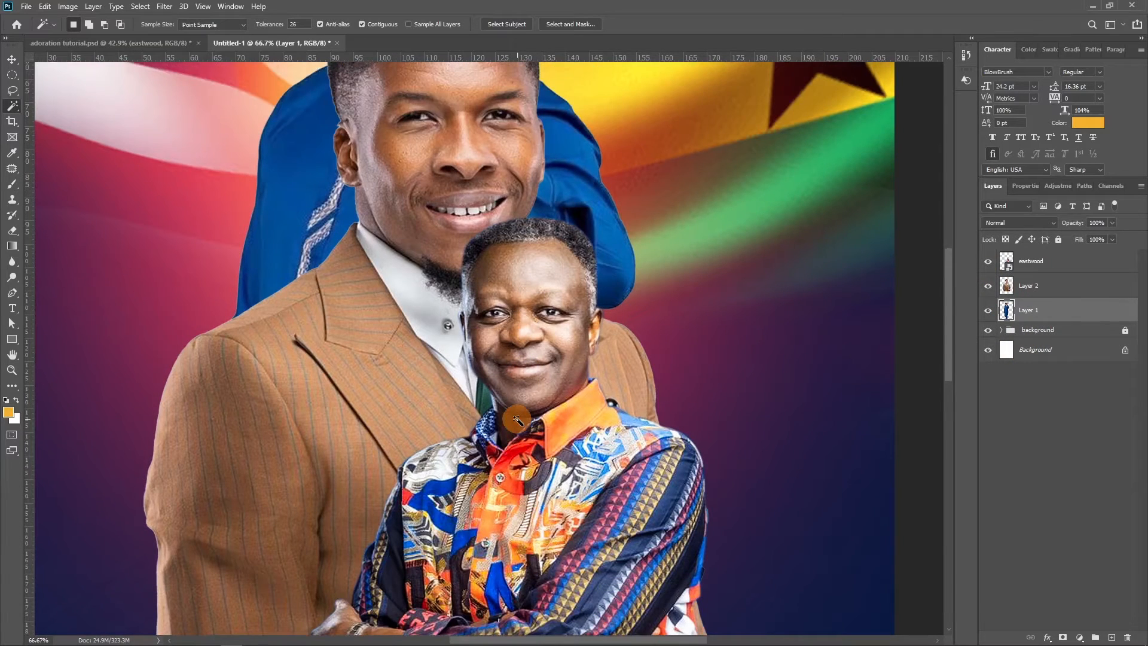
{"action": "key", "text": "ctrl+minus"}
{"action": "key", "text": "ctrl+minus"}
{"action": "key", "text": "ctrl+minus"}
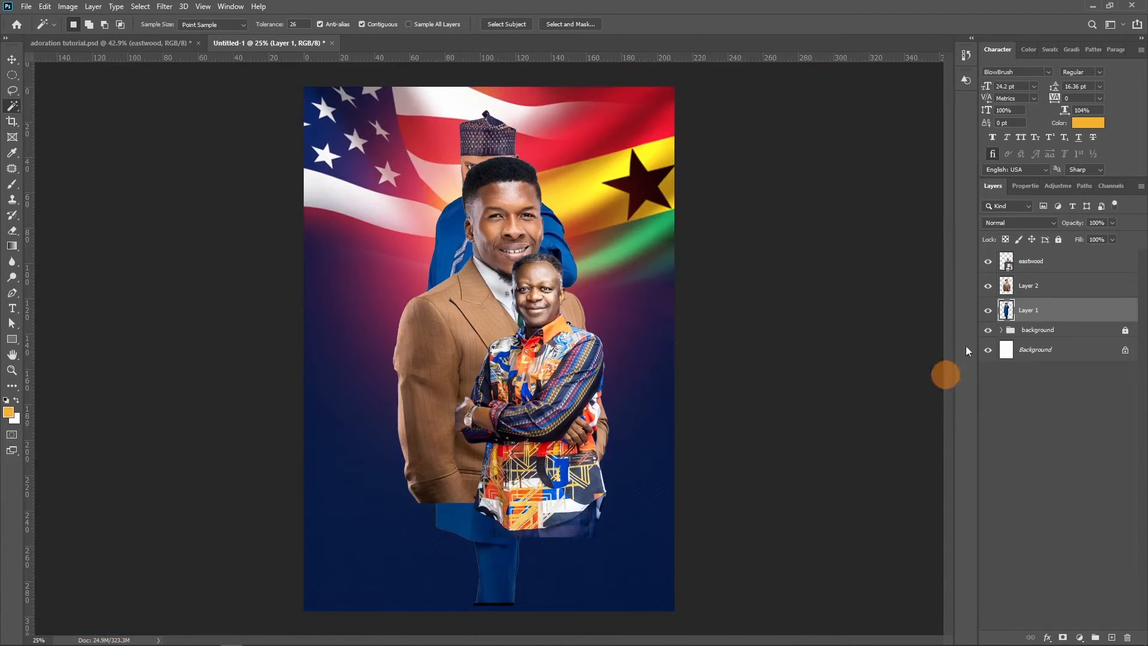
{"action": "left_click_drag", "start_coordinate": [988, 286], "coordinate": [988, 261]}
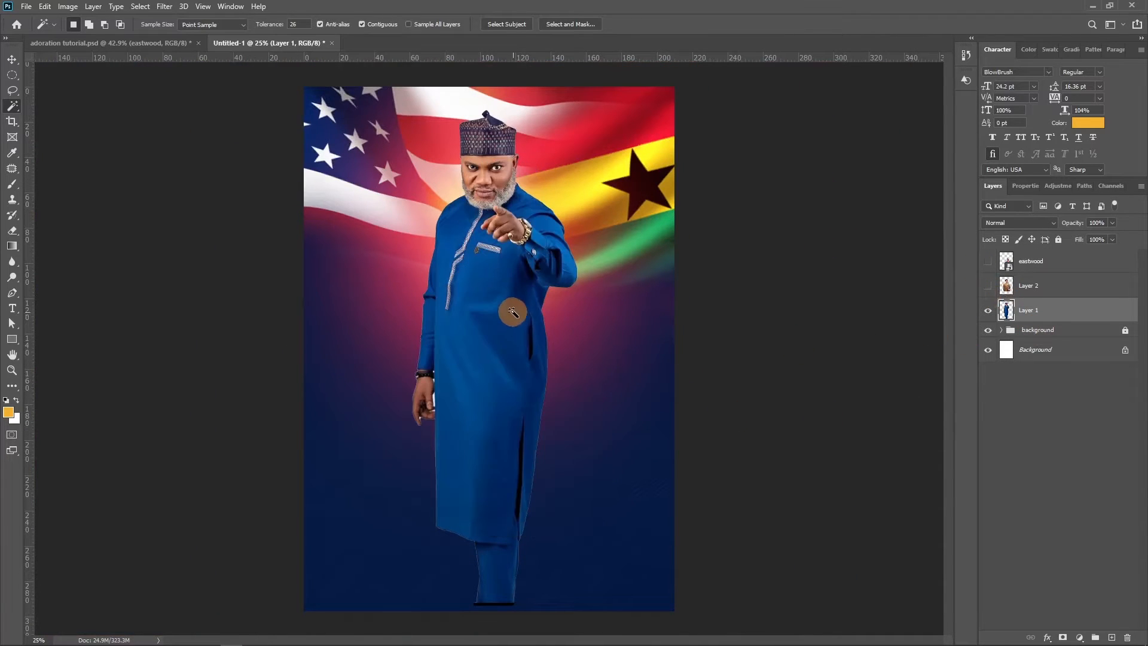
{"action": "key", "text": "v"}
{"action": "left_click_drag", "start_coordinate": [504, 306], "coordinate": [515, 335]}
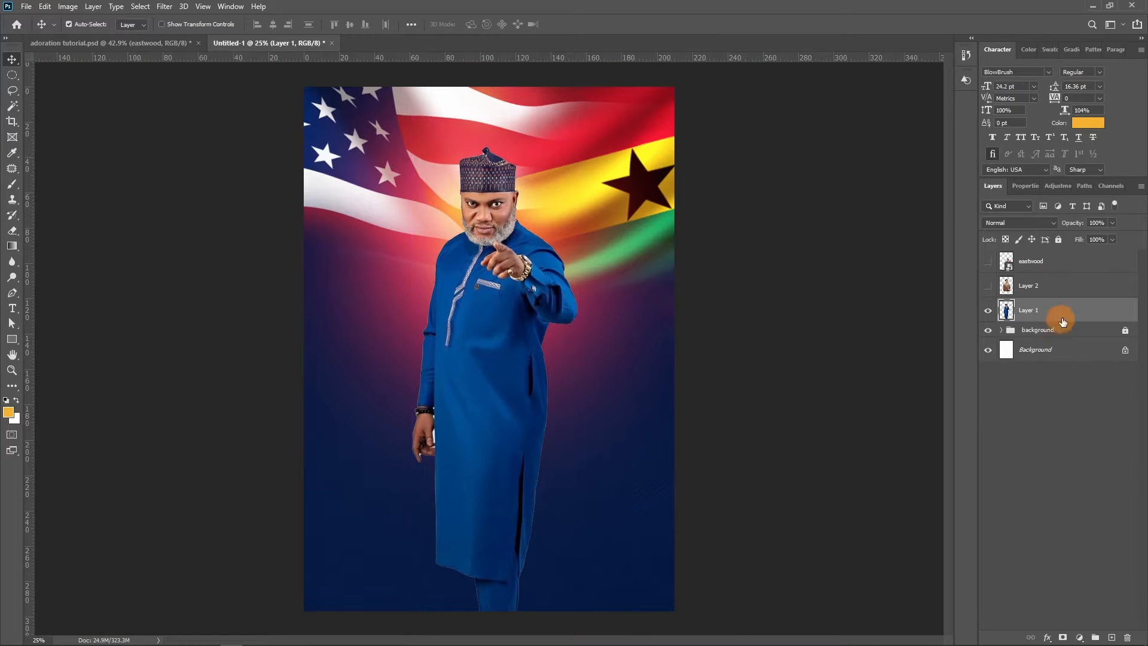
Compare the design with and without the man in blue and the uppermost Light copy layer of the background group
{"action": "left_click", "coordinate": [1002, 330]}
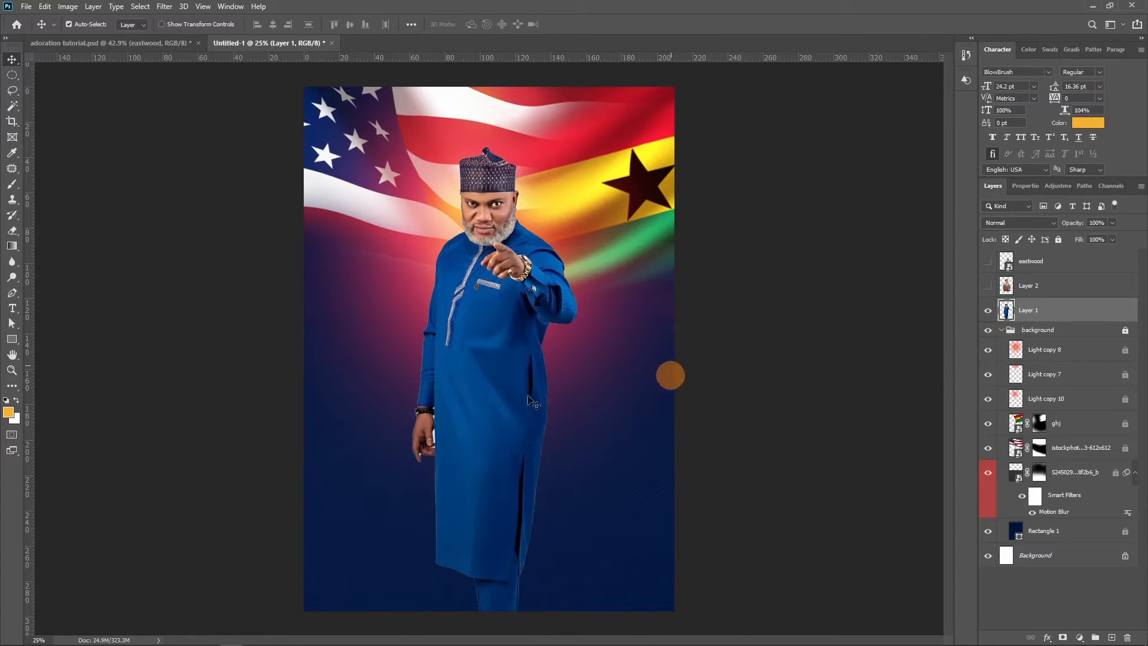
{"action": "left_click", "coordinate": [988, 310]}
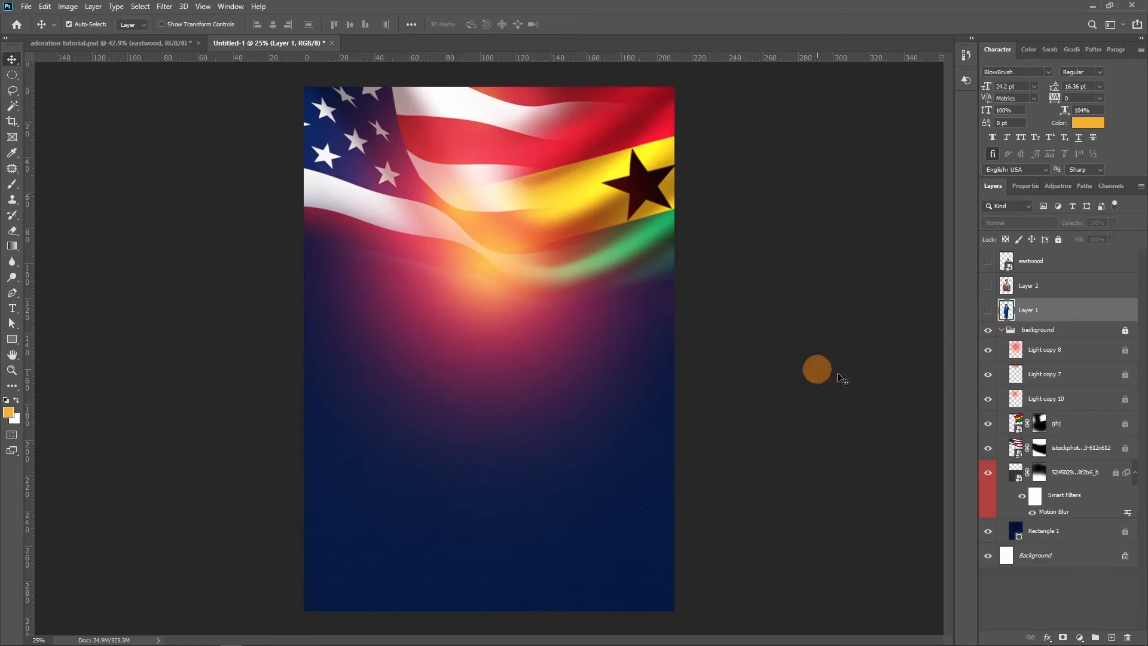
{"action": "left_click", "coordinate": [988, 350]}
{"action": "left_click", "coordinate": [988, 311]}
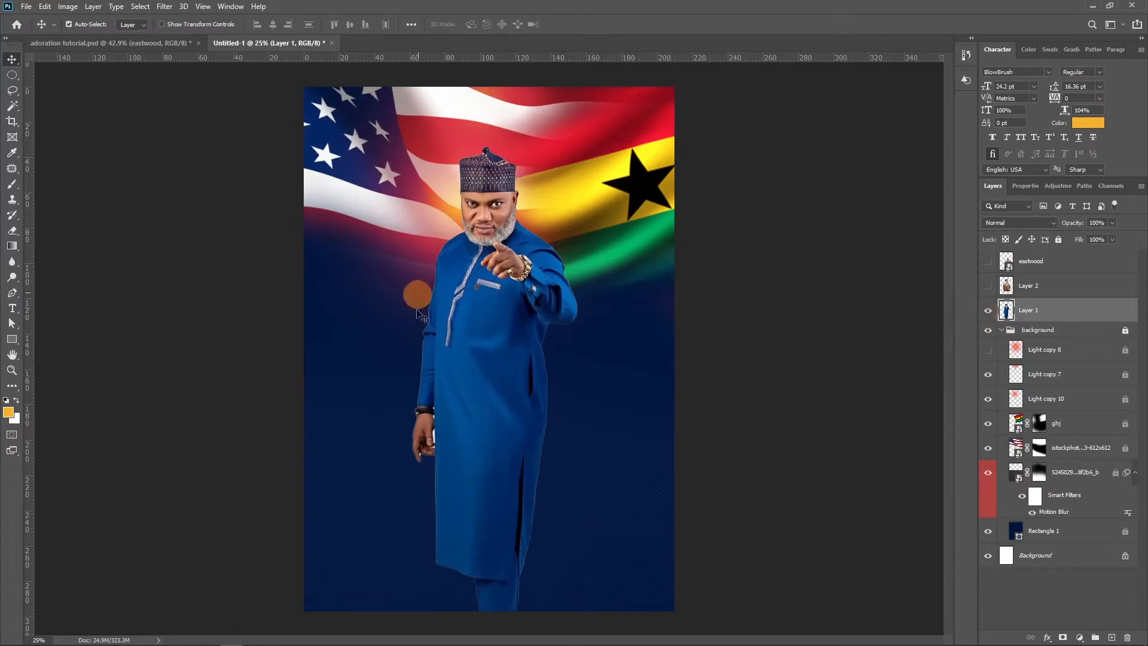
{"action": "left_click", "coordinate": [988, 350]}
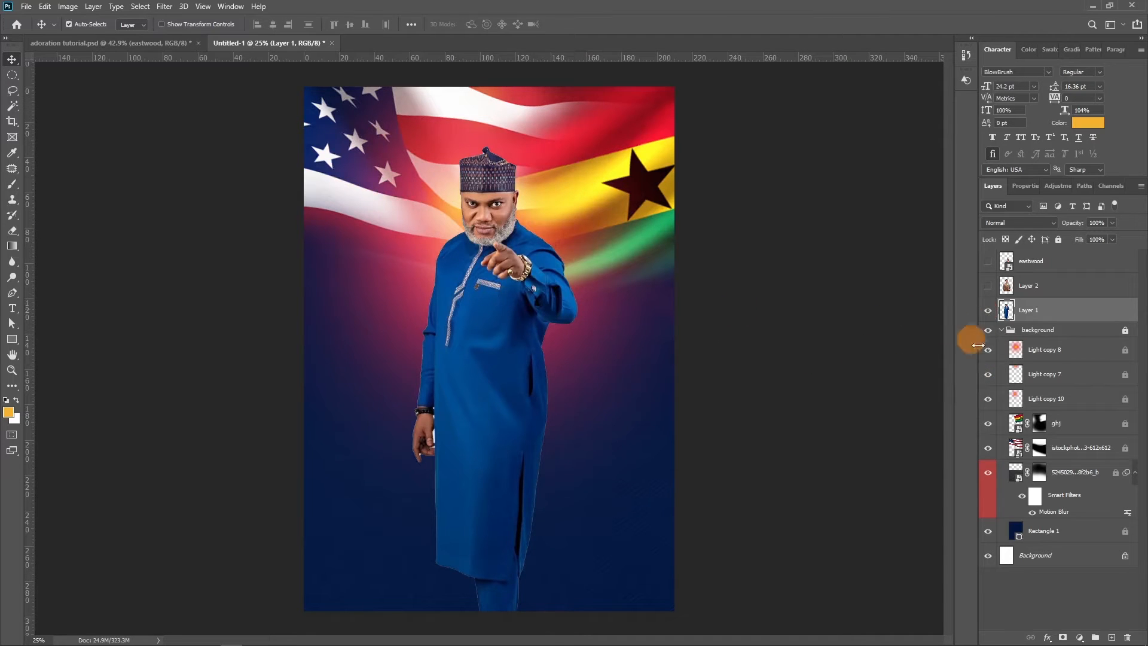
{"action": "left_click", "coordinate": [1007, 332]}
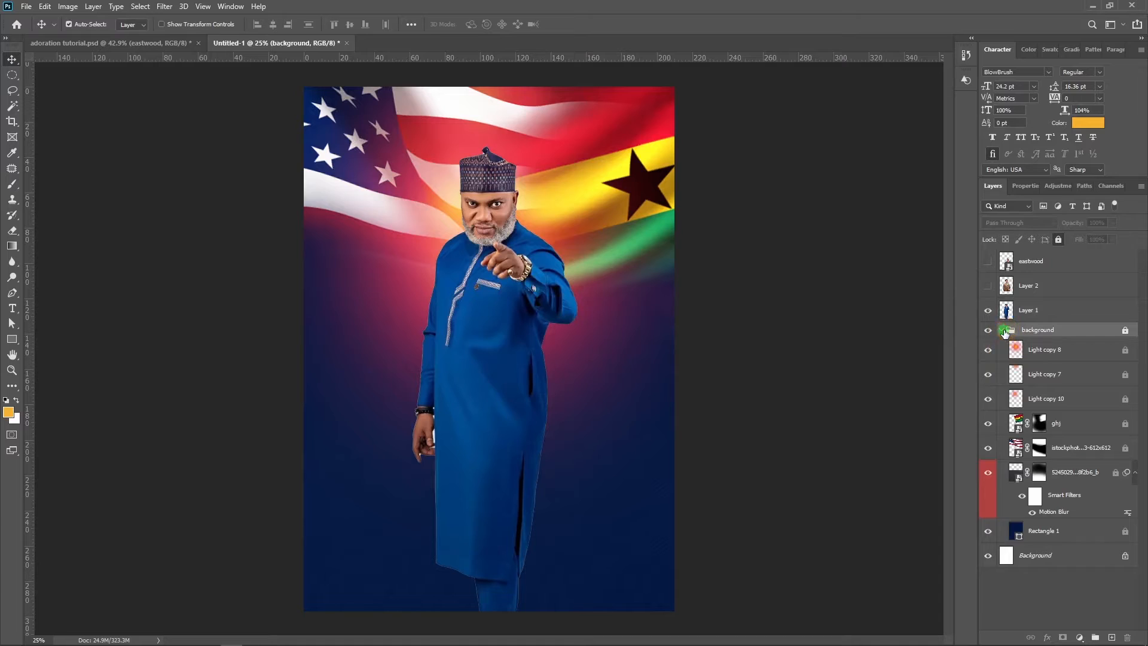
{"action": "left_click", "coordinate": [1003, 331]}
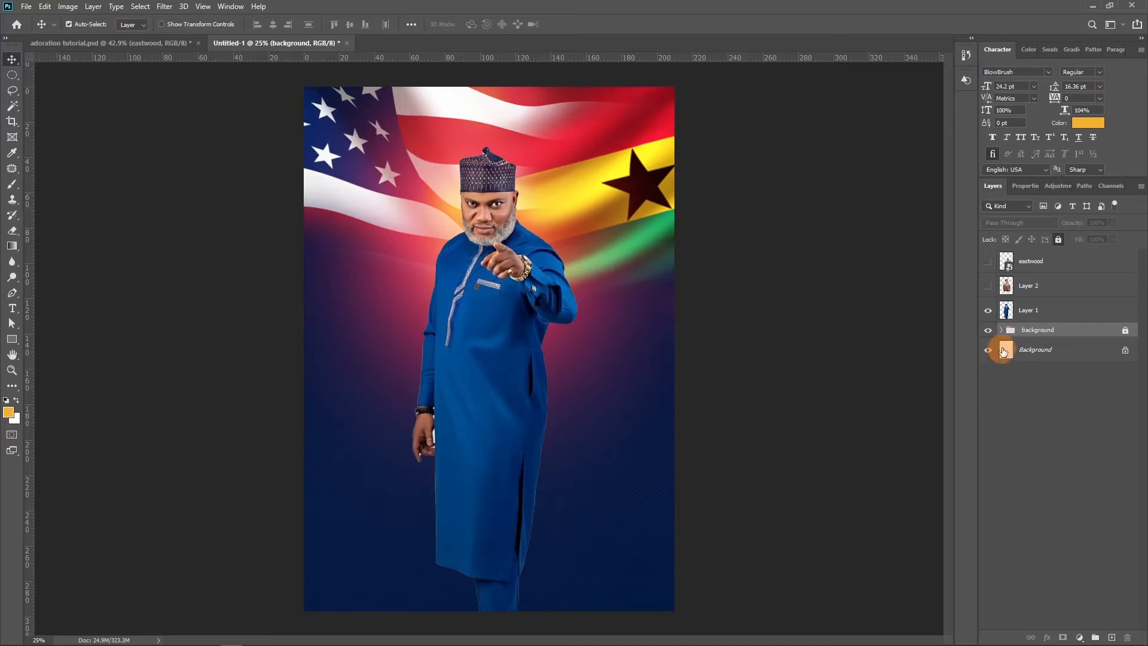
Raise the man in blue, then show the brown-suited man and place him to his right, one layer behind
{"action": "left_click_drag", "start_coordinate": [490, 357], "coordinate": [489, 323]}
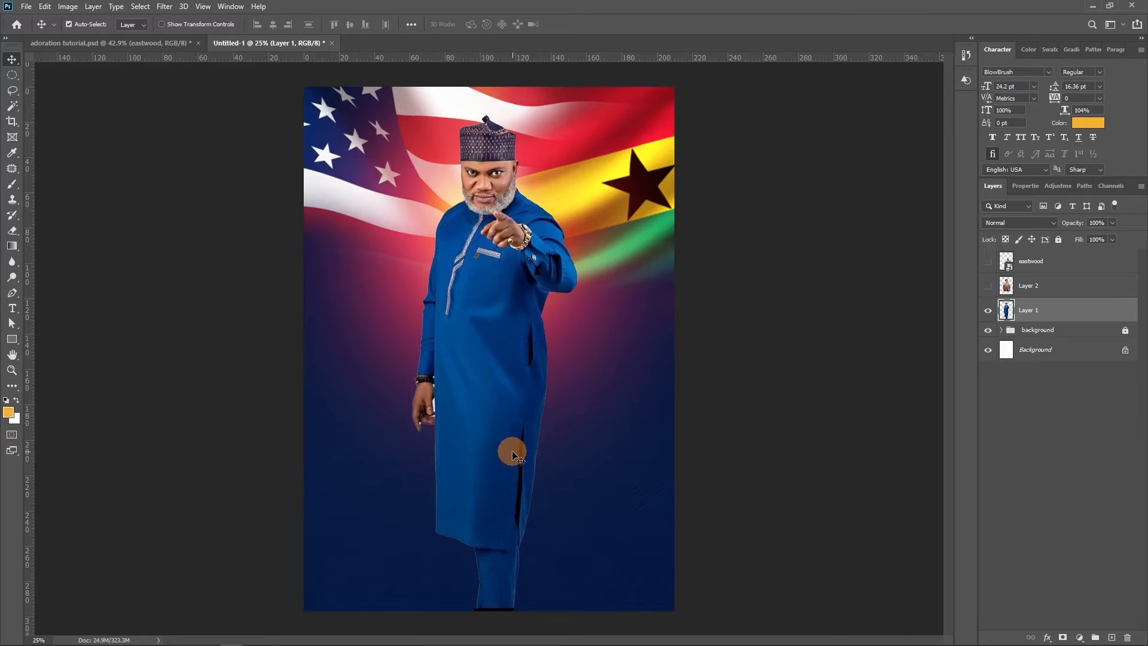
{"action": "left_click", "coordinate": [988, 285]}
{"action": "left_click_drag", "start_coordinate": [523, 349], "coordinate": [577, 327]}
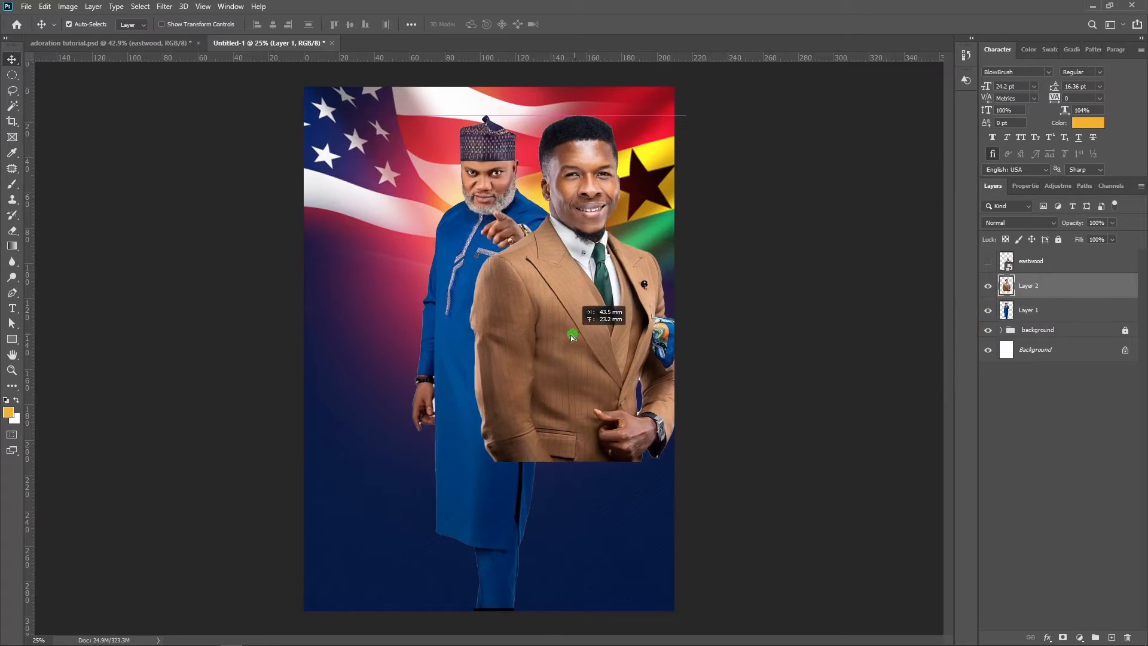
{"action": "key", "text": "ctrl+bracketleft"}
Scale the brown-suited man to 67.69% and position him beside the right shoulder of the man in blue
{"action": "key", "text": "ctrl+plus"}
{"action": "scroll", "coordinate": [616, 354], "scroll_direction": "up", "scroll_amount": 5}
{"action": "key", "text": "ctrl+t"}
{"action": "left_click_drag", "start_coordinate": [578, 223], "coordinate": [594, 250]}
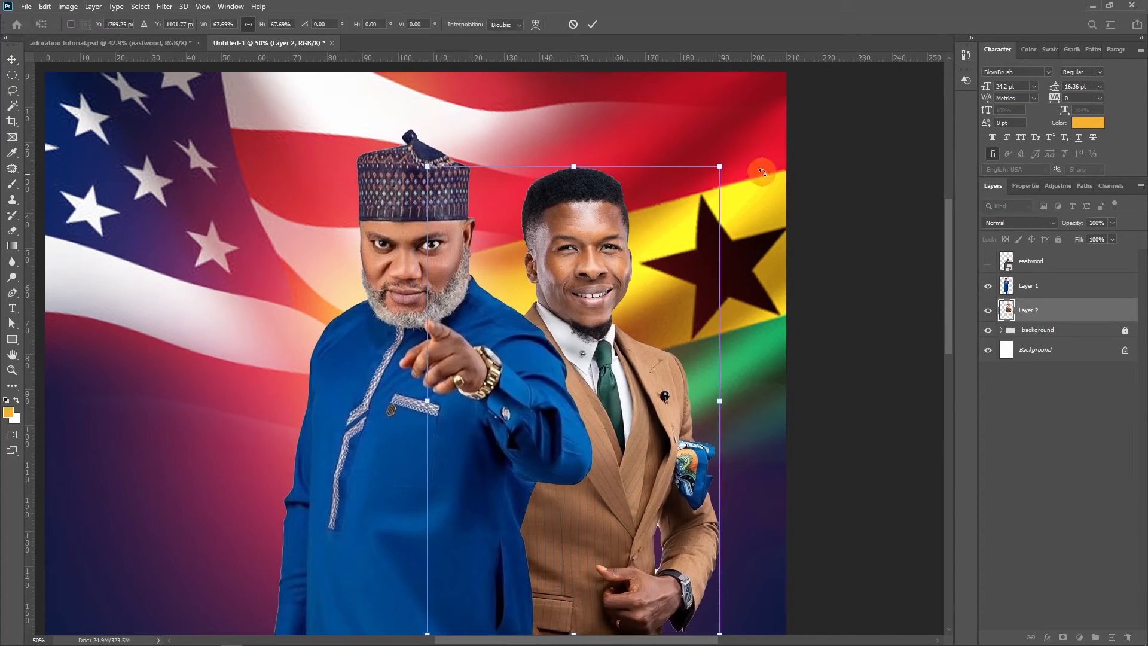
{"action": "key", "text": "Return"}
Show the eastwood cutout, order it beneath Layer 1, and place it to the left of the man in blue
{"action": "left_click", "coordinate": [988, 261]}
{"action": "left_click_drag", "start_coordinate": [1031, 261], "coordinate": [1031, 298]}
{"action": "key", "text": "ctrl+minus"}
{"action": "mouse_move", "coordinate": [386, 359]}
{"action": "left_mouse_down"}
{"action": "mouse_move", "coordinate": [389, 287]}
{"action": "mouse_move", "coordinate": [392, 347]}
{"action": "left_mouse_up"}
{"action": "left_click", "coordinate": [819, 378]}
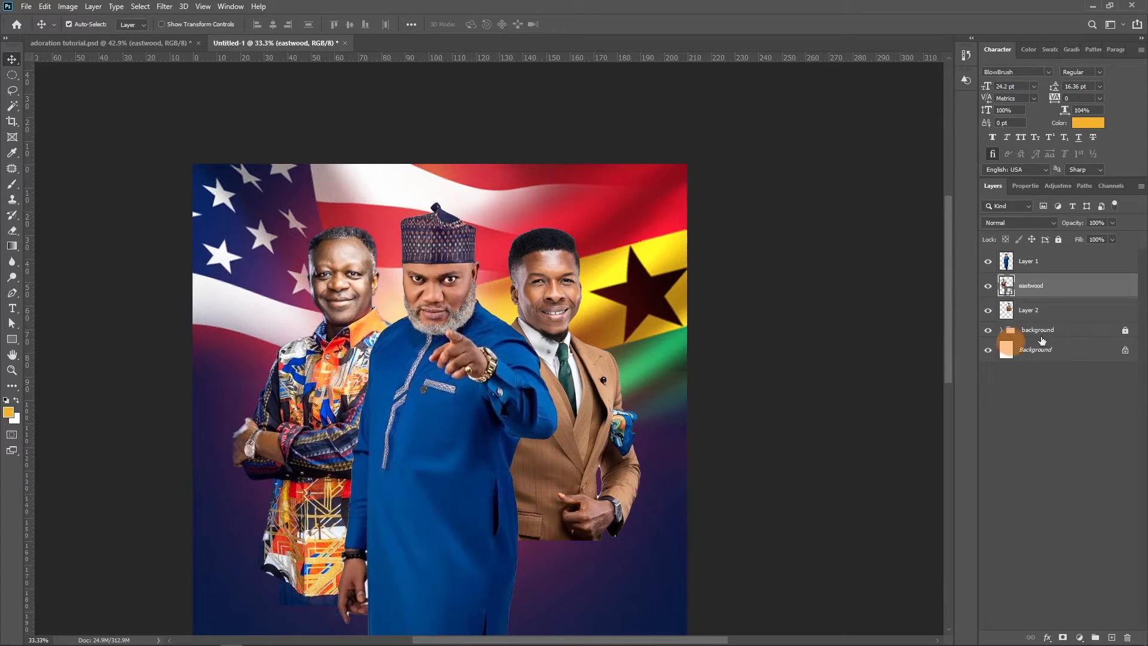
Group Layer 1, eastwood and Layer 2, and add a layer mask to the group
{"action": "left_click", "coordinate": [1068, 315]}
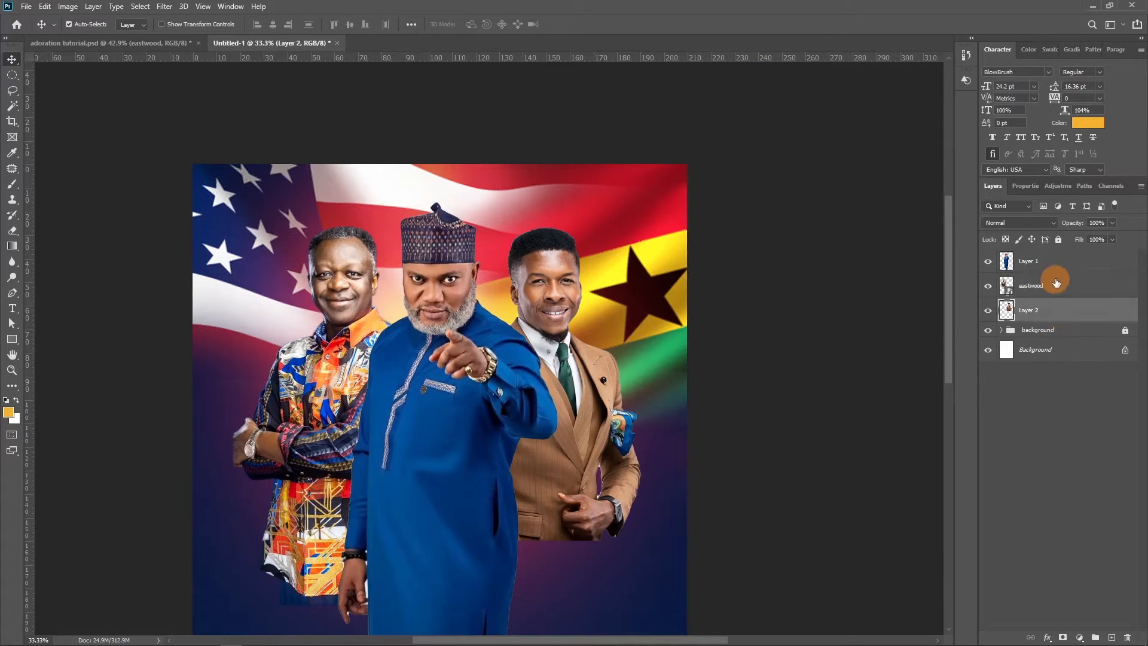
{"action": "left_click", "coordinate": [1064, 273], "text": "shift"}
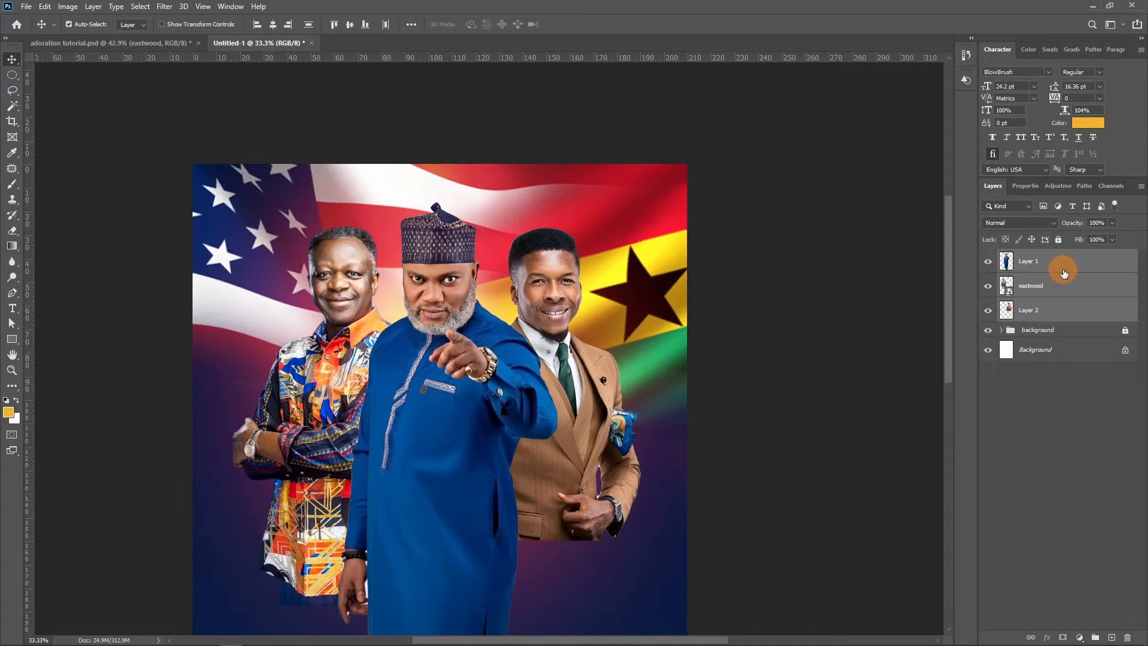
{"action": "key", "text": "ctrl+g"}
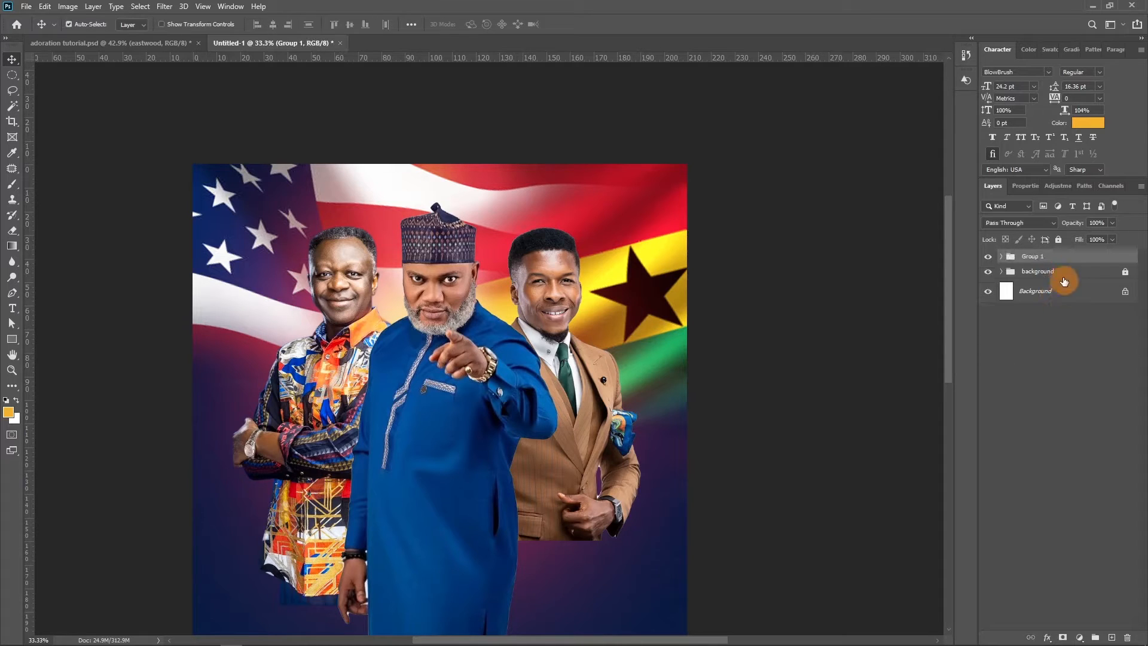
{"action": "left_click", "coordinate": [1063, 638]}
Move the masked portrait group up so the central man's legs end above the canvas's lower edge
{"action": "left_click_drag", "start_coordinate": [525, 378], "coordinate": [546, 133]}
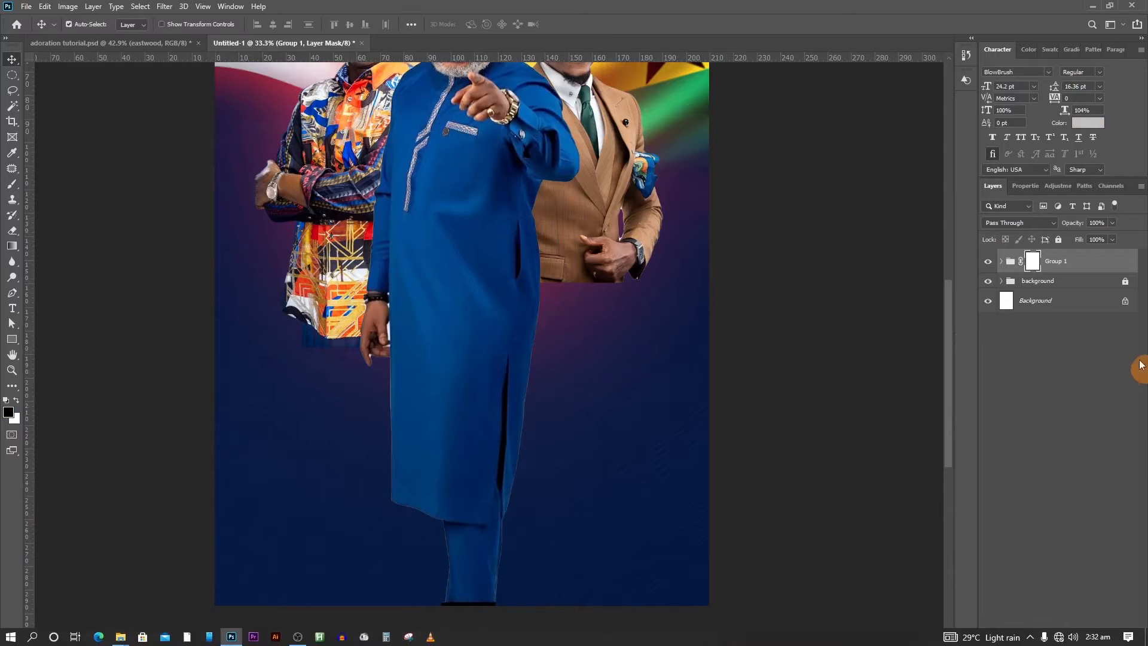
{"action": "left_click_drag", "start_coordinate": [464, 409], "coordinate": [464, 350]}
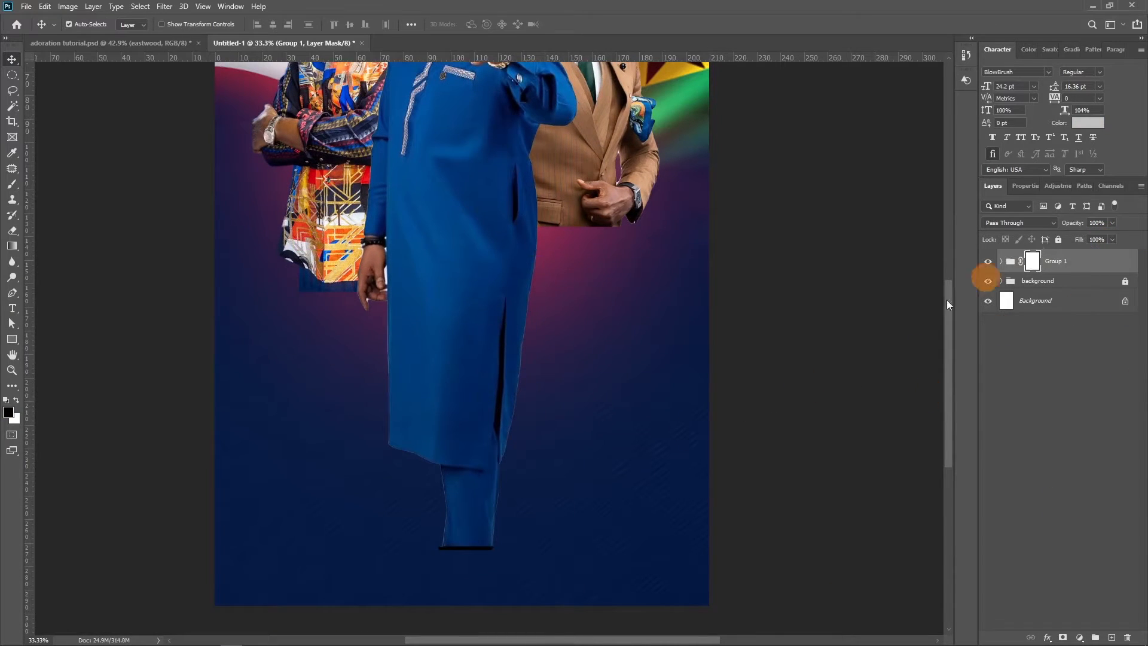
{"action": "key", "text": "ctrl"}
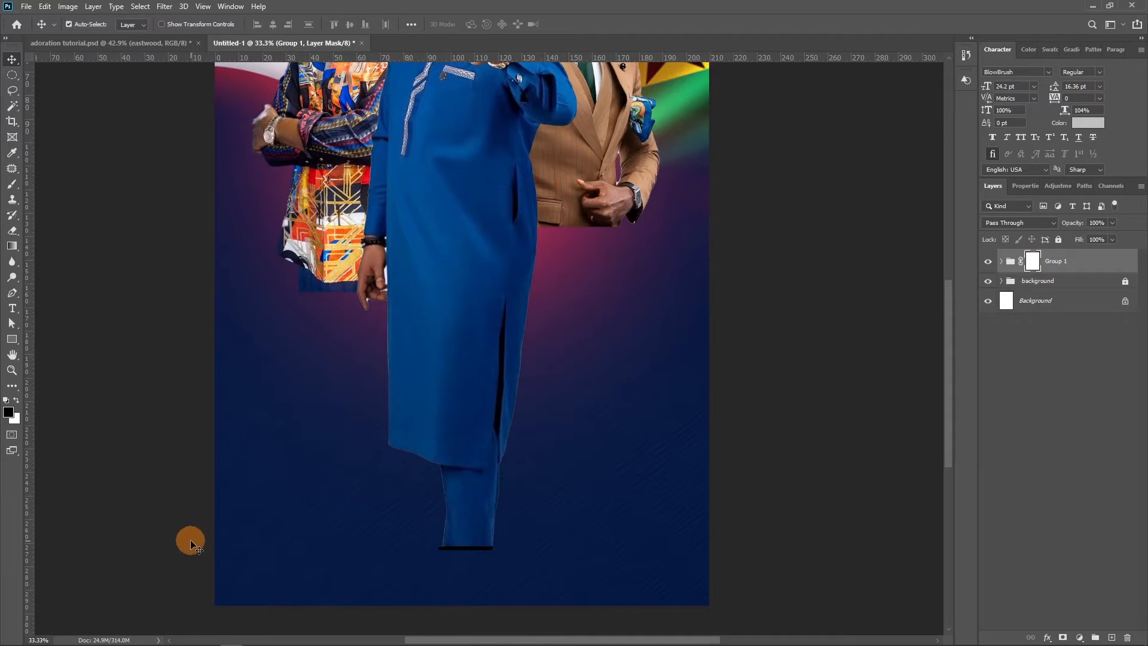
Paint Group 1's layer mask with a soft black 1000 px brush at 67% opacity to fade the three men's lower bodies into the background
{"action": "key", "text": "z"}
{"action": "left_click_drag", "start_coordinate": [387, 269], "coordinate": [392, 367]}
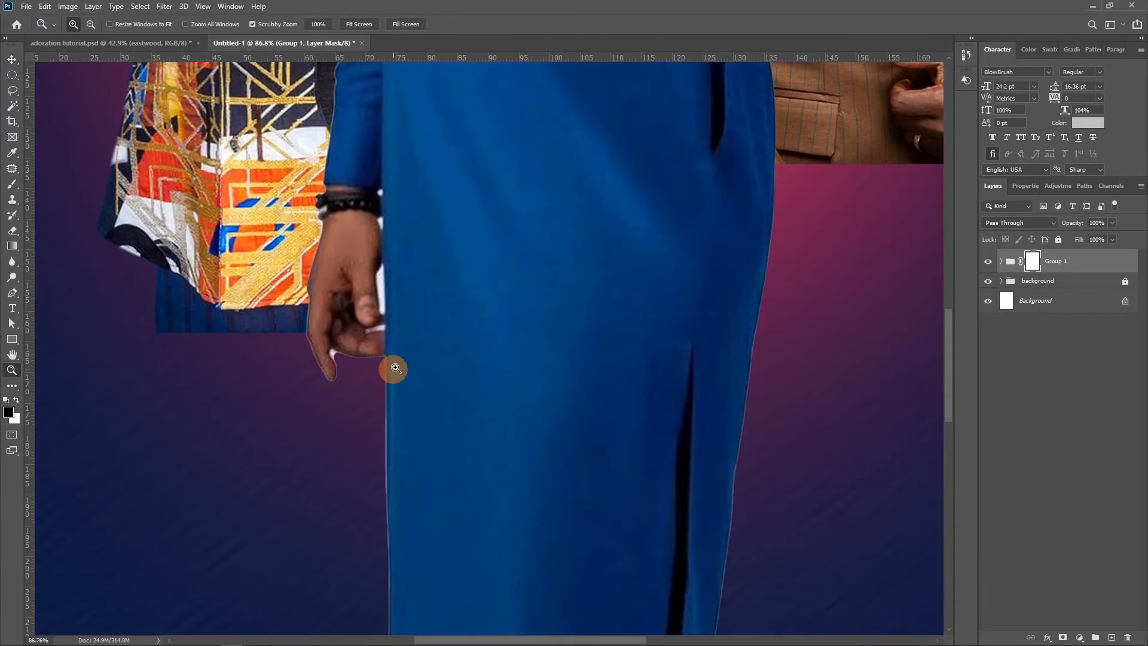
{"action": "left_click_drag", "start_coordinate": [493, 305], "coordinate": [438, 337]}
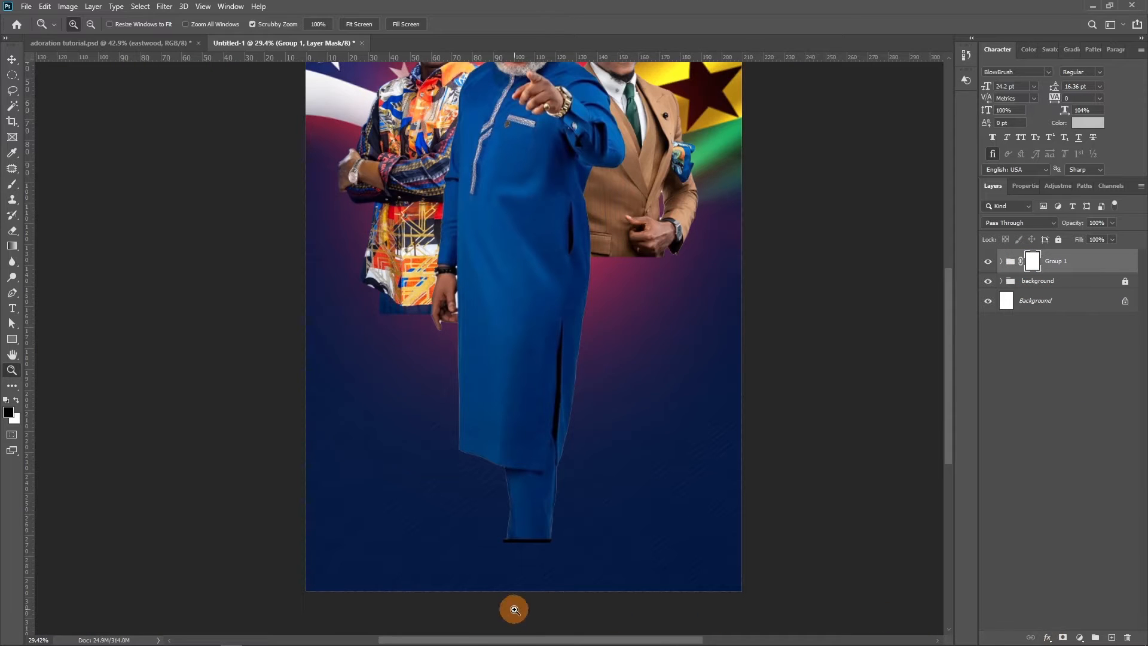
{"action": "key", "text": "b"}
{"action": "mouse_move", "coordinate": [392, 537]}
{"action": "left_mouse_down"}
{"action": "mouse_move", "coordinate": [456, 300]}
{"action": "mouse_move", "coordinate": [517, 449]}
{"action": "mouse_move", "coordinate": [597, 392]}
{"action": "mouse_move", "coordinate": [731, 475]}
{"action": "mouse_move", "coordinate": [549, 479]}
{"action": "left_mouse_up"}
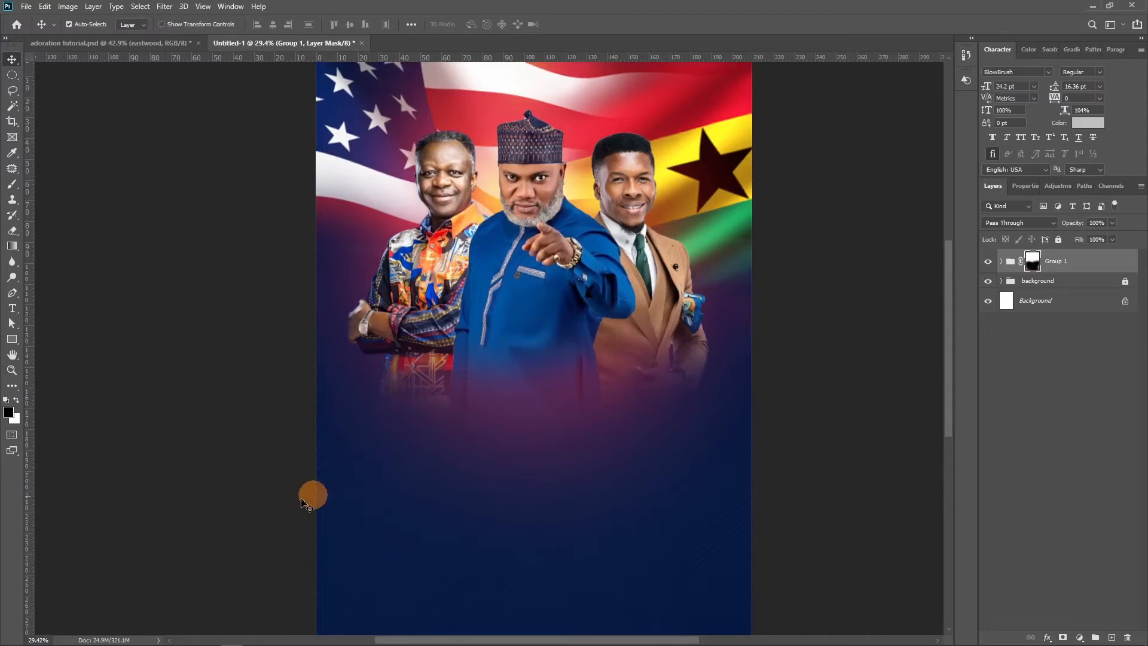
{"action": "key", "text": "b"}
{"action": "mouse_move", "coordinate": [352, 415]}
{"action": "left_mouse_down"}
{"action": "mouse_move", "coordinate": [482, 516]}
{"action": "mouse_move", "coordinate": [391, 448]}
{"action": "mouse_move", "coordinate": [557, 498]}
{"action": "mouse_move", "coordinate": [650, 469]}
{"action": "mouse_move", "coordinate": [667, 489]}
{"action": "mouse_move", "coordinate": [595, 525]}
{"action": "mouse_move", "coordinate": [412, 498]}
{"action": "mouse_move", "coordinate": [436, 500]}
{"action": "mouse_move", "coordinate": [416, 465]}
{"action": "mouse_move", "coordinate": [524, 529]}
{"action": "mouse_move", "coordinate": [439, 457]}
{"action": "mouse_move", "coordinate": [450, 431]}
{"action": "mouse_move", "coordinate": [593, 484]}
{"action": "left_mouse_up"}
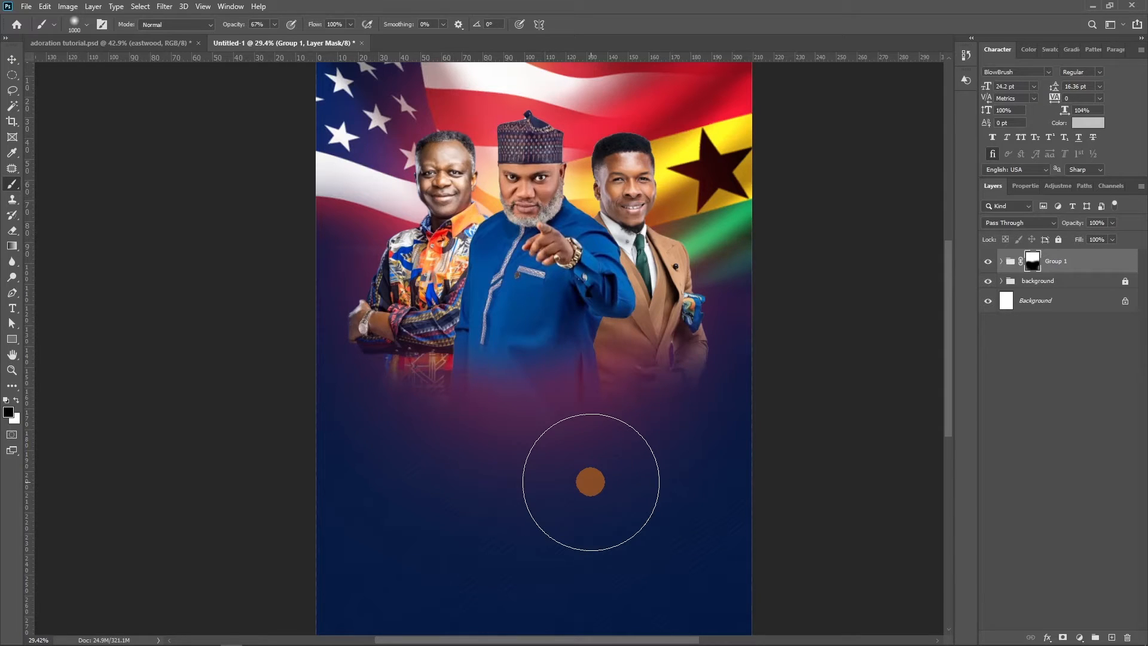
Try painting white on Group 1's mask to bring back the men's hidden lower bodies, and undo the strokes
{"action": "key", "text": "x"}
{"action": "mouse_move", "coordinate": [541, 359]}
{"action": "left_mouse_down"}
{"action": "mouse_move", "coordinate": [482, 454]}
{"action": "mouse_move", "coordinate": [472, 437]}
{"action": "left_mouse_up"}
{"action": "mouse_move", "coordinate": [656, 599]}
{"action": "left_mouse_down"}
{"action": "mouse_move", "coordinate": [405, 404]}
{"action": "mouse_move", "coordinate": [634, 479]}
{"action": "left_mouse_up"}
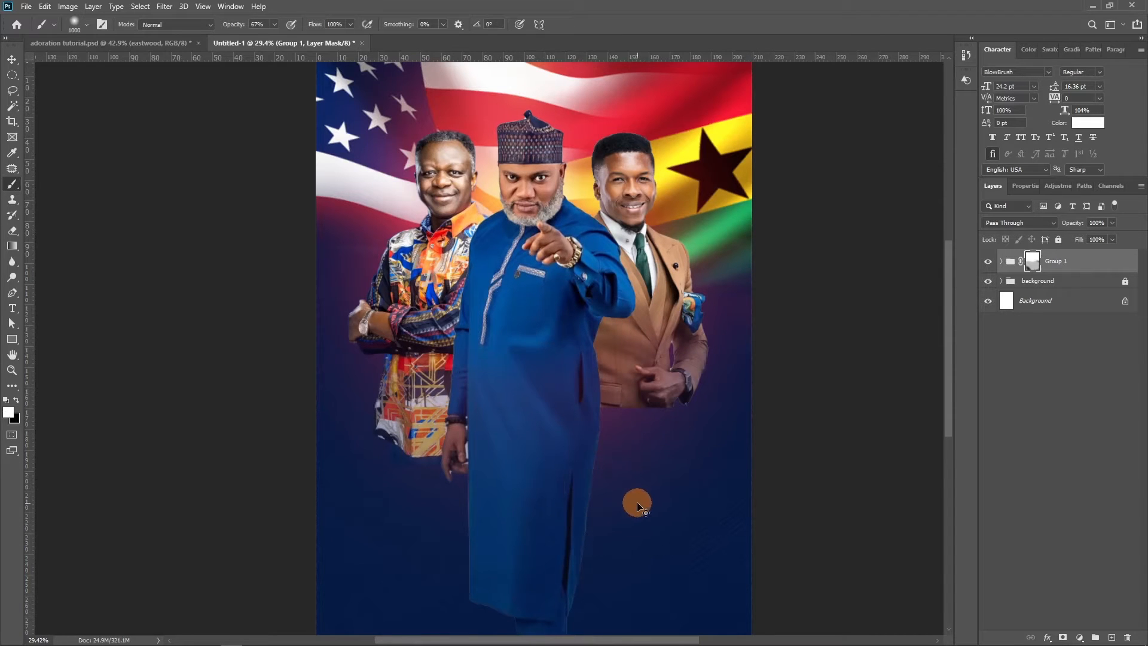
{"action": "key", "text": "ctrl+z"}
{"action": "scroll", "coordinate": [576, 477], "scroll_direction": "down", "scroll_amount": 2}
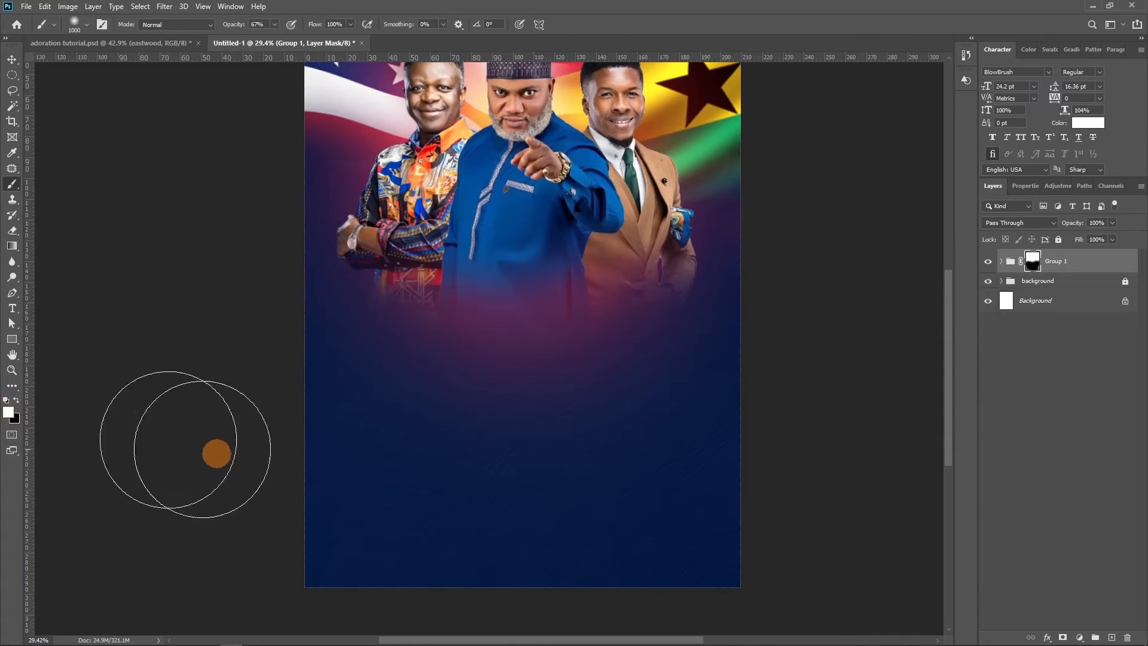
{"action": "mouse_move", "coordinate": [527, 299]}
{"action": "left_mouse_down"}
{"action": "mouse_move", "coordinate": [482, 402]}
{"action": "mouse_move", "coordinate": [412, 359]}
{"action": "left_mouse_up"}
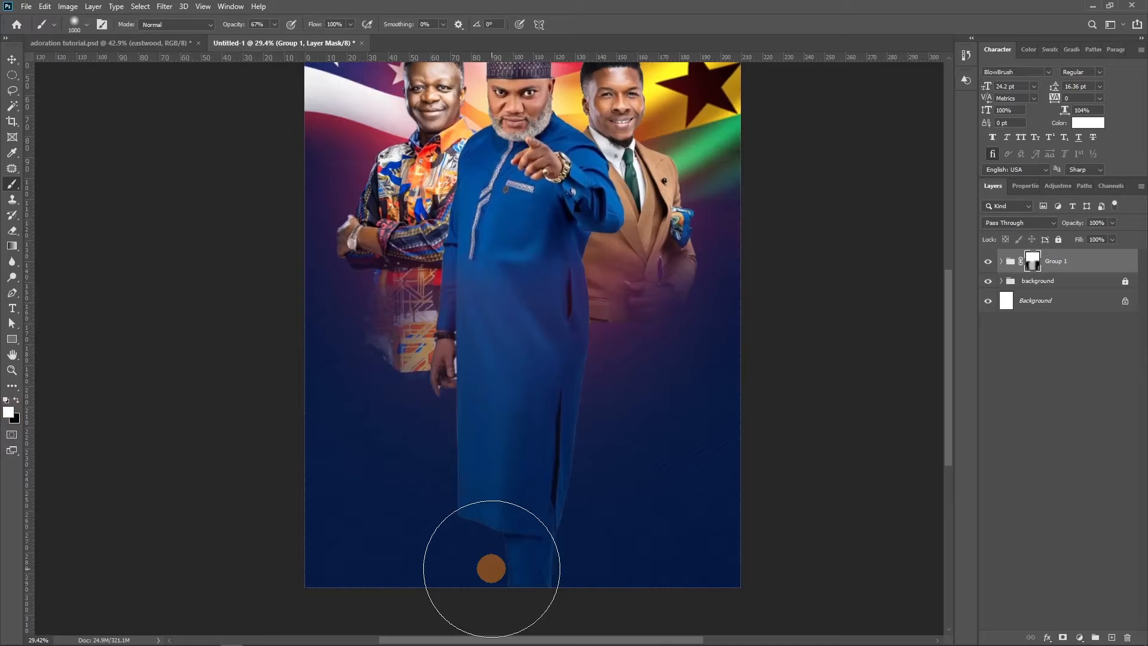
{"action": "key", "text": "ctrl+z"}
Try painting black on the group mask across the men's faces and torsos, and undo the strokes
{"action": "key", "text": "x"}
{"action": "mouse_move", "coordinate": [487, 402]}
{"action": "left_mouse_down"}
{"action": "mouse_move", "coordinate": [501, 375]}
{"action": "mouse_move", "coordinate": [460, 170]}
{"action": "mouse_move", "coordinate": [556, 311]}
{"action": "mouse_move", "coordinate": [502, 606]}
{"action": "left_mouse_up"}
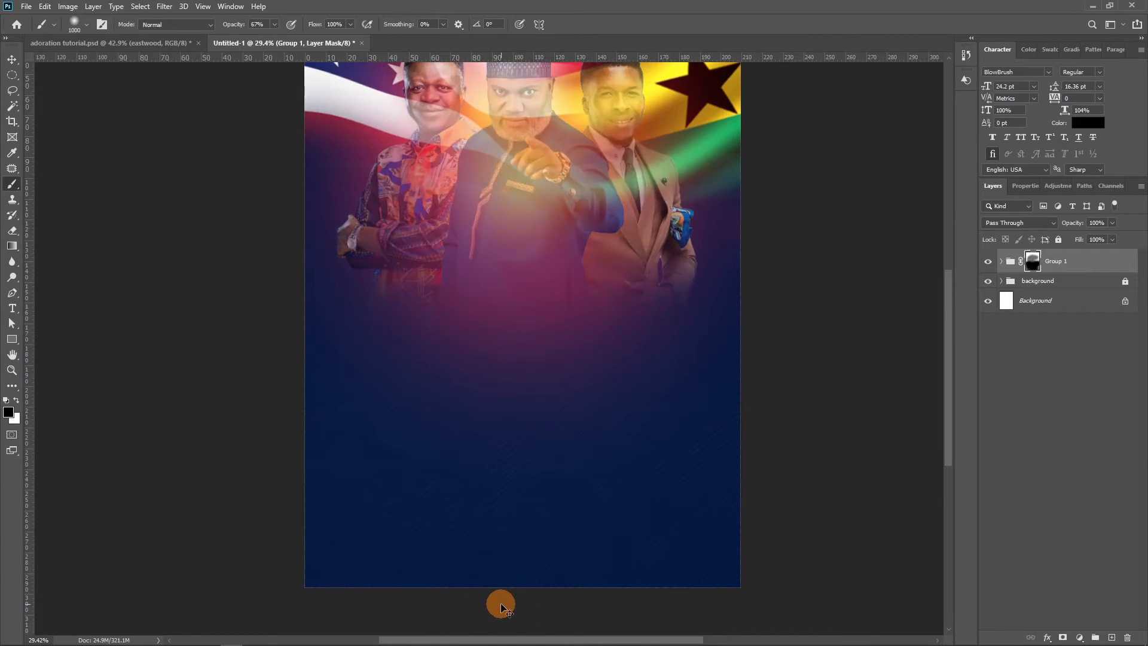
{"action": "key", "text": "ctrl+z"}
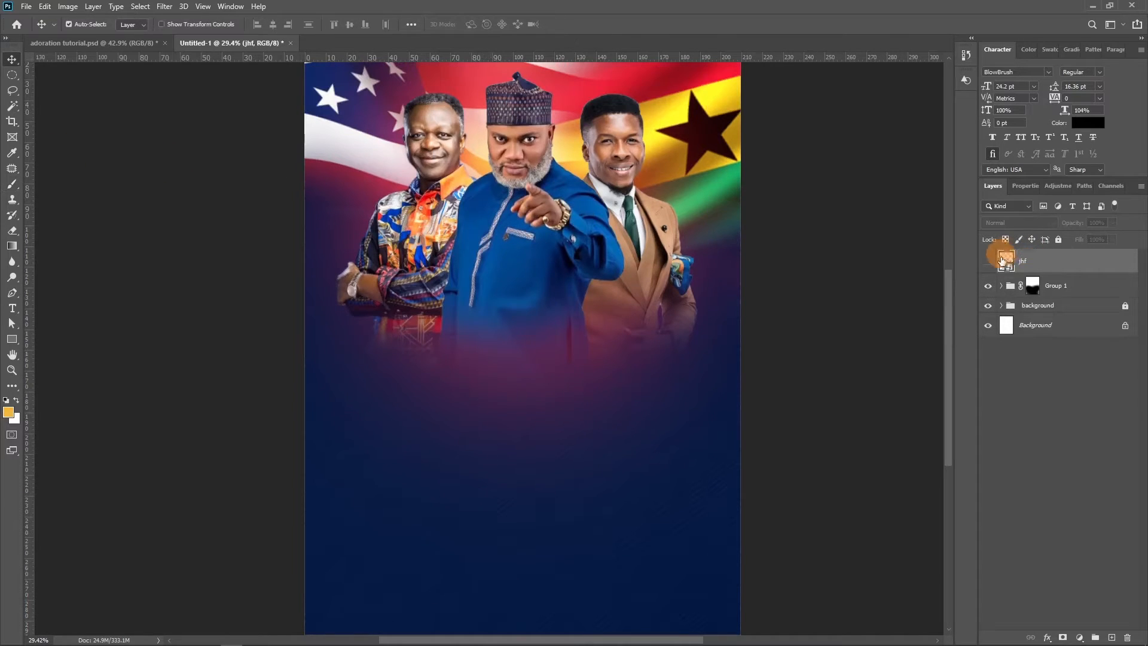
Show the jhf layer and examine the 3D Todah title lettering over the lower part of the portraits
{"action": "left_click", "coordinate": [989, 261]}
{"action": "left_click_drag", "start_coordinate": [556, 274], "coordinate": [508, 274]}
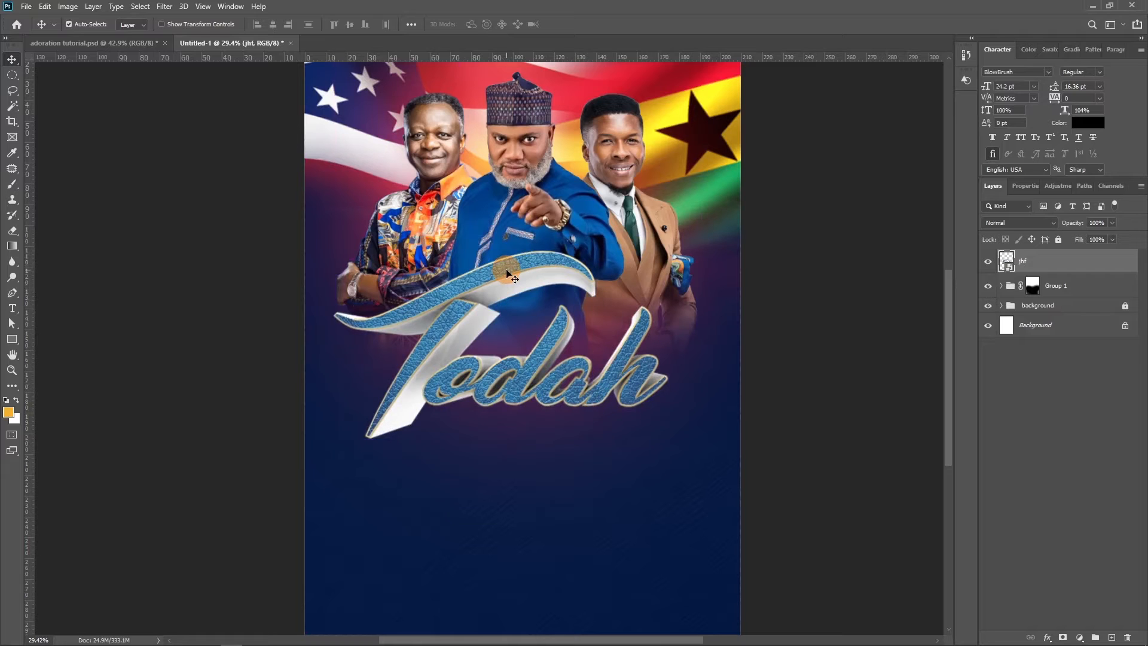
{"action": "left_click", "coordinate": [512, 324]}
{"action": "left_click", "coordinate": [456, 310]}
{"action": "left_click", "coordinate": [494, 296]}
{"action": "left_click", "coordinate": [520, 248]}
{"action": "left_click", "coordinate": [492, 346]}
{"action": "left_click", "coordinate": [972, 253]}
{"action": "left_click", "coordinate": [389, 469]}
{"action": "left_click", "coordinate": [440, 368]}
Add the white text Todah below the 3D title and set its font to Casablanca Noir Personal Use Regular
{"action": "left_click", "coordinate": [12, 308]}
{"action": "left_click", "coordinate": [636, 634]}
{"action": "left_click", "coordinate": [636, 634]}
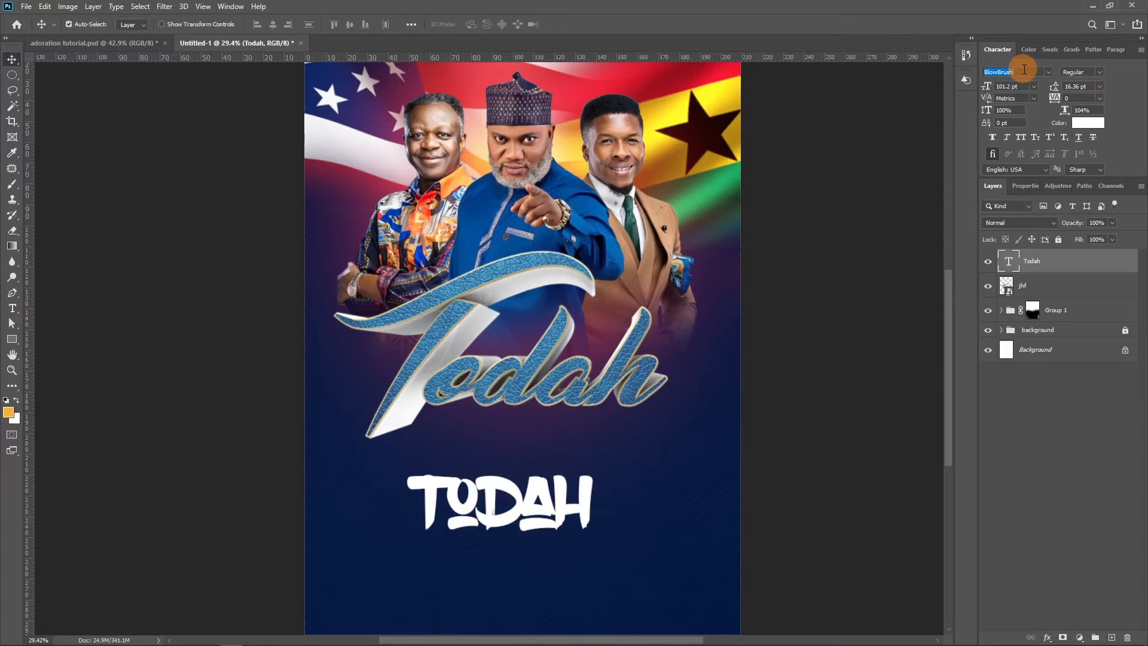
{"action": "type", "text": "cass"}
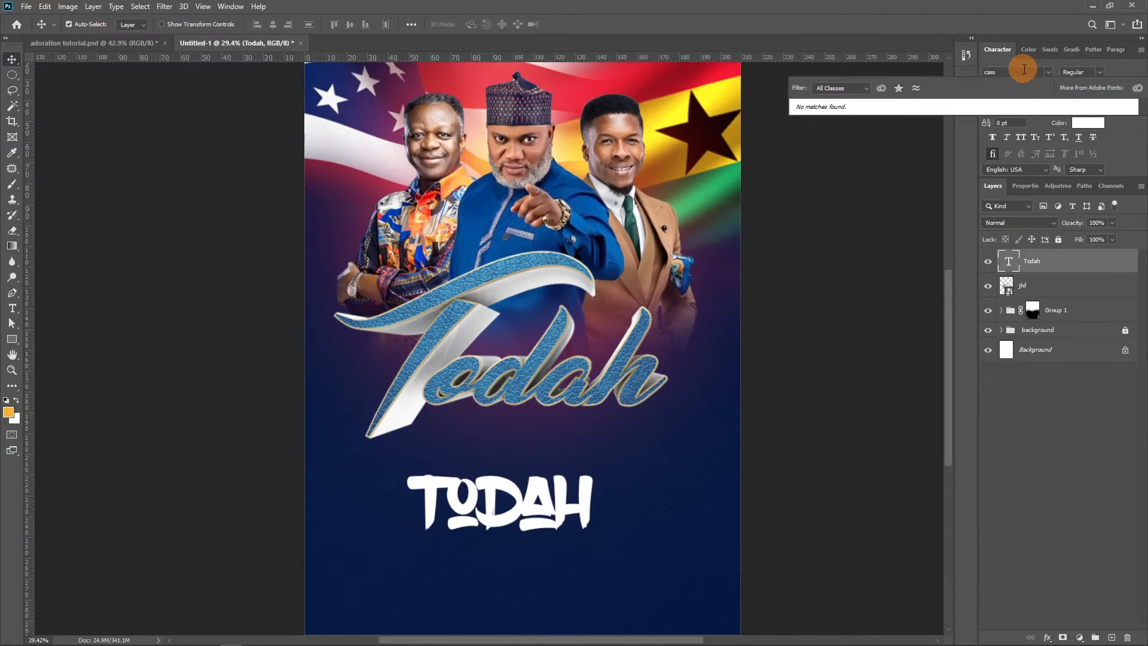
{"action": "key", "text": "BackSpace"}
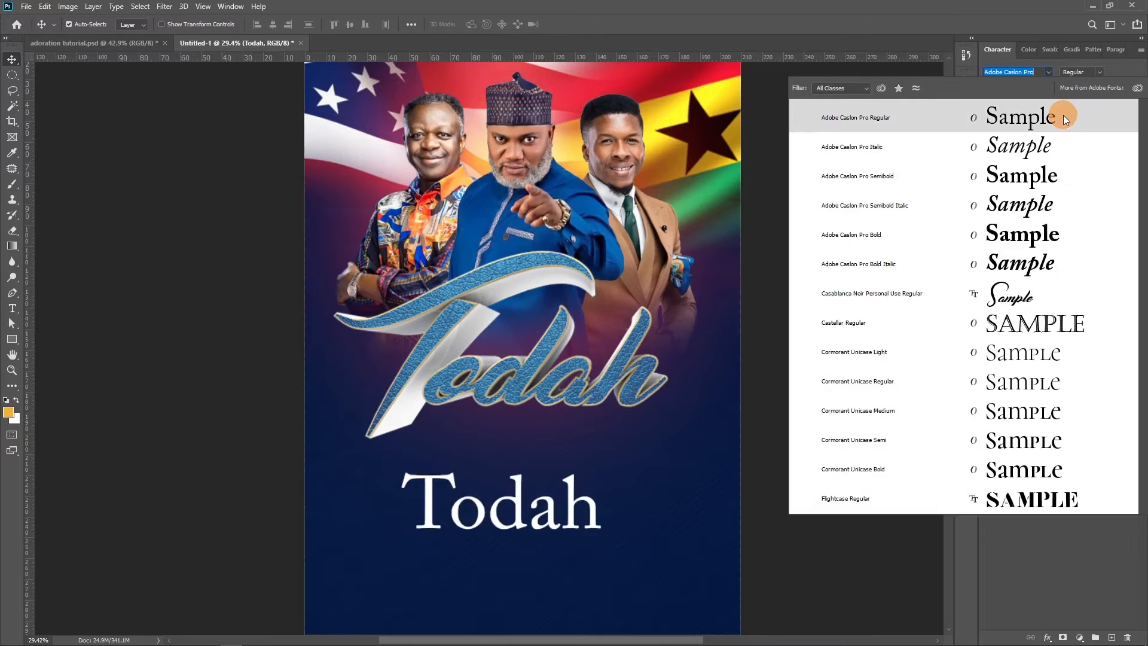
{"action": "left_click", "coordinate": [1015, 301]}
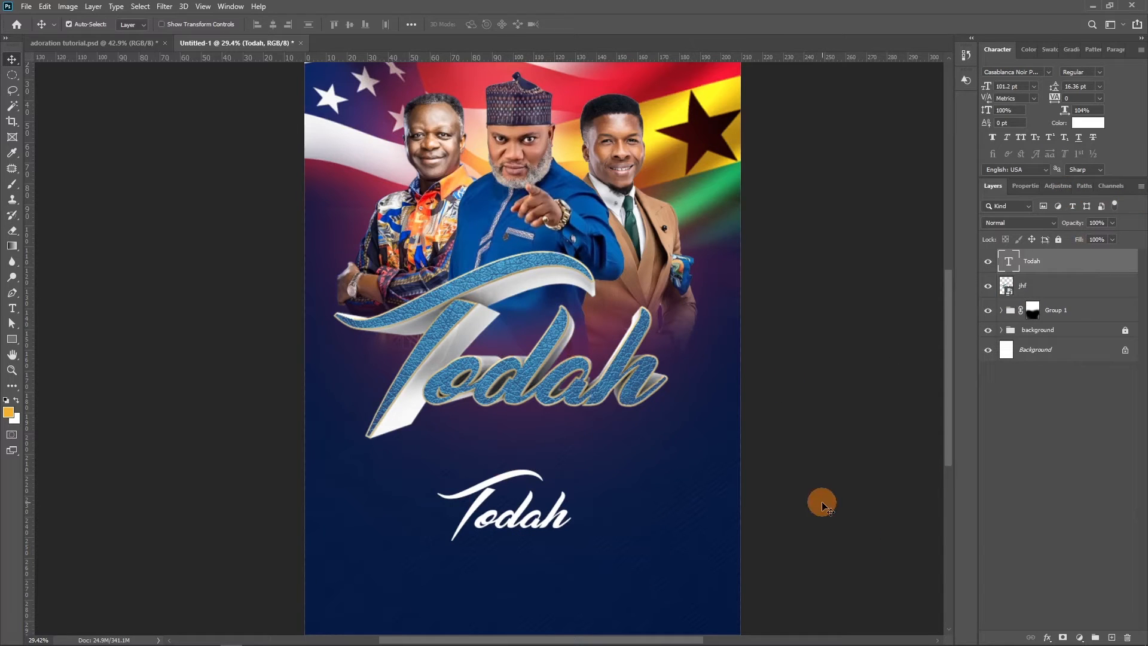
Delete the Todah text layer and hide the jhf title layer
{"action": "key", "text": "Delete"}
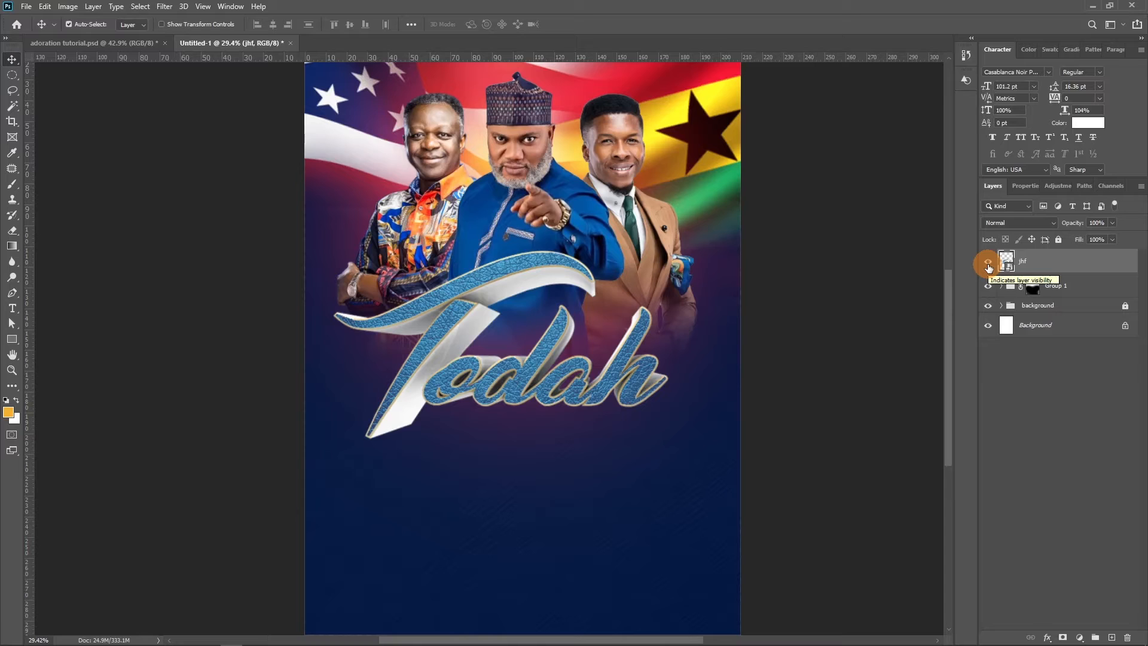
{"action": "left_click", "coordinate": [989, 267]}
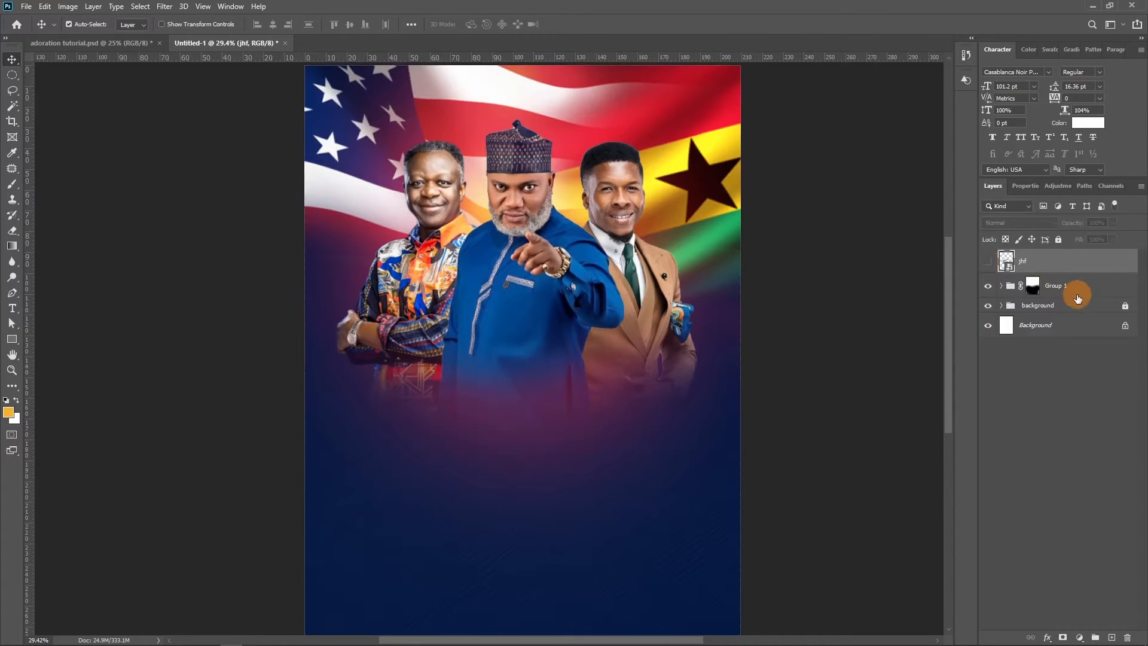
Move Group 1 slightly down and scale it to 98.68% so its sides align with the canvas edges
{"action": "left_click", "coordinate": [1063, 288]}
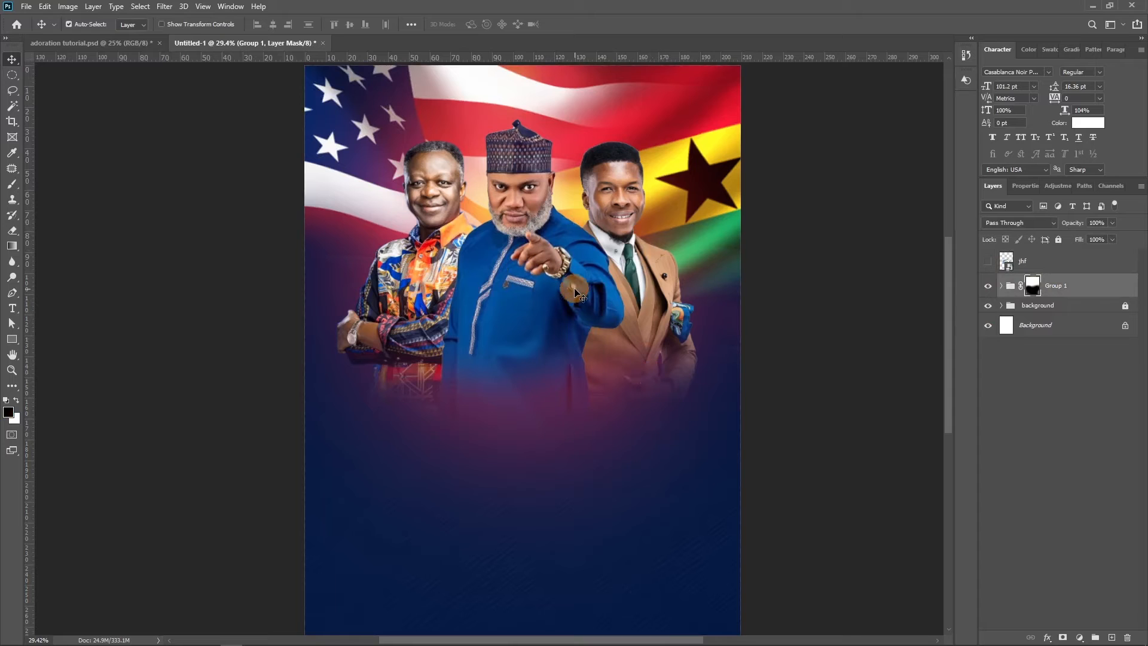
{"action": "left_click_drag", "start_coordinate": [572, 279], "coordinate": [573, 296]}
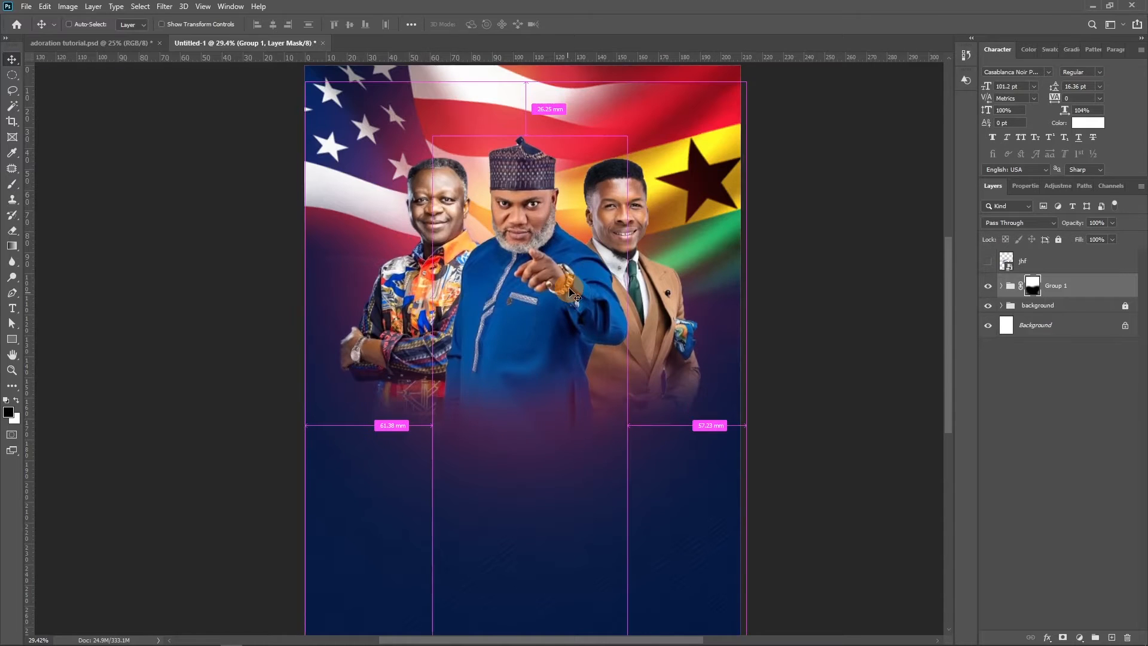
{"action": "key", "text": "ctrl"}
{"action": "key", "text": "ctrl+t"}
{"action": "left_click_drag", "start_coordinate": [746, 428], "coordinate": [740, 426]}
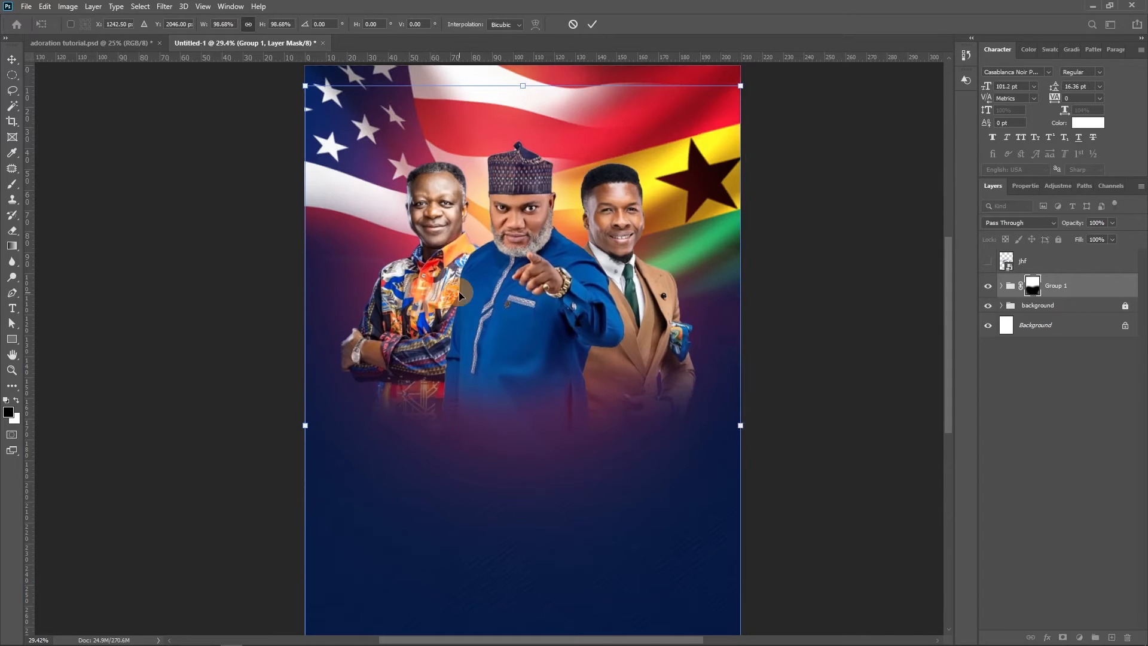
{"action": "key", "text": "Return"}
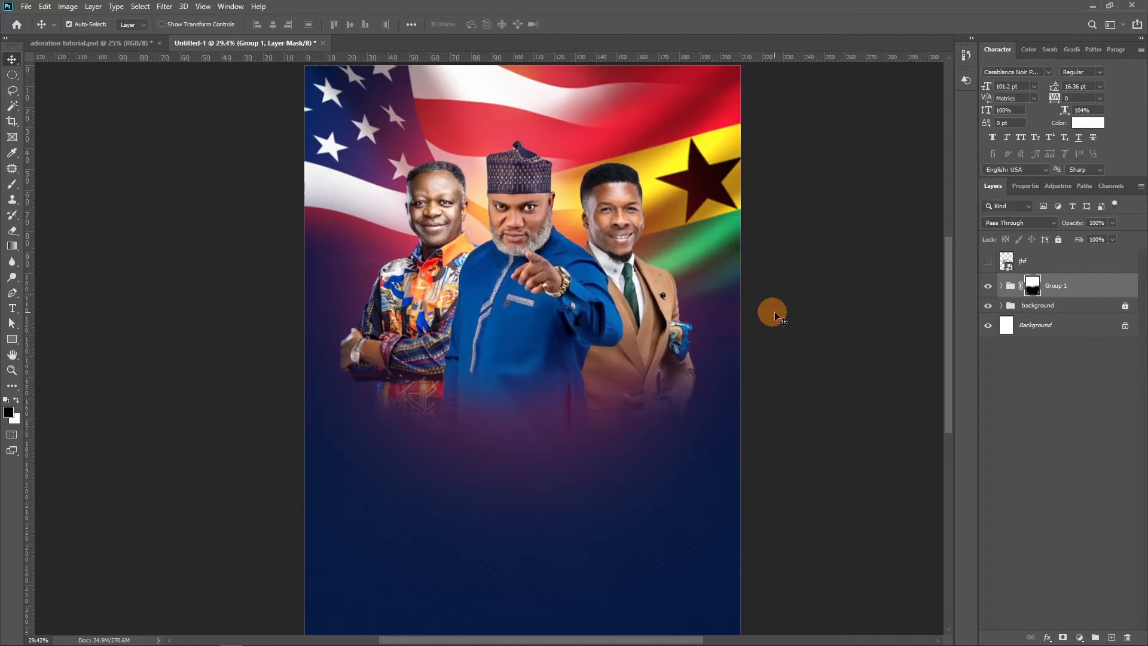
{"action": "left_click", "coordinate": [901, 288]}
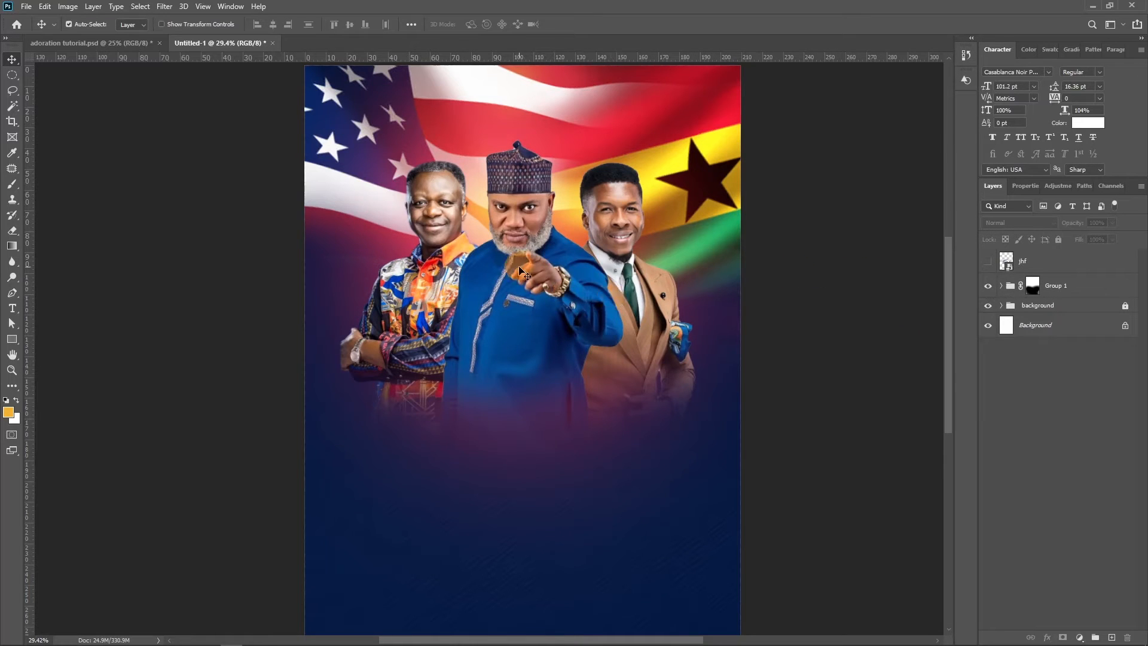
Select Layer 1, the man in blue, and open the Topaz Adjust 4 filter on it
{"action": "left_click", "coordinate": [524, 227]}
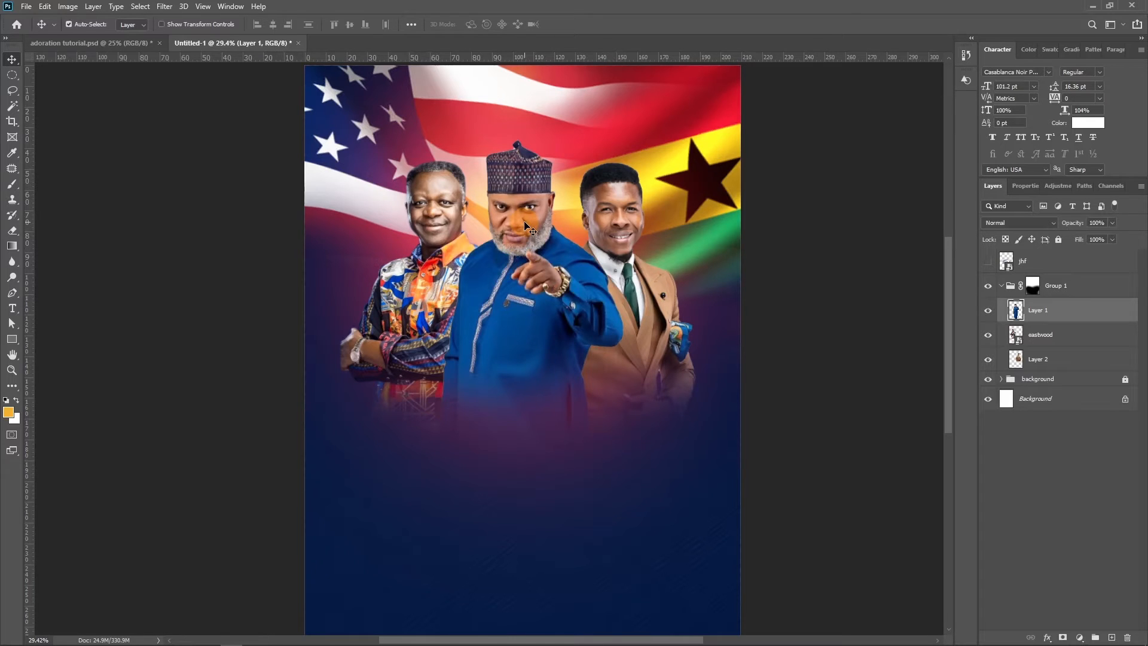
{"action": "left_click", "coordinate": [589, 292]}
{"action": "left_click", "coordinate": [27, 7]}
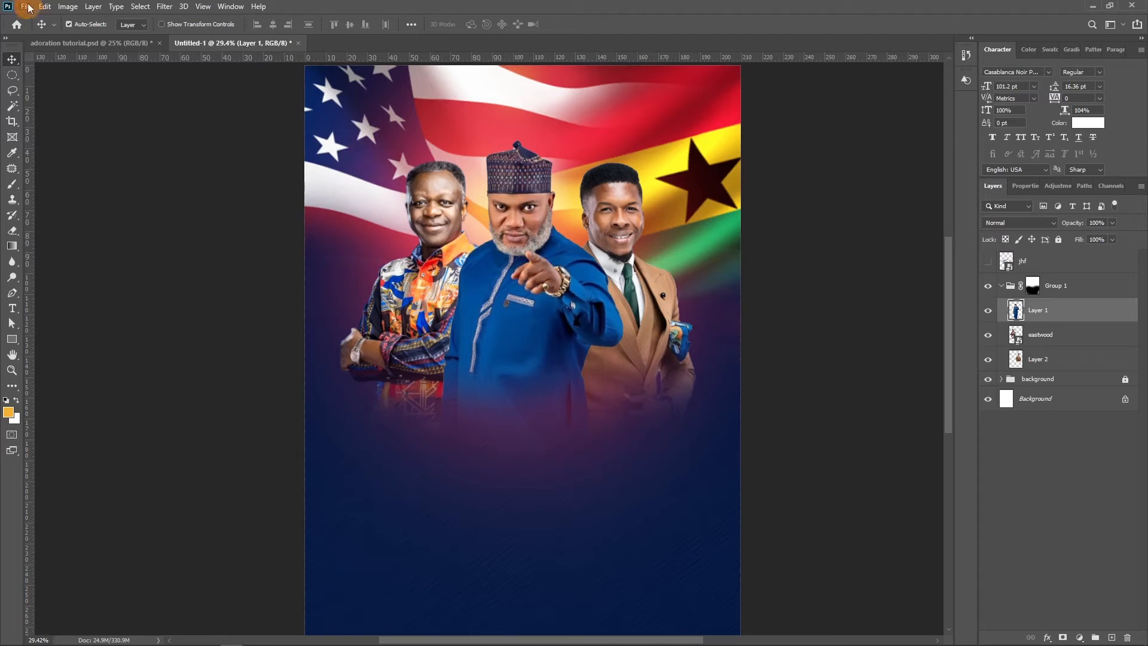
{"action": "left_click", "coordinate": [166, 7]}
{"action": "mouse_move", "coordinate": [184, 272]}
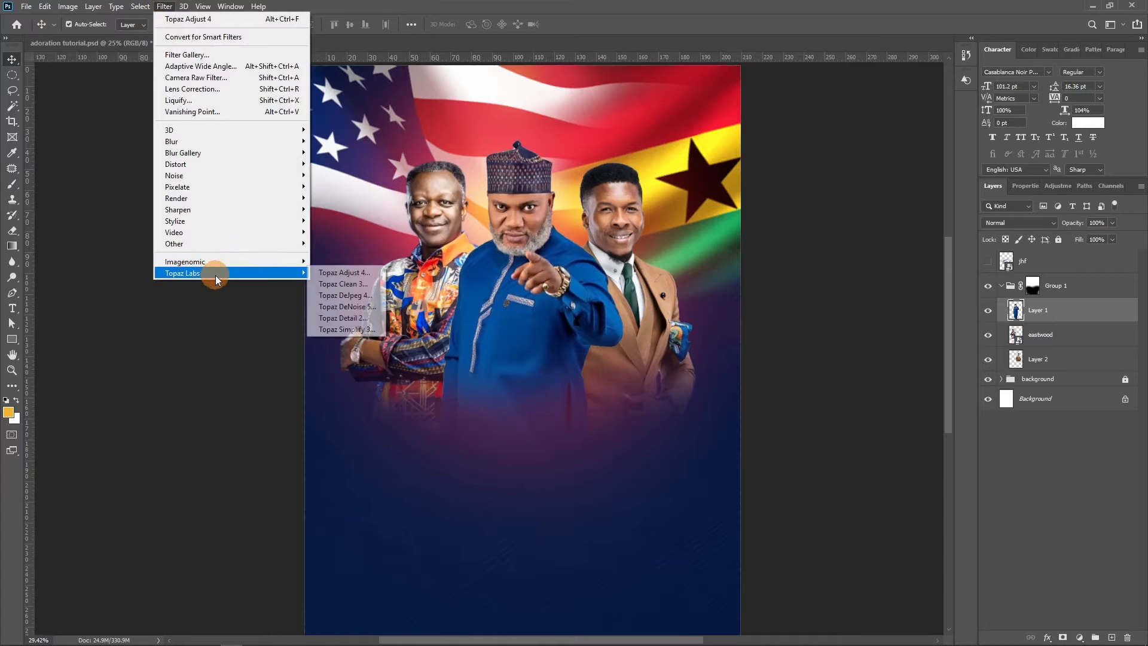
{"action": "left_click", "coordinate": [351, 274]}
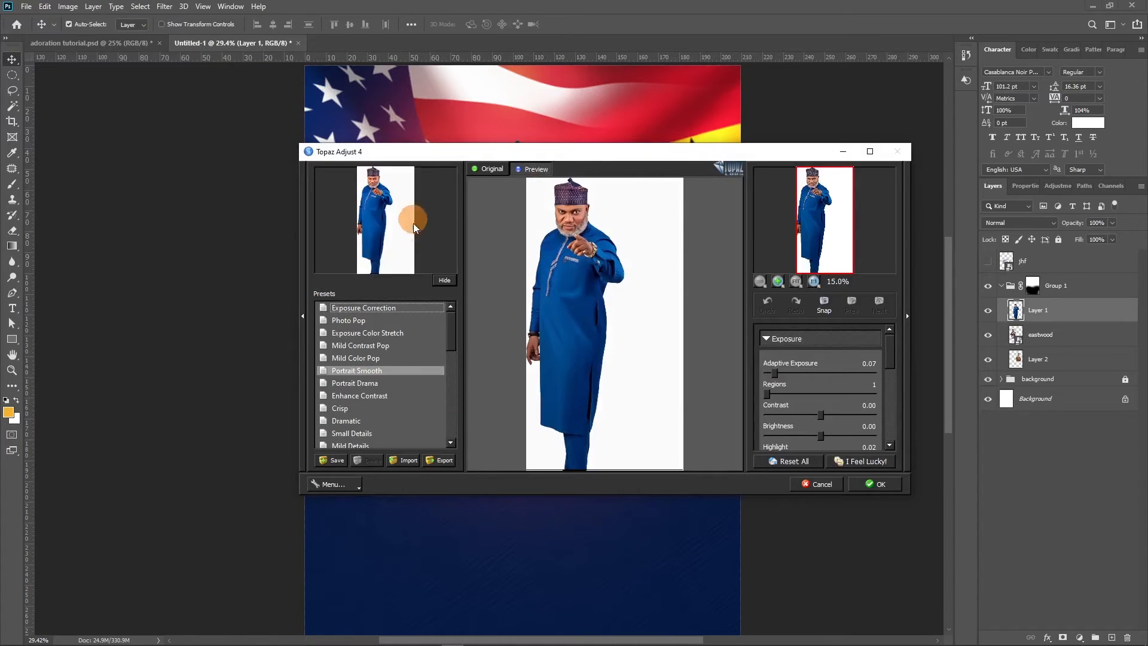
Try the Dramatic preset on the man in blue and inspect his face at 59.8% zoom against the original
{"action": "scroll", "coordinate": [359, 444], "scroll_direction": "down", "scroll_amount": 5}
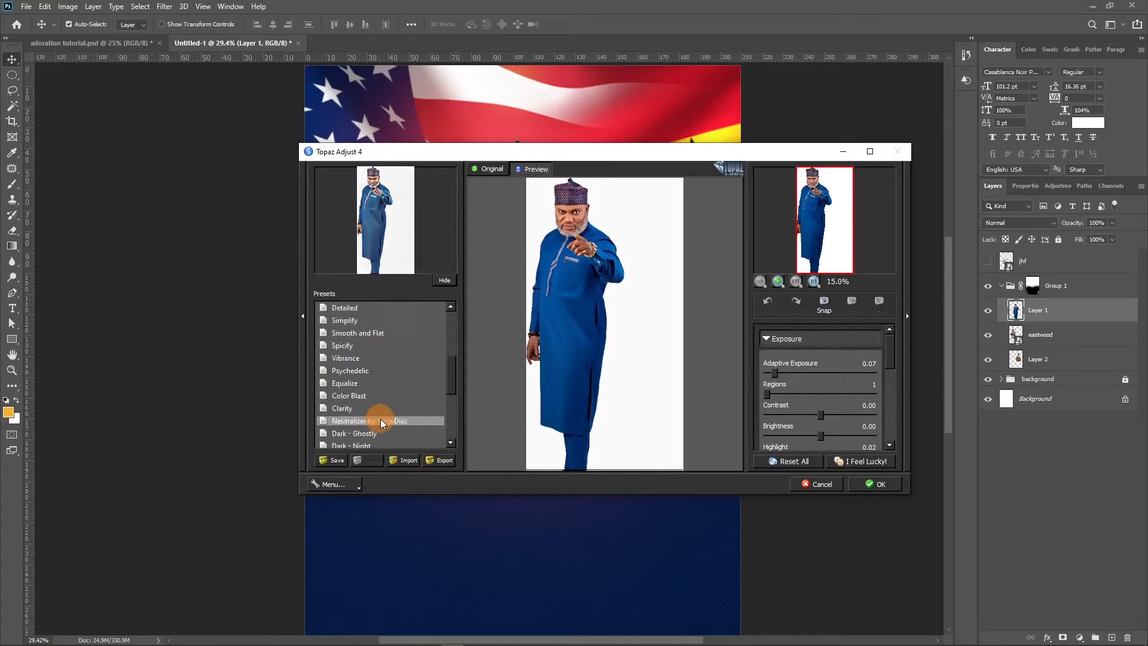
{"action": "scroll", "coordinate": [383, 382], "scroll_direction": "up", "scroll_amount": 1}
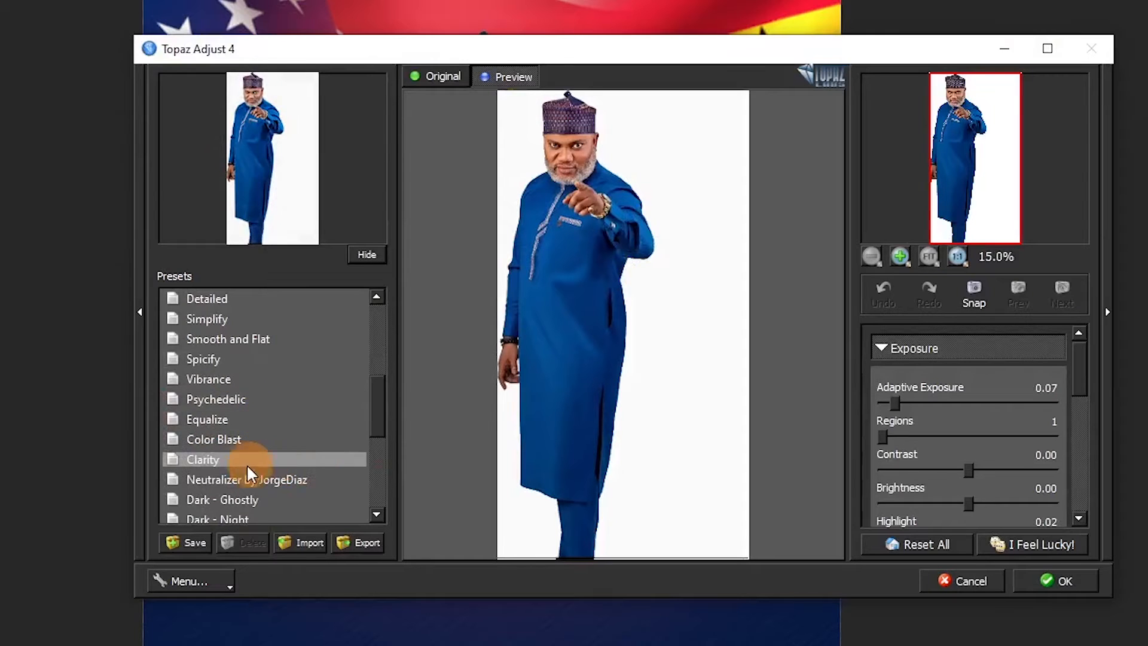
{"action": "scroll", "coordinate": [248, 473], "scroll_direction": "up", "scroll_amount": 2}
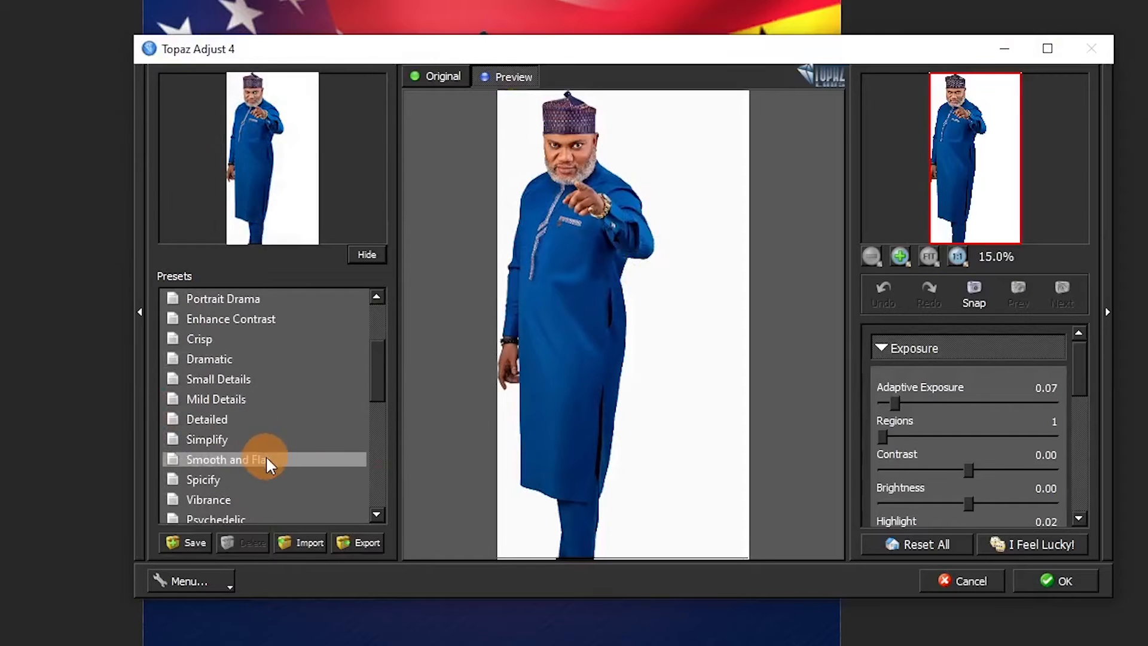
{"action": "left_click", "coordinate": [214, 366]}
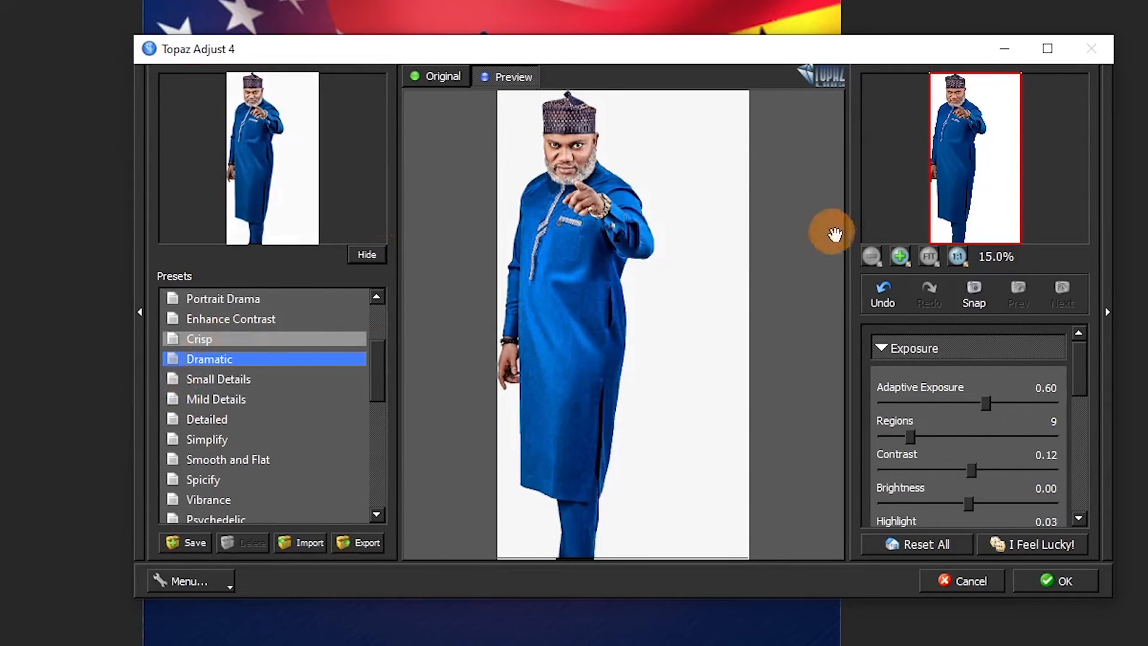
{"action": "left_click", "coordinate": [902, 257]}
{"action": "left_click", "coordinate": [902, 257]}
{"action": "left_click", "coordinate": [902, 258]}
{"action": "left_click_drag", "start_coordinate": [518, 180], "coordinate": [599, 390]}
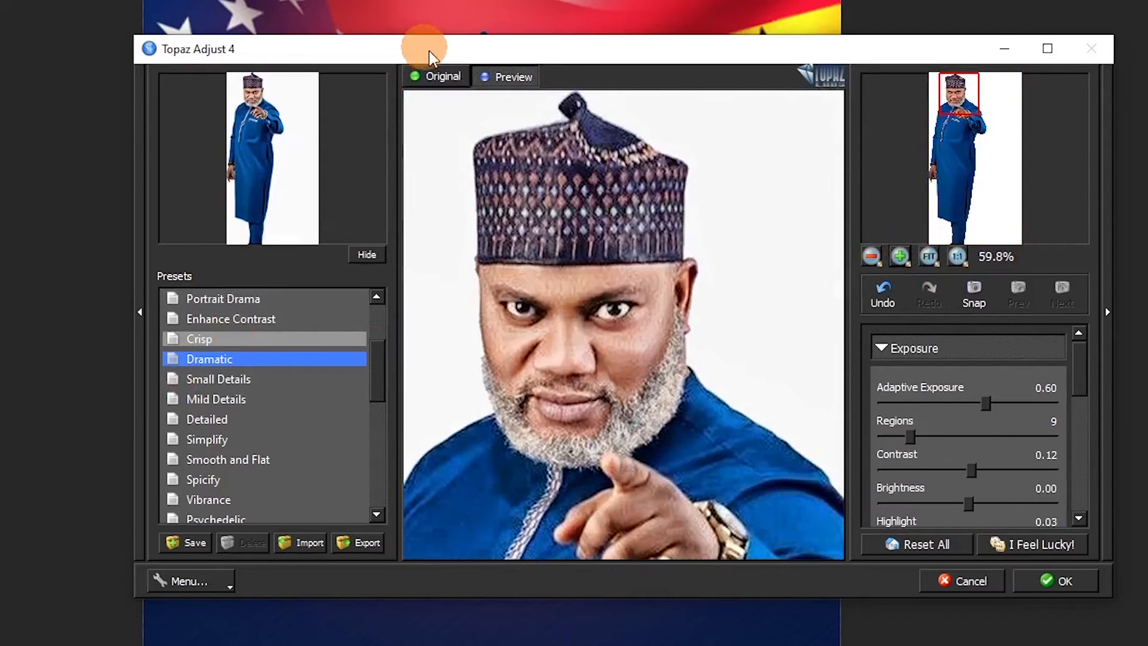
{"action": "left_click", "coordinate": [496, 78]}
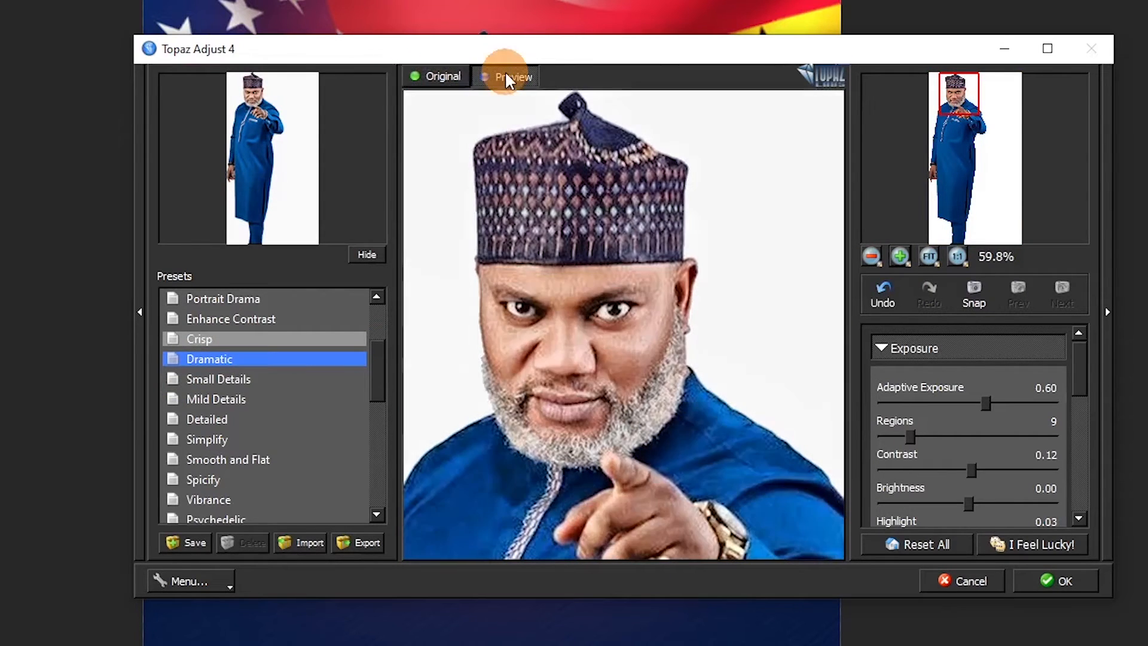
Choose the Detailed preset, compare the man's face with the original, and apply the filter
{"action": "left_click", "coordinate": [223, 421]}
{"action": "left_click_drag", "start_coordinate": [625, 341], "coordinate": [623, 302]}
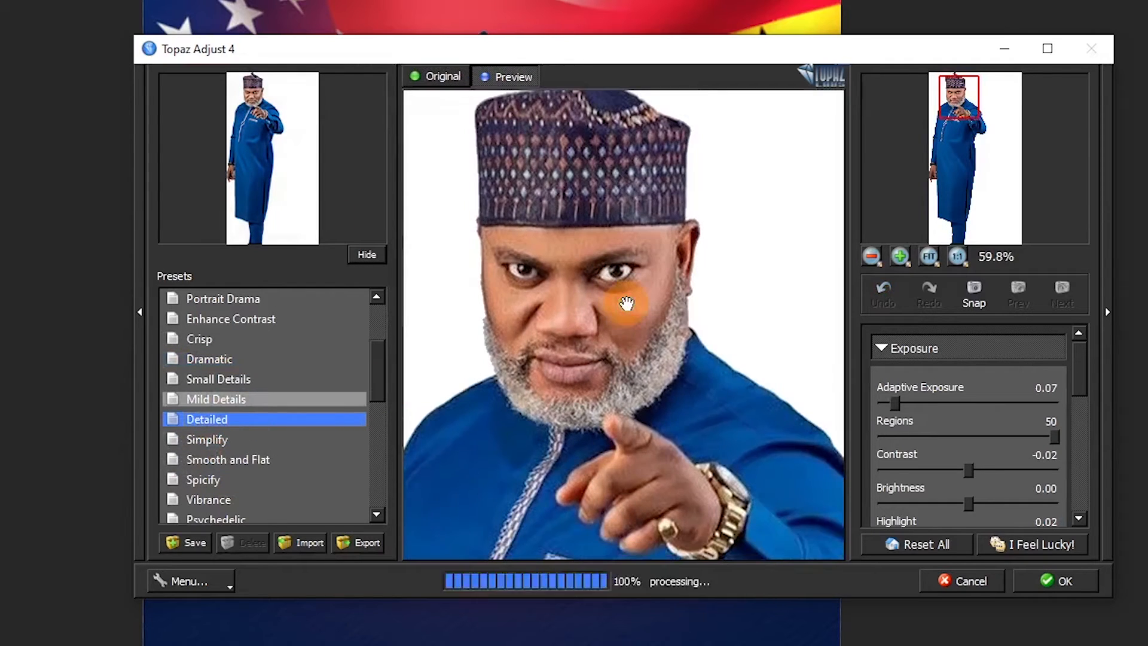
{"action": "left_click", "coordinate": [434, 77]}
{"action": "left_click", "coordinate": [502, 77]}
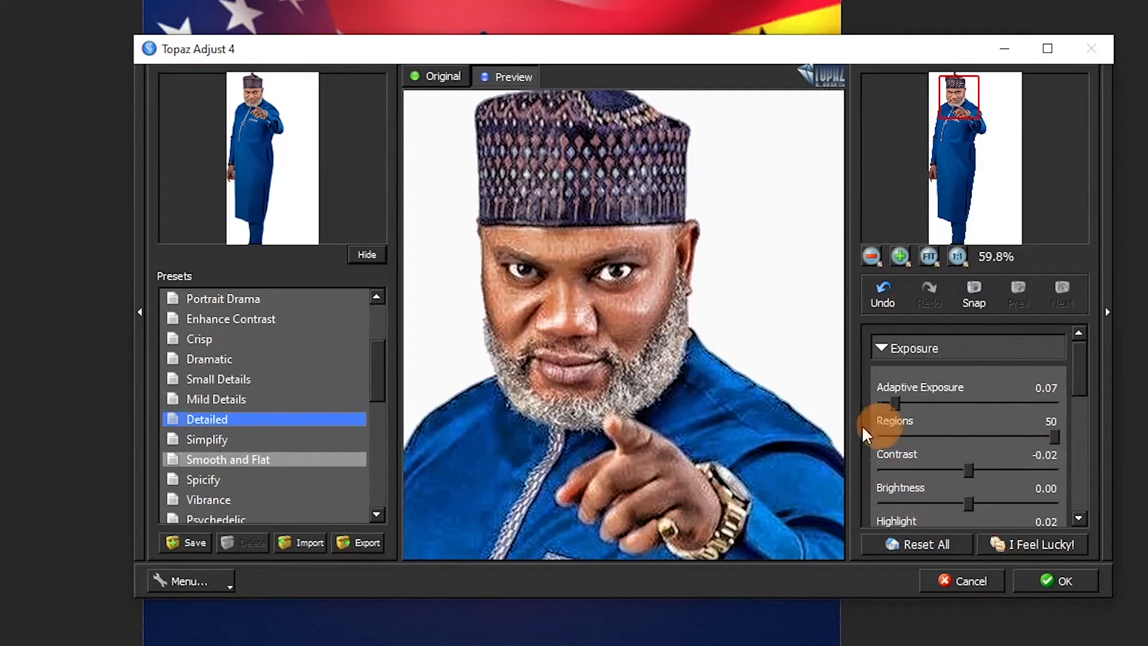
{"action": "left_click", "coordinate": [1057, 580]}
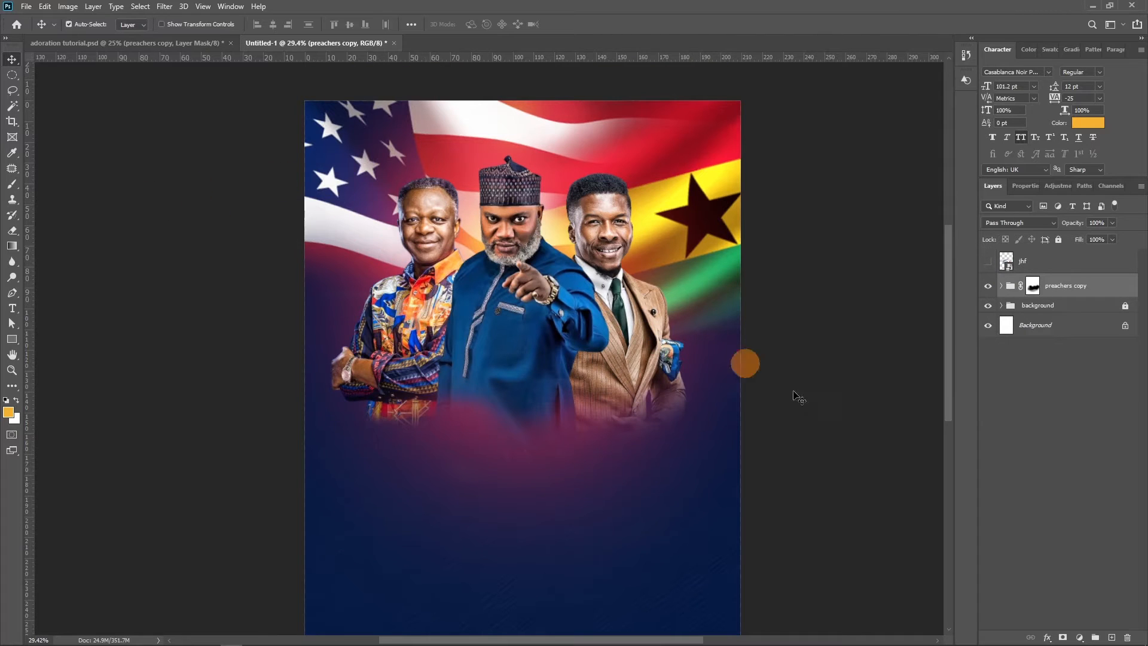
Show the jhf layer with the 3D Todah title above the preachers copy group
{"action": "left_click", "coordinate": [989, 264]}
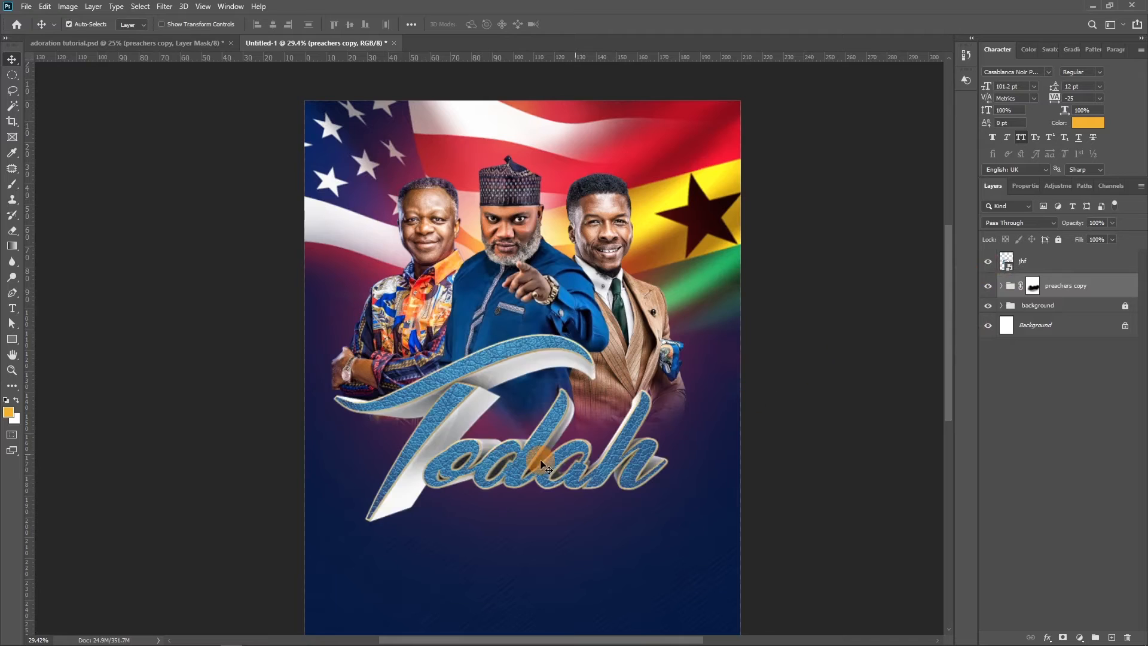
{"action": "left_click", "coordinate": [457, 436]}
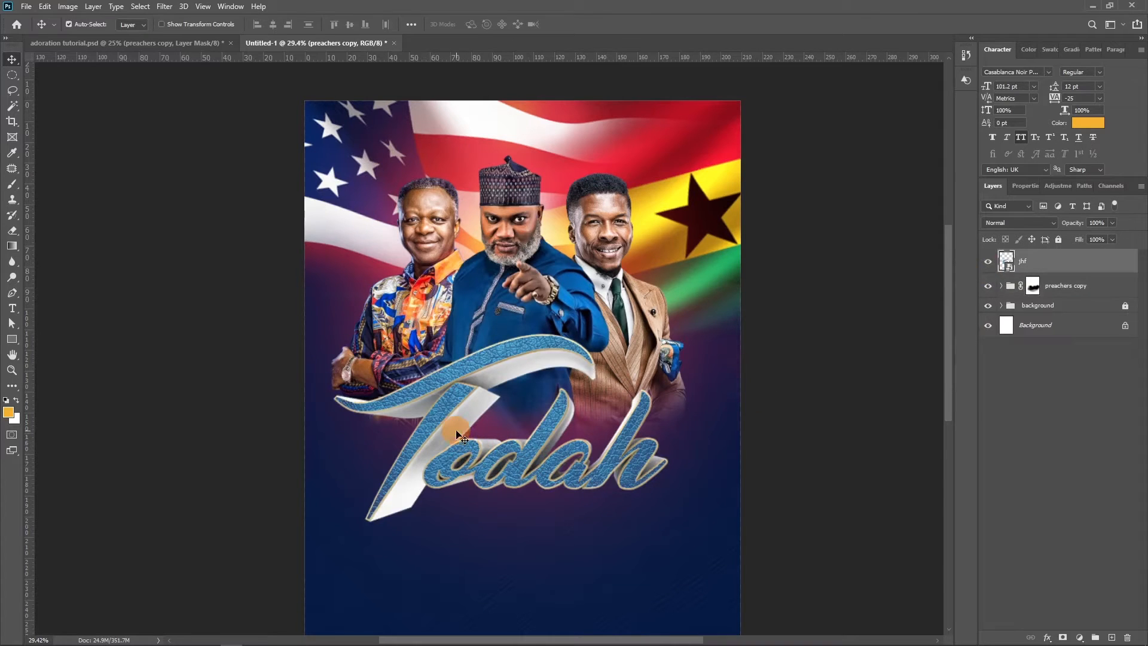
{"action": "left_click", "coordinate": [458, 437]}
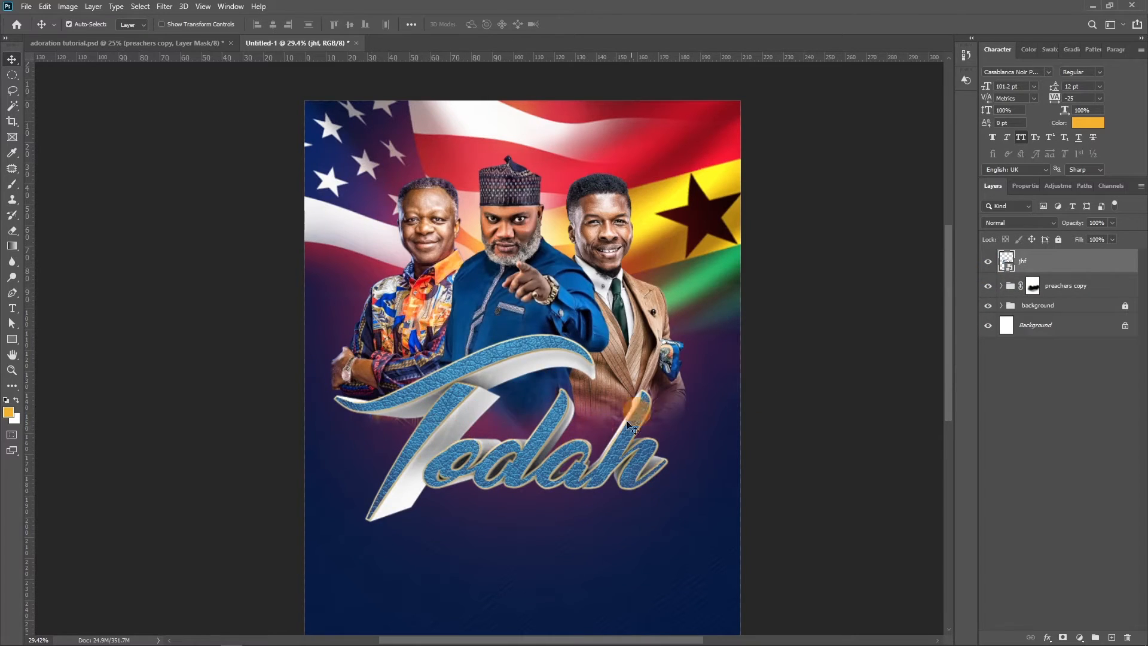
{"action": "key", "text": "ctrl"}
{"action": "scroll", "coordinate": [612, 449], "scroll_direction": "up", "scroll_amount": 3}
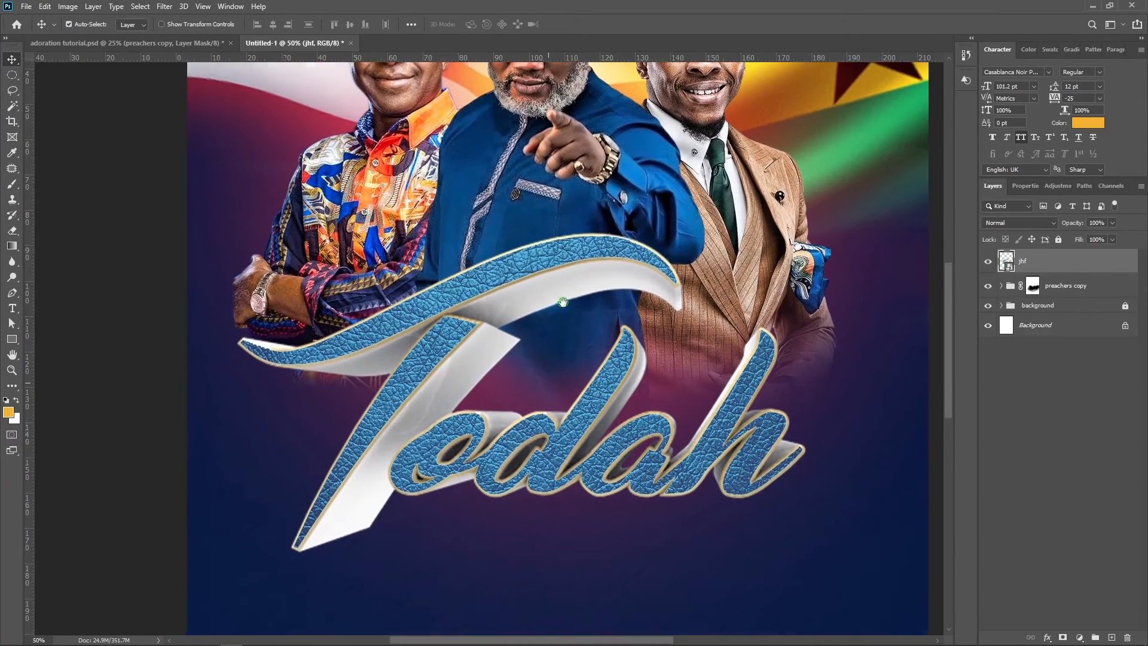
{"action": "left_click_drag", "start_coordinate": [560, 305], "coordinate": [596, 294]}
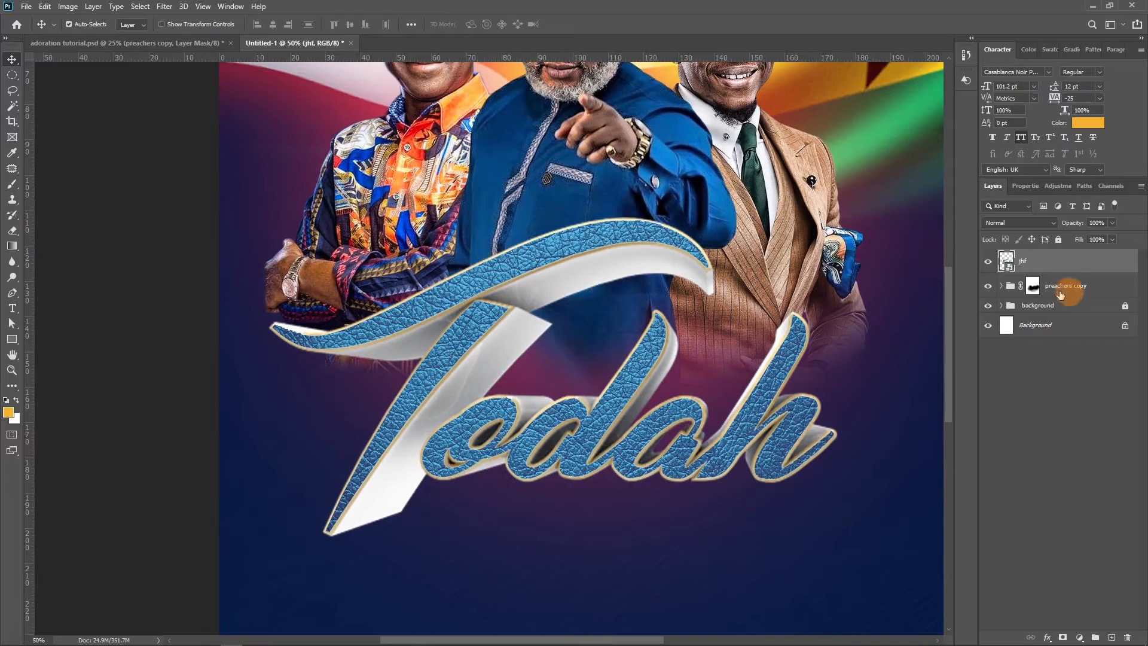
Paint white on the preachers copy group's mask at 67% opacity to reveal the blue garment between the title's T and d
{"action": "left_click", "coordinate": [1024, 287]}
{"action": "left_click", "coordinate": [619, 465]}
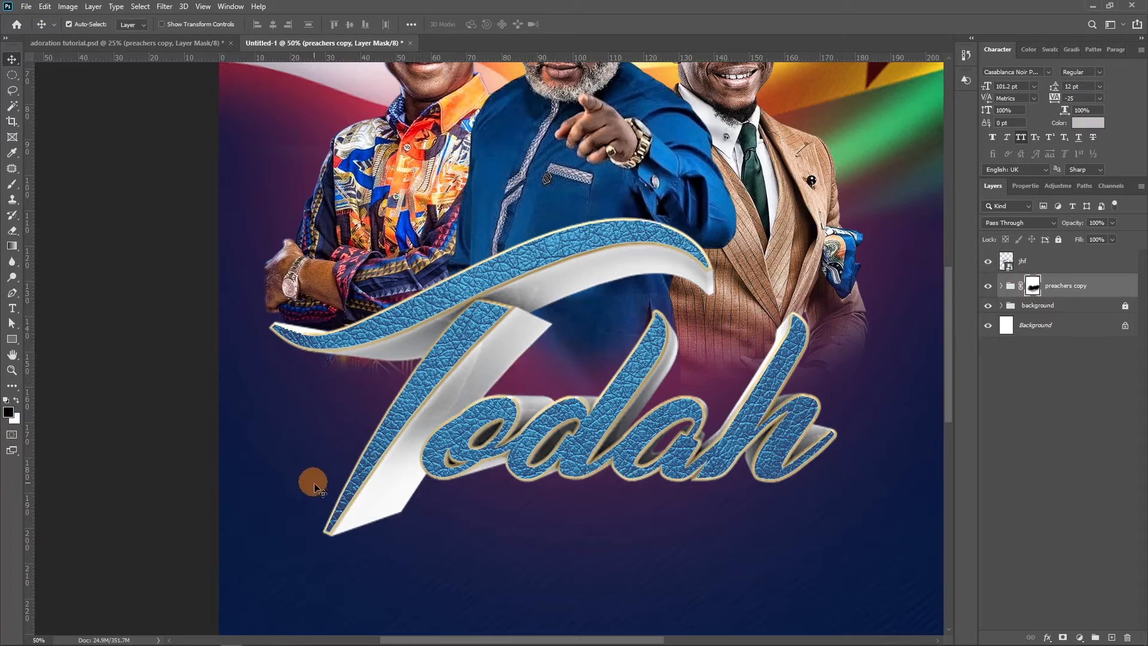
{"action": "key", "text": "ctrl+plus"}
{"action": "key", "text": "ctrl+plus"}
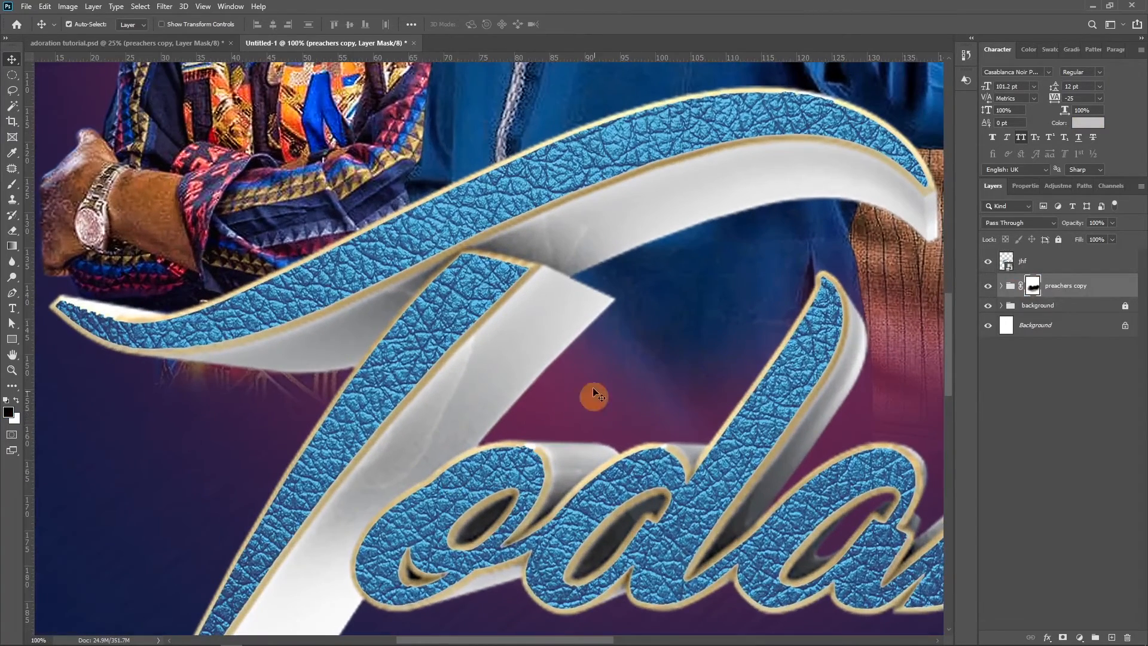
{"action": "left_click_drag", "start_coordinate": [633, 358], "coordinate": [604, 263]}
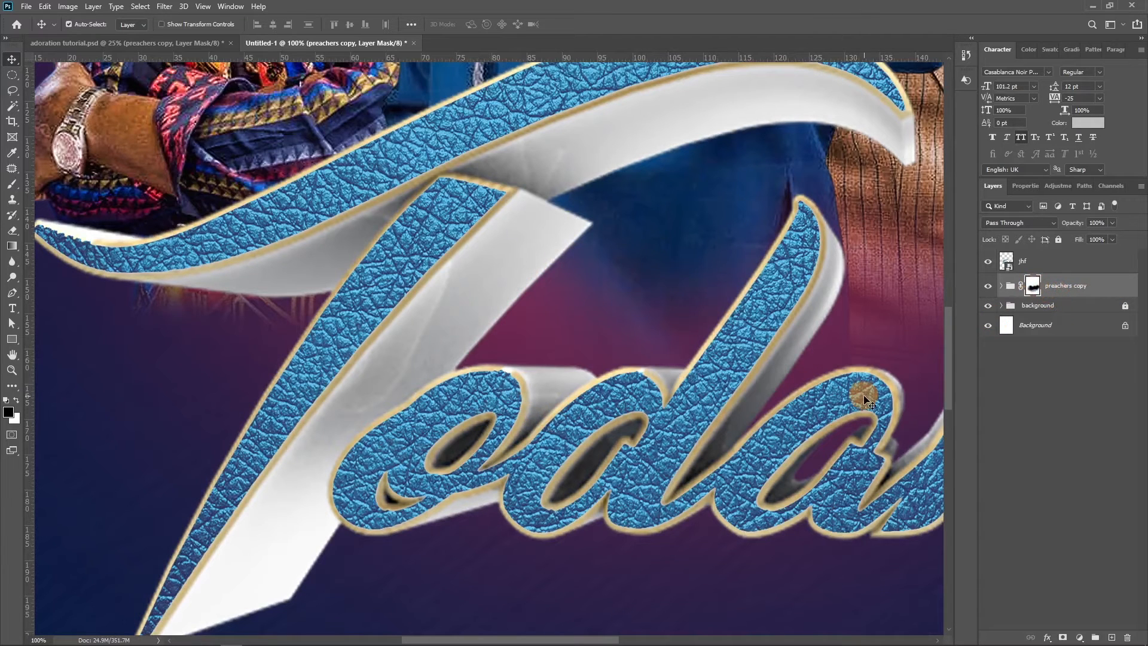
{"action": "key", "text": "b"}
{"action": "key", "text": "bracketleft"}
{"action": "key", "text": "bracketleft"}
{"action": "key", "text": "bracketleft"}
{"action": "key", "text": "bracketleft"}
{"action": "key", "text": "bracketleft"}
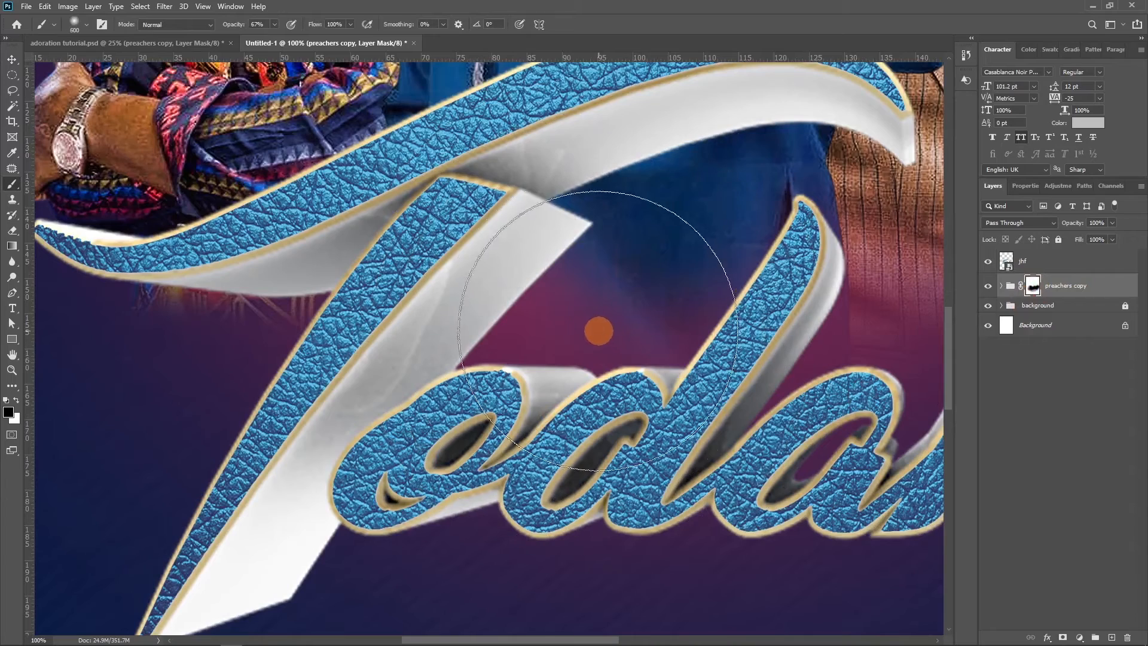
{"action": "key", "text": "x"}
{"action": "mouse_move", "coordinate": [575, 308]}
{"action": "left_mouse_down"}
{"action": "mouse_move", "coordinate": [506, 352]}
{"action": "mouse_move", "coordinate": [583, 362]}
{"action": "left_mouse_up"}
{"action": "left_click_drag", "start_coordinate": [490, 362], "coordinate": [294, 416]}
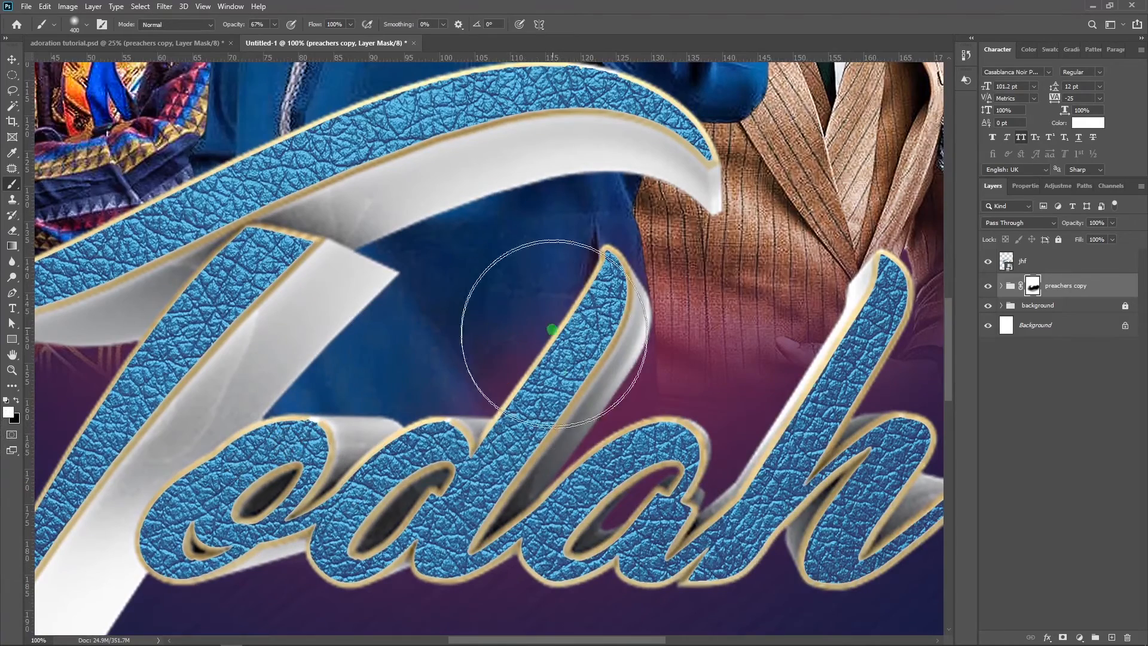
{"action": "left_click_drag", "start_coordinate": [546, 329], "coordinate": [565, 358]}
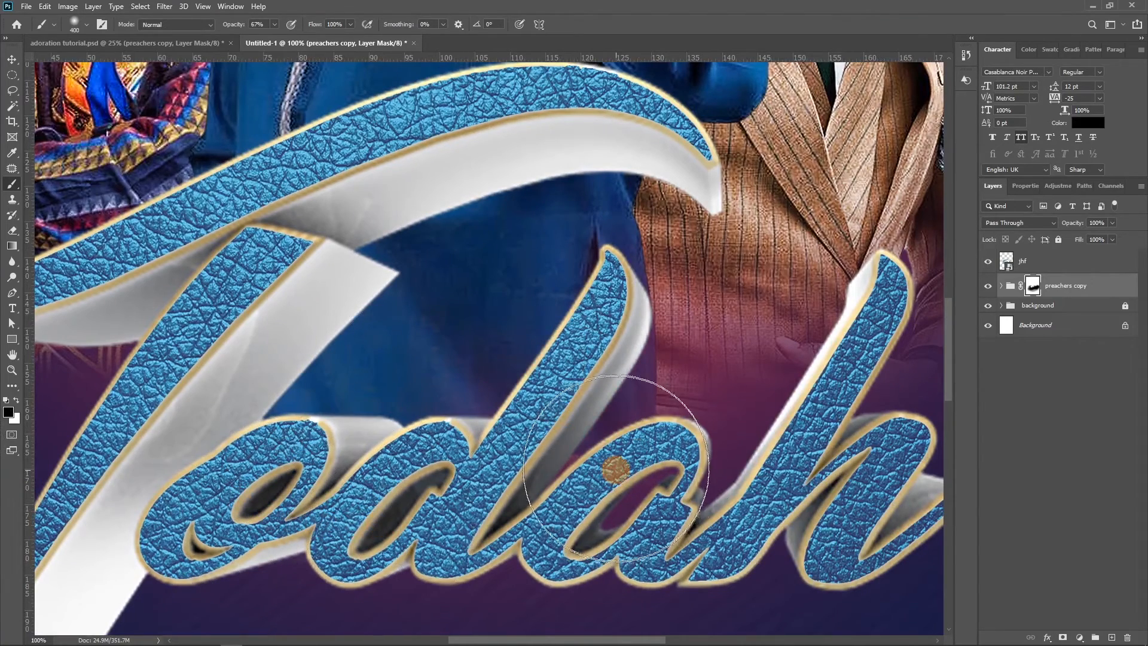
Paint black on the mask with a 100 px brush to hide the leftover shirt fringe beneath the T's crossbar
{"action": "key", "text": "x"}
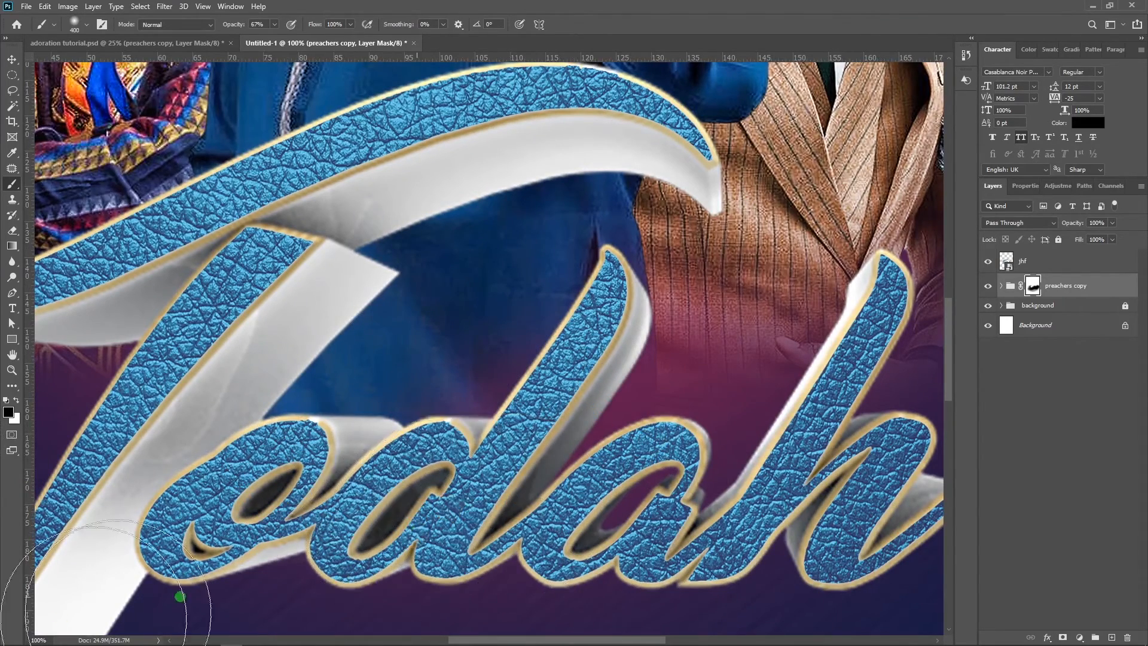
{"action": "left_click_drag", "start_coordinate": [491, 548], "coordinate": [807, 517]}
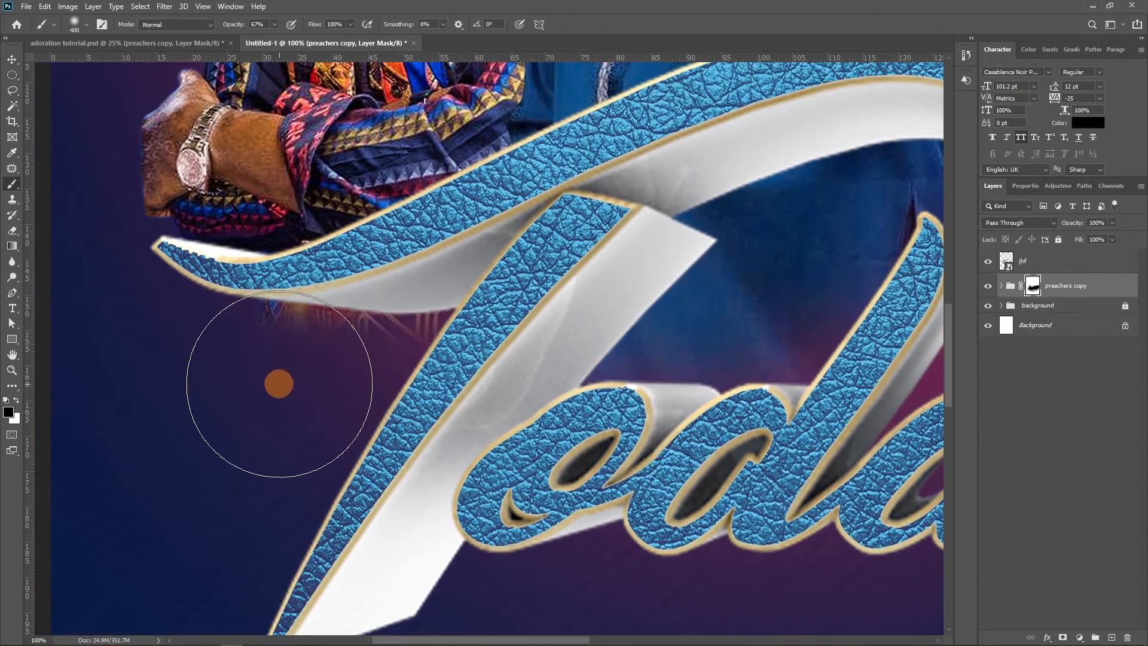
{"action": "key", "text": "bracketleft"}
{"action": "key", "text": "bracketleft"}
{"action": "key", "text": "bracketleft"}
{"action": "key", "text": "bracketleft"}
{"action": "key", "text": "bracketleft"}
{"action": "key", "text": "bracketleft"}
{"action": "key", "text": "bracketleft"}
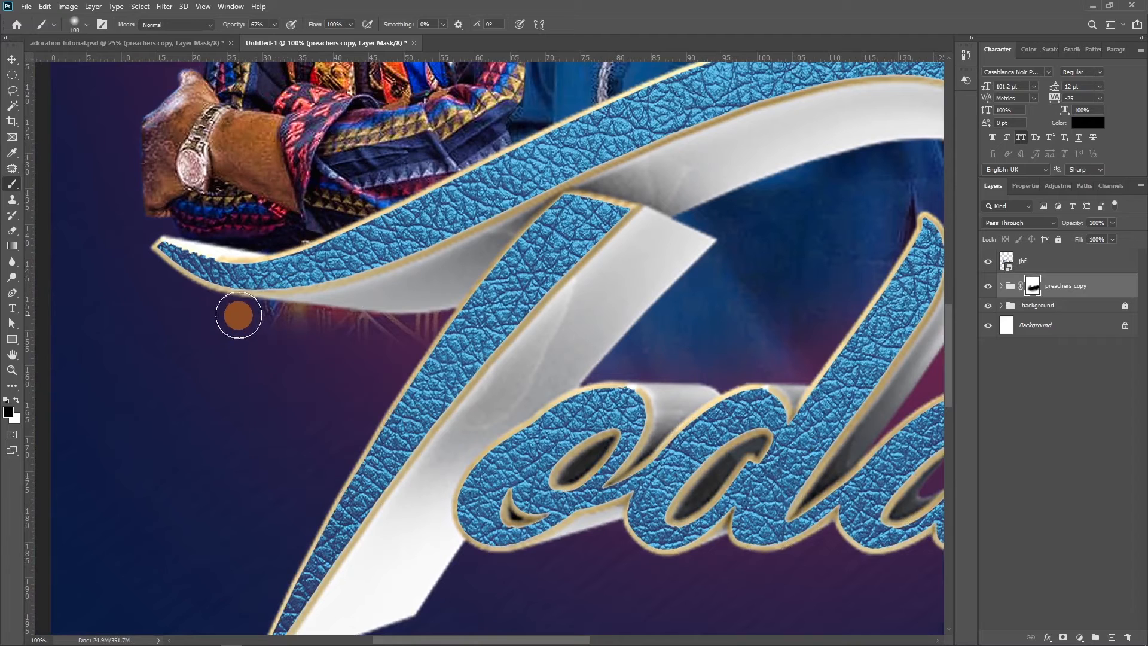
{"action": "mouse_move", "coordinate": [366, 316]}
{"action": "left_mouse_down"}
{"action": "mouse_move", "coordinate": [264, 320]}
{"action": "mouse_move", "coordinate": [434, 315]}
{"action": "left_mouse_up"}
{"action": "mouse_move", "coordinate": [320, 363]}
{"action": "left_mouse_down"}
{"action": "mouse_move", "coordinate": [420, 320]}
{"action": "mouse_move", "coordinate": [444, 327]}
{"action": "mouse_move", "coordinate": [160, 340]}
{"action": "mouse_move", "coordinate": [390, 315]}
{"action": "mouse_move", "coordinate": [211, 315]}
{"action": "mouse_move", "coordinate": [401, 326]}
{"action": "mouse_move", "coordinate": [320, 351]}
{"action": "mouse_move", "coordinate": [224, 333]}
{"action": "mouse_move", "coordinate": [319, 349]}
{"action": "mouse_move", "coordinate": [444, 323]}
{"action": "mouse_move", "coordinate": [163, 357]}
{"action": "mouse_move", "coordinate": [173, 359]}
{"action": "mouse_move", "coordinate": [144, 395]}
{"action": "left_mouse_up"}
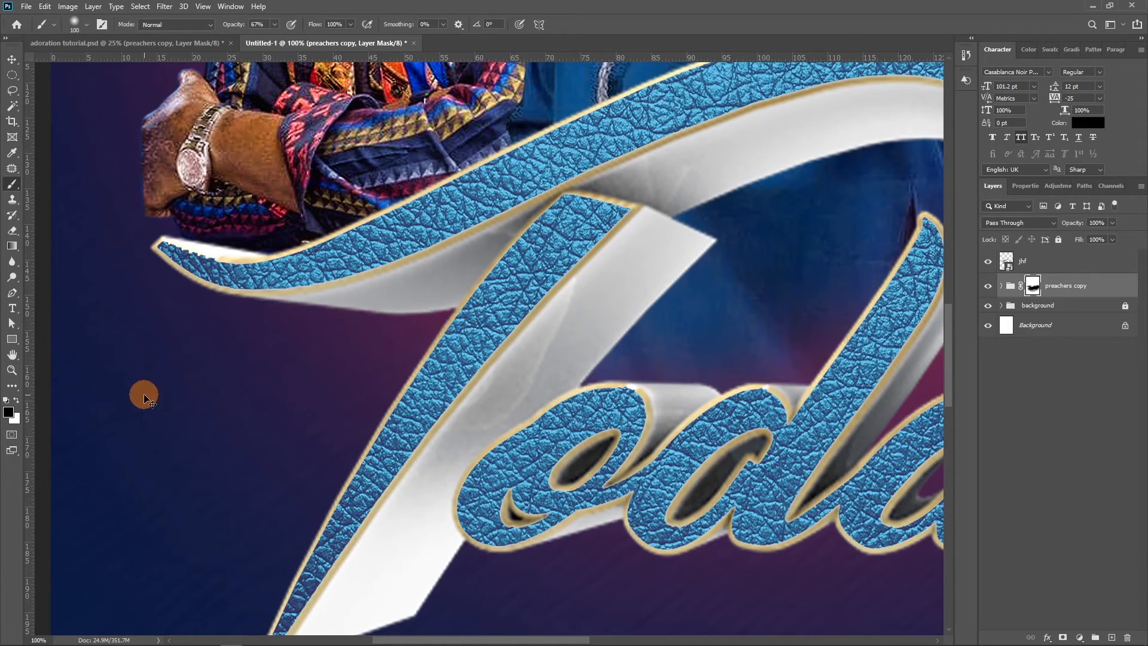
Add a new layer named text shadow directly above the preachers copy group
{"action": "scroll", "coordinate": [144, 395], "scroll_direction": "down", "scroll_amount": 4}
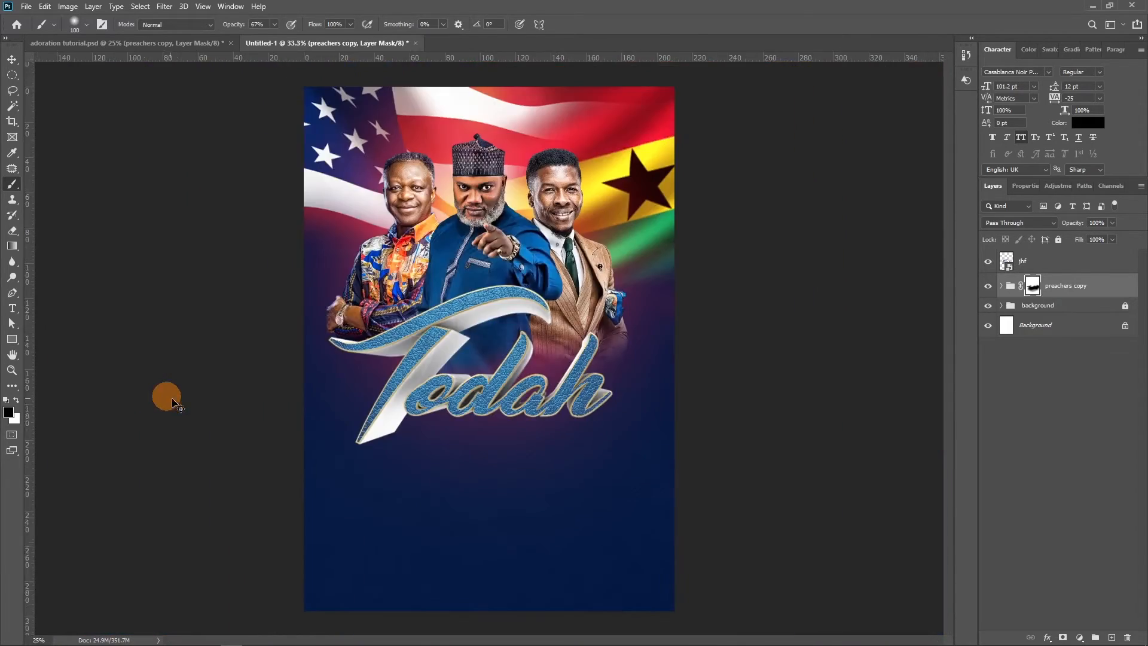
{"action": "key", "text": "ctrl+minus"}
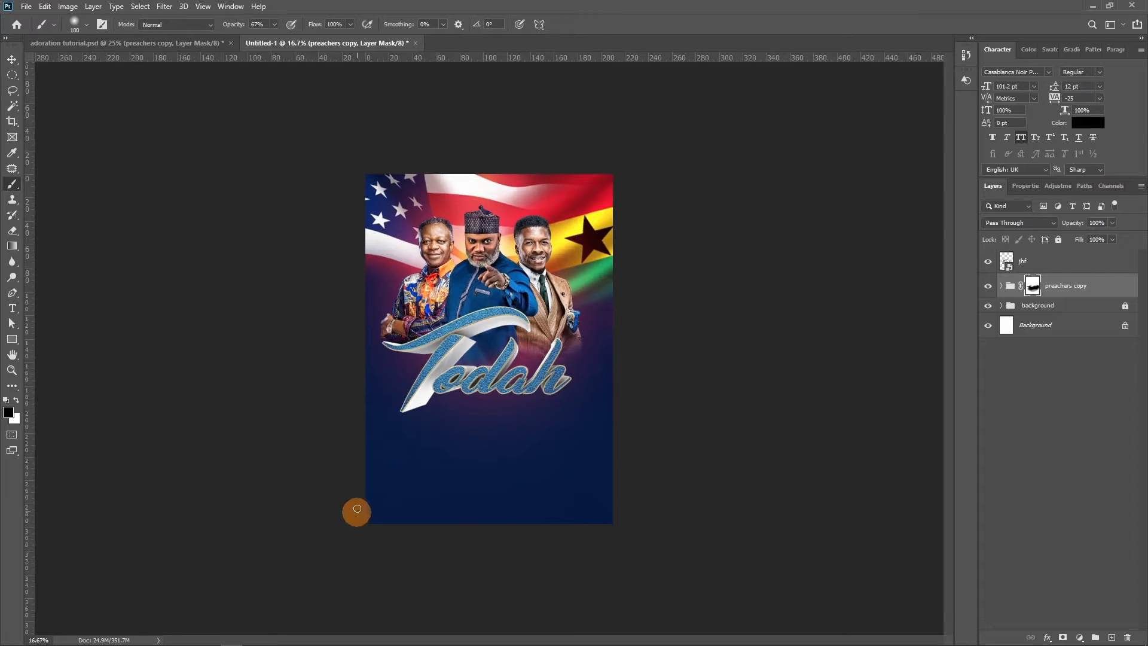
{"action": "key", "text": "ctrl+plus"}
{"action": "key", "text": "ctrl+plus"}
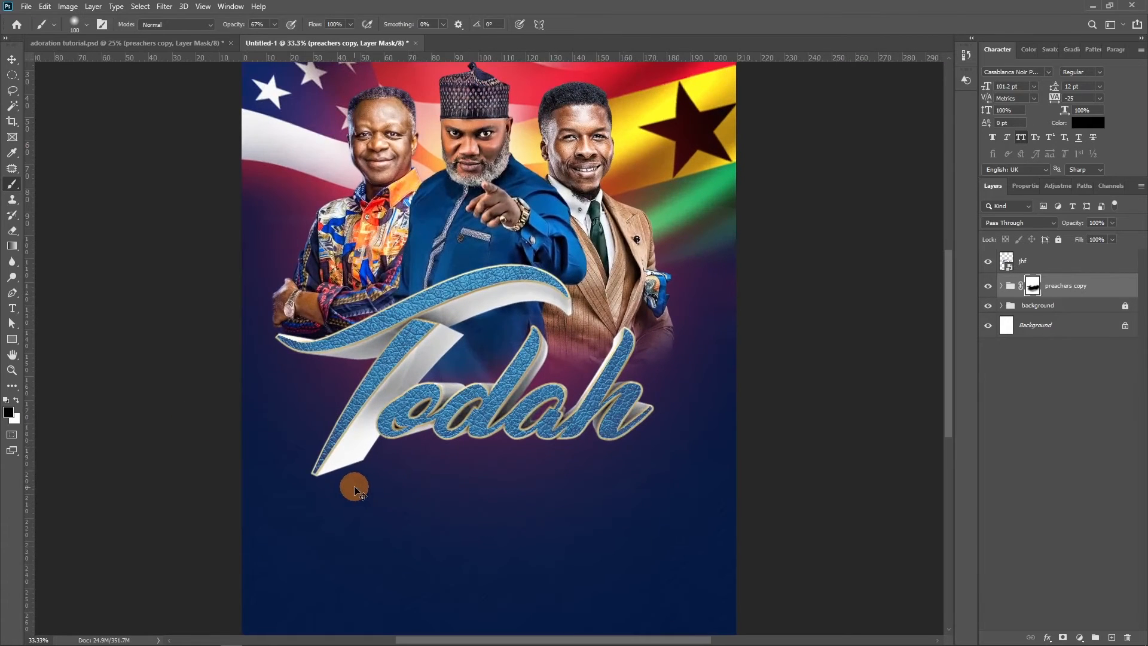
{"action": "key", "text": "ctrl+plus"}
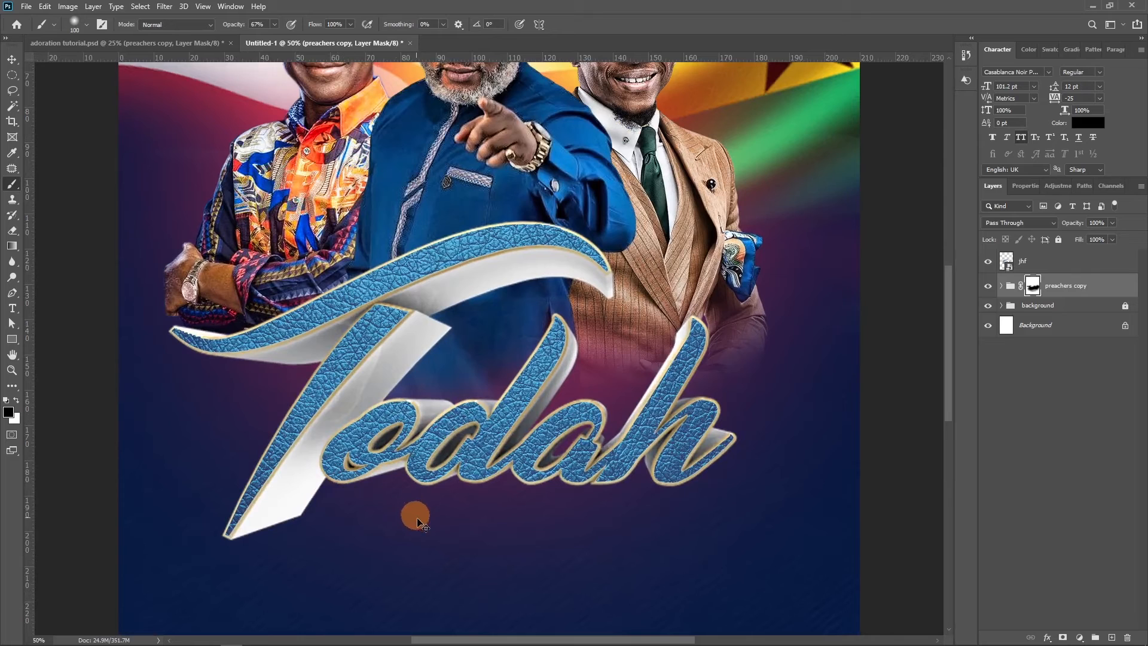
{"action": "key", "text": "ctrl+minus"}
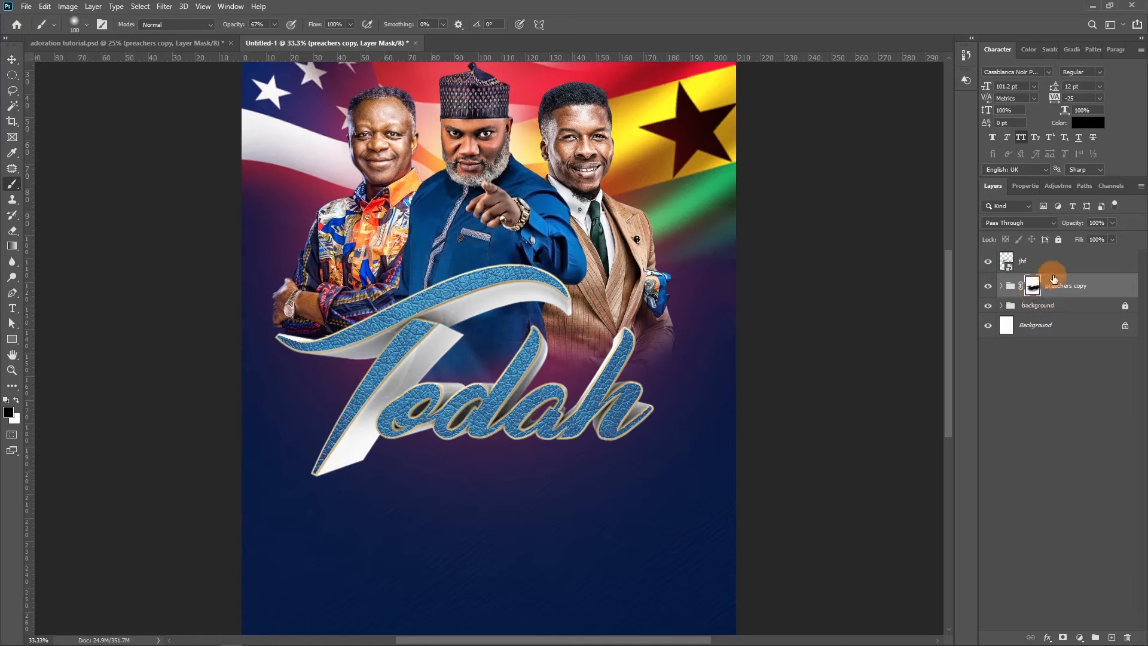
{"action": "left_click", "coordinate": [1070, 287]}
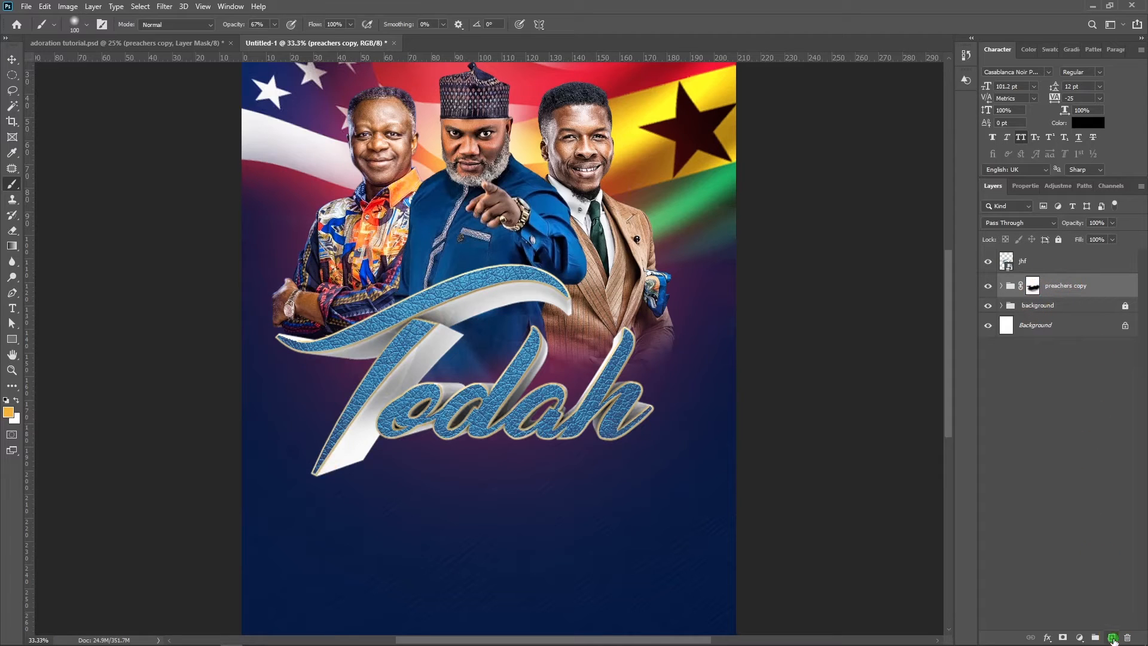
{"action": "left_click", "coordinate": [1113, 637]}
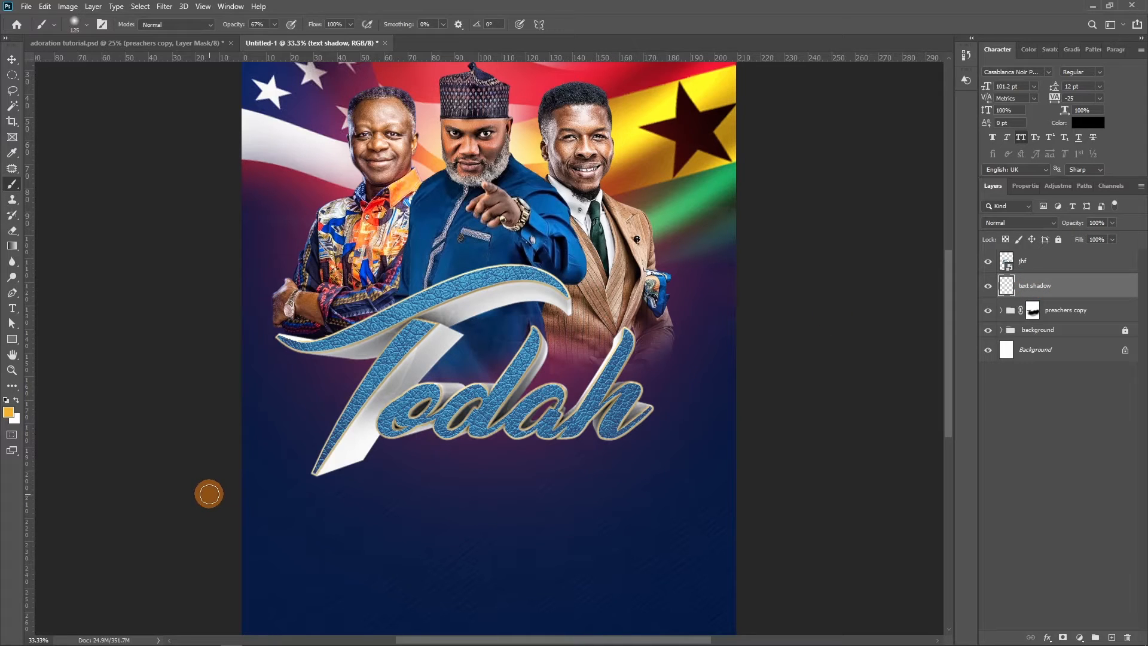
Paint a soft black (#000000) shadow beneath the Todah letters on the text shadow layer with a 34% opacity brush
{"action": "key", "text": "bracketright"}
{"action": "key", "text": "bracketright"}
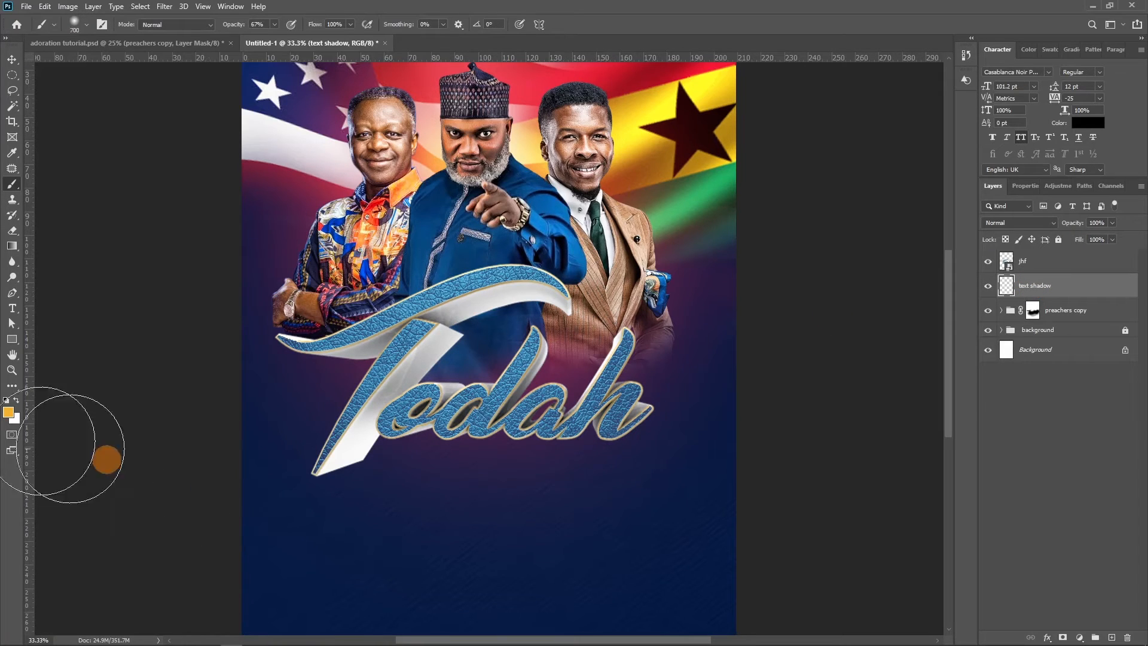
{"action": "left_click", "coordinate": [9, 412]}
{"action": "left_click", "coordinate": [804, 399]}
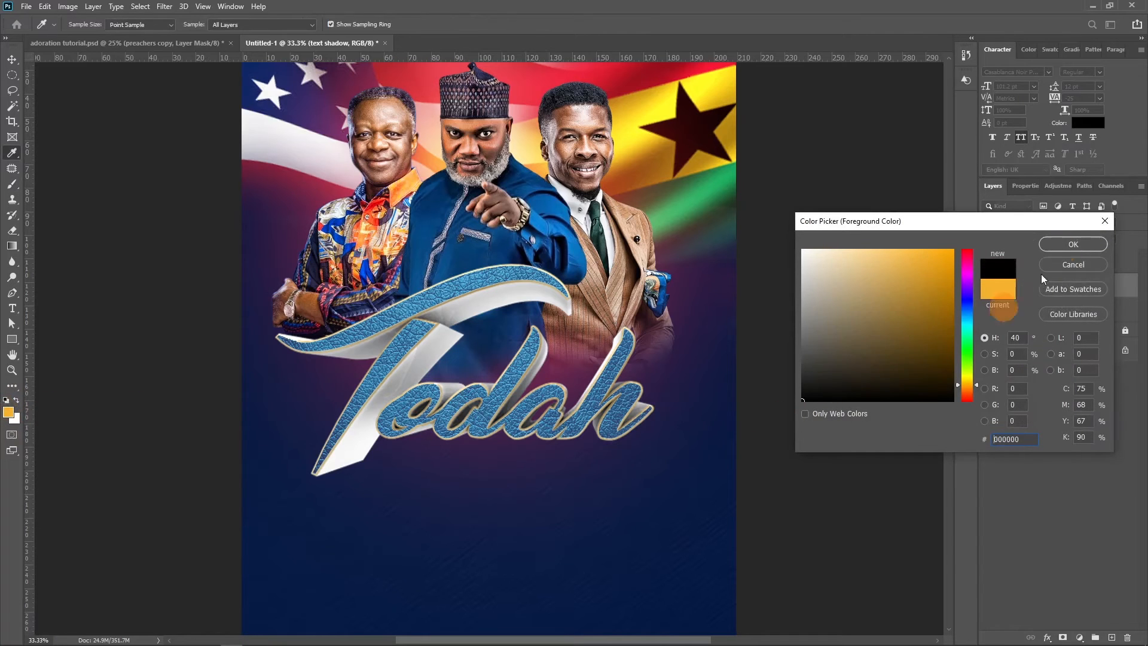
{"action": "left_click", "coordinate": [1085, 247]}
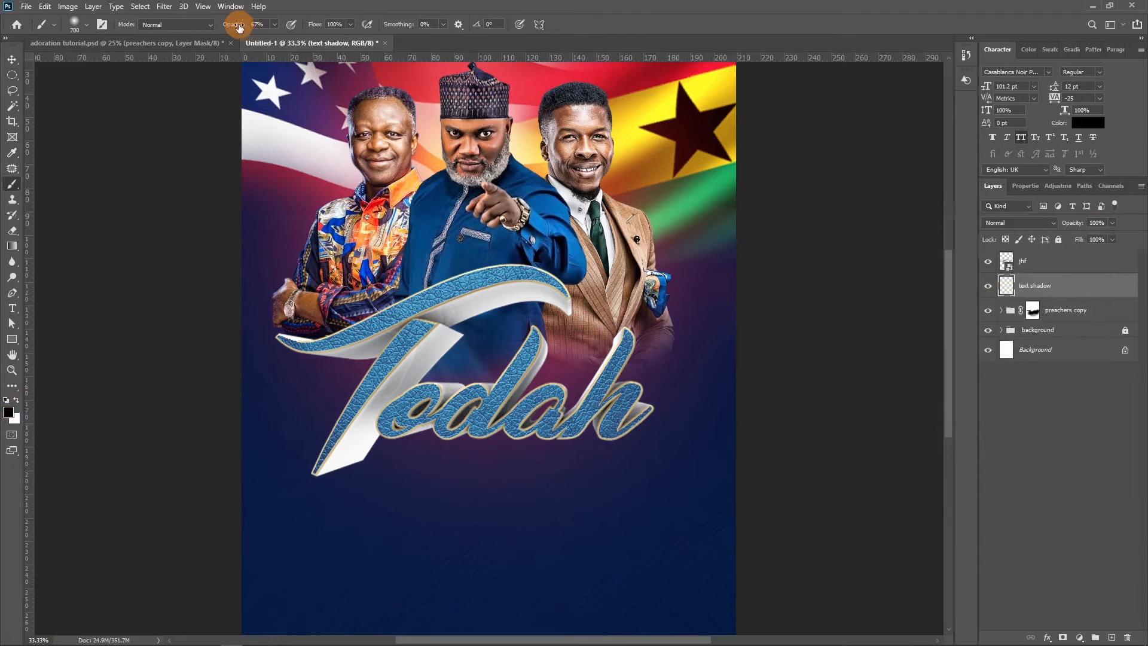
{"action": "left_click_drag", "start_coordinate": [487, 489], "coordinate": [468, 429]}
{"action": "key", "text": "bracketleft"}
{"action": "key", "text": "bracketleft"}
{"action": "key", "text": "bracketleft"}
{"action": "key", "text": "bracketleft"}
{"action": "key", "text": "bracketleft"}
{"action": "mouse_move", "coordinate": [402, 492]}
{"action": "left_mouse_down"}
{"action": "mouse_move", "coordinate": [379, 462]}
{"action": "mouse_move", "coordinate": [390, 454]}
{"action": "mouse_move", "coordinate": [592, 433]}
{"action": "mouse_move", "coordinate": [374, 460]}
{"action": "mouse_move", "coordinate": [307, 494]}
{"action": "mouse_move", "coordinate": [628, 448]}
{"action": "mouse_move", "coordinate": [547, 472]}
{"action": "mouse_move", "coordinate": [376, 464]}
{"action": "mouse_move", "coordinate": [252, 505]}
{"action": "mouse_move", "coordinate": [616, 418]}
{"action": "mouse_move", "coordinate": [597, 490]}
{"action": "mouse_move", "coordinate": [624, 462]}
{"action": "mouse_move", "coordinate": [576, 464]}
{"action": "left_mouse_up"}
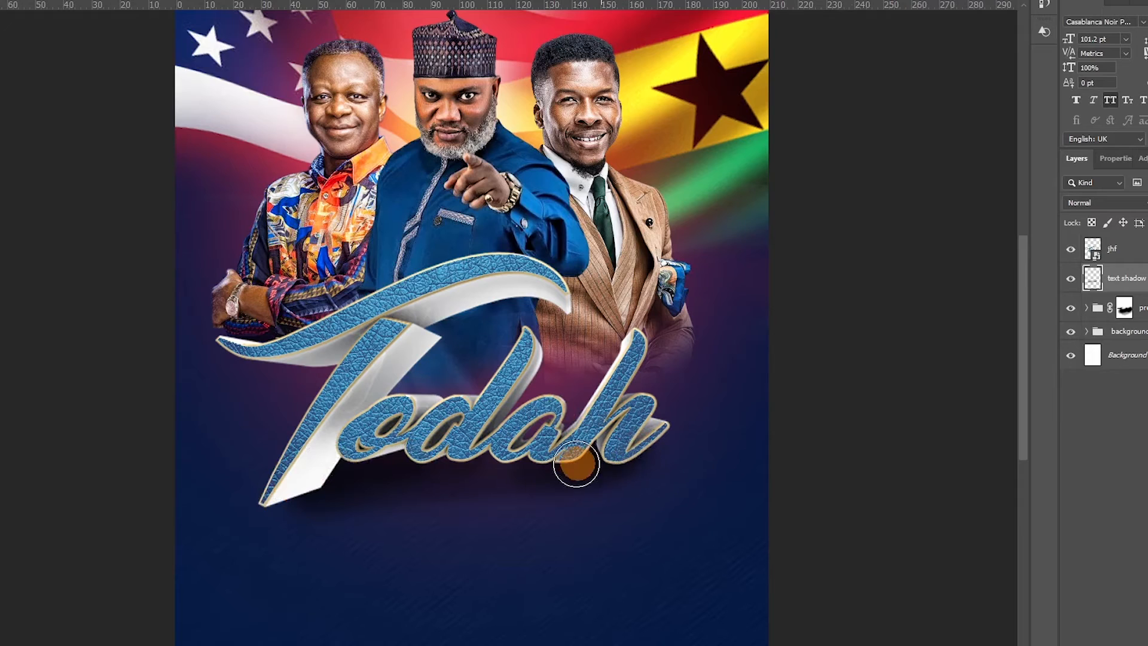
Hide the jhf title layer to inspect the painted shadow, and show the title again
{"action": "left_click", "coordinate": [1072, 250]}
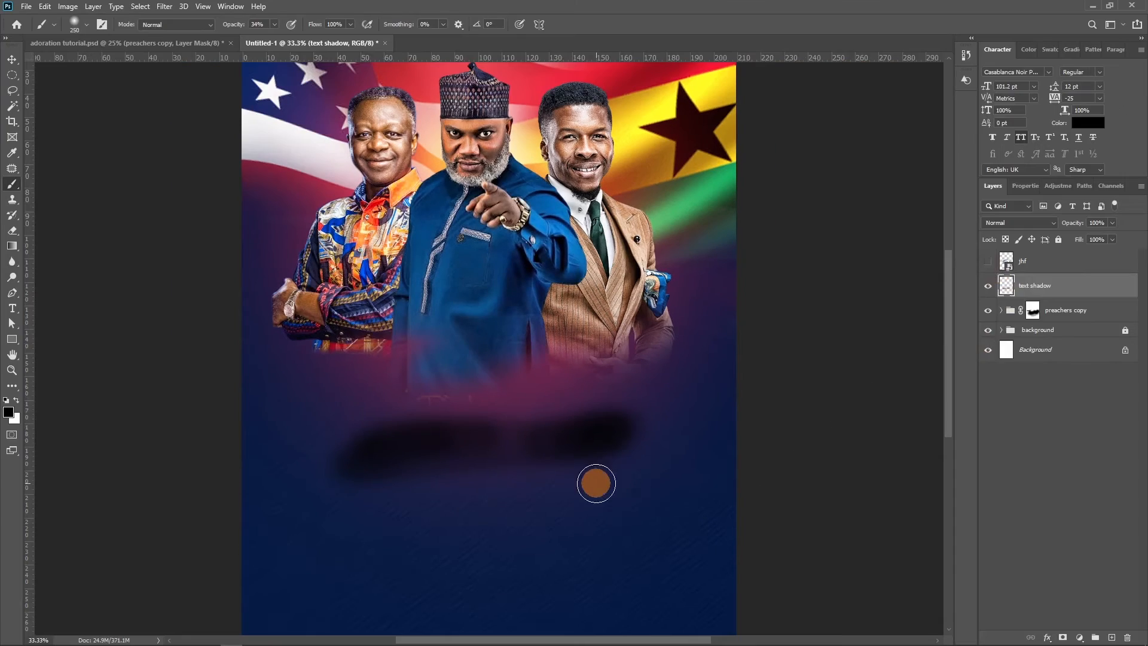
{"action": "key", "text": "ctrl+plus"}
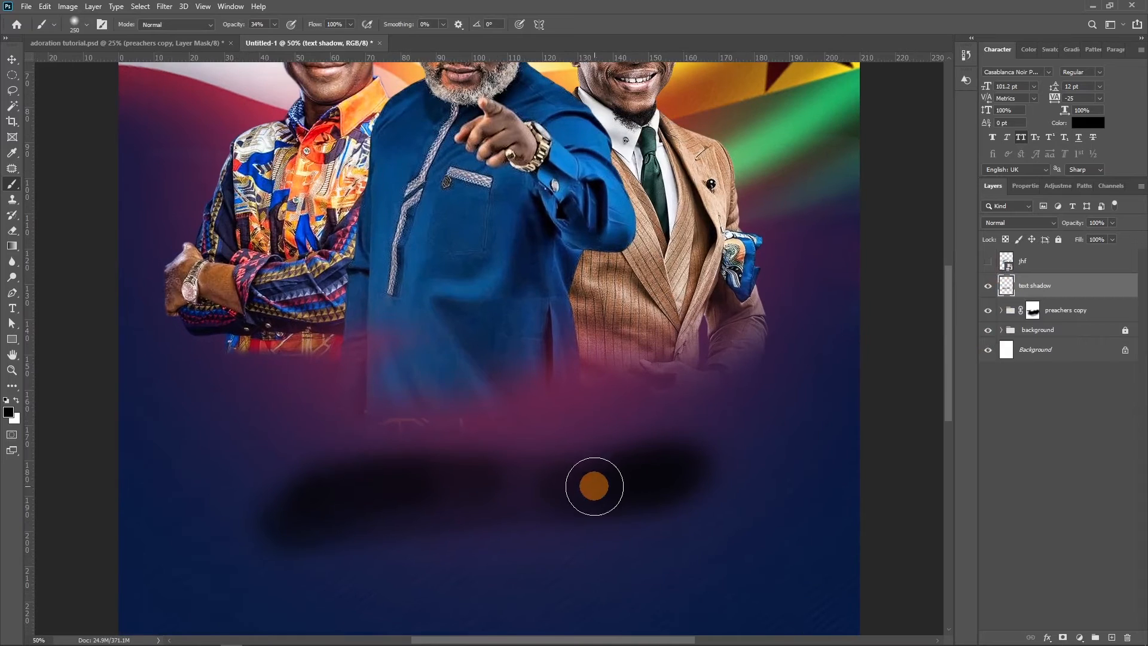
{"action": "key", "text": "ctrl+plus"}
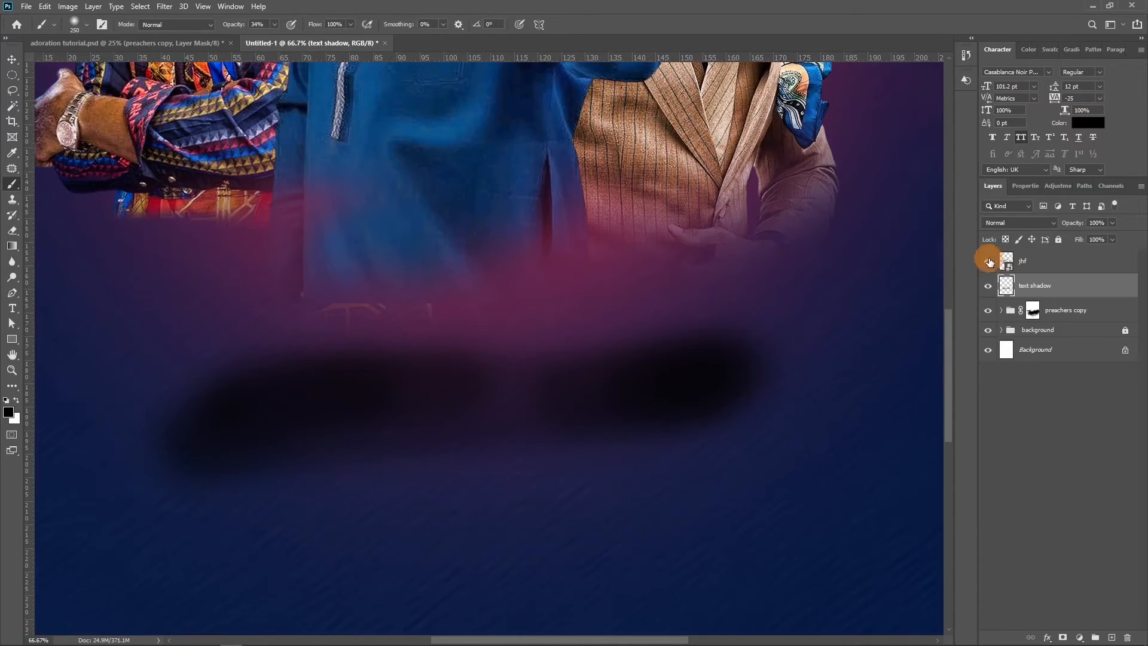
{"action": "left_click", "coordinate": [990, 261]}
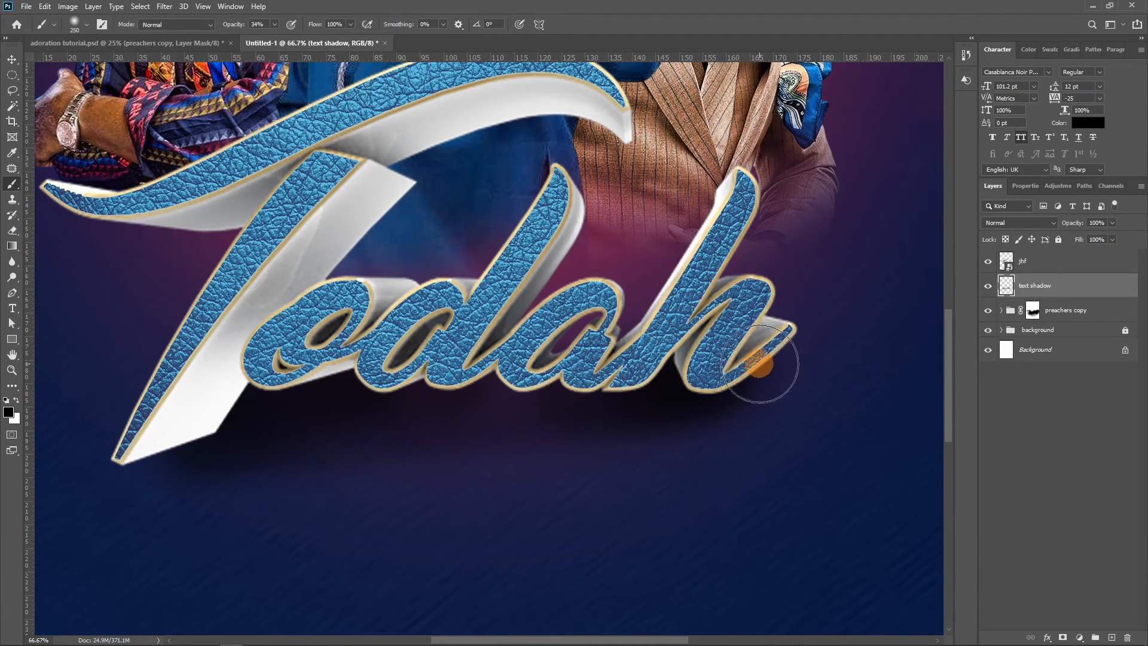
Refine the shadow under the letters with a 125 px brush and set the text shadow layer's opacity to 76%
{"action": "key", "text": "bracketleft"}
{"action": "key", "text": "bracketleft"}
{"action": "key", "text": "bracketleft"}
{"action": "key", "text": "bracketleft"}
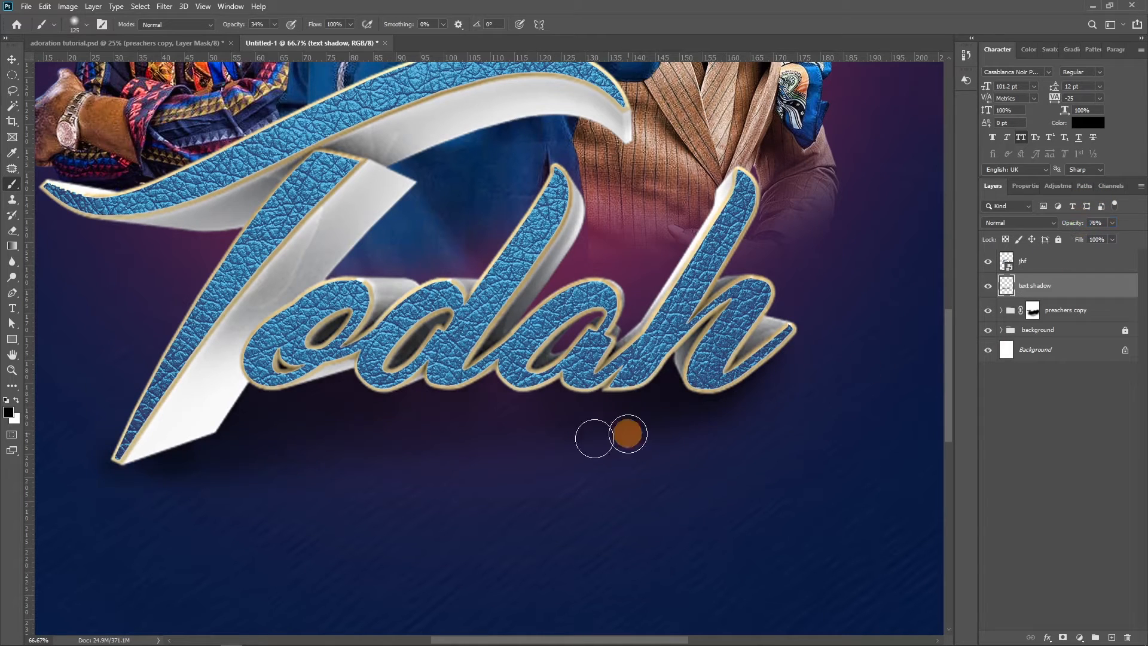
Add a Drop Shadow layer style to the jhf title layer
{"action": "key", "text": "v"}
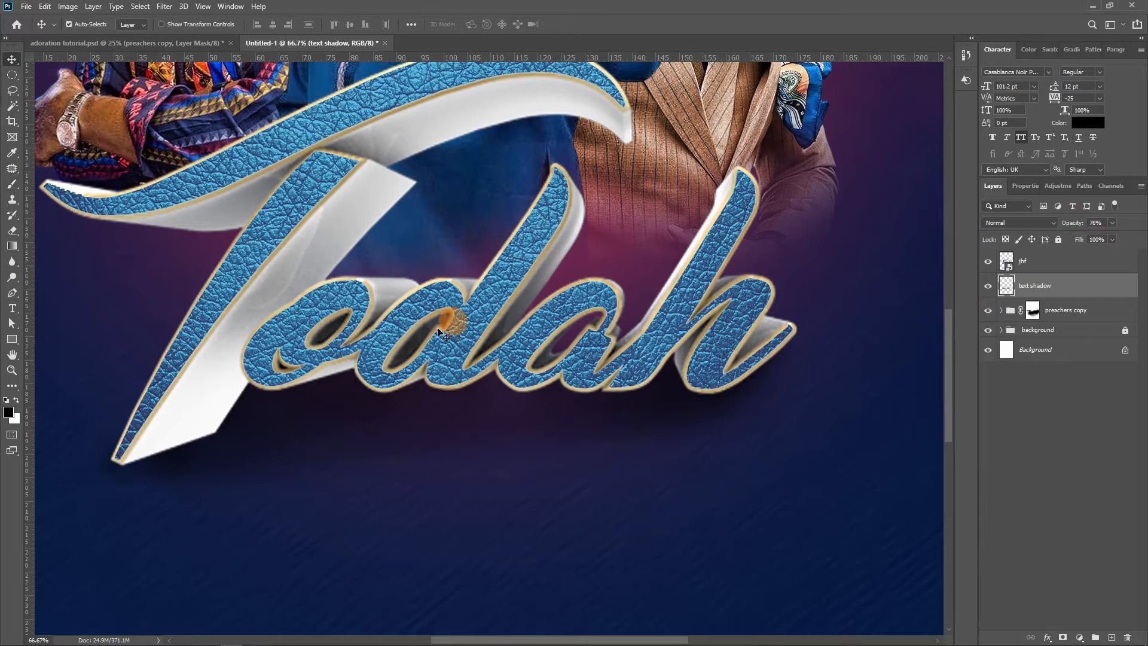
{"action": "left_click", "coordinate": [1043, 262]}
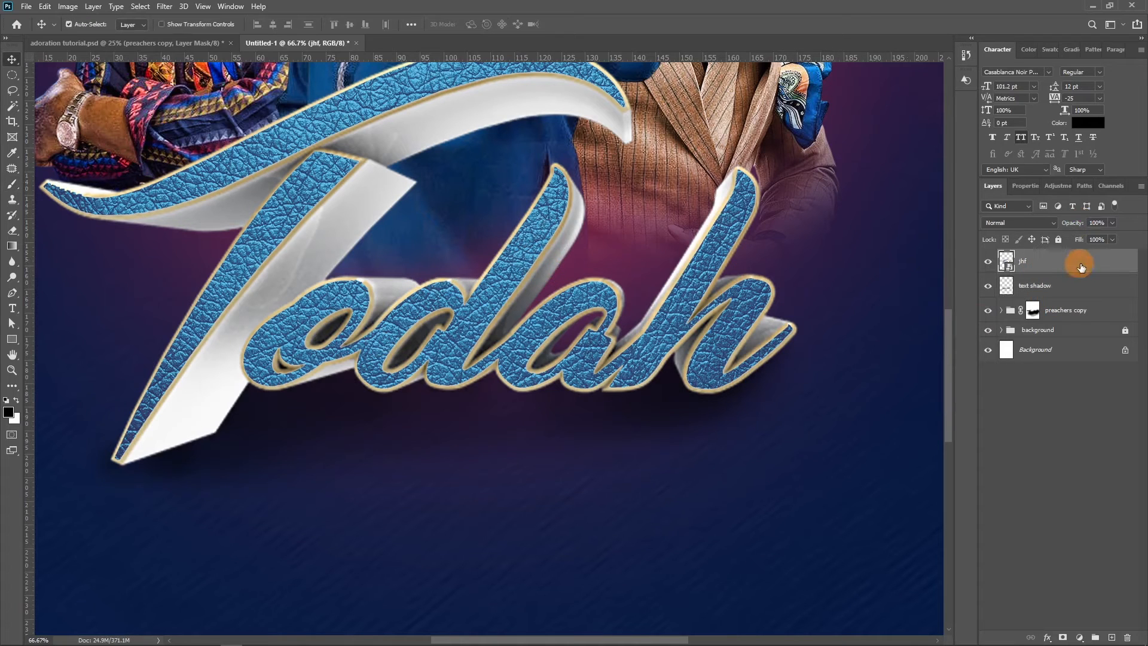
{"action": "double_click", "coordinate": [1113, 265]}
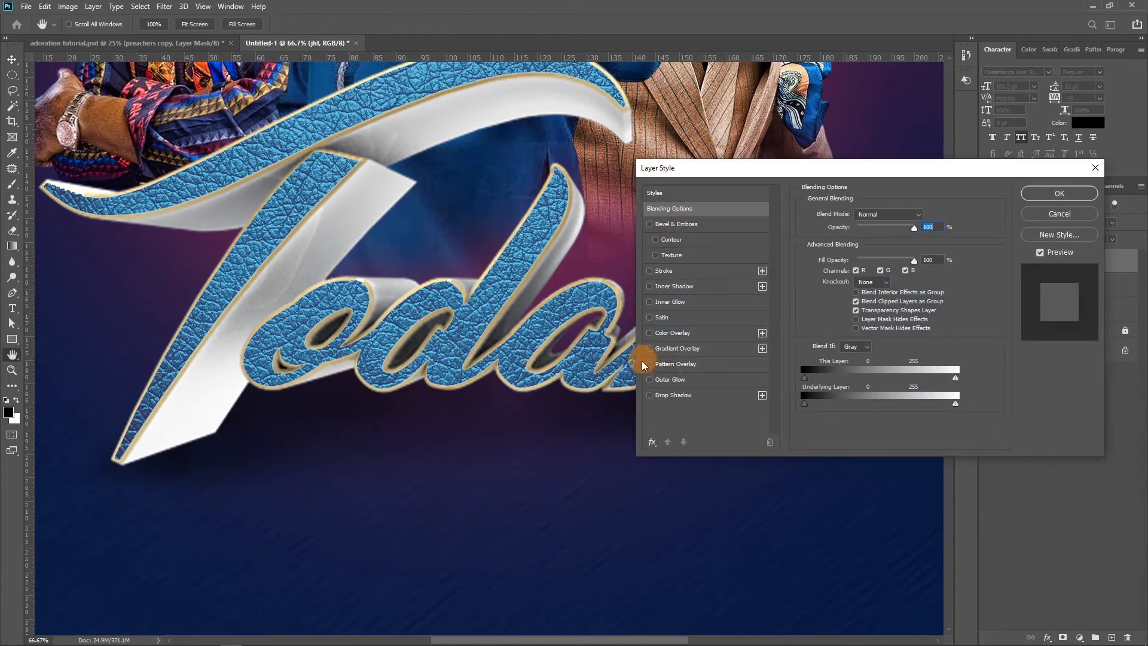
{"action": "left_click", "coordinate": [650, 395]}
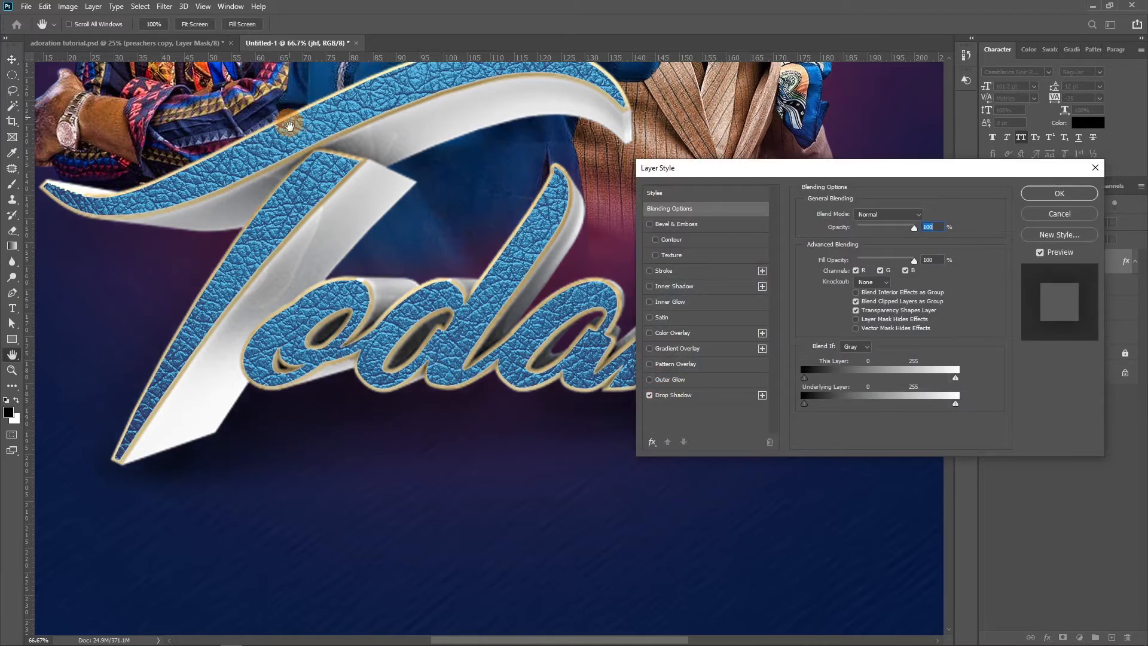
{"action": "left_click", "coordinate": [1046, 198]}
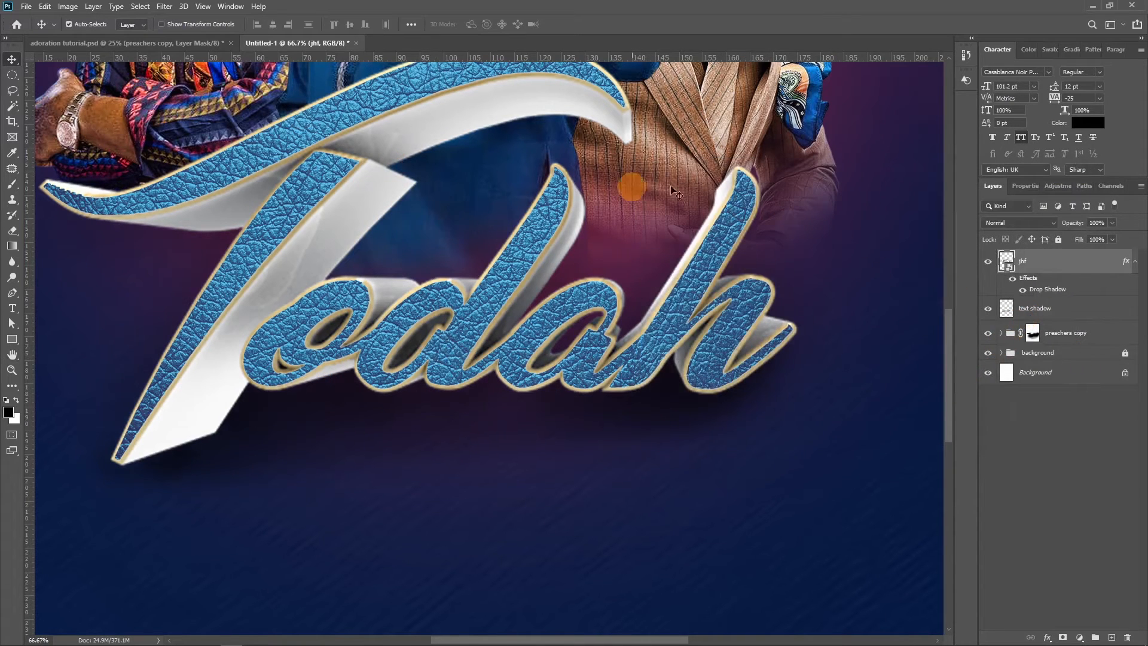
Compare the title with and without its Drop Shadow, and add a layer named shadow on guest directly beneath the jhf layer
{"action": "left_click", "coordinate": [1023, 289]}
{"action": "left_click", "coordinate": [1023, 289]}
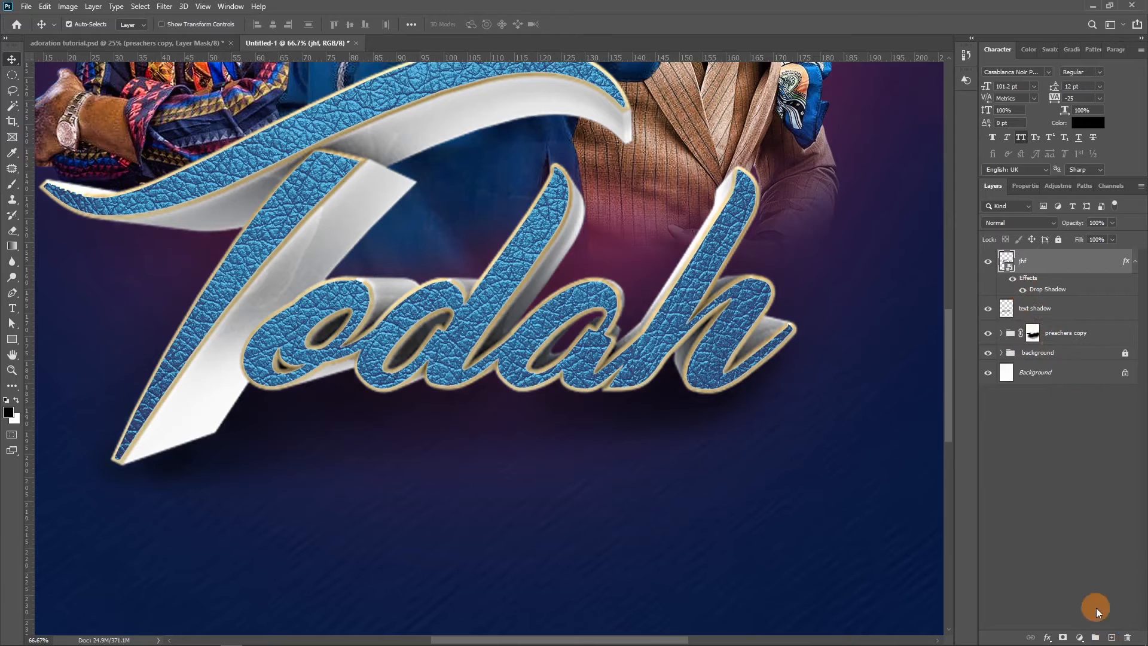
{"action": "left_click", "coordinate": [1111, 637]}
{"action": "left_click_drag", "start_coordinate": [1032, 263], "coordinate": [975, 333]}
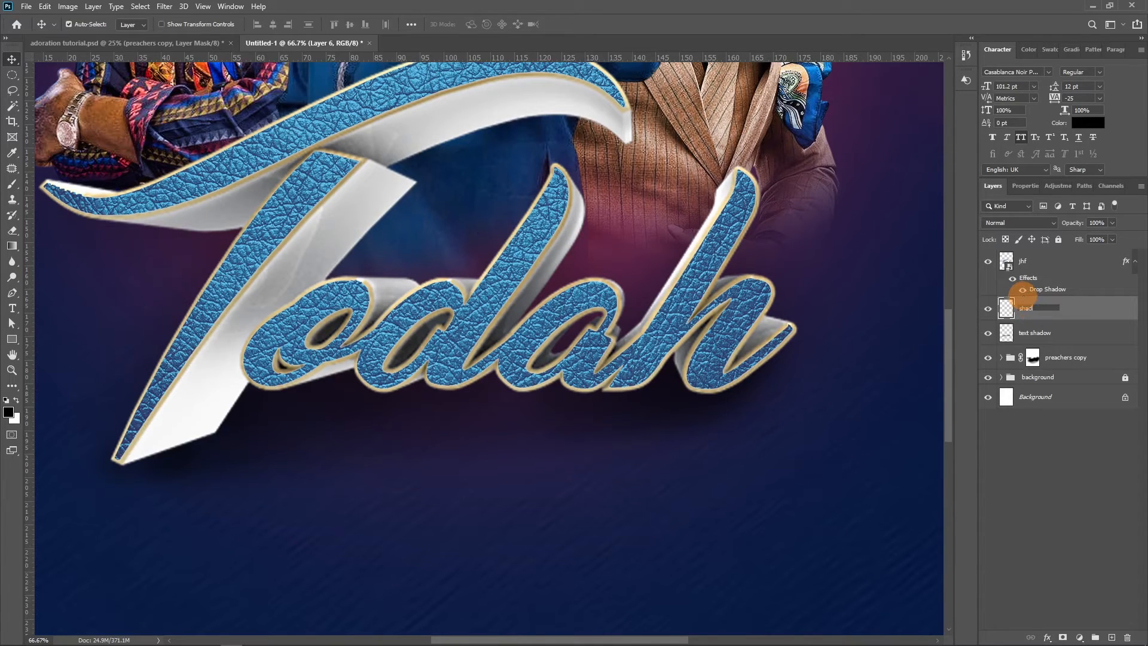
{"action": "key", "text": "Return"}
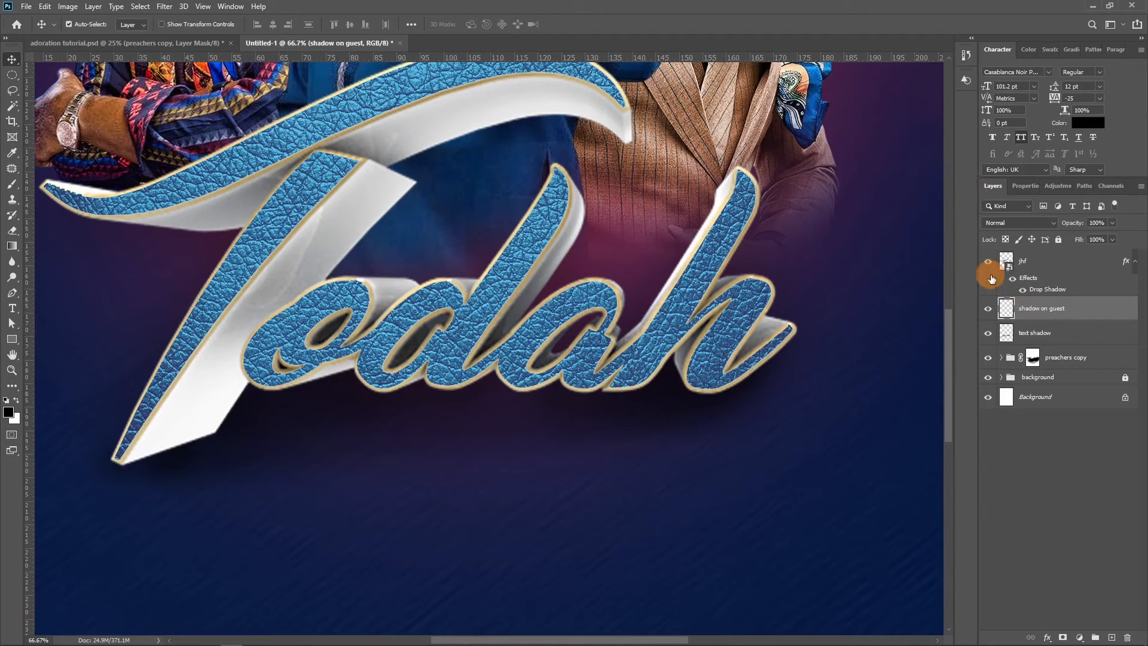
Paint a soft black shadow over the men around the title on the shadow on guest layer with a 700 px brush at 20% opacity
{"action": "key", "text": "ctrl+minus"}
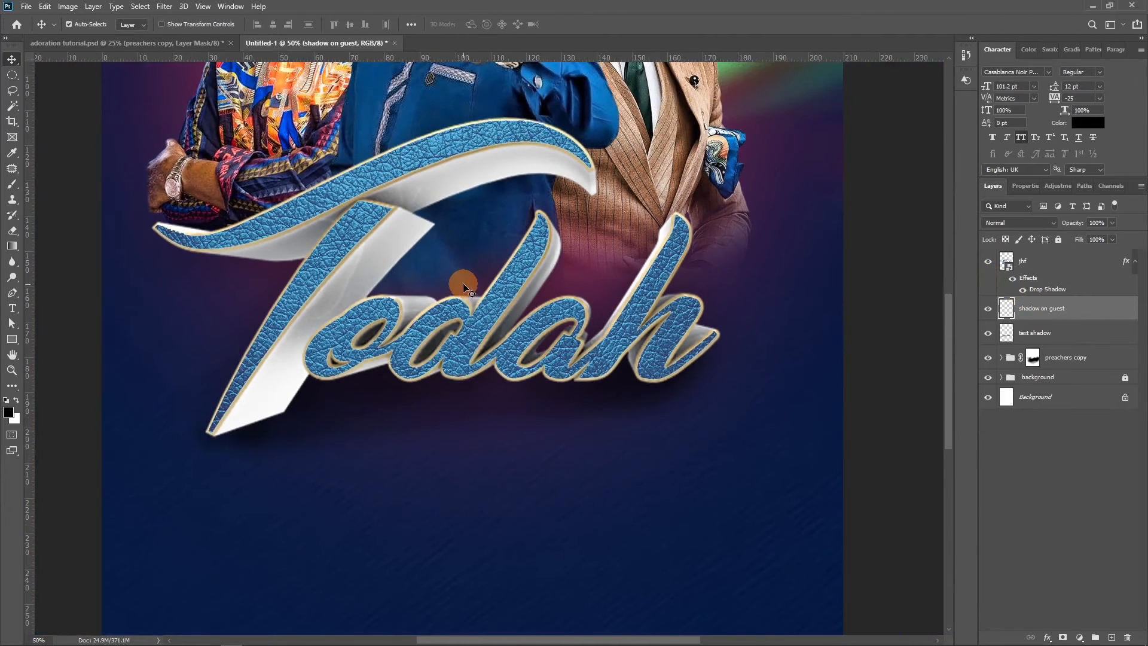
{"action": "key", "text": "ctrl+minus"}
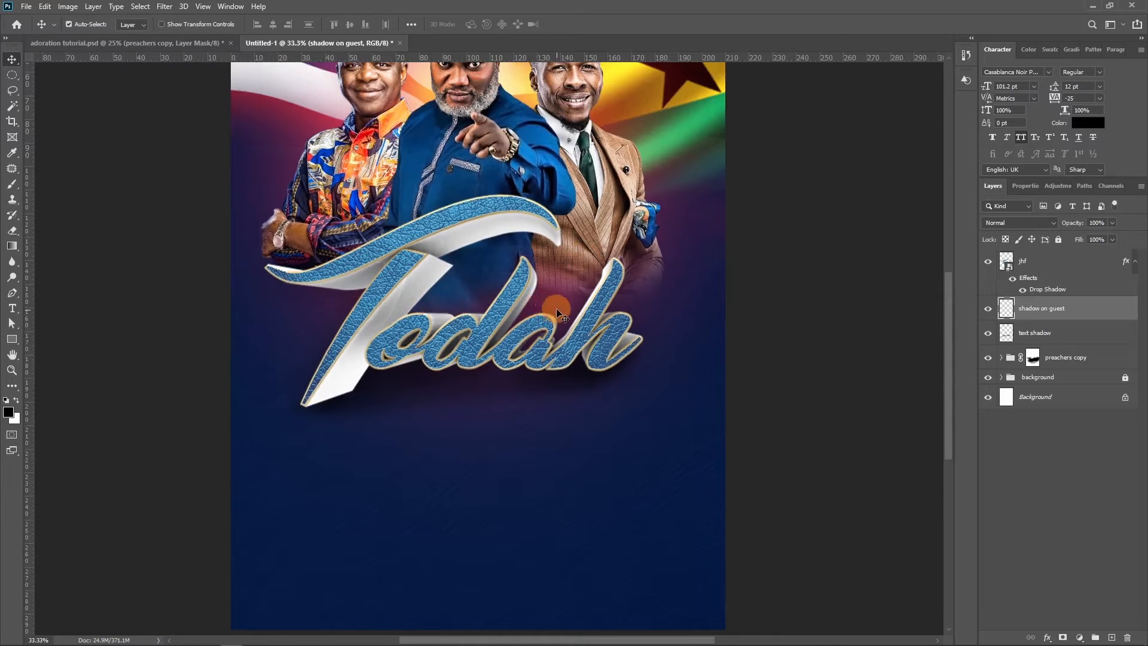
{"action": "key", "text": "b"}
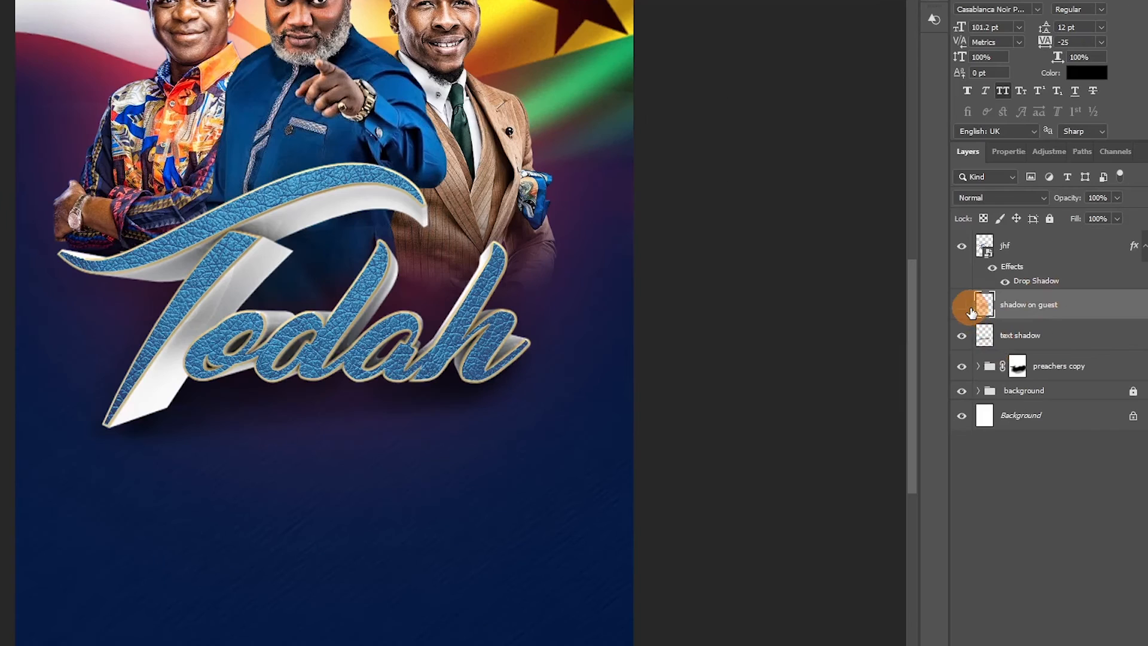
Hide and show the shadow on guest layer, the text shadow layer and the title's Drop Shadow to compare the shadow effect
{"action": "left_click", "coordinate": [970, 310]}
{"action": "left_click", "coordinate": [970, 310]}
{"action": "left_click", "coordinate": [962, 312]}
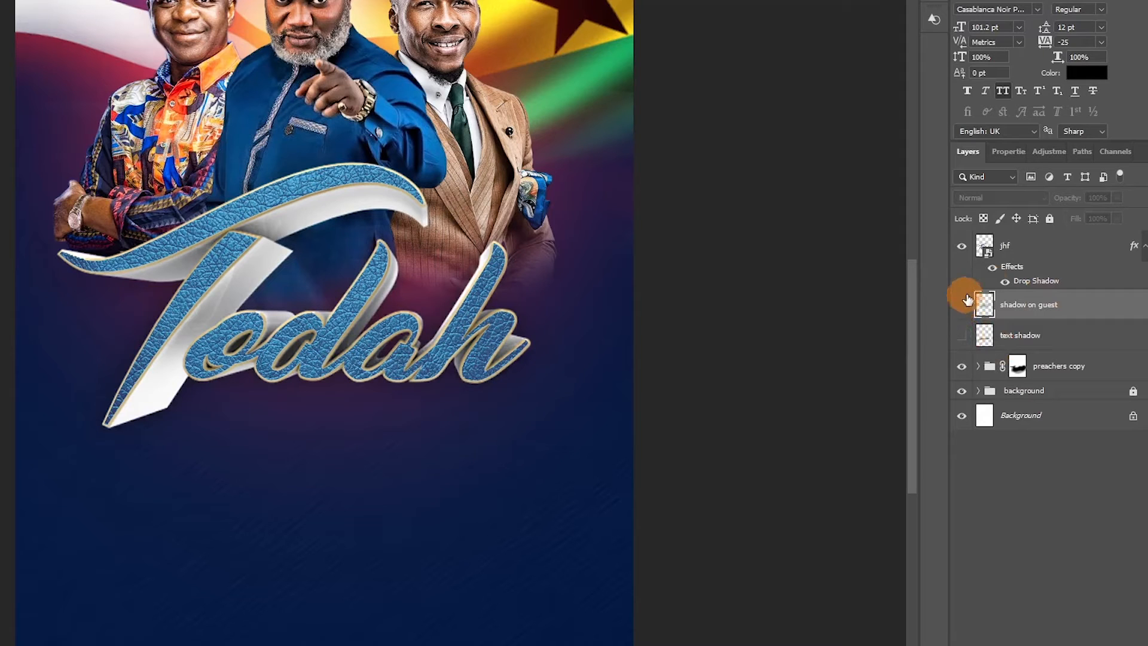
{"action": "left_click", "coordinate": [999, 279]}
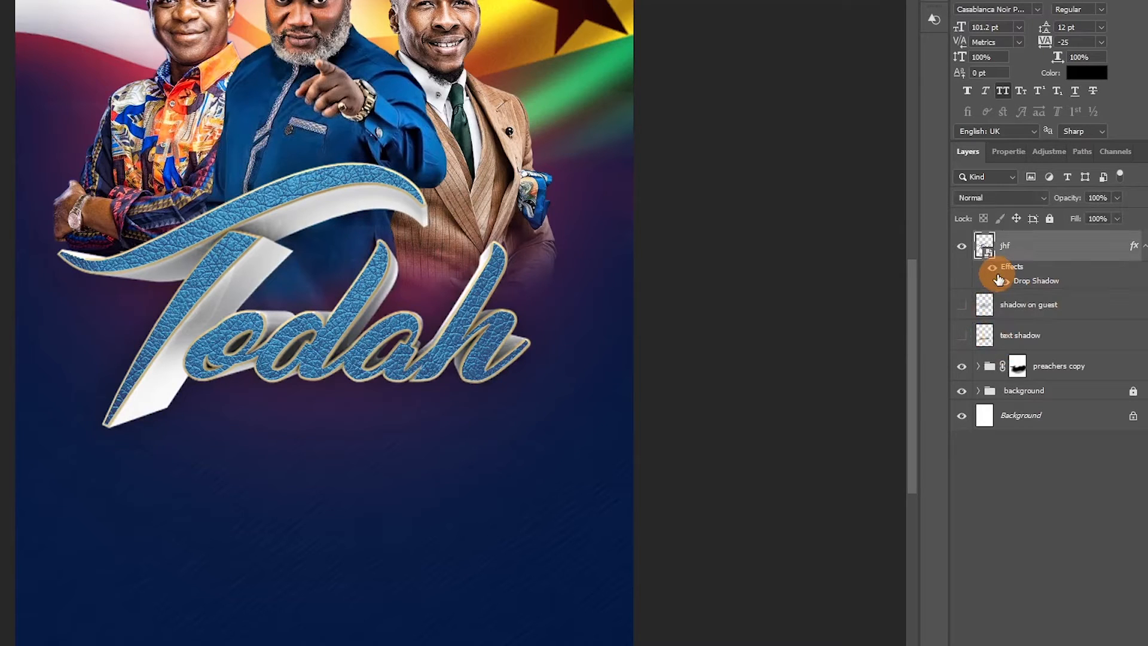
{"action": "left_click", "coordinate": [992, 267]}
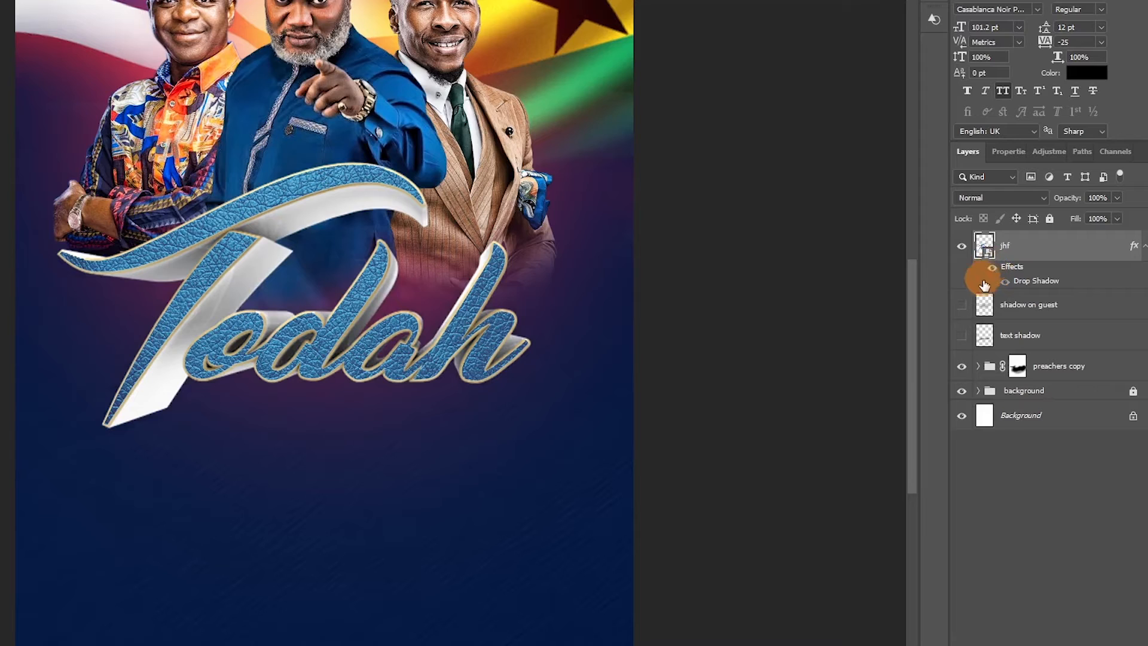
{"action": "left_click", "coordinate": [967, 307]}
{"action": "left_click", "coordinate": [962, 336]}
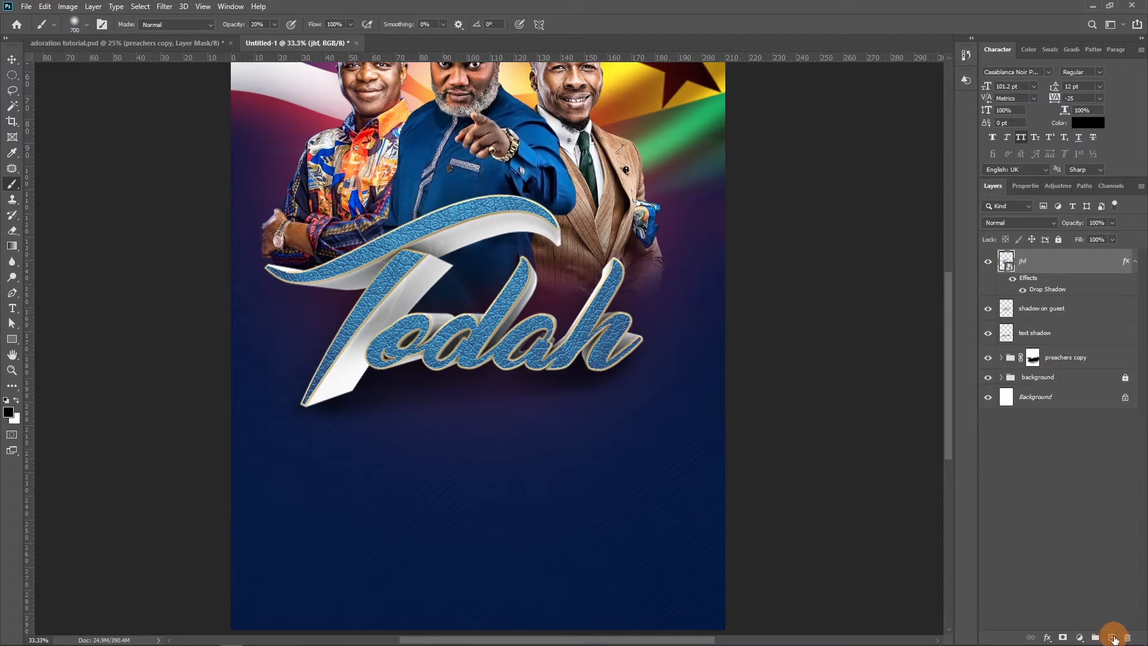
Add a new layer above the title and fill it with a vertical black-to-white linear gradient, black at the top
{"action": "left_click", "coordinate": [1112, 637]}
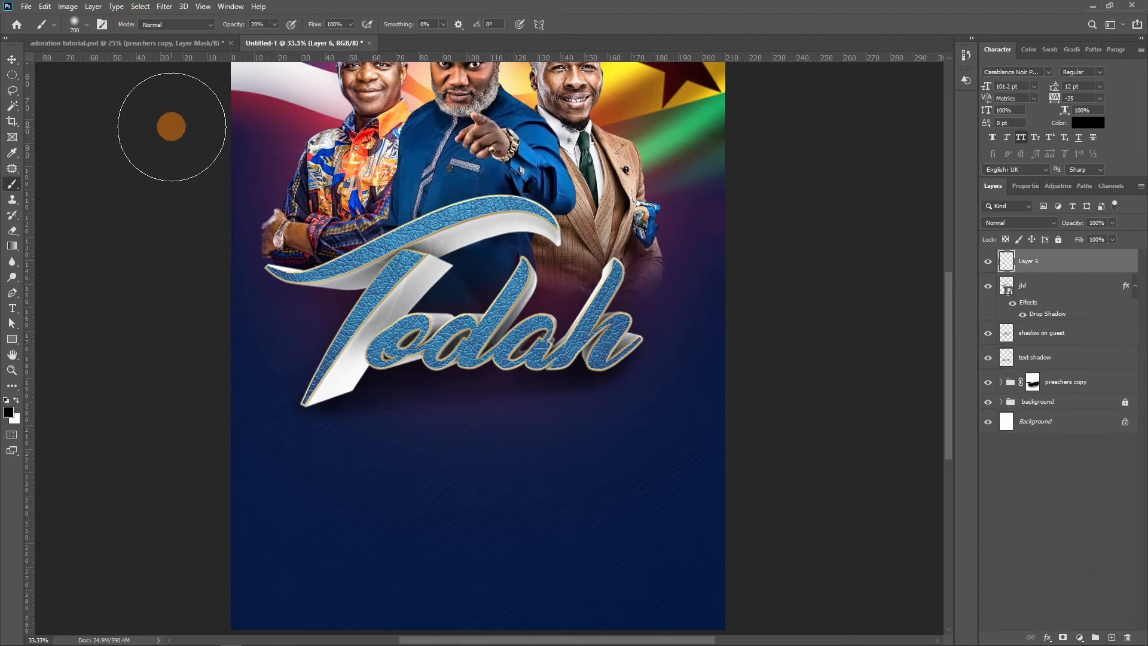
{"action": "key", "text": "g"}
{"action": "left_click", "coordinate": [113, 24]}
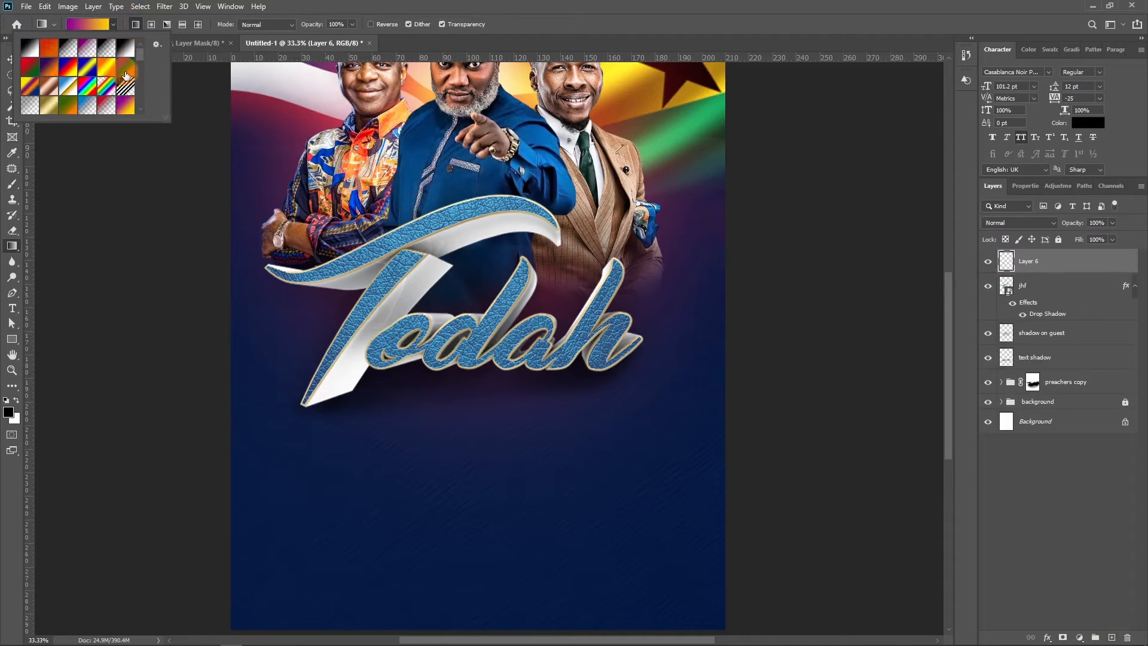
{"action": "left_click", "coordinate": [125, 50]}
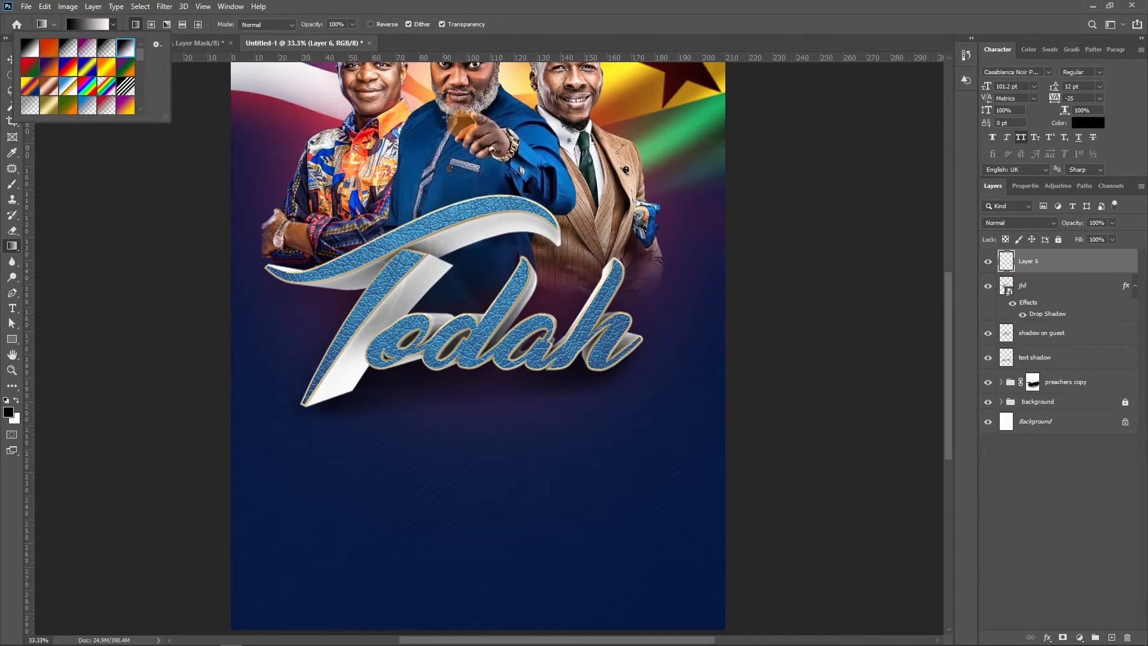
{"action": "left_click", "coordinate": [472, 84]}
{"action": "left_click_drag", "start_coordinate": [476, 473], "coordinate": [461, 580]}
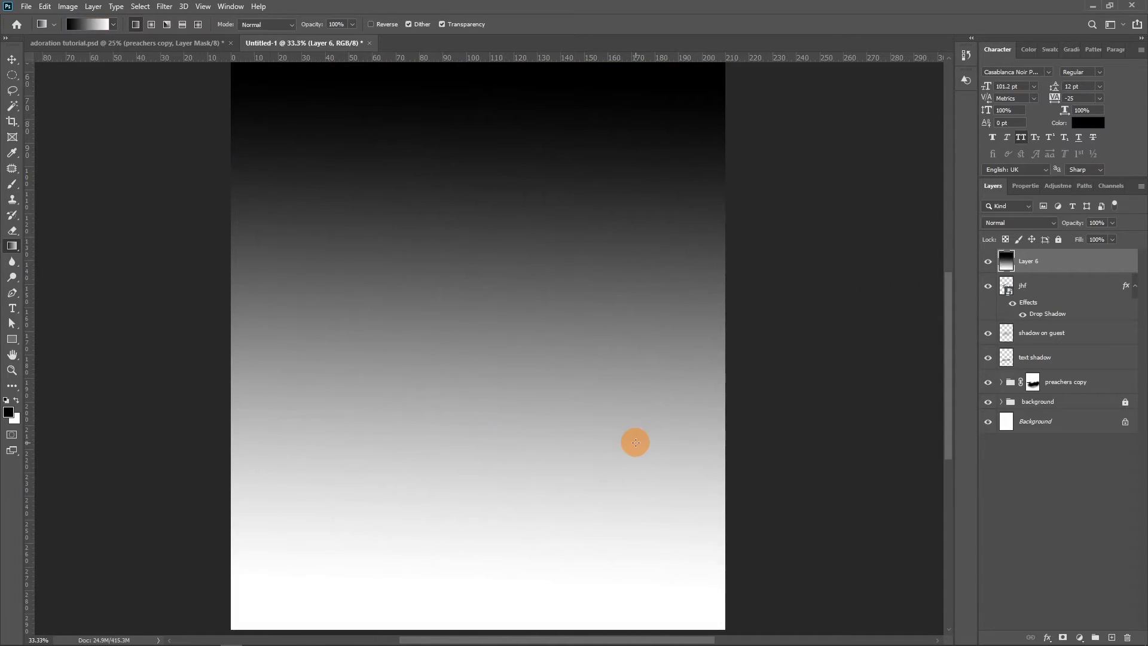
Transform the gradient layer into a vertically flipped band about 30% of its original height, and place it over the Todah title
{"action": "key", "text": "ctrl+minus"}
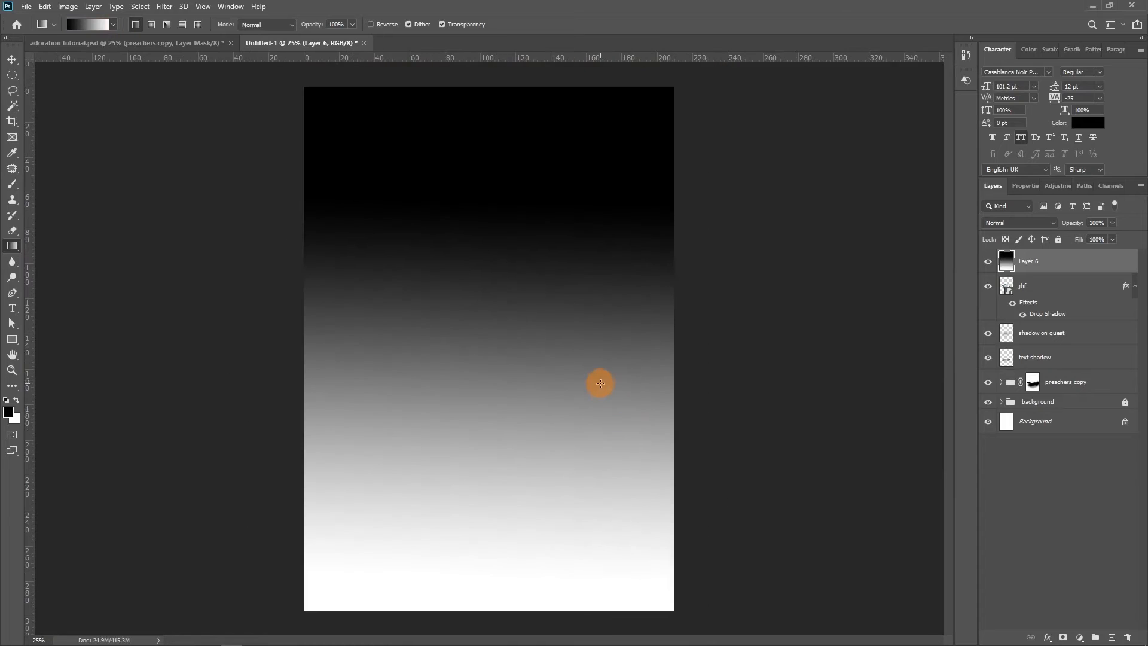
{"action": "key", "text": "ctrl+t"}
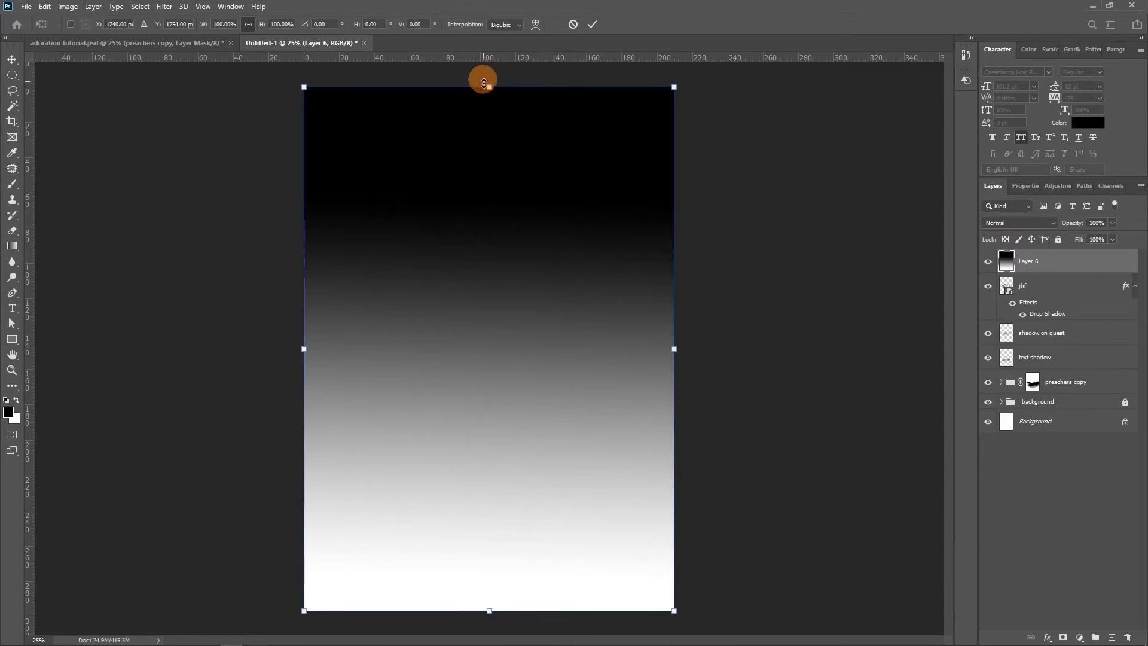
{"action": "left_click_drag", "start_coordinate": [486, 91], "coordinate": [479, 321]}
{"action": "left_click_drag", "start_coordinate": [472, 403], "coordinate": [474, 434]}
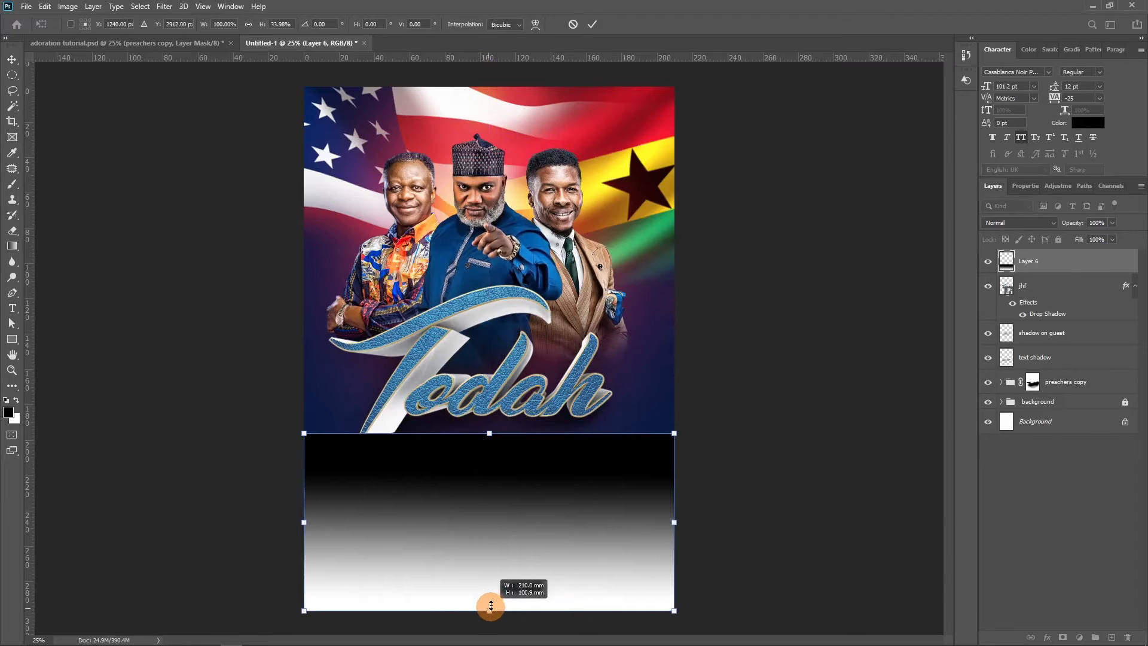
{"action": "left_click_drag", "start_coordinate": [489, 608], "coordinate": [486, 590]}
{"action": "left_click_drag", "start_coordinate": [492, 397], "coordinate": [485, 543]}
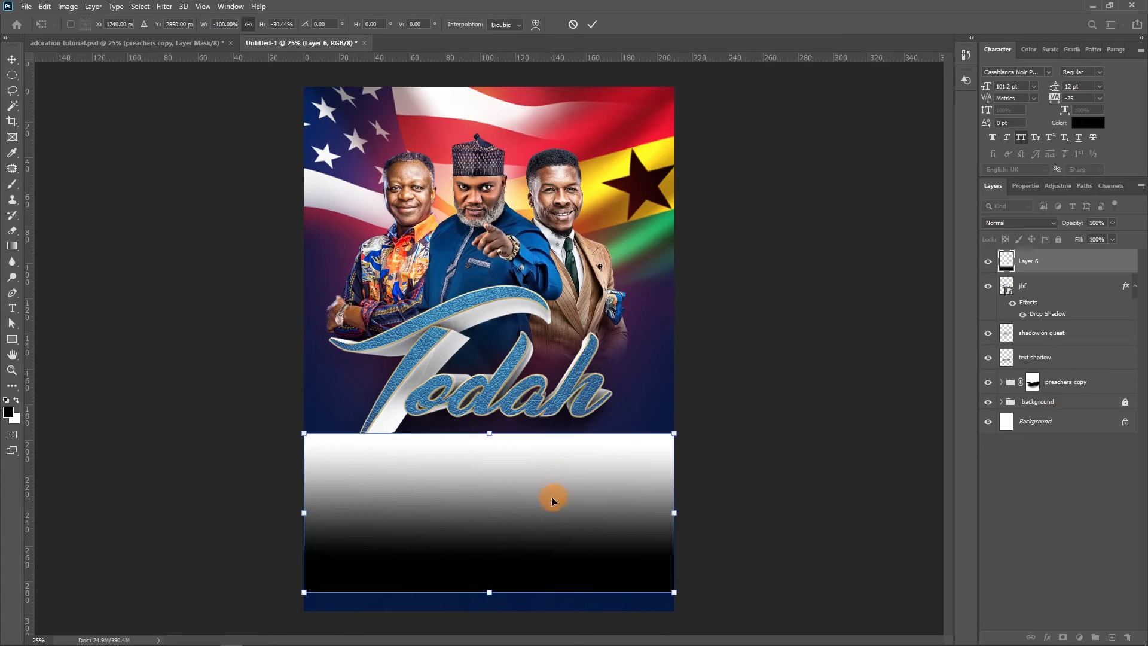
{"action": "left_click_drag", "start_coordinate": [549, 497], "coordinate": [542, 350]}
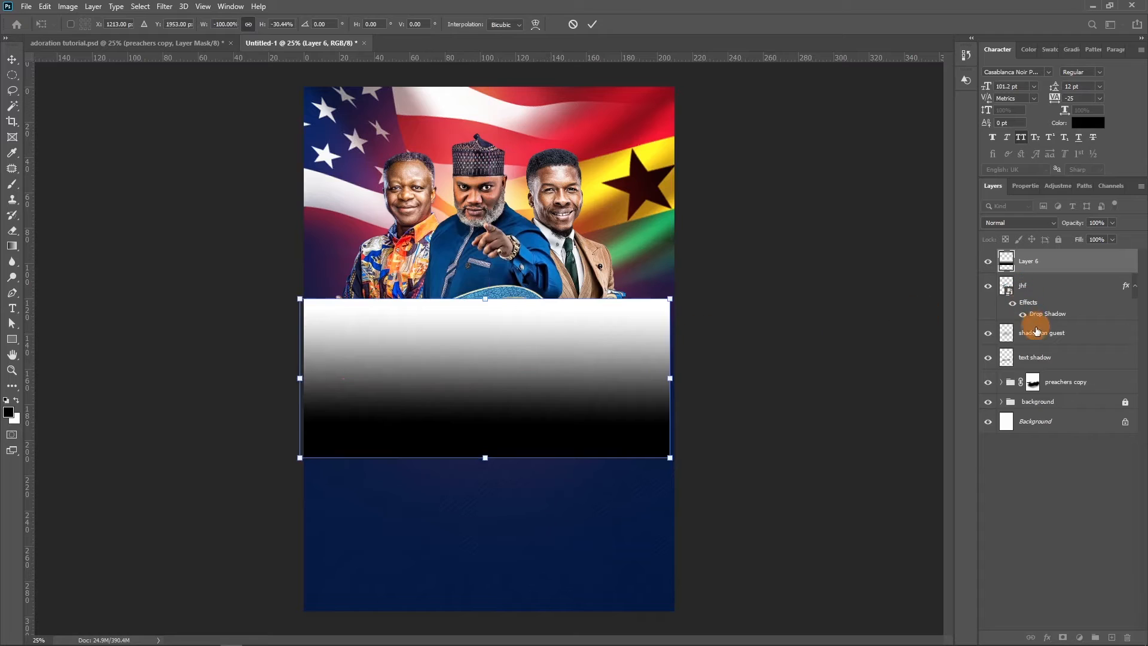
{"action": "left_click_drag", "start_coordinate": [1010, 273], "coordinate": [564, 387]}
{"action": "key", "text": "g"}
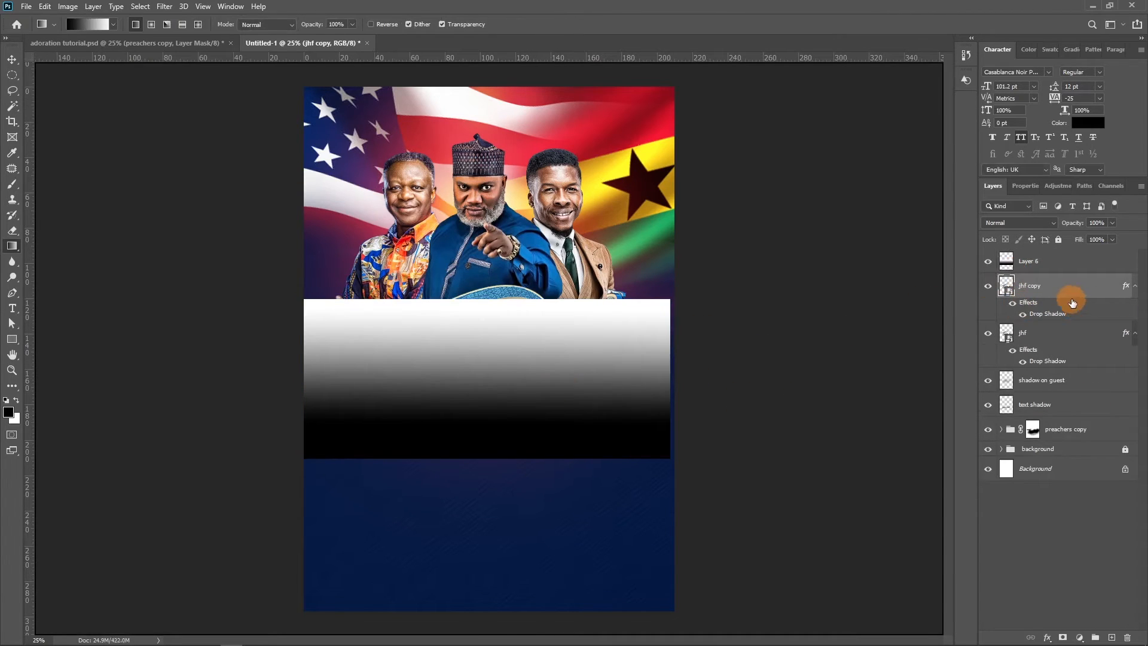
{"action": "key", "text": "ctrl+z"}
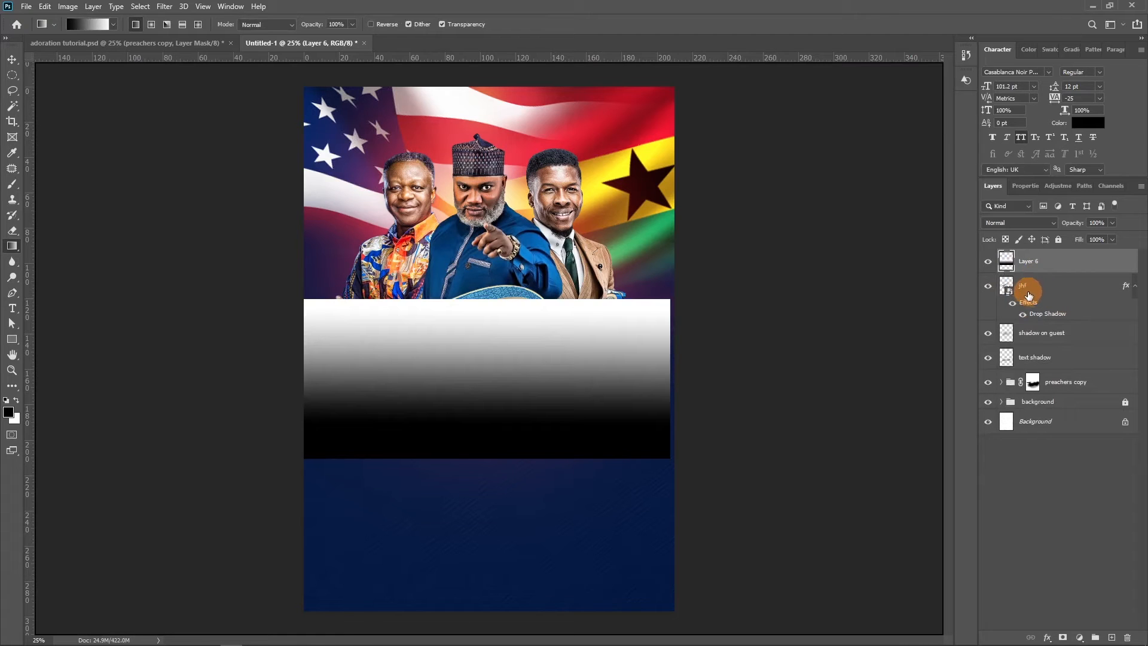
Clip the gradient layer to the jhf title layer and set its blend mode to Soft Light
{"action": "left_click", "coordinate": [1011, 271], "text": "alt"}
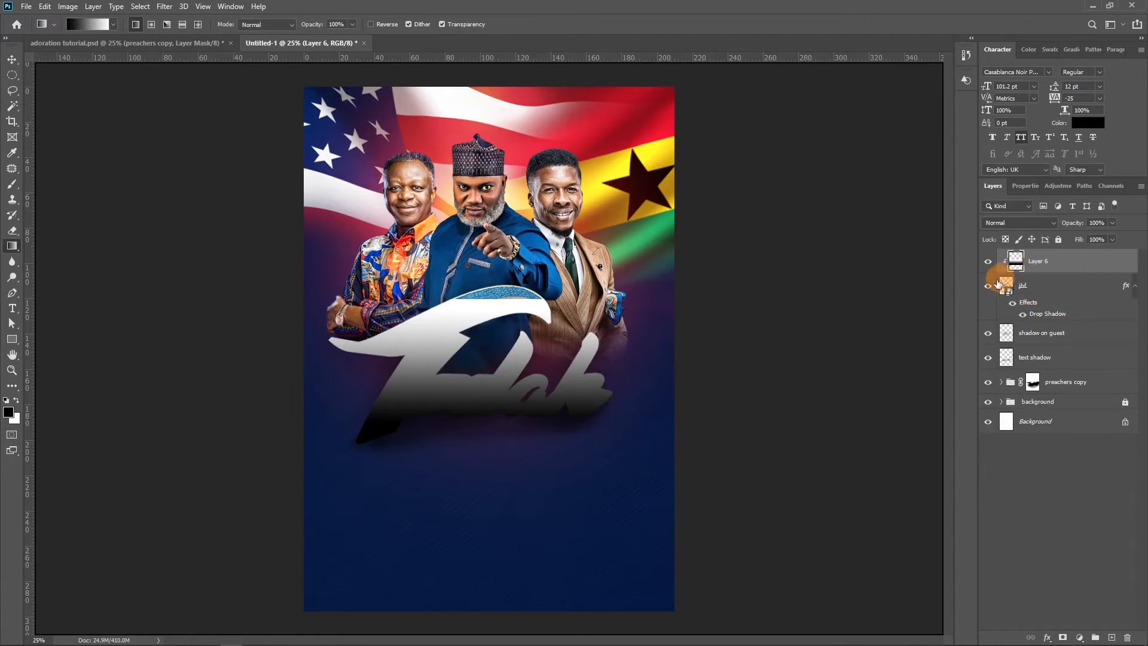
{"action": "left_click", "coordinate": [996, 222]}
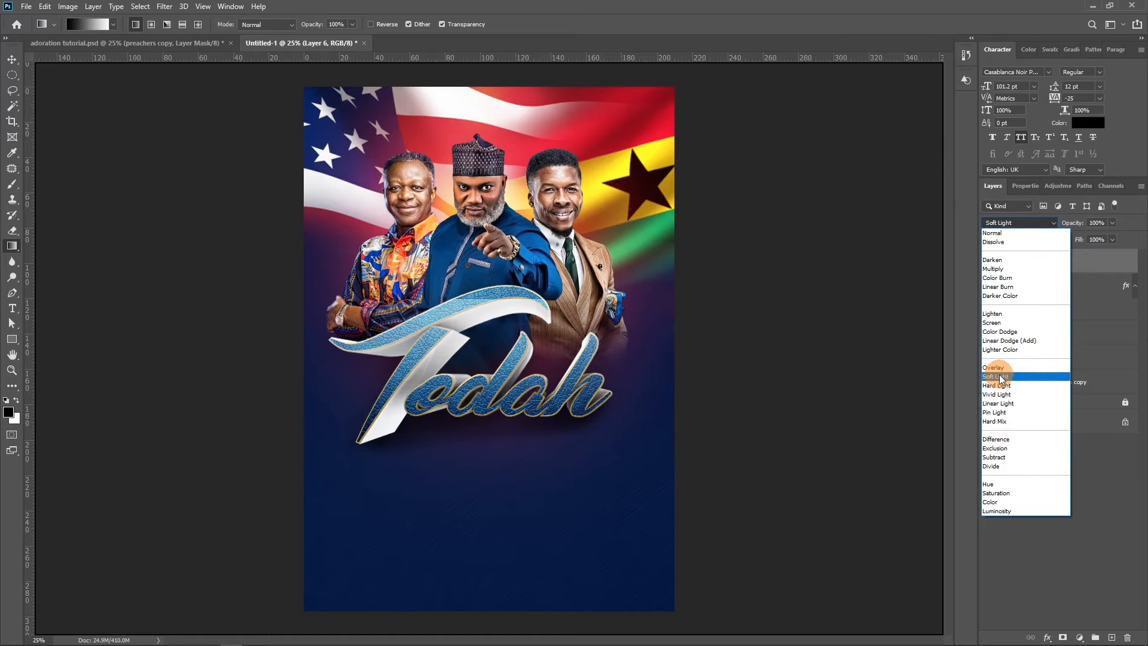
{"action": "left_click", "coordinate": [1001, 378]}
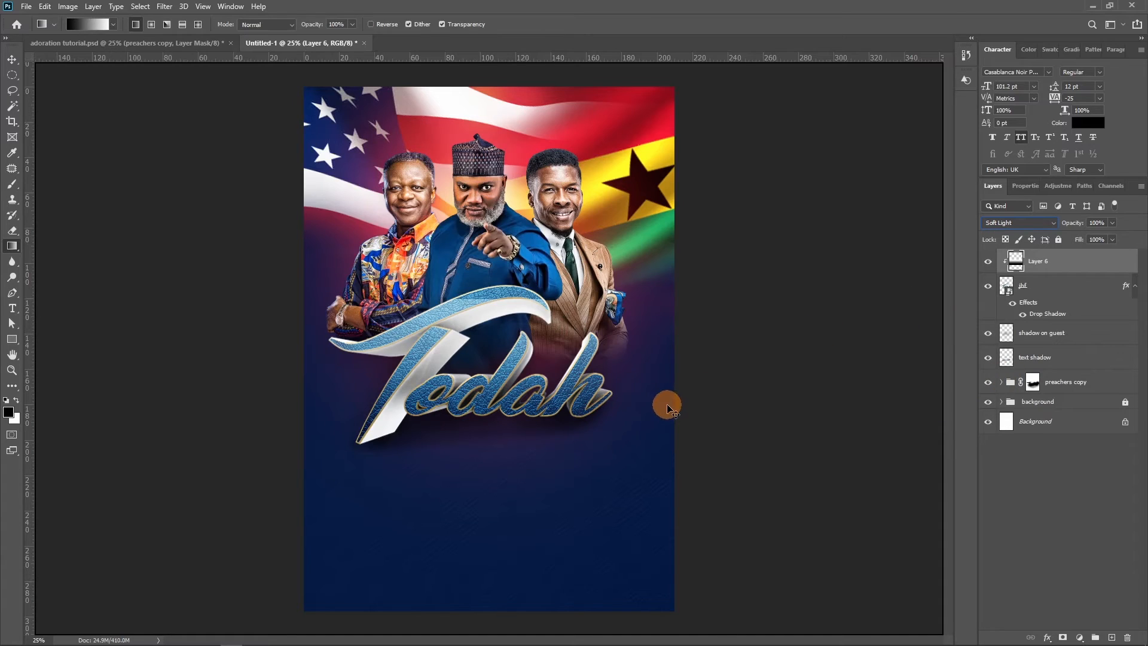
{"action": "key", "text": "ctrl+plus"}
{"action": "key", "text": "ctrl+plus"}
{"action": "key", "text": "ctrl+plus"}
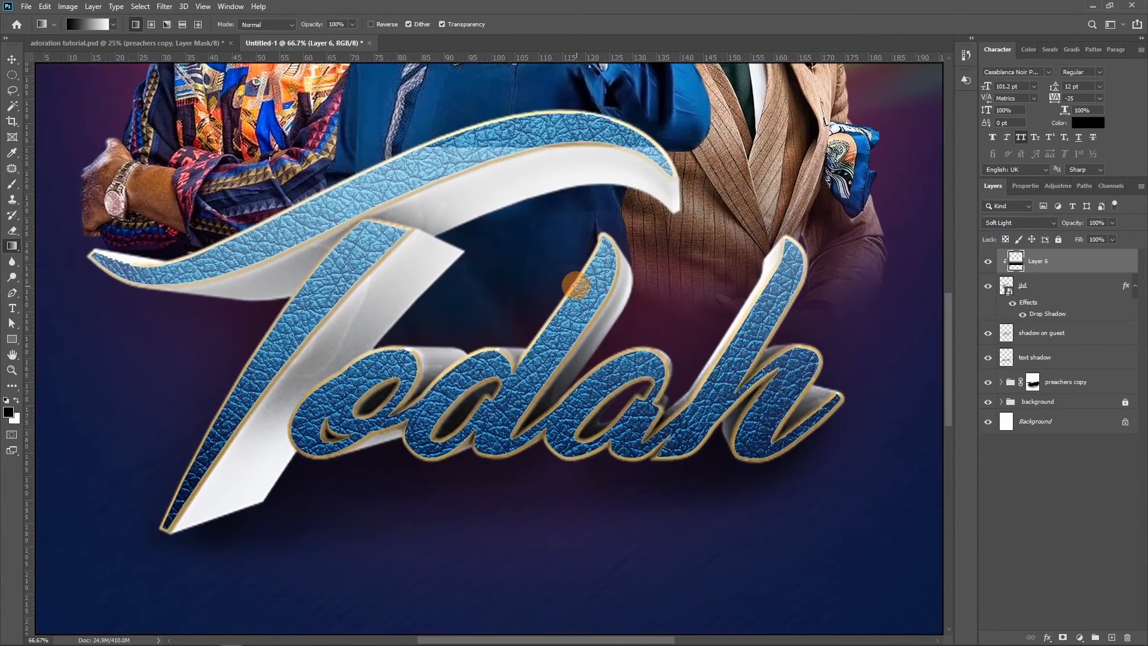
Add a layer mask to the gradient layer and mask out its upper part along the T's crossbar with a black 100% opacity brush
{"action": "key", "text": "ctrl+minus"}
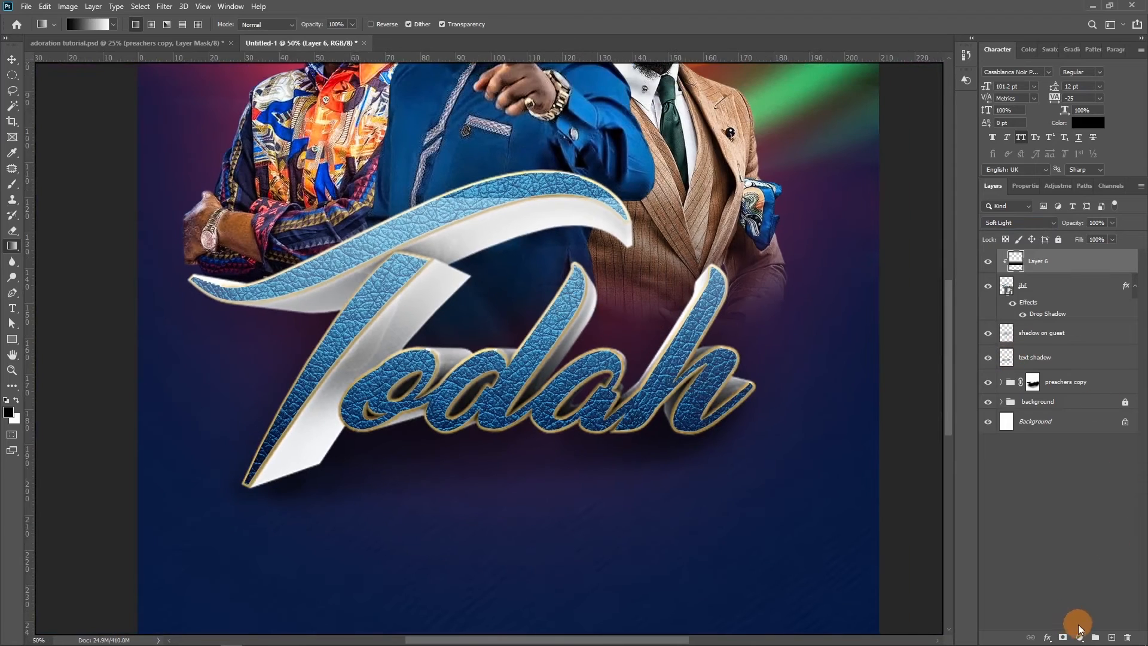
{"action": "left_click", "coordinate": [1065, 638]}
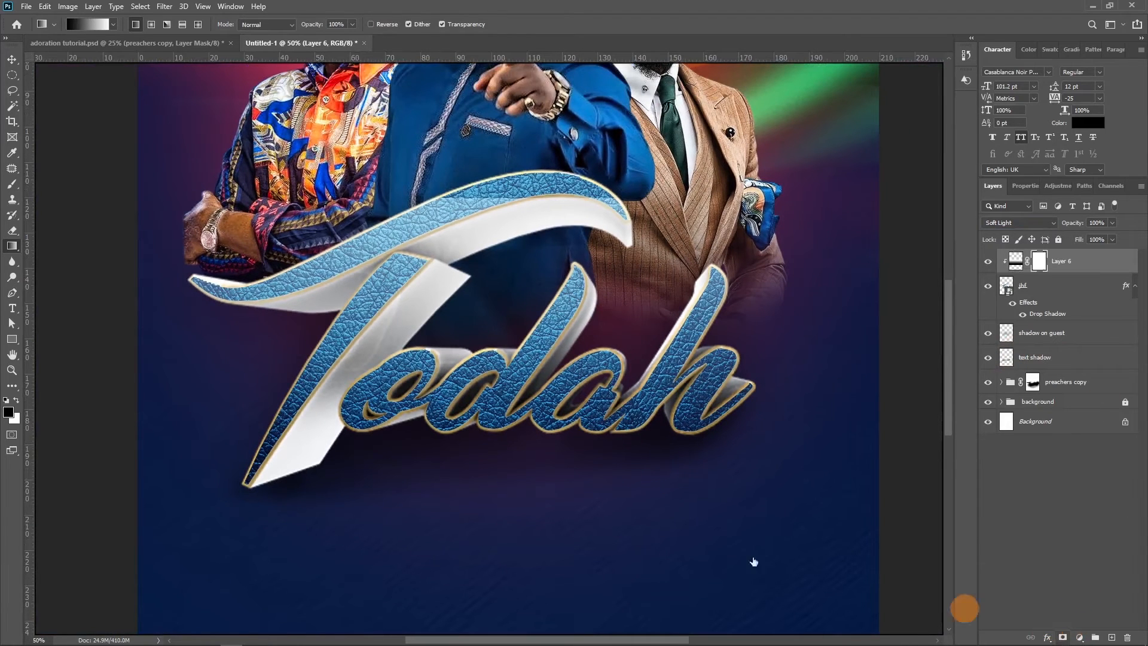
{"action": "key", "text": "b"}
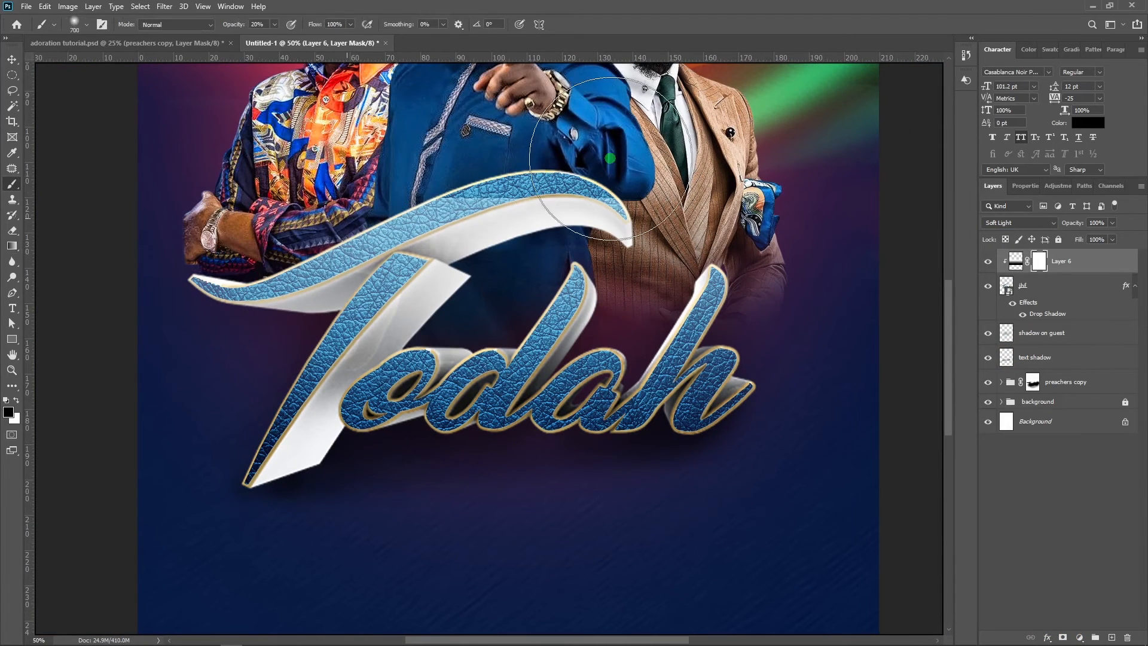
{"action": "left_click_drag", "start_coordinate": [252, 33], "coordinate": [281, 33]}
{"action": "mouse_move", "coordinate": [179, 231]}
{"action": "left_mouse_down"}
{"action": "mouse_move", "coordinate": [717, 222]}
{"action": "mouse_move", "coordinate": [221, 229]}
{"action": "left_mouse_up"}
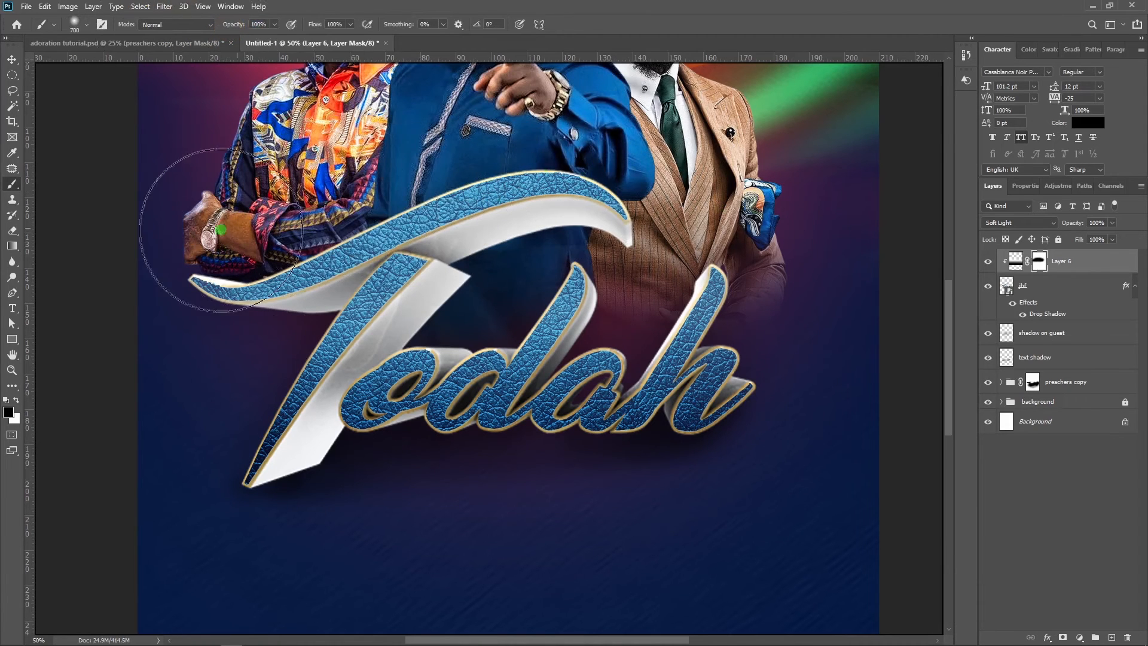
{"action": "left_click", "coordinate": [577, 161]}
{"action": "mouse_move", "coordinate": [577, 162]}
{"action": "left_mouse_down"}
{"action": "mouse_move", "coordinate": [526, 218]}
{"action": "mouse_move", "coordinate": [474, 141]}
{"action": "mouse_move", "coordinate": [468, 226]}
{"action": "mouse_move", "coordinate": [173, 170]}
{"action": "left_mouse_up"}
Reduce the gradient layer to 55% opacity and 87% fill, toggling its visibility to check the effect on the title
{"action": "left_click", "coordinate": [1097, 240]}
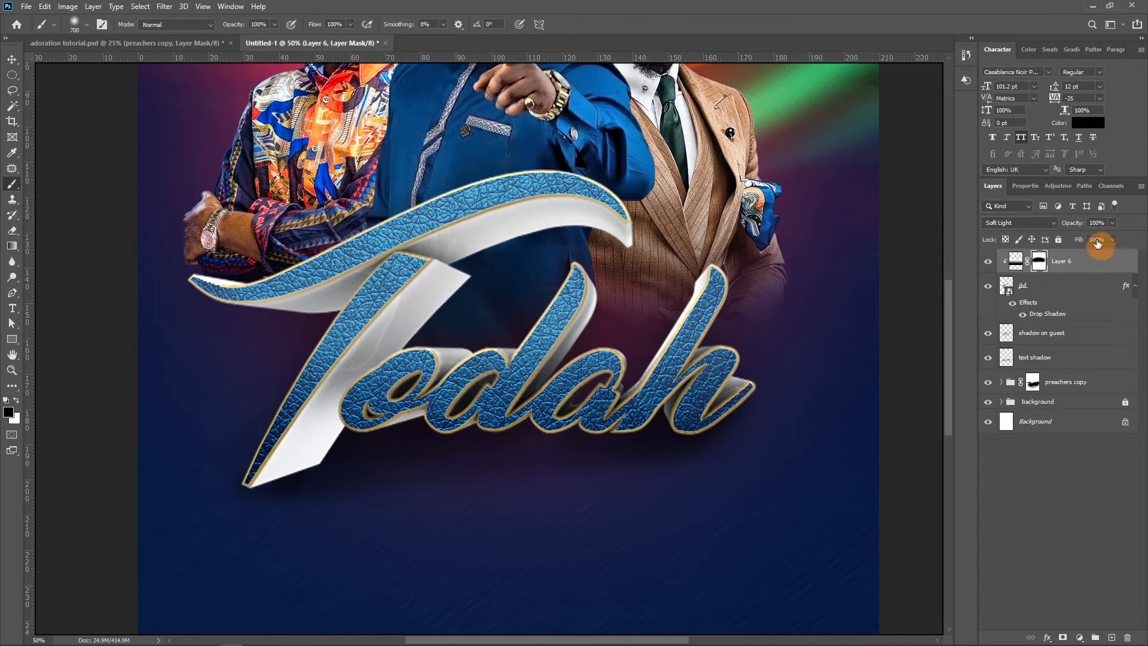
{"action": "left_click", "coordinate": [1056, 231]}
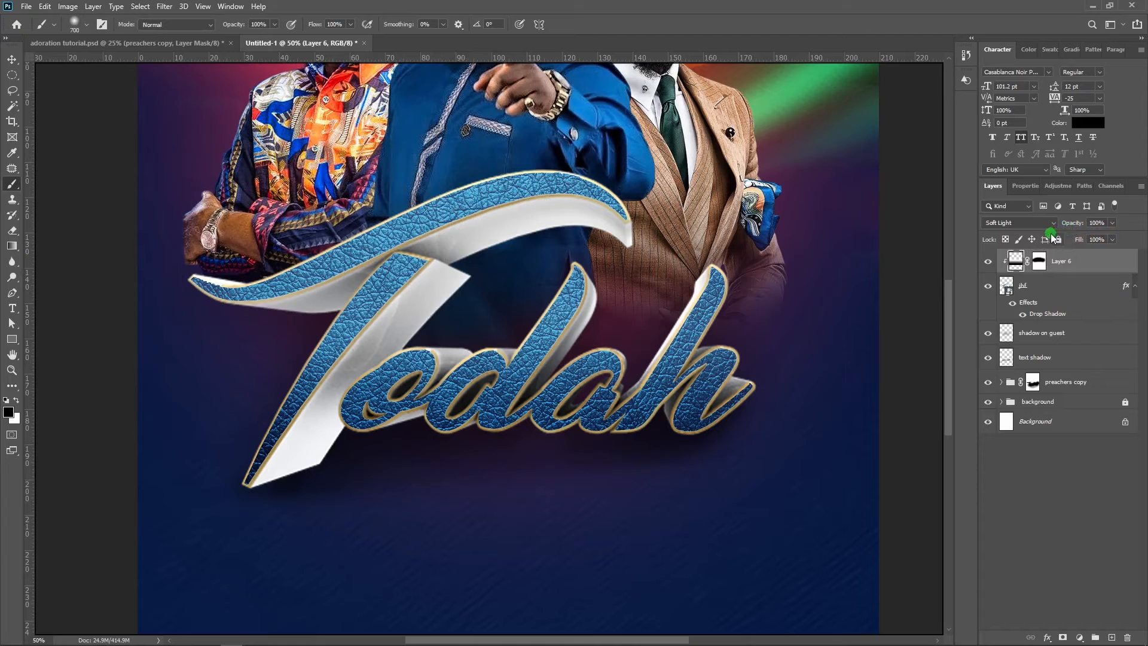
{"action": "left_click", "coordinate": [1075, 226]}
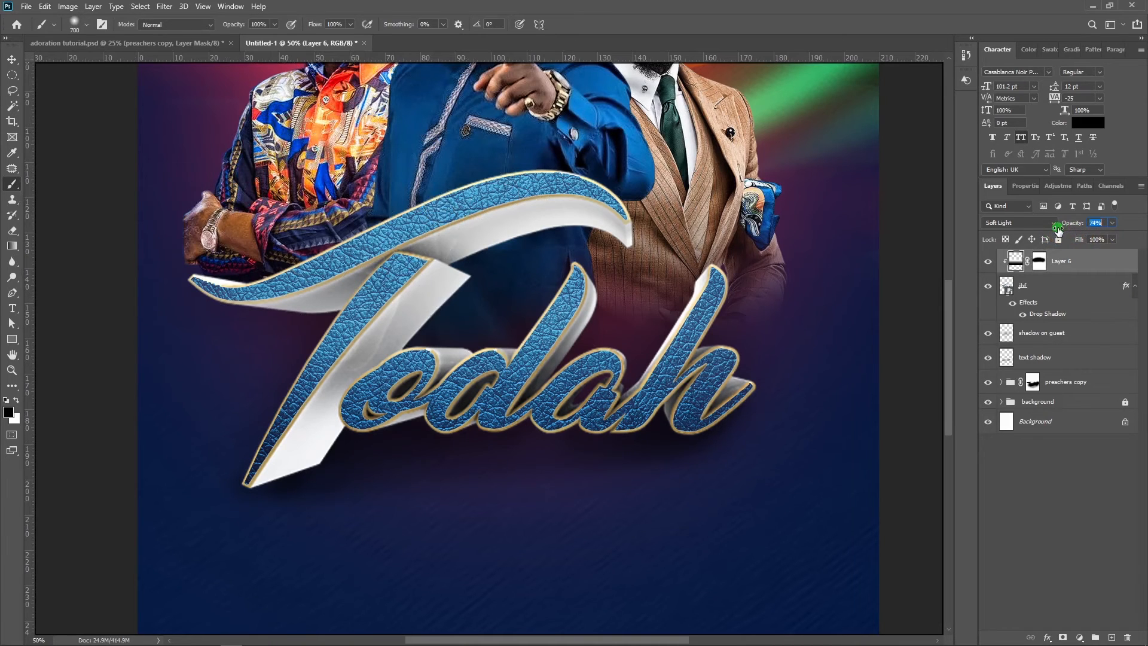
{"action": "left_click", "coordinate": [1004, 266]}
{"action": "left_click", "coordinate": [990, 262]}
{"action": "left_click", "coordinate": [990, 262]}
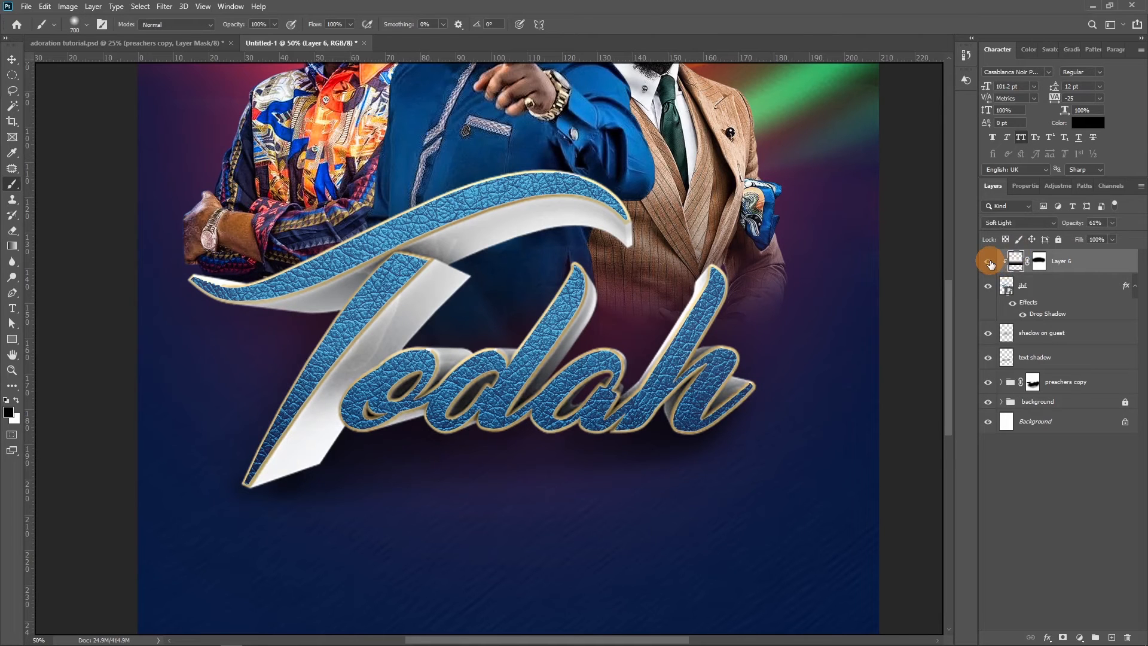
{"action": "mouse_move", "coordinate": [533, 249]}
{"action": "left_mouse_down"}
{"action": "mouse_move", "coordinate": [710, 448]}
{"action": "mouse_move", "coordinate": [710, 410]}
{"action": "mouse_move", "coordinate": [445, 443]}
{"action": "left_mouse_up"}
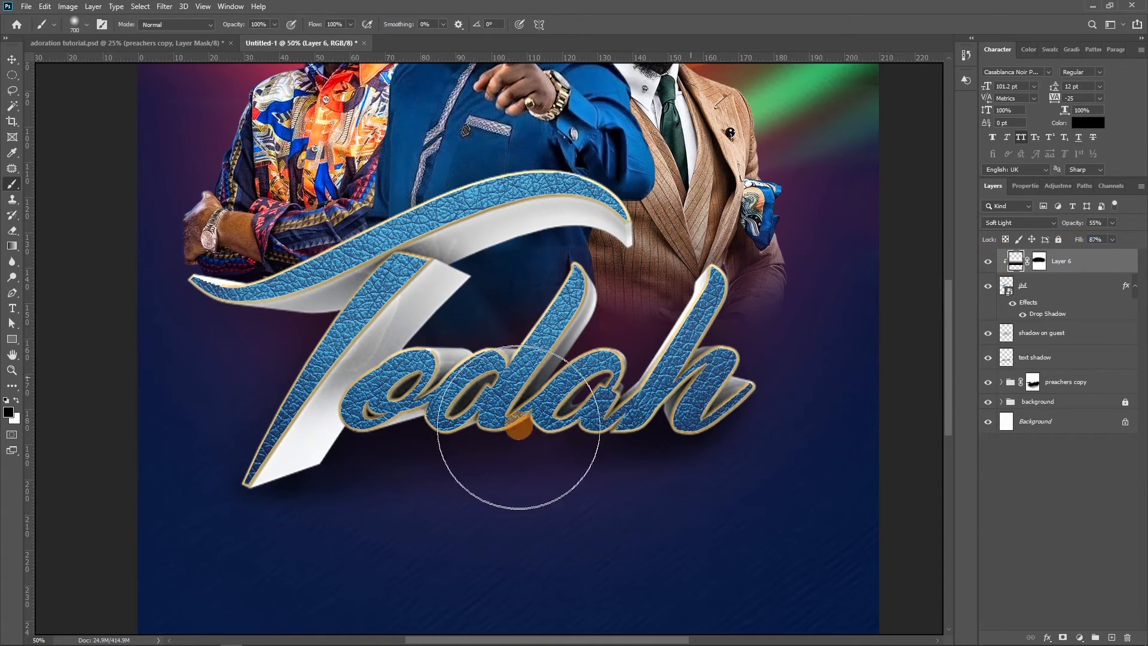
{"action": "left_click_drag", "start_coordinate": [561, 413], "coordinate": [803, 415]}
{"action": "key", "text": "ctrl+minus"}
{"action": "key", "text": "ctrl+minus"}
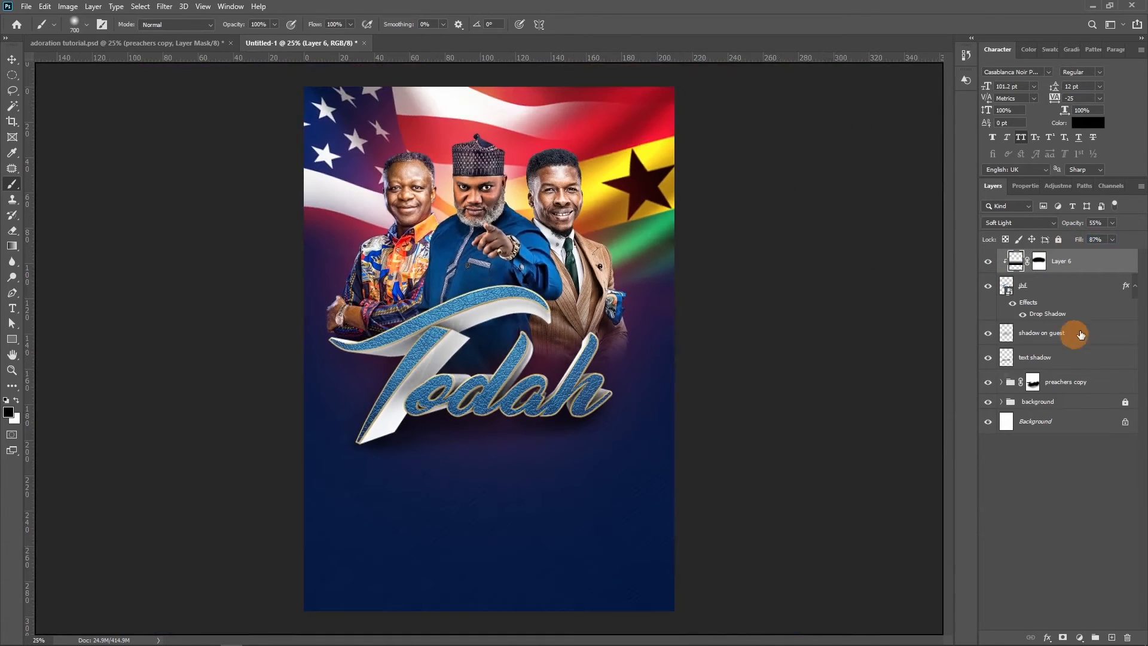
Duplicate the shadow on guest layer, place the copy above the jhf title layer and clip it to the title
{"action": "mouse_move", "coordinate": [524, 411]}
{"action": "left_mouse_down"}
{"action": "mouse_move", "coordinate": [379, 464]}
{"action": "mouse_move", "coordinate": [379, 436]}
{"action": "mouse_move", "coordinate": [451, 436]}
{"action": "mouse_move", "coordinate": [535, 474]}
{"action": "left_mouse_up"}
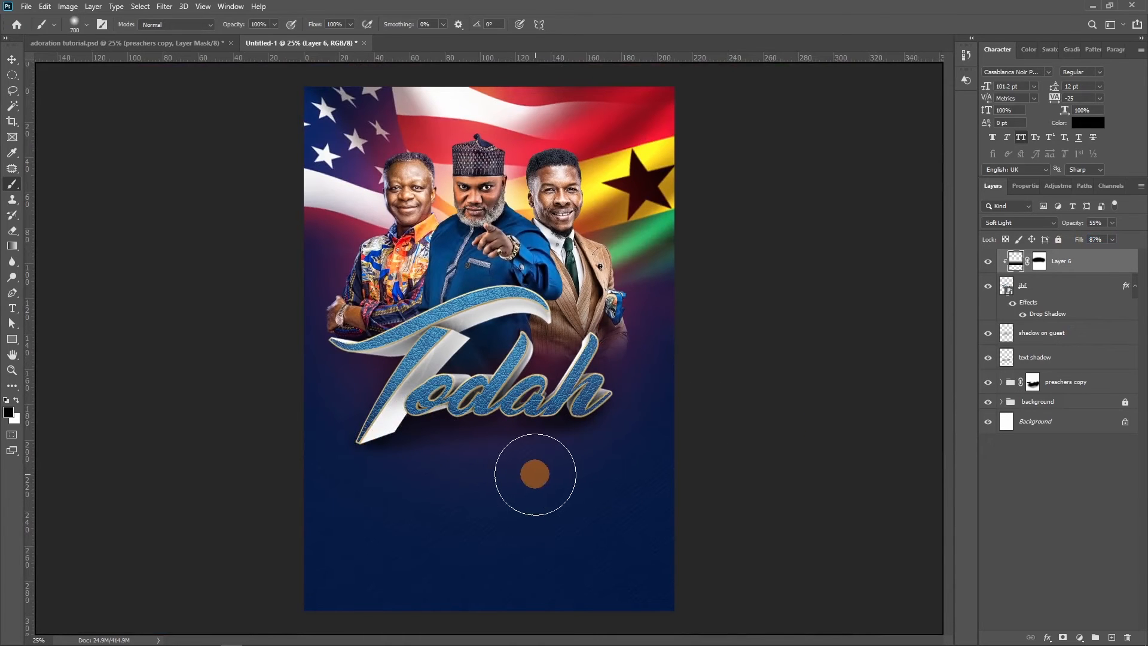
{"action": "scroll", "coordinate": [535, 472], "scroll_direction": "up", "scroll_amount": 3}
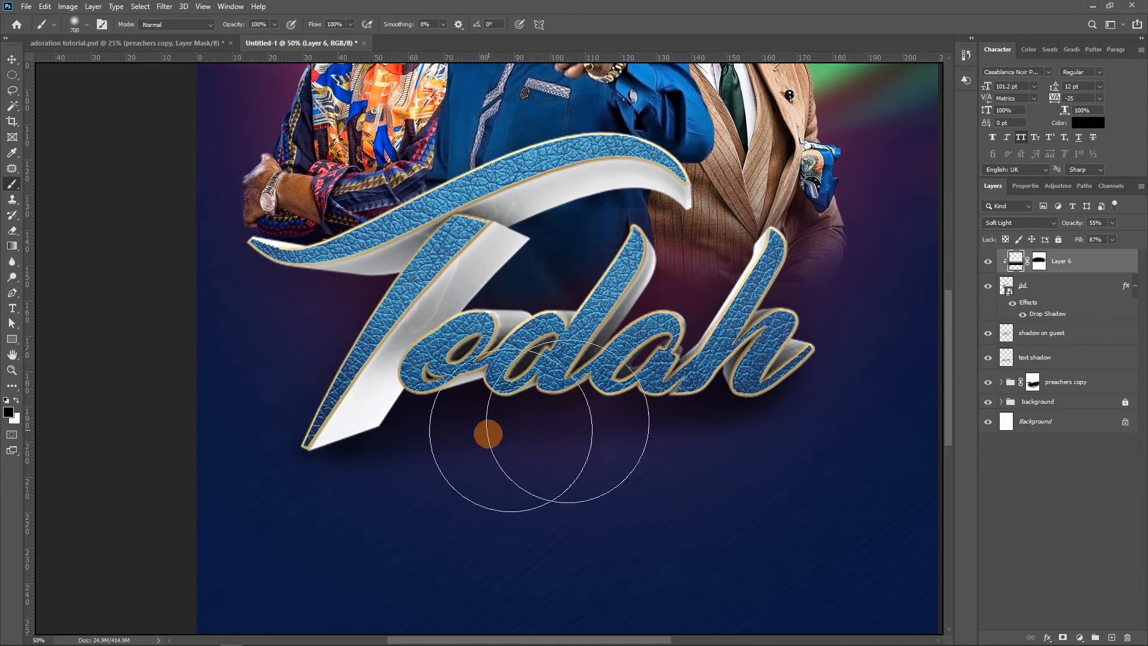
{"action": "left_click", "coordinate": [1057, 344]}
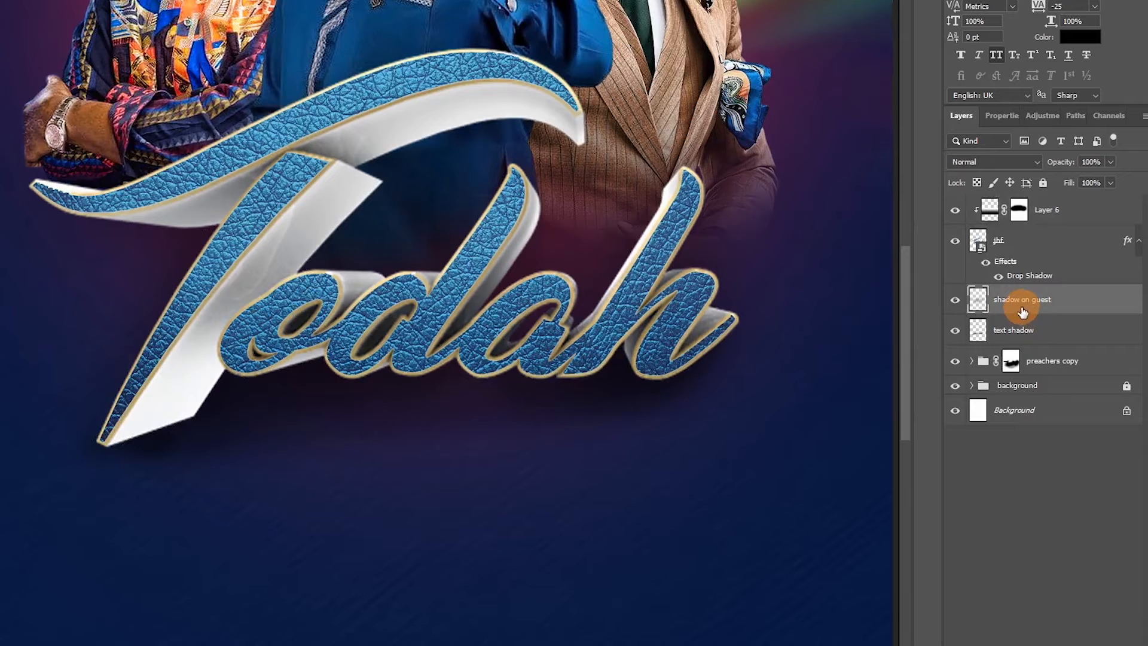
{"action": "mouse_move", "coordinate": [1022, 311]}
{"action": "left_mouse_down"}
{"action": "mouse_move", "coordinate": [1020, 224]}
{"action": "mouse_move", "coordinate": [1032, 312]}
{"action": "left_mouse_up"}
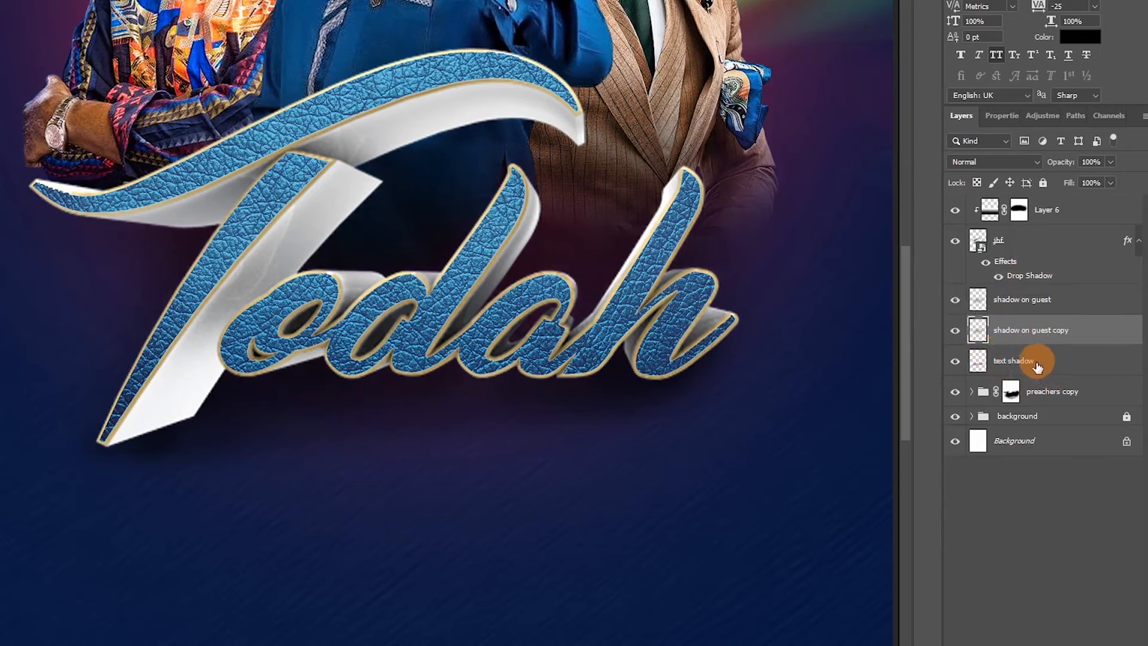
{"action": "left_click_drag", "start_coordinate": [1025, 331], "coordinate": [1005, 230]}
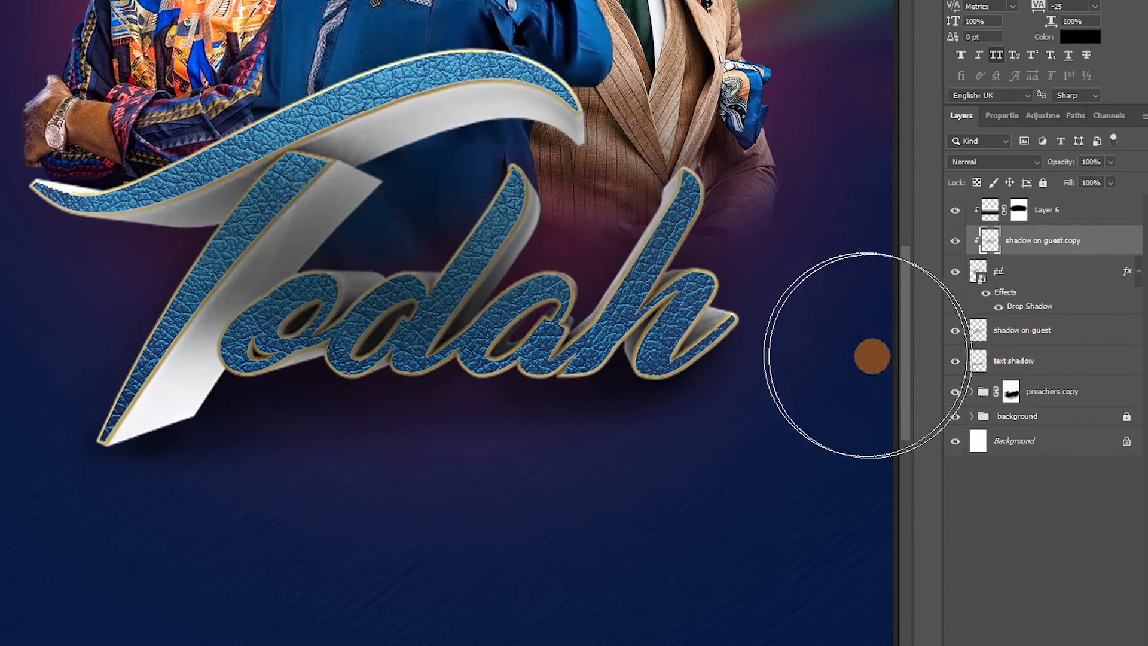
Move the clipped shadow copy down so it darkens the lower part of the Todah letters
{"action": "key", "text": "v"}
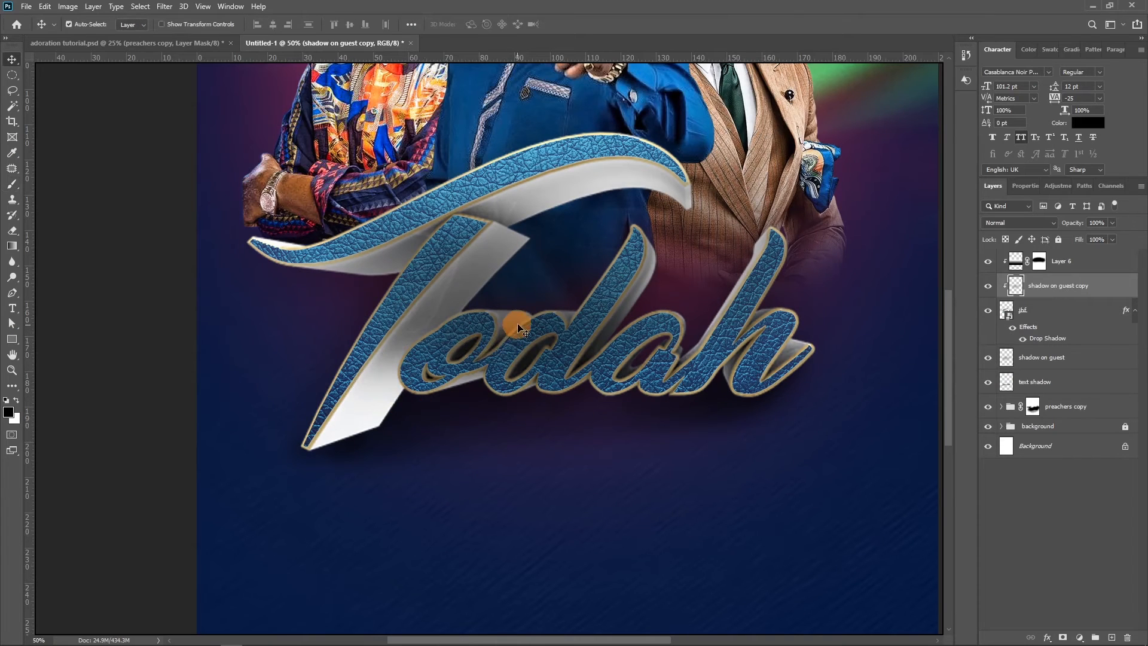
{"action": "left_click_drag", "start_coordinate": [529, 320], "coordinate": [479, 408]}
{"action": "left_click", "coordinate": [1041, 286]}
{"action": "left_click_drag", "start_coordinate": [609, 342], "coordinate": [558, 457]}
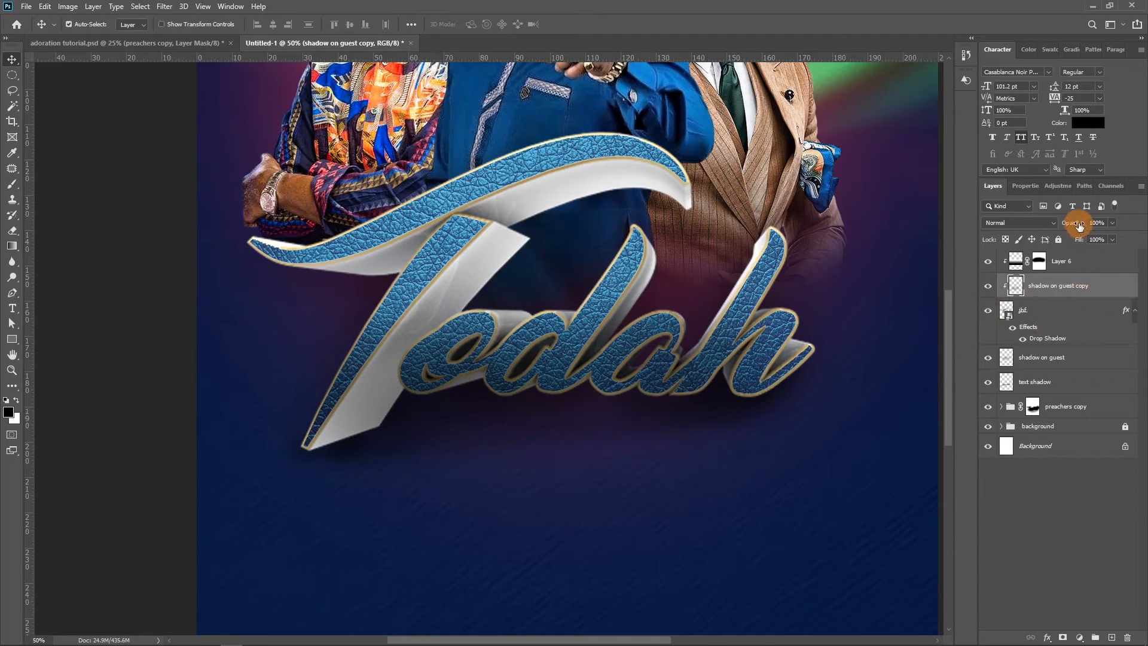
Reduce the clipped shadow copy to 79% opacity and add a layer mask to it
{"action": "left_click_drag", "start_coordinate": [1060, 229], "coordinate": [1067, 229]}
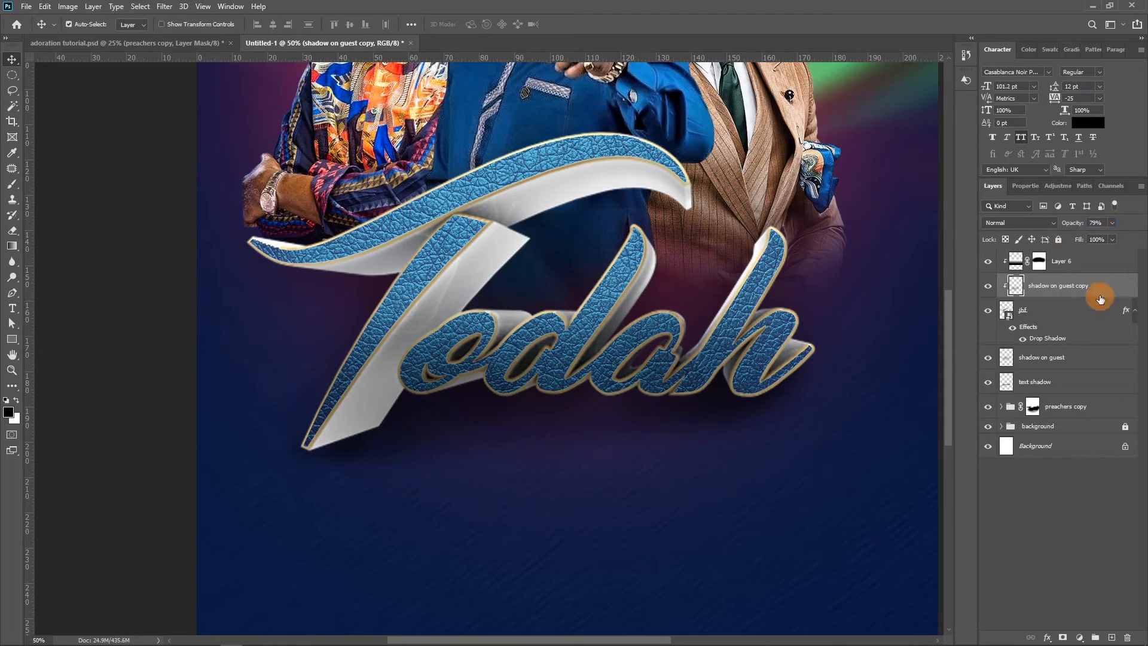
{"action": "left_click", "coordinate": [1063, 637]}
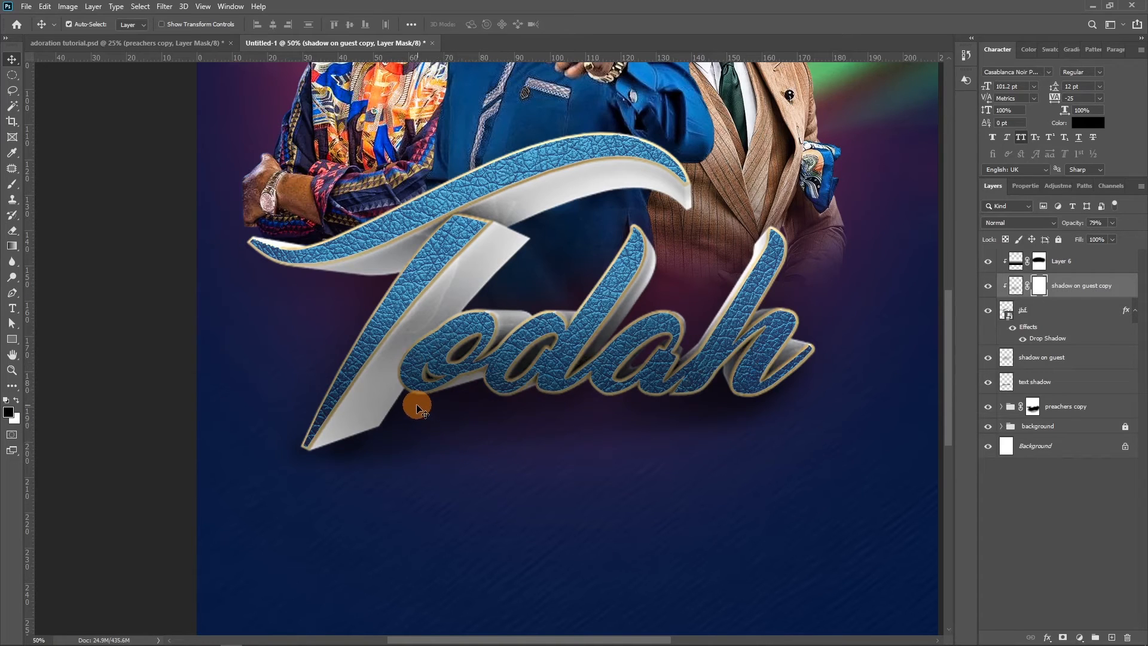
{"action": "key", "text": "w"}
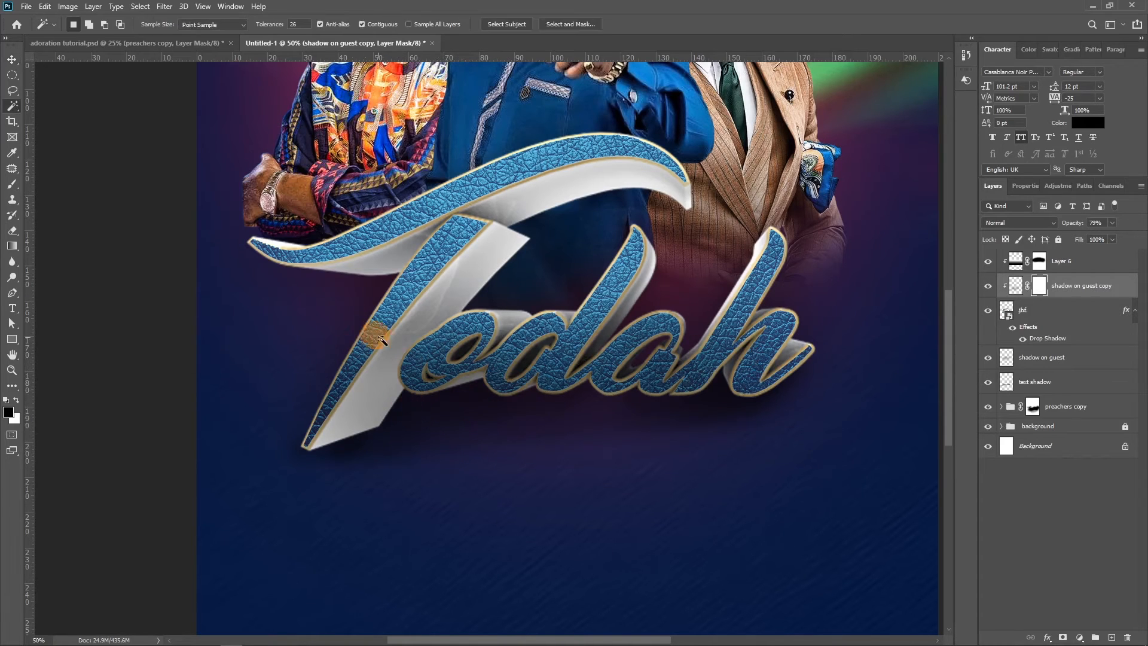
{"action": "left_click", "coordinate": [369, 338]}
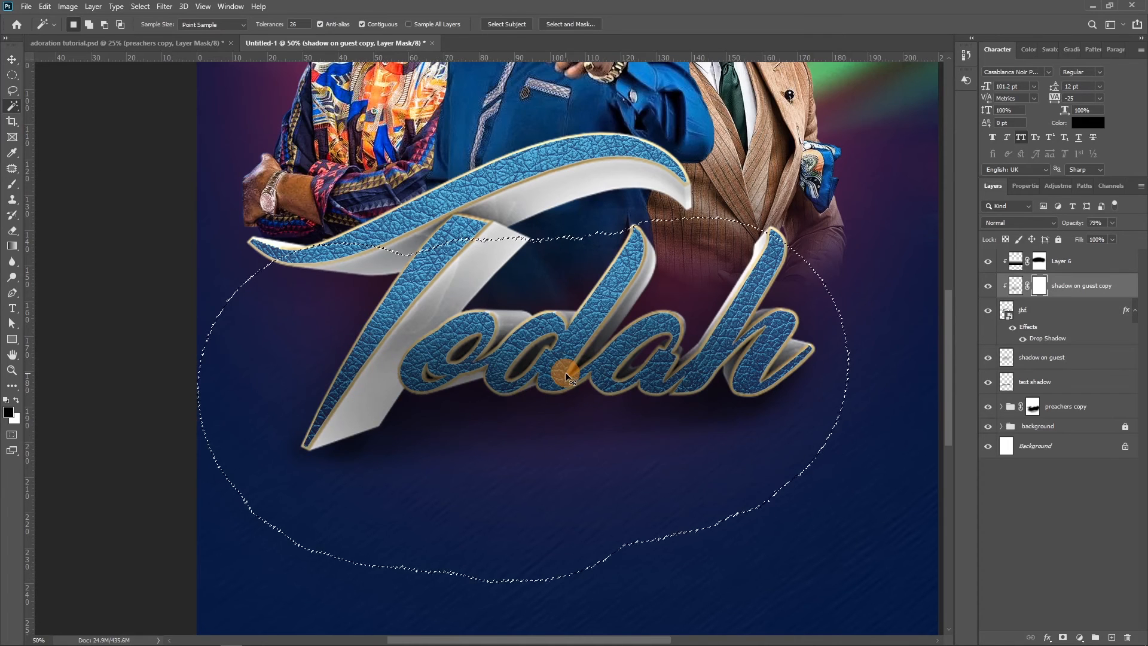
{"action": "key", "text": "ctrl+d"}
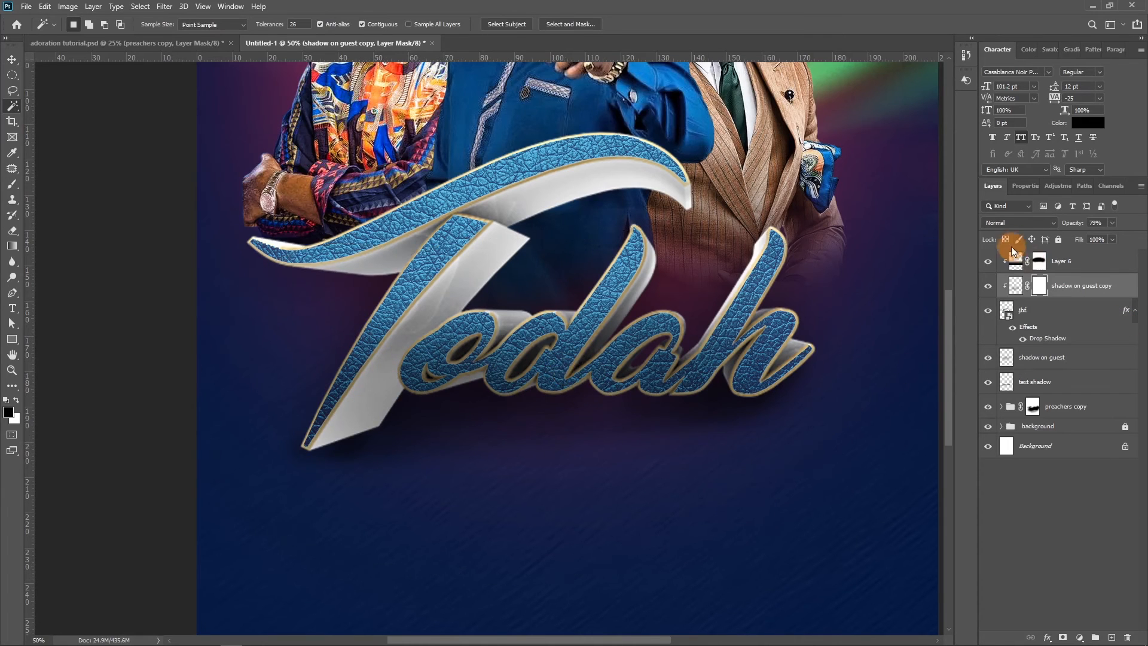
Select the blue leather faces of the Todah letters on the jhf layer with the Quick Selection tool
{"action": "left_click", "coordinate": [488, 378], "text": "ctrl"}
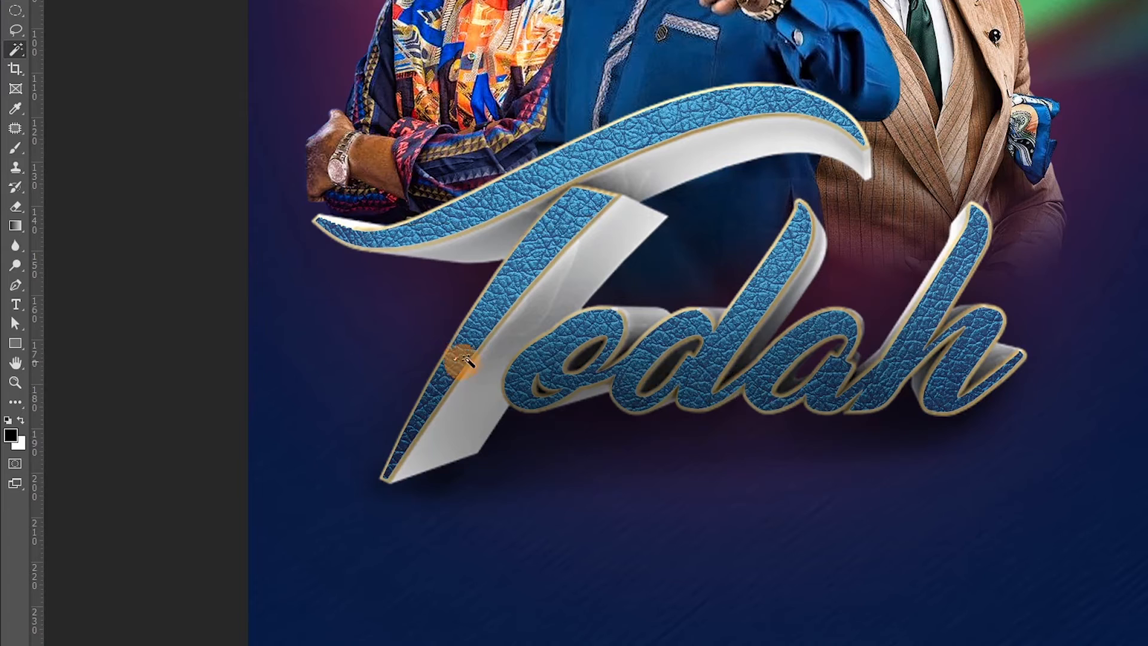
{"action": "left_click", "coordinate": [9, 115]}
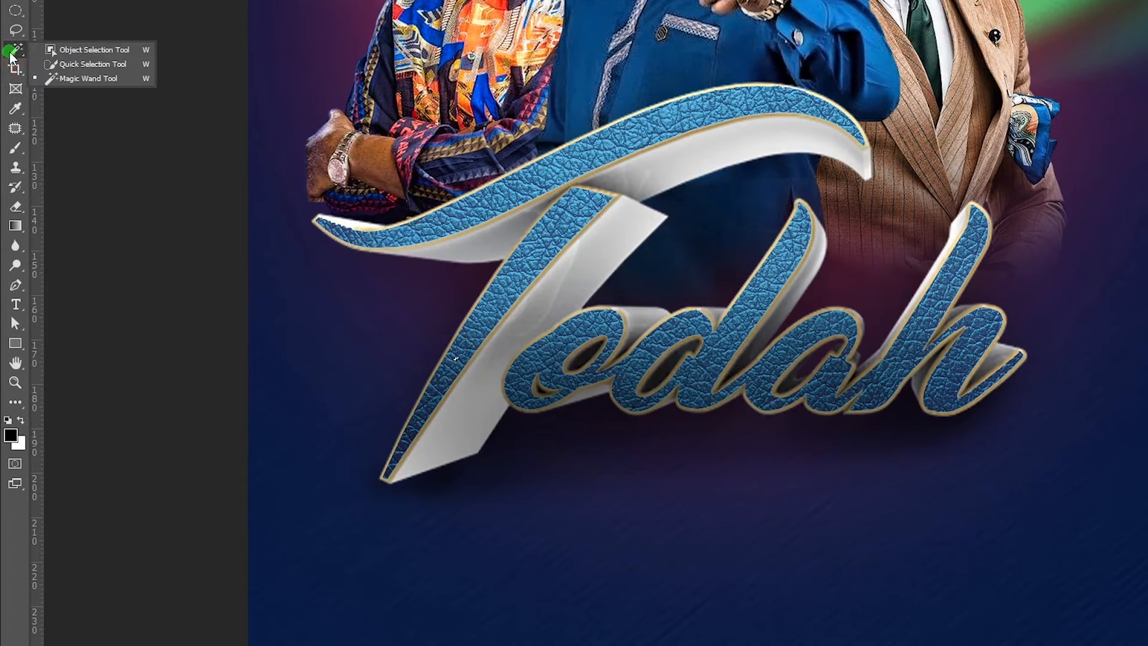
{"action": "left_click", "coordinate": [57, 66]}
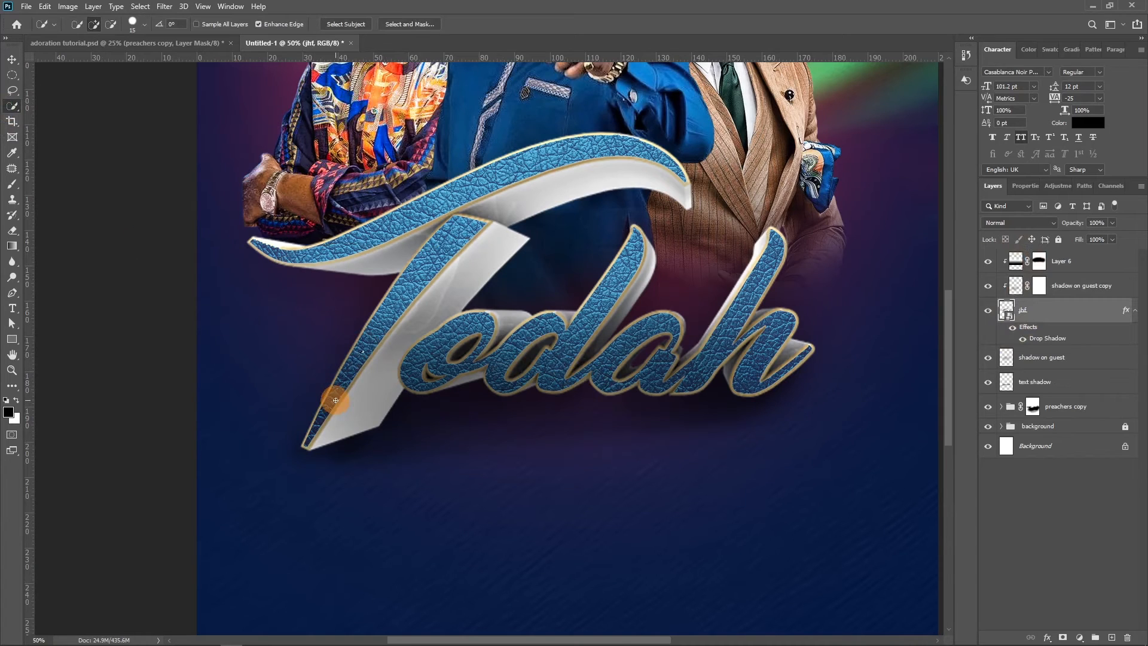
{"action": "left_click_drag", "start_coordinate": [344, 371], "coordinate": [337, 402]}
{"action": "left_click_drag", "start_coordinate": [454, 364], "coordinate": [445, 378]}
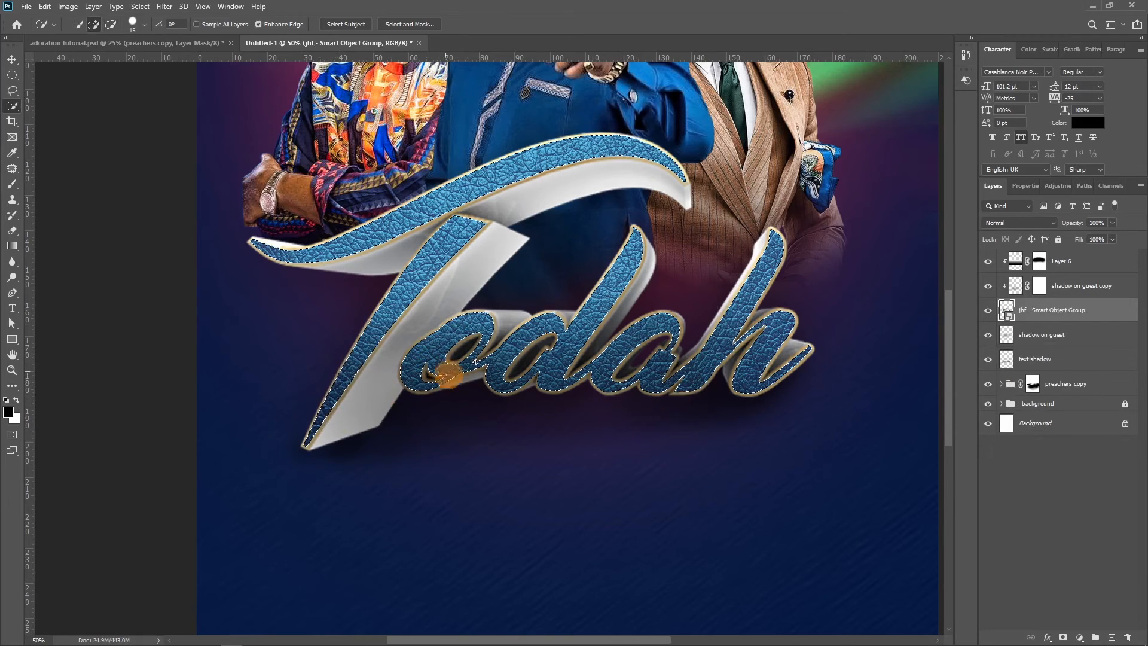
Paint black inside the selection on the shadow copy's mask to clear the shadow from the blue letter faces
{"action": "left_click", "coordinate": [1039, 286]}
{"action": "key", "text": "b"}
{"action": "mouse_move", "coordinate": [208, 395]}
{"action": "left_mouse_down"}
{"action": "mouse_move", "coordinate": [368, 351]}
{"action": "mouse_move", "coordinate": [243, 535]}
{"action": "mouse_move", "coordinate": [355, 460]}
{"action": "mouse_move", "coordinate": [679, 366]}
{"action": "mouse_move", "coordinate": [595, 401]}
{"action": "mouse_move", "coordinate": [785, 415]}
{"action": "mouse_move", "coordinate": [387, 460]}
{"action": "mouse_move", "coordinate": [599, 429]}
{"action": "mouse_move", "coordinate": [644, 404]}
{"action": "left_mouse_up"}
{"action": "left_click_drag", "start_coordinate": [774, 361], "coordinate": [474, 411]}
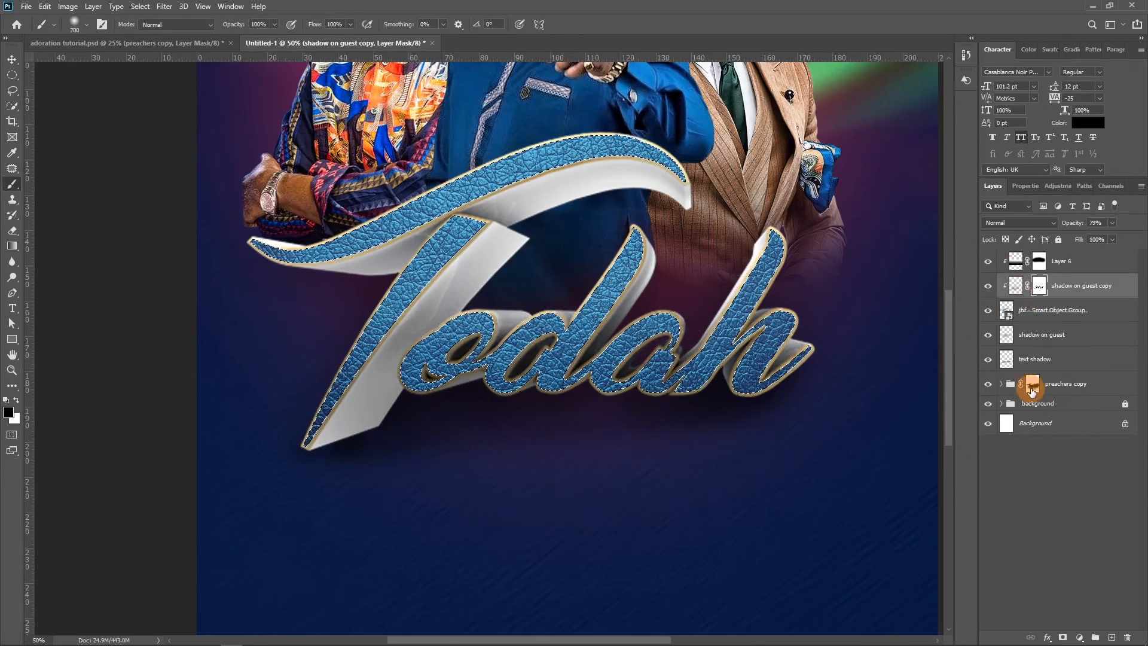
Compare the title's shading by toggling Layer 6's visibility and disabling and re-enabling the shadow copy's layer mask
{"action": "left_click", "coordinate": [987, 268]}
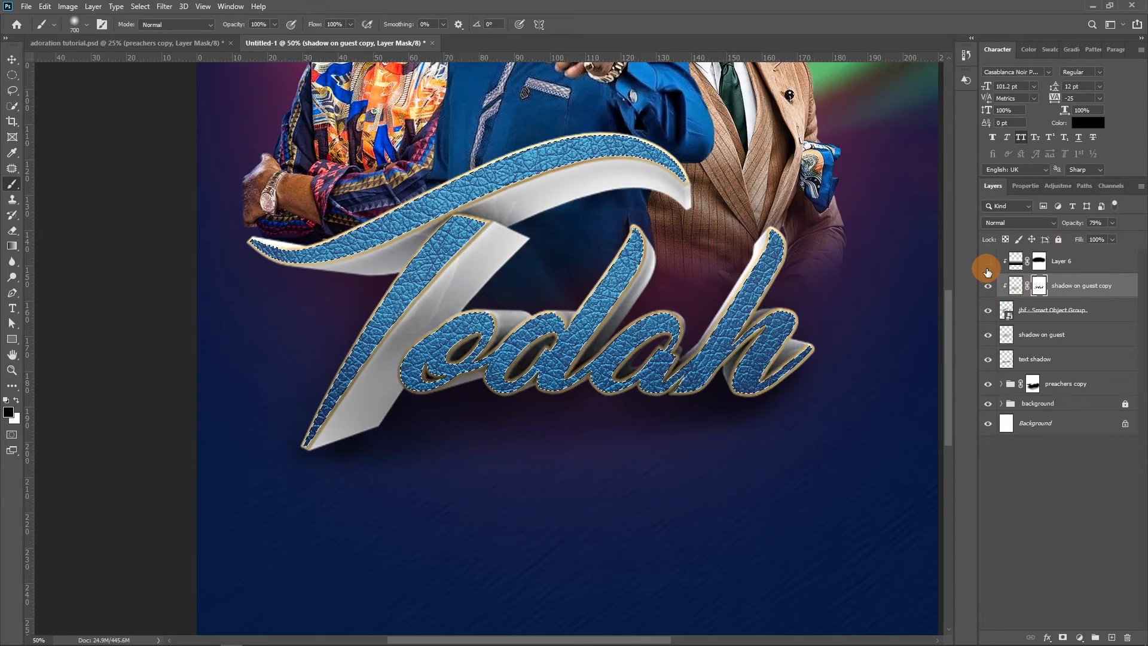
{"action": "left_click", "coordinate": [1037, 288]}
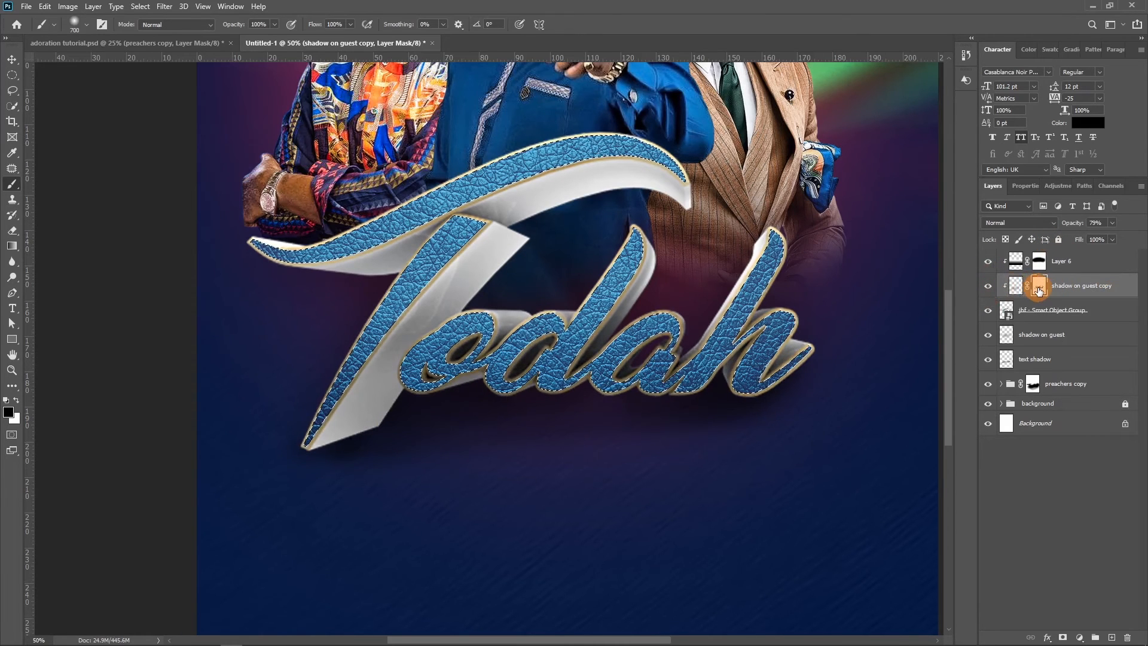
{"action": "right_click", "coordinate": [1039, 290]}
{"action": "left_click", "coordinate": [1037, 294]}
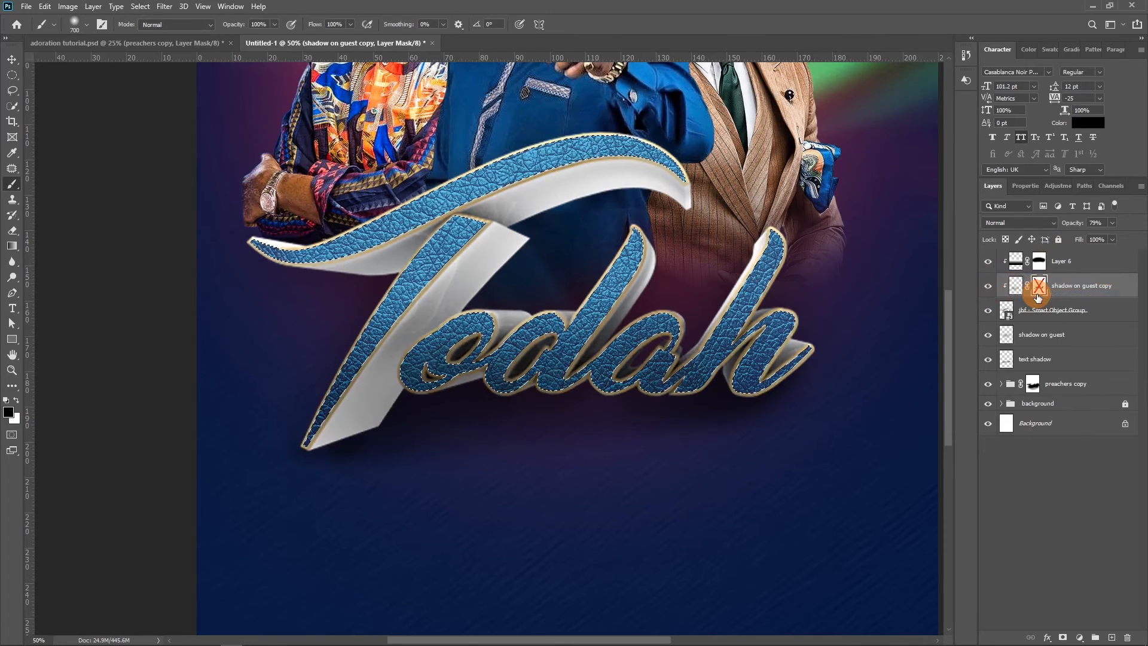
{"action": "right_click", "coordinate": [1039, 296]}
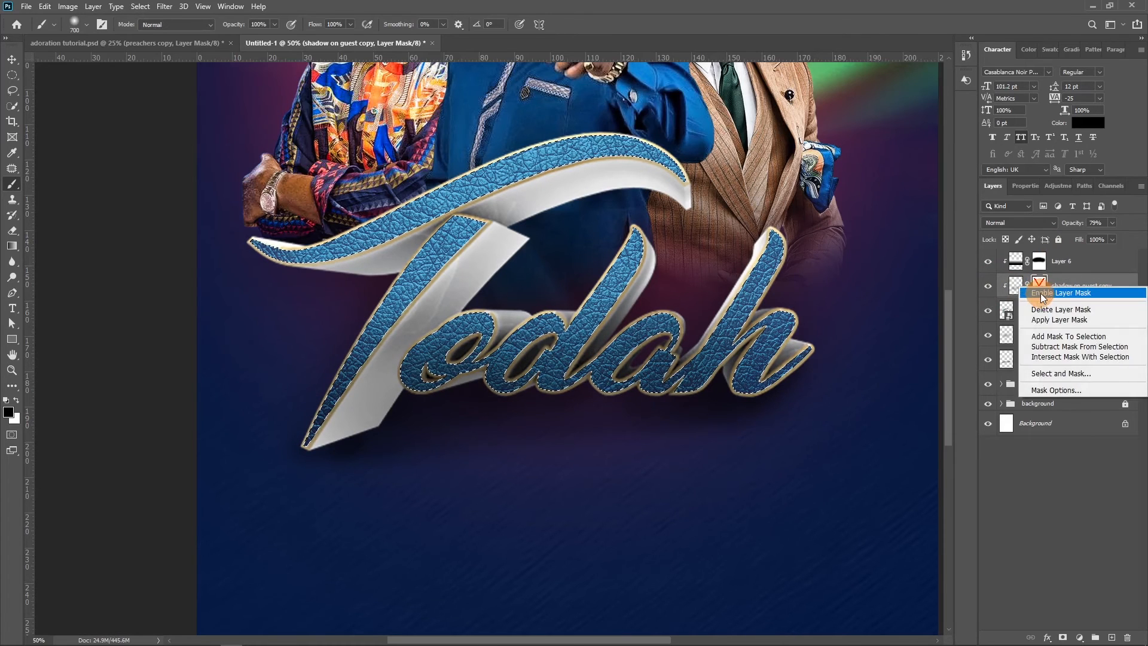
{"action": "left_click", "coordinate": [1042, 293]}
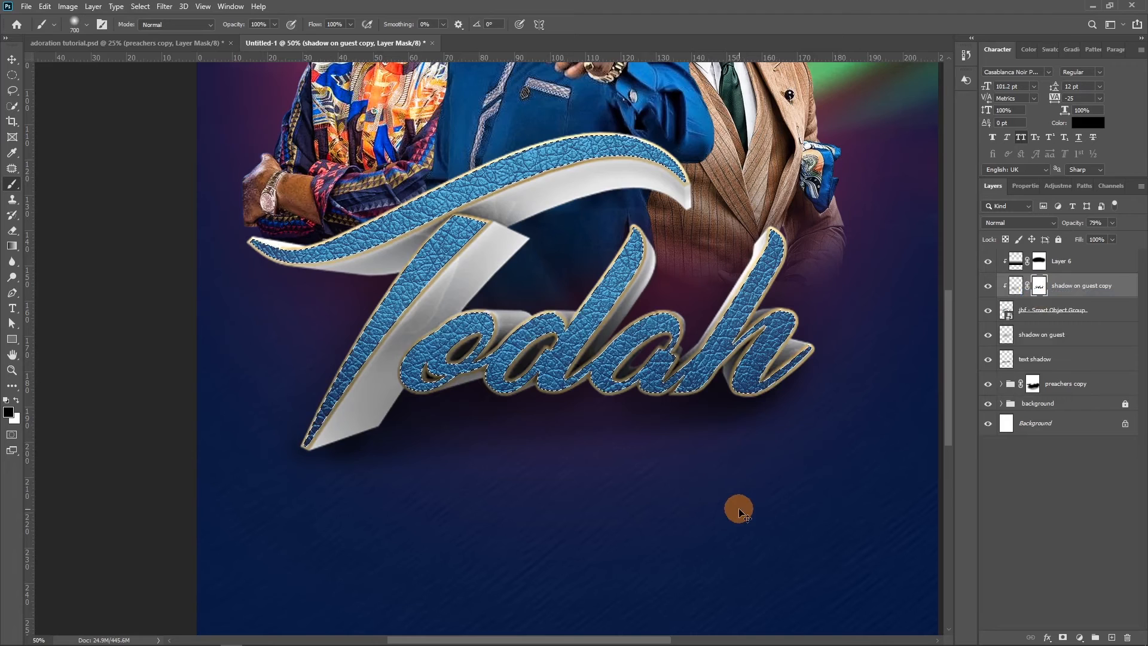
Deselect the letter faces
{"action": "key", "text": "ctrl+d"}
{"action": "key", "text": "ctrl+minus"}
{"action": "key", "text": "ctrl+minus"}
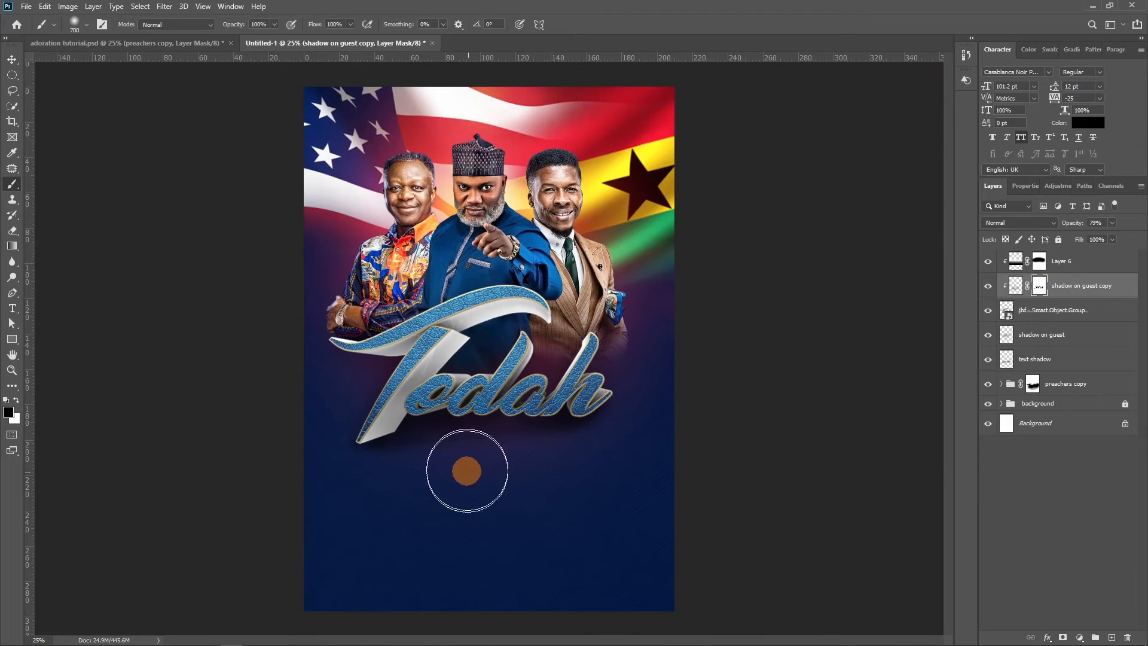
Unlock the background group and duplicate its Light copy 8 layer to just above the preachers copy group
{"action": "key", "text": "v"}
{"action": "mouse_move", "coordinate": [347, 625]}
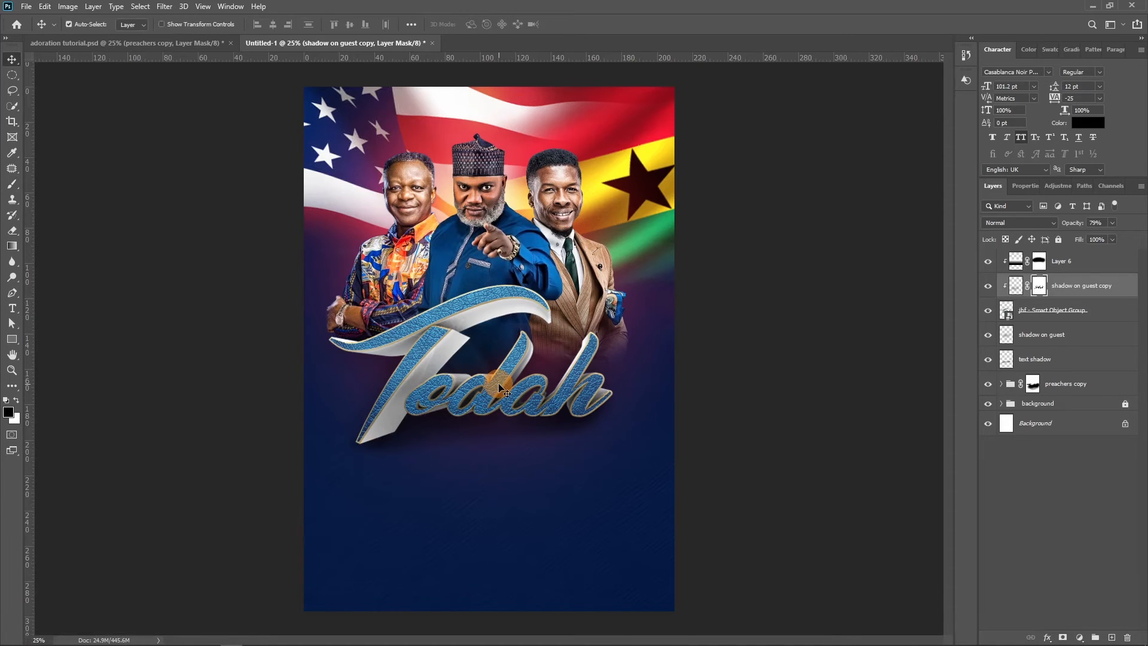
{"action": "scroll", "coordinate": [499, 383], "scroll_direction": "up", "scroll_amount": 4}
{"action": "left_click_drag", "start_coordinate": [539, 259], "coordinate": [536, 498]}
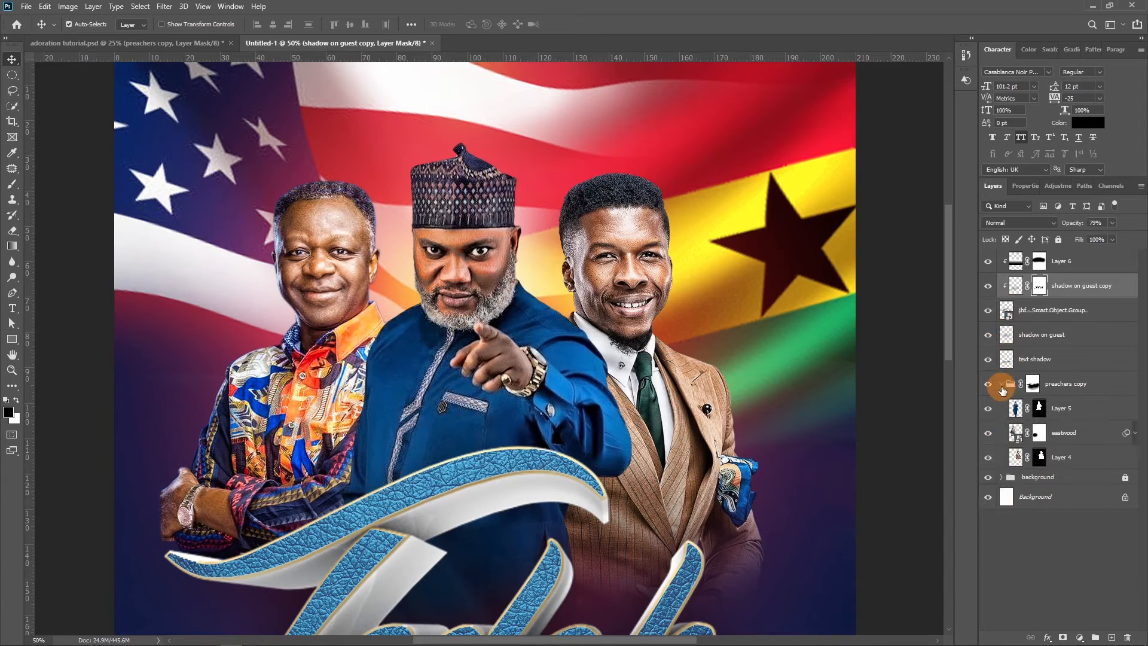
{"action": "left_click", "coordinate": [1003, 406]}
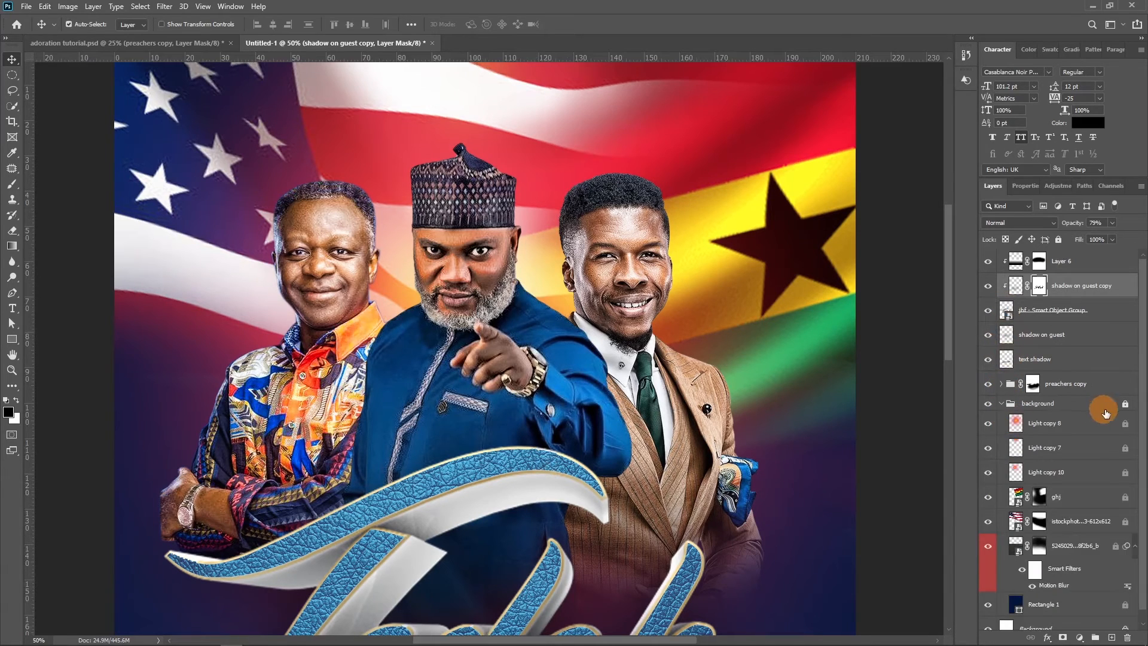
{"action": "left_click", "coordinate": [1031, 427]}
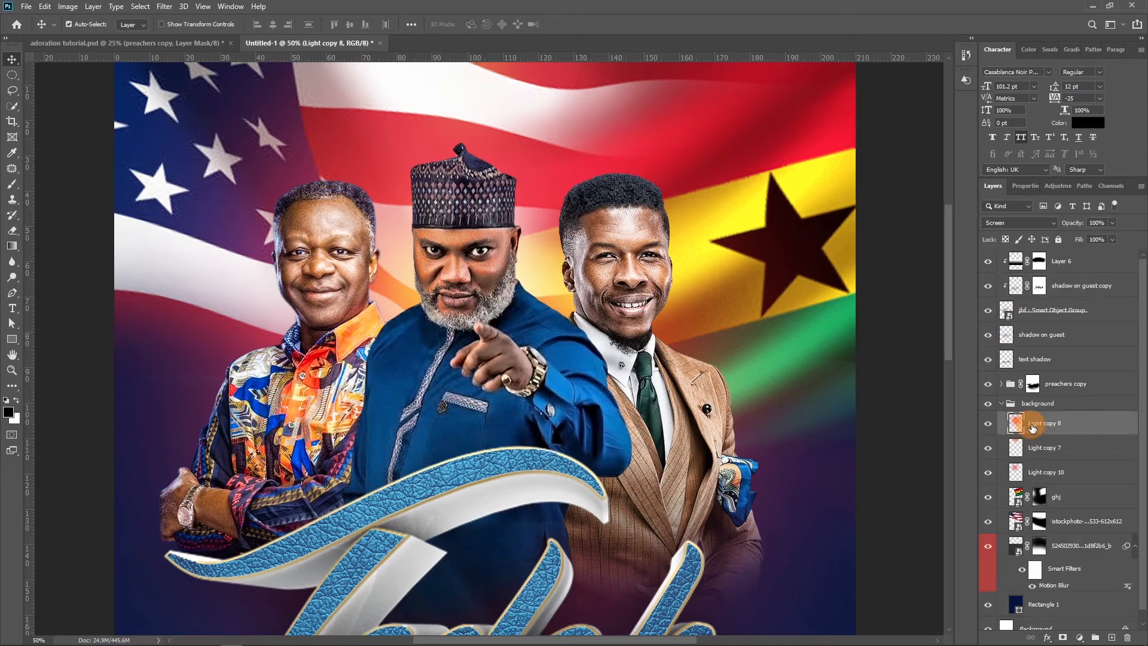
{"action": "left_click_drag", "start_coordinate": [1049, 427], "coordinate": [1040, 371]}
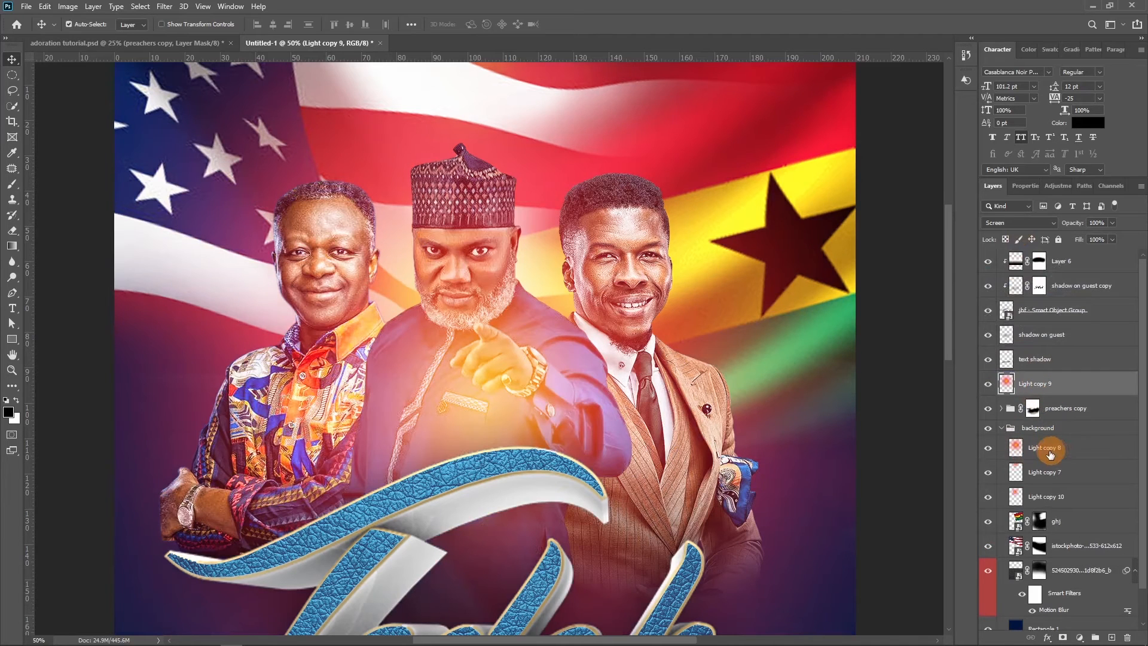
Lock the background group again and collapse it
{"action": "left_click", "coordinate": [1040, 428]}
{"action": "left_click", "coordinate": [1058, 239]}
{"action": "left_click", "coordinate": [1002, 428]}
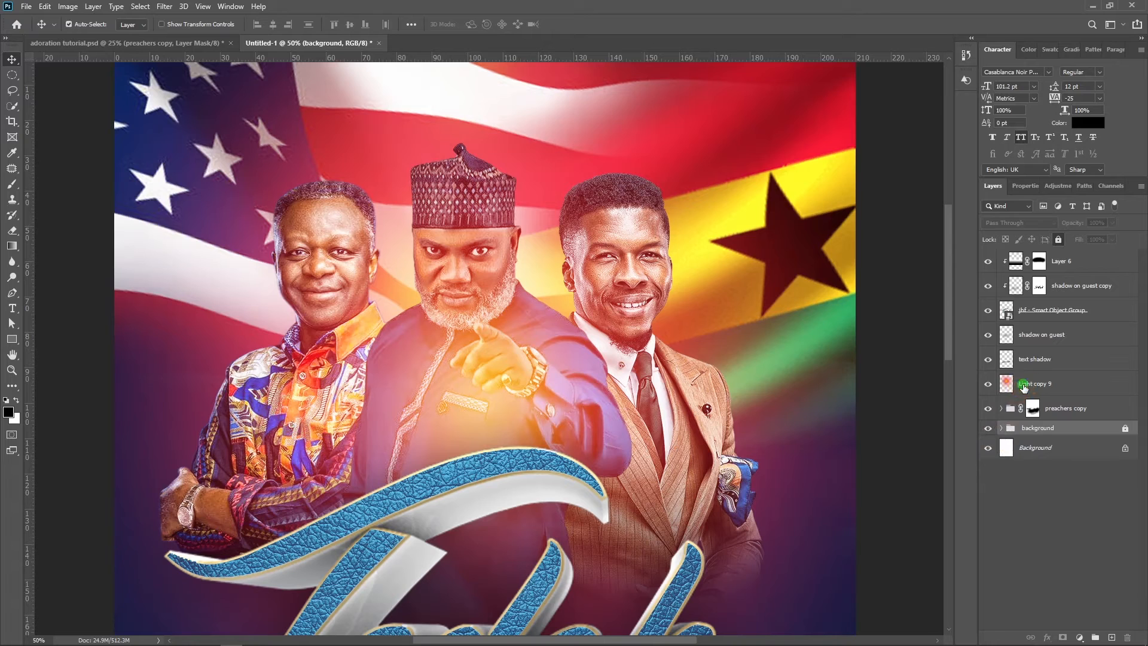
Scale down the duplicated light glow and place it beside the arm of the man in the brown suit
{"action": "left_click", "coordinate": [1024, 386]}
{"action": "left_click_drag", "start_coordinate": [851, 470], "coordinate": [596, 307]}
{"action": "key", "text": "ctrl+minus"}
{"action": "key", "text": "ctrl+minus"}
{"action": "key", "text": "ctrl+t"}
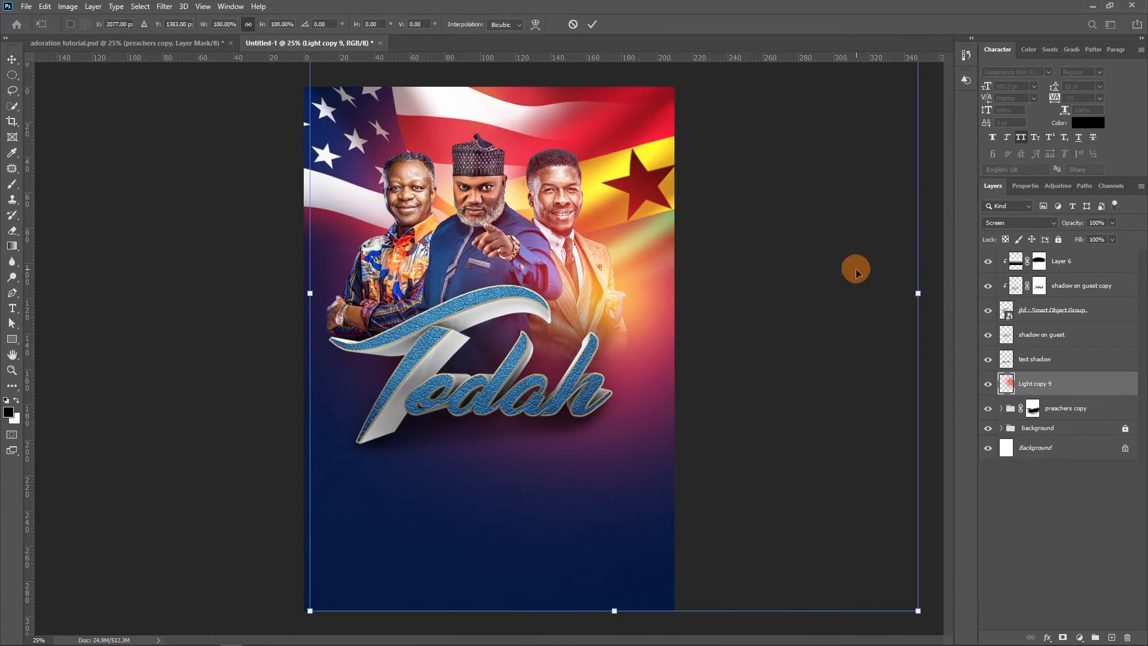
{"action": "left_click_drag", "start_coordinate": [918, 293], "coordinate": [523, 296]}
{"action": "left_click_drag", "start_coordinate": [416, 293], "coordinate": [601, 263]}
{"action": "key", "text": "Return"}
Duplicate the glow, scale the copy to 63.60% and place it between the middle man and the man in the brown suit
{"action": "key", "text": "ctrl+j"}
{"action": "left_click_drag", "start_coordinate": [611, 347], "coordinate": [524, 226]}
{"action": "key", "text": "ctrl+t"}
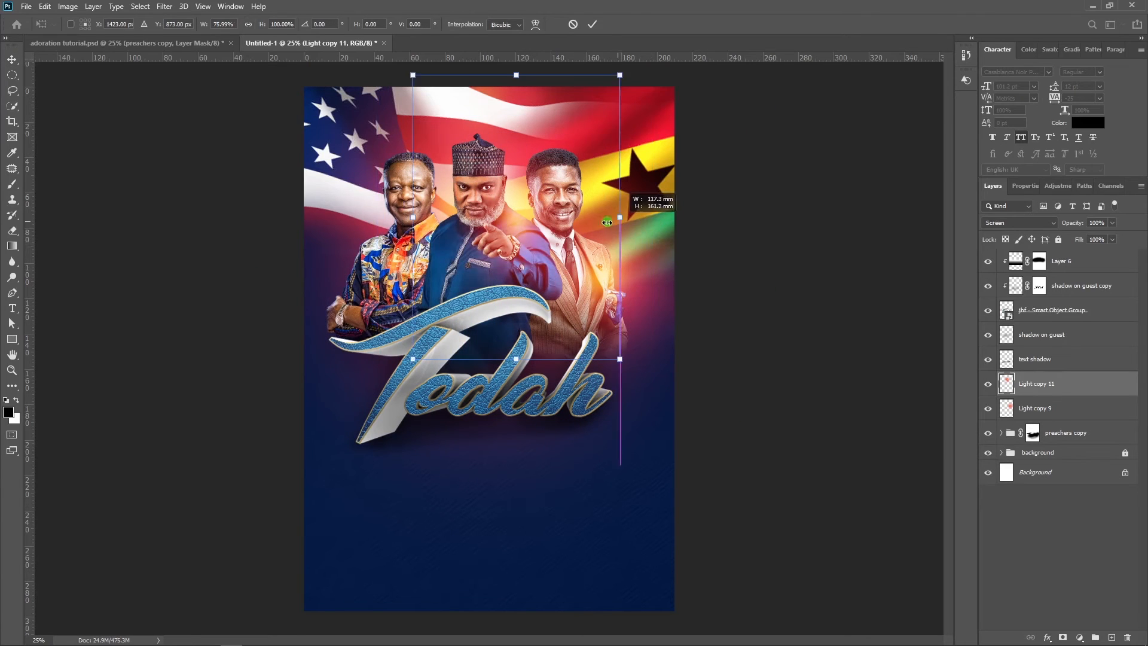
{"action": "left_click_drag", "start_coordinate": [628, 220], "coordinate": [599, 221]}
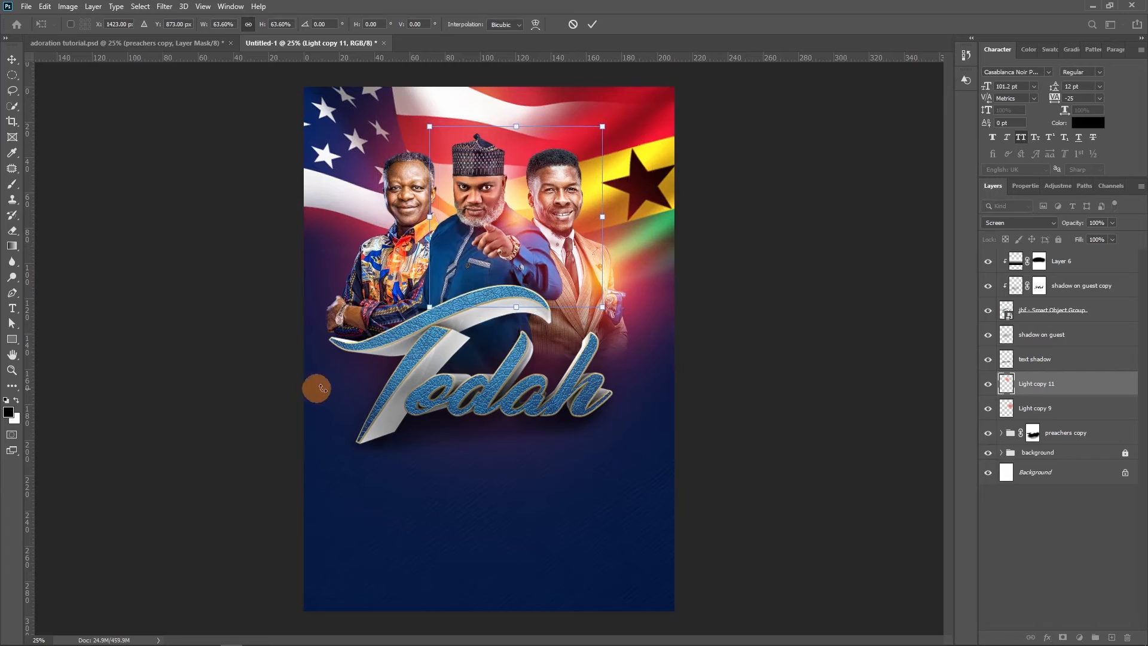
{"action": "left_click_drag", "start_coordinate": [520, 220], "coordinate": [527, 217]}
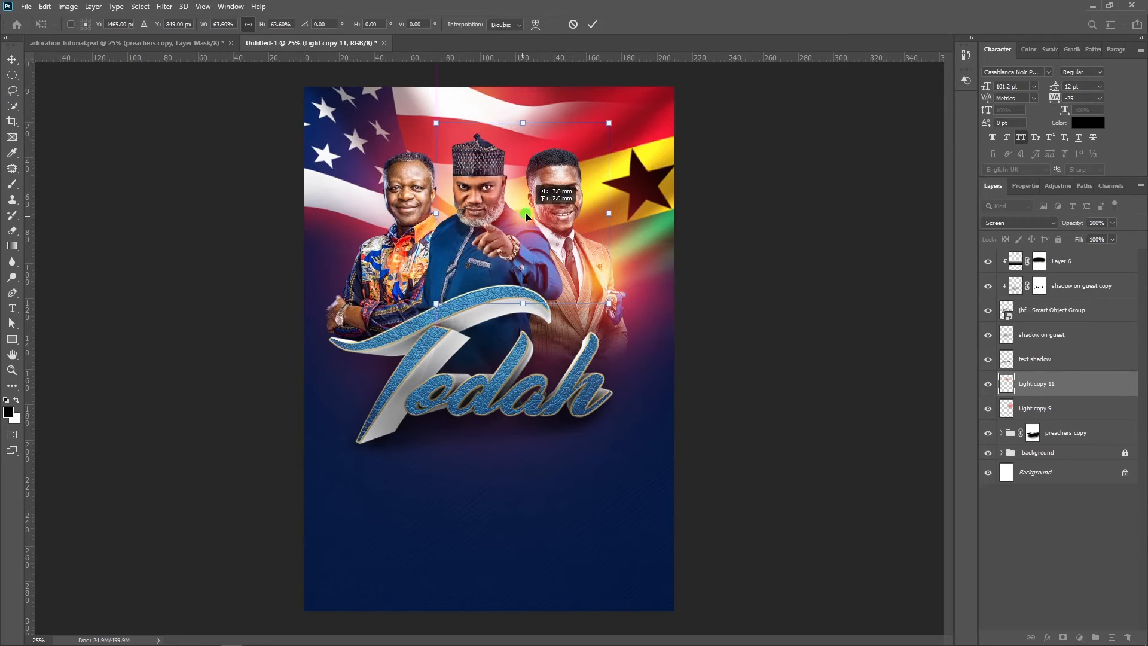
{"action": "key", "text": "Return"}
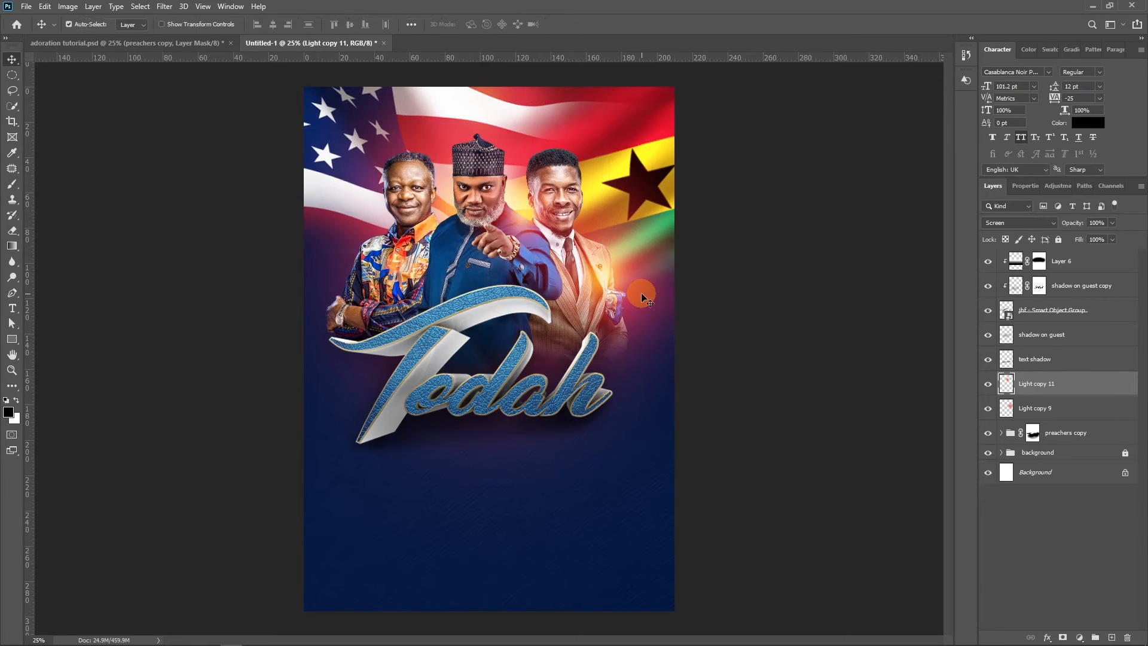
Duplicate the light glow beside the man in the patterned shirt and send a second copy below the preachers copy group
{"action": "left_click_drag", "start_coordinate": [530, 220], "coordinate": [200, 254]}
{"action": "key", "text": "ctrl+j"}
{"action": "key", "text": "ctrl+bracketleft"}
{"action": "key", "text": "ctrl+bracketleft"}
{"action": "key", "text": "ctrl+bracketleft"}
{"action": "key", "text": "ctrl+bracketleft"}
Scale the glow behind the preachers to 267.26% and shift it behind the man in the patterned shirt
{"action": "key", "text": "ctrl+t"}
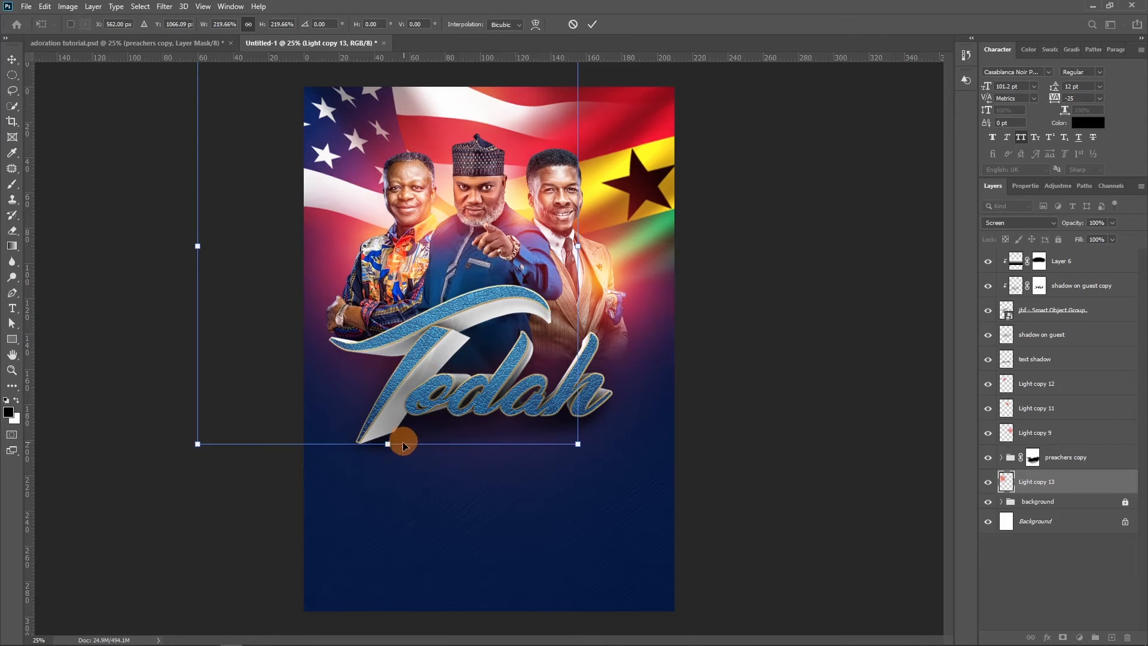
{"action": "left_click_drag", "start_coordinate": [399, 461], "coordinate": [400, 531]}
{"action": "left_click_drag", "start_coordinate": [422, 338], "coordinate": [428, 283]}
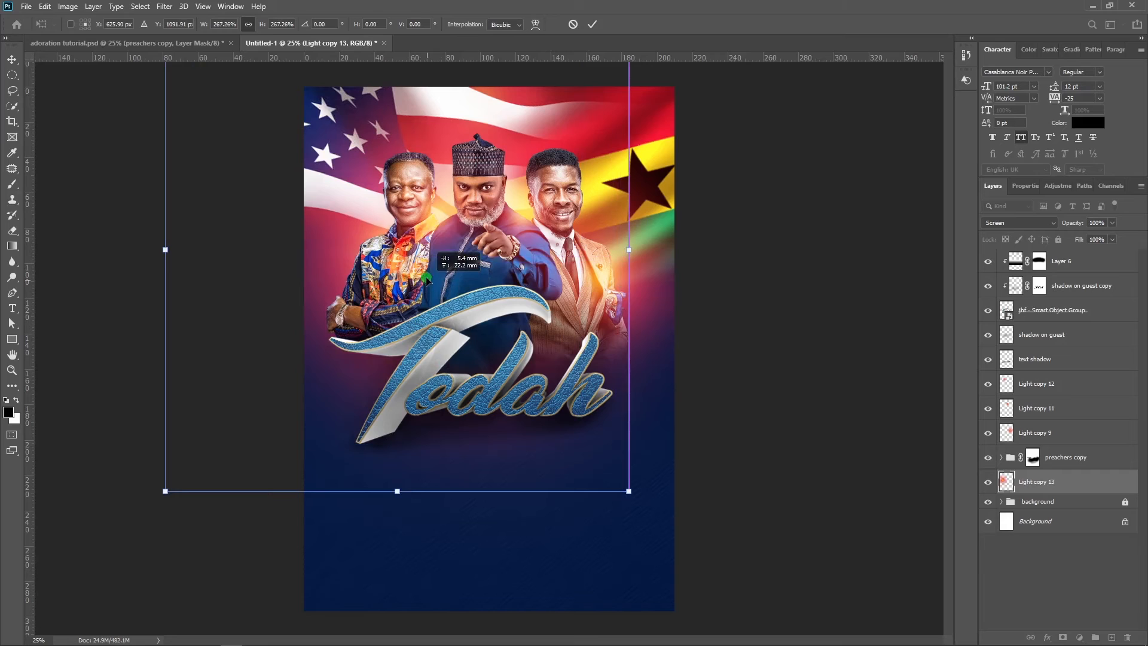
{"action": "key", "text": "Return"}
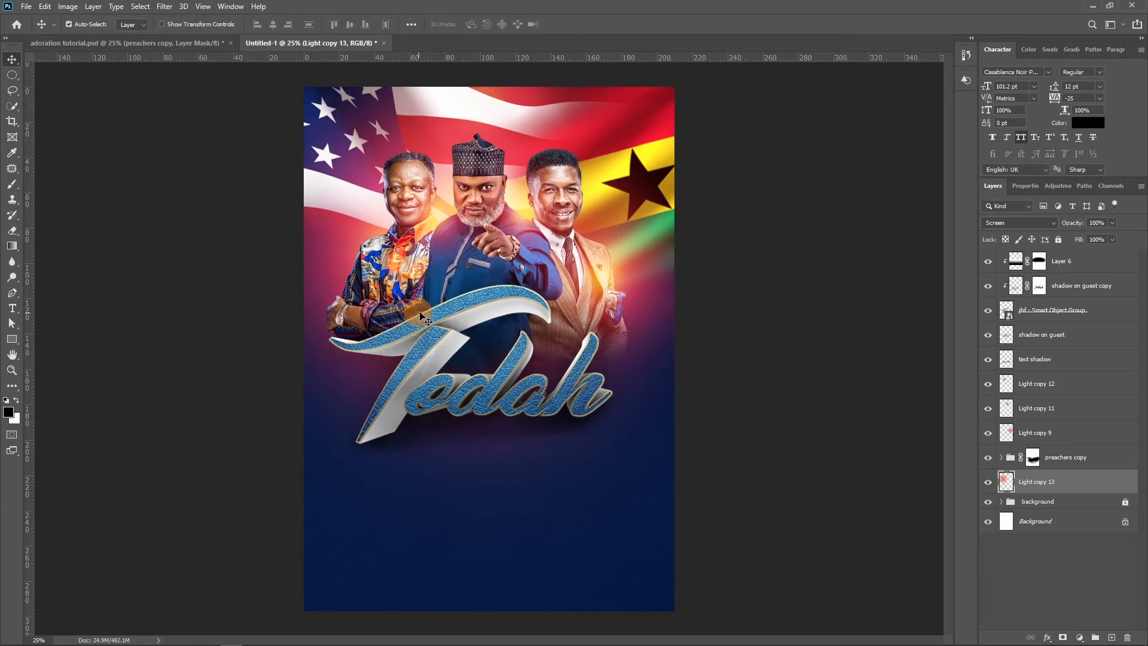
{"action": "left_click", "coordinate": [467, 444]}
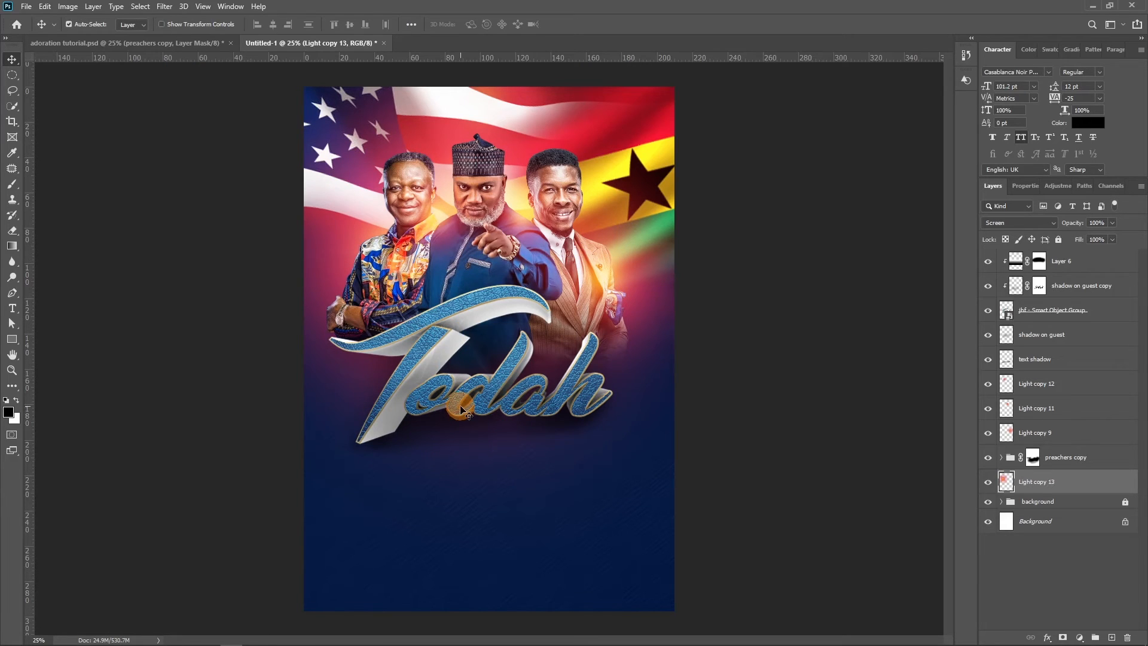
{"action": "left_click_drag", "start_coordinate": [463, 411], "coordinate": [415, 432]}
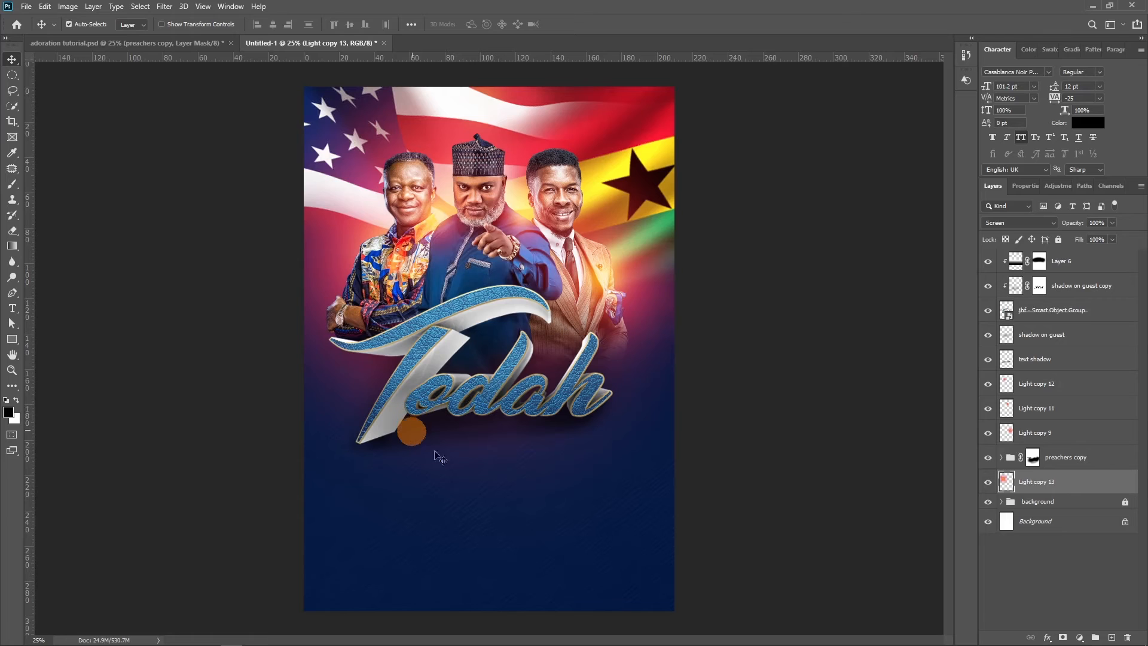
Place the pngwing.com (3) wooden sign at 22.86% beneath the Todah title and move its layer below the text shadow layer
{"action": "mouse_move", "coordinate": [317, 472]}
{"action": "left_mouse_down"}
{"action": "mouse_move", "coordinate": [511, 419]}
{"action": "mouse_move", "coordinate": [520, 440]}
{"action": "mouse_move", "coordinate": [472, 460]}
{"action": "mouse_move", "coordinate": [505, 470]}
{"action": "mouse_move", "coordinate": [410, 476]}
{"action": "mouse_move", "coordinate": [501, 439]}
{"action": "left_mouse_up"}
{"action": "mouse_move", "coordinate": [441, 494]}
{"action": "left_mouse_down"}
{"action": "mouse_move", "coordinate": [530, 431]}
{"action": "mouse_move", "coordinate": [404, 426]}
{"action": "mouse_move", "coordinate": [485, 418]}
{"action": "mouse_move", "coordinate": [520, 490]}
{"action": "left_mouse_up"}
{"action": "left_click_drag", "start_coordinate": [513, 511], "coordinate": [513, 511]}
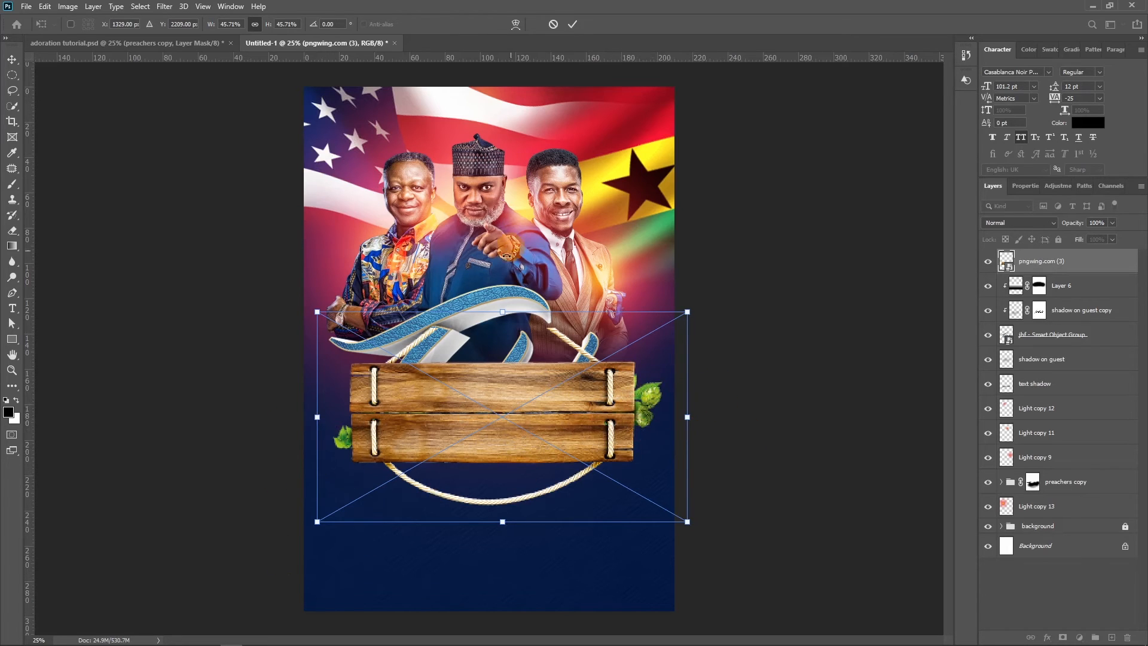
{"action": "left_click_drag", "start_coordinate": [503, 313], "coordinate": [499, 401]}
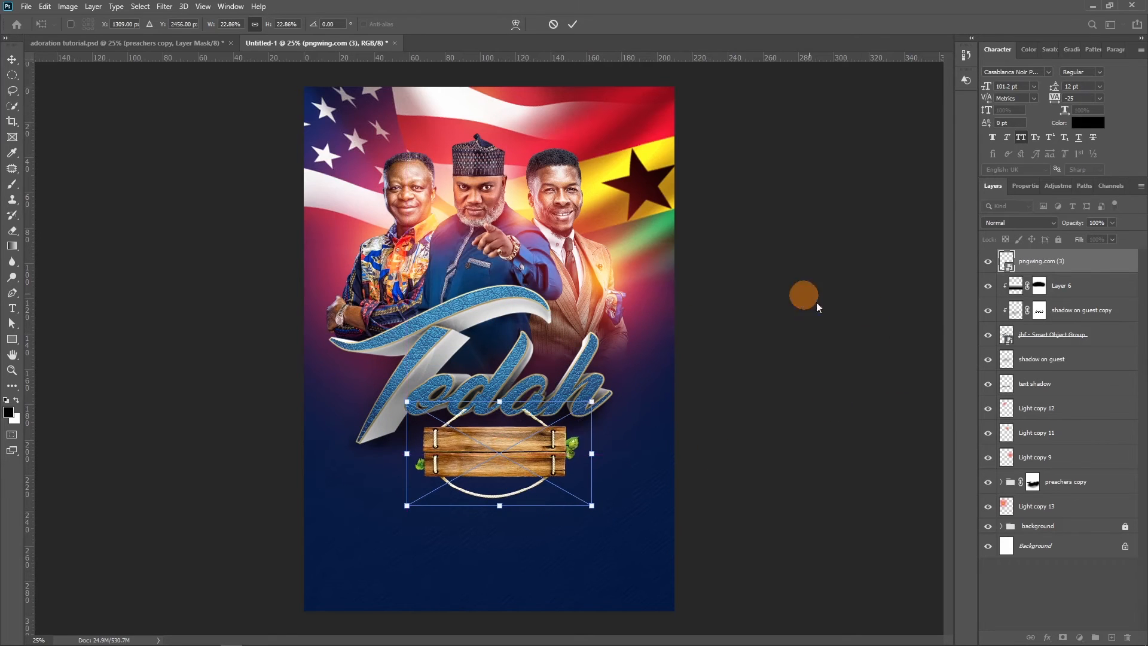
{"action": "left_click_drag", "start_coordinate": [1056, 271], "coordinate": [1054, 389]}
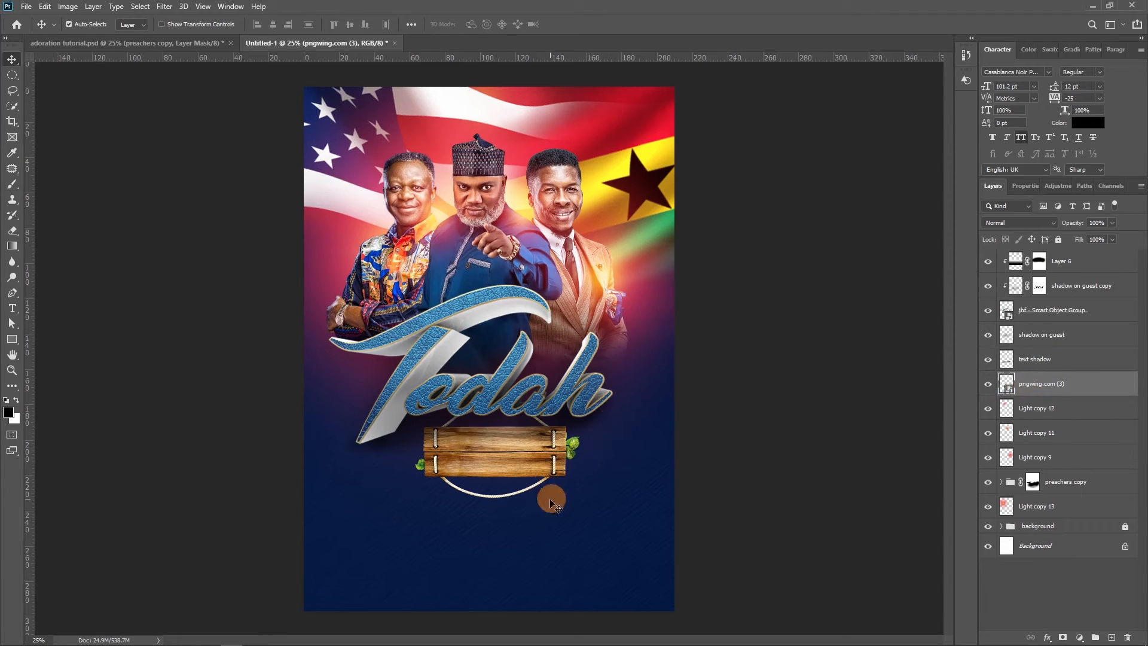
Move the wooden sign down about 2 mm beneath the Todah title and check its placement
{"action": "key", "text": "ctrl+plus"}
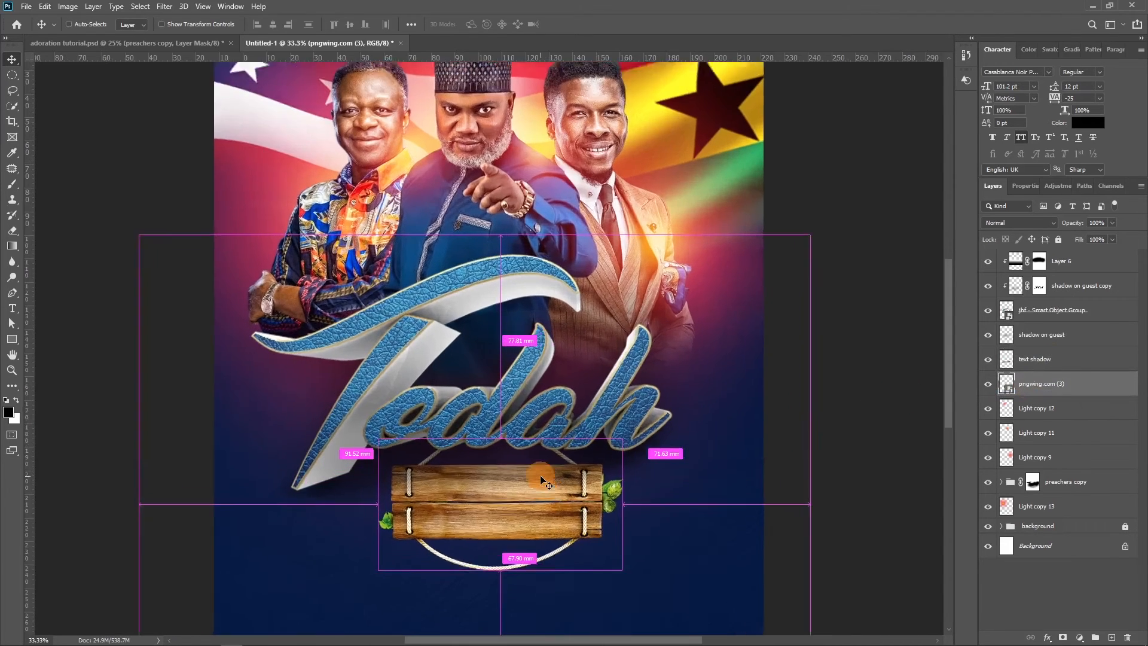
{"action": "key", "text": "ctrl+plus"}
{"action": "scroll", "coordinate": [551, 454], "scroll_direction": "down", "scroll_amount": 5}
{"action": "left_click_drag", "start_coordinate": [555, 415], "coordinate": [551, 407]}
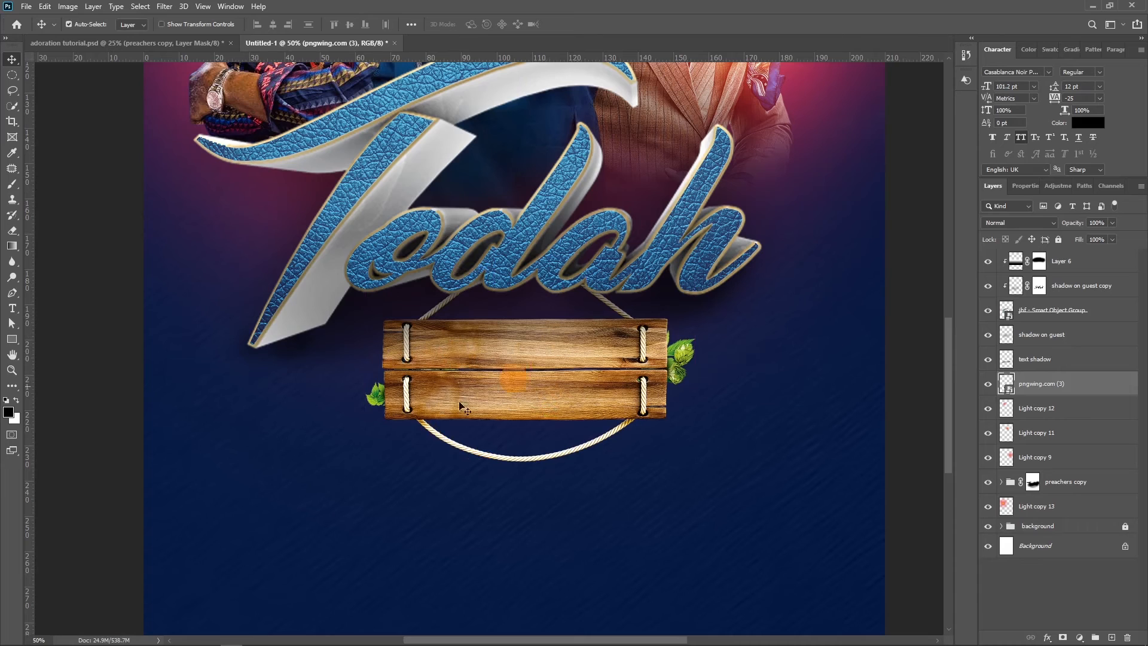
{"action": "scroll", "coordinate": [488, 394], "scroll_direction": "down", "scroll_amount": 2}
{"action": "scroll", "coordinate": [486, 396], "scroll_direction": "up", "scroll_amount": 3}
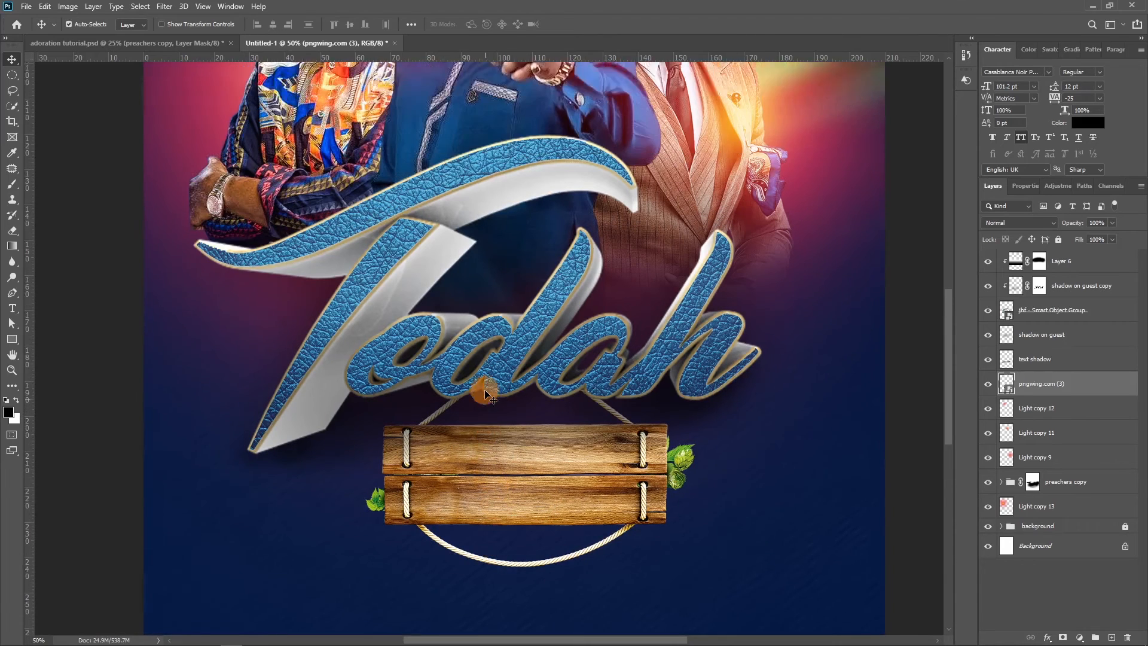
{"action": "scroll", "coordinate": [485, 399], "scroll_direction": "down", "scroll_amount": 2}
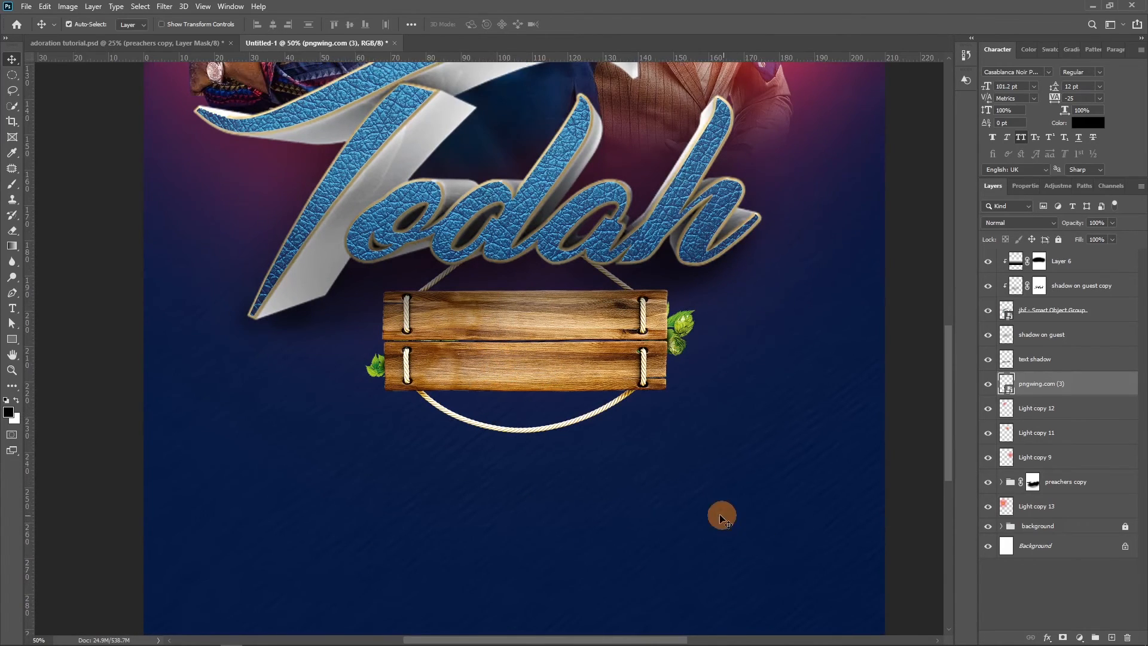
{"action": "scroll", "coordinate": [641, 497], "scroll_direction": "down", "scroll_amount": 2}
{"action": "scroll", "coordinate": [641, 497], "scroll_direction": "down", "scroll_amount": 1}
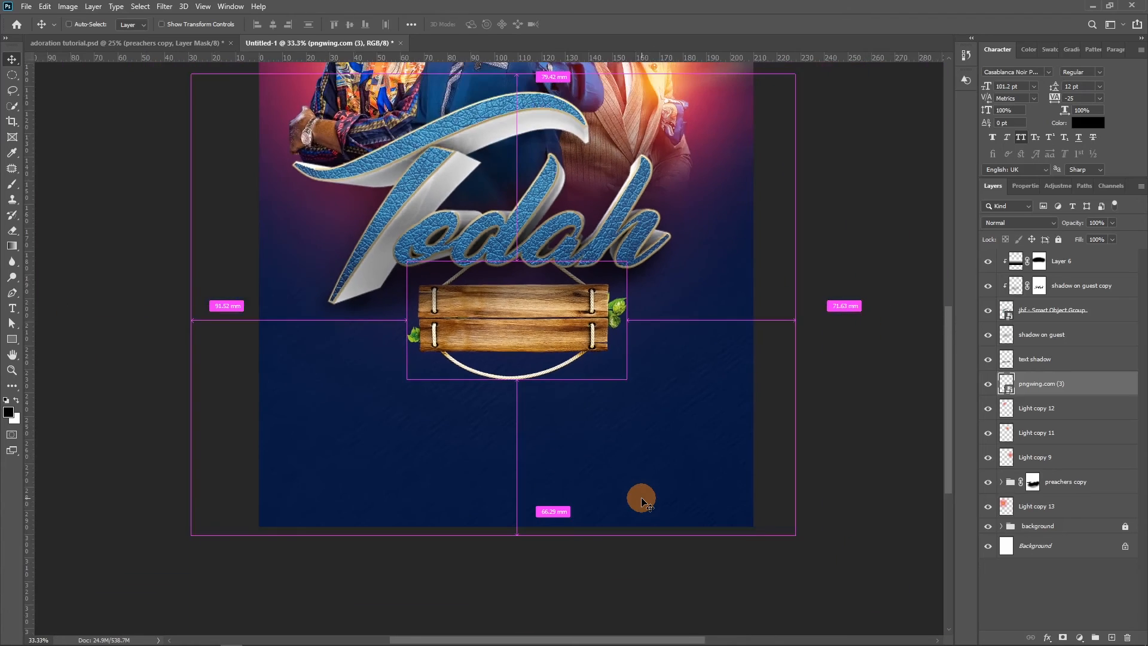
{"action": "scroll", "coordinate": [641, 497], "scroll_direction": "down", "scroll_amount": 1}
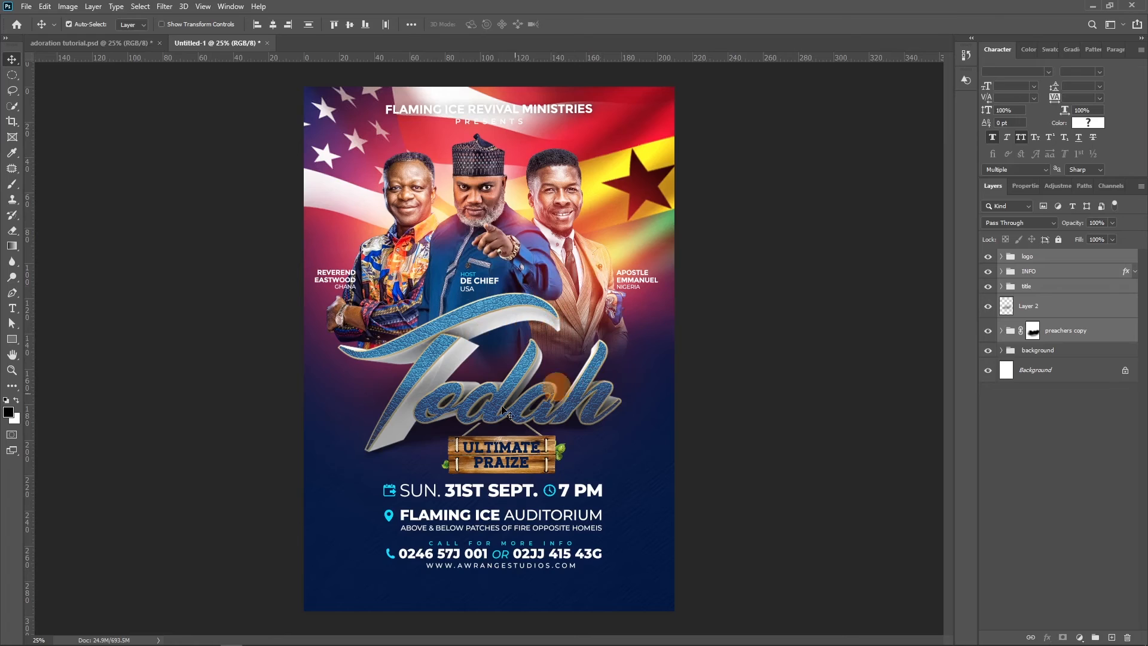
Draw a black rectangle of about 2540 × 3520 px over the flyer, above all layers, and set its blend mode to Soft Light
{"action": "left_click", "coordinate": [1058, 411]}
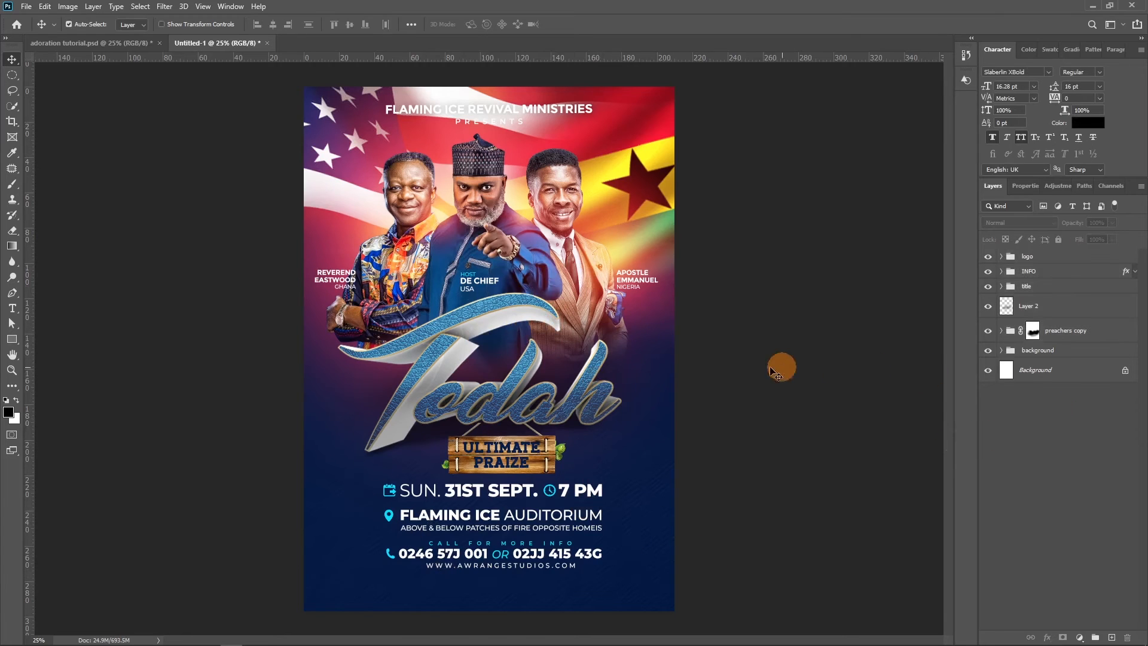
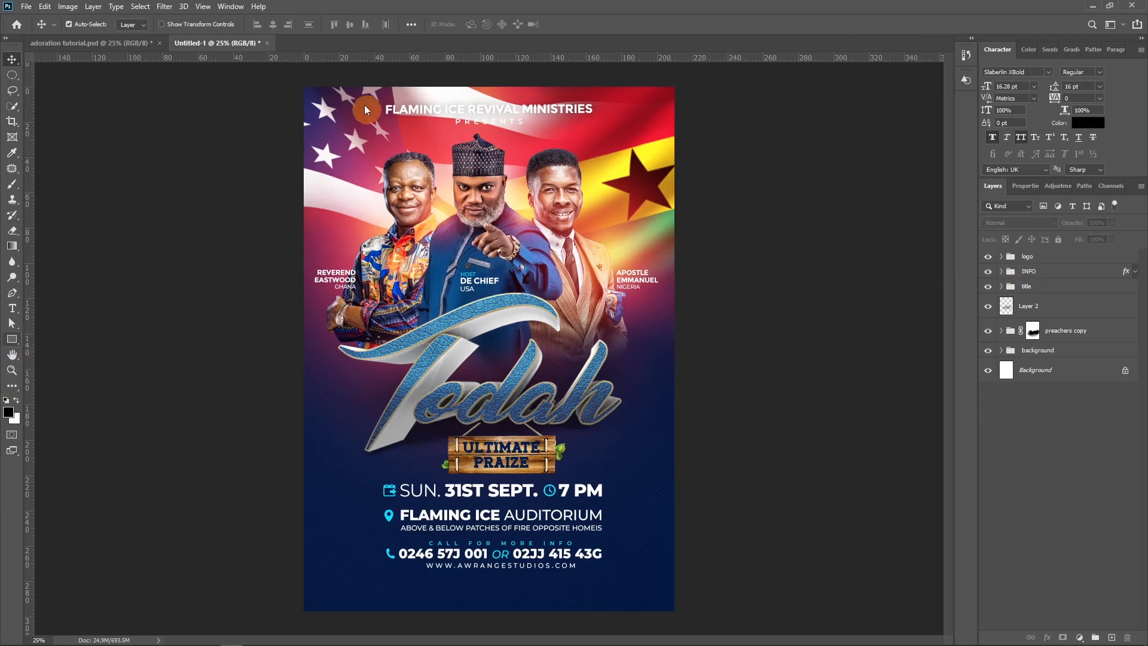
{"action": "right_click", "coordinate": [12, 339]}
{"action": "left_click_drag", "start_coordinate": [301, 80], "coordinate": [680, 611]}
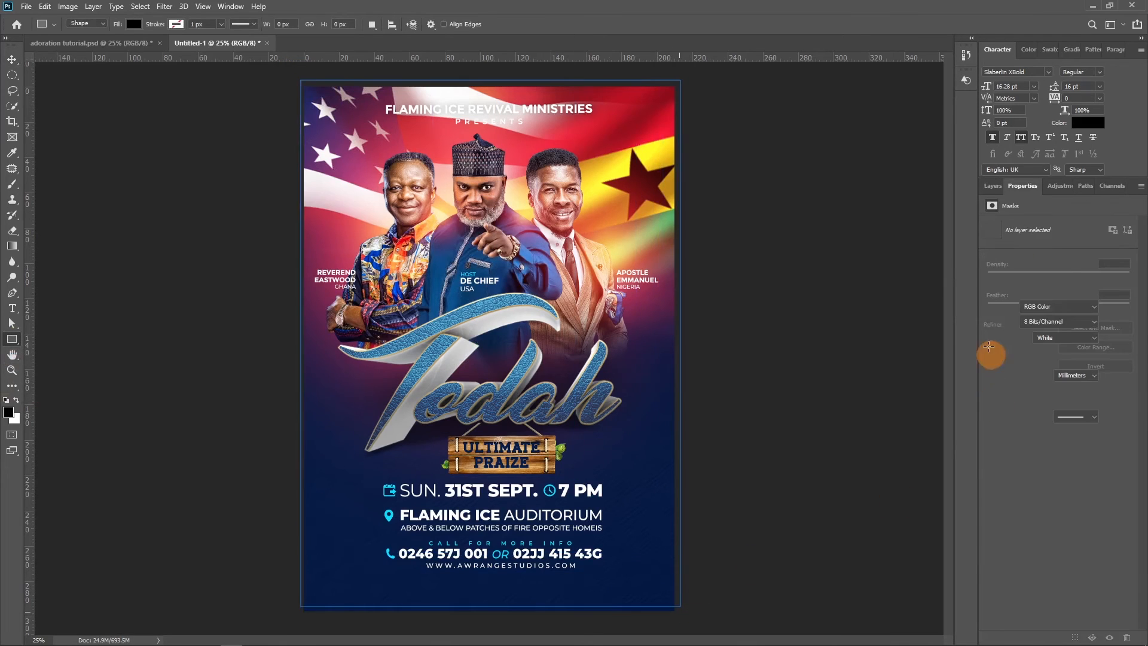
{"action": "left_click", "coordinate": [993, 188]}
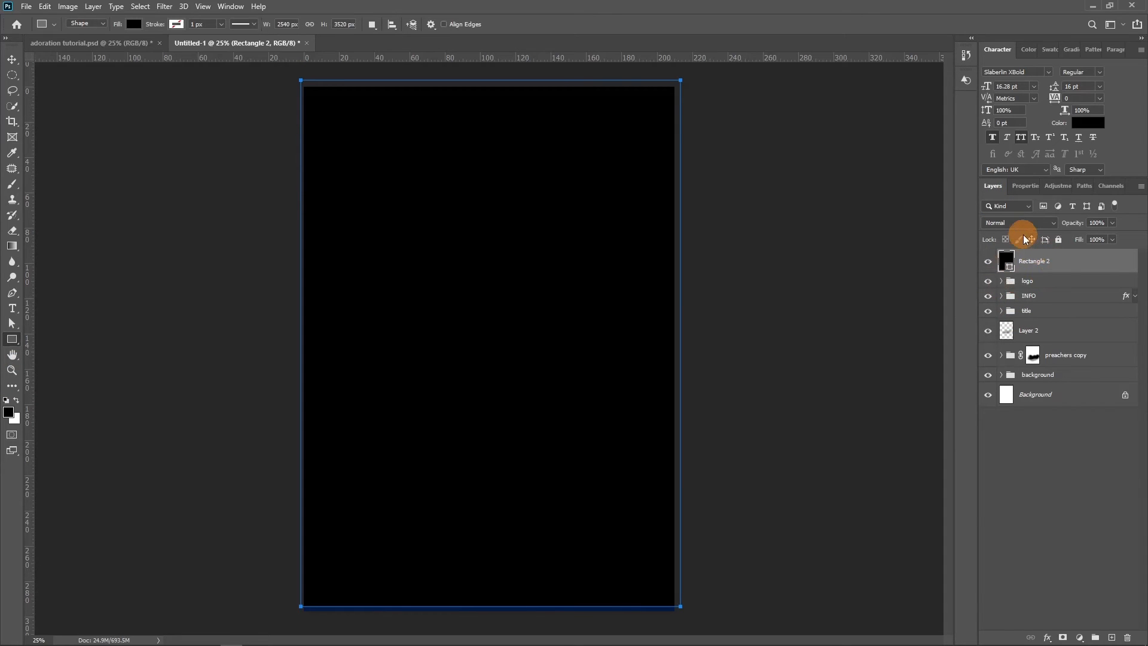
{"action": "left_click", "coordinate": [1022, 225]}
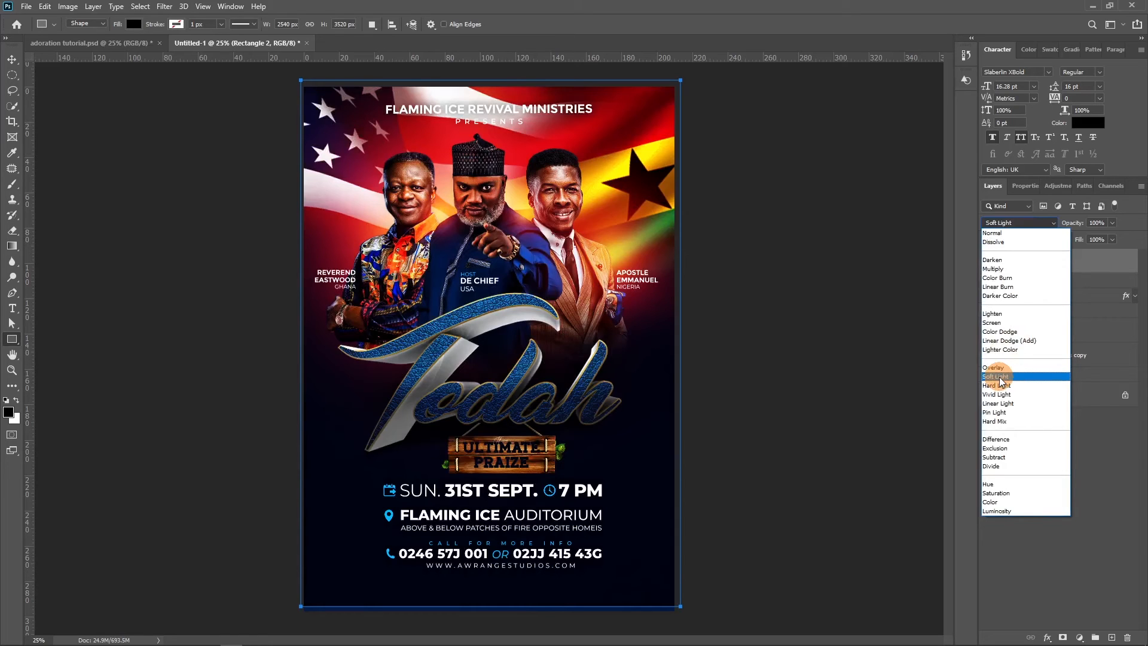
{"action": "left_click", "coordinate": [999, 377]}
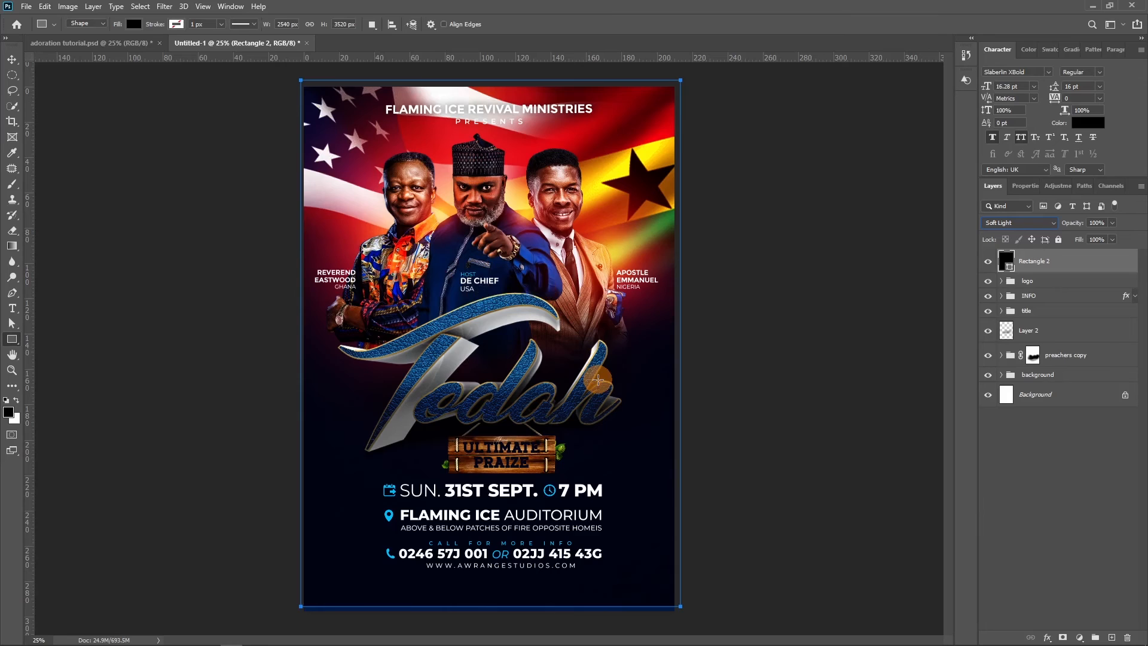
Set the black rectangle's opacity to 27% and its fill to 26%
{"action": "key", "text": "ctrl+plus"}
{"action": "key", "text": "ctrl+plus"}
{"action": "left_click_drag", "start_coordinate": [651, 60], "coordinate": [651, 369]}
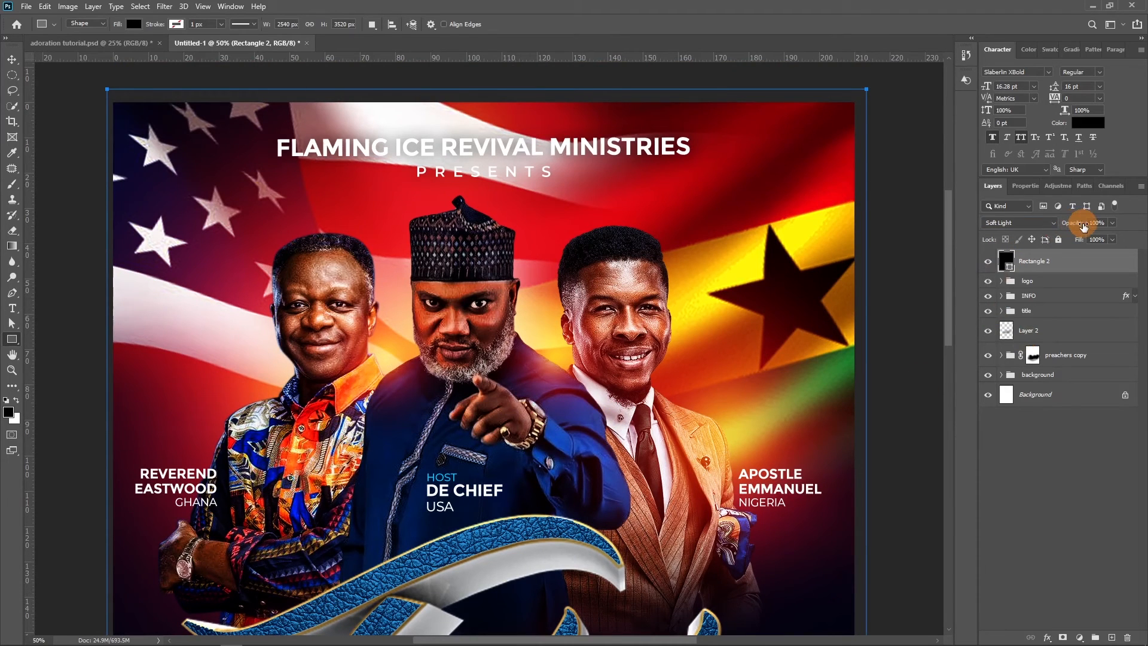
{"action": "left_click_drag", "start_coordinate": [1081, 242], "coordinate": [1028, 258]}
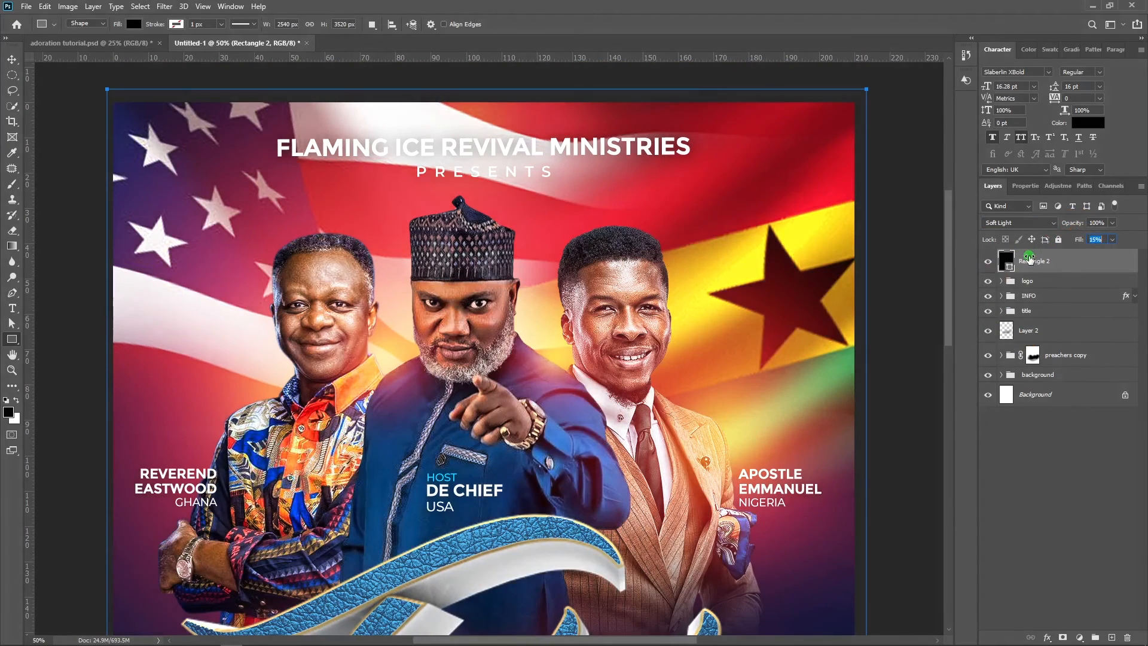
{"action": "left_click", "coordinate": [1075, 224]}
{"action": "left_click", "coordinate": [990, 263]}
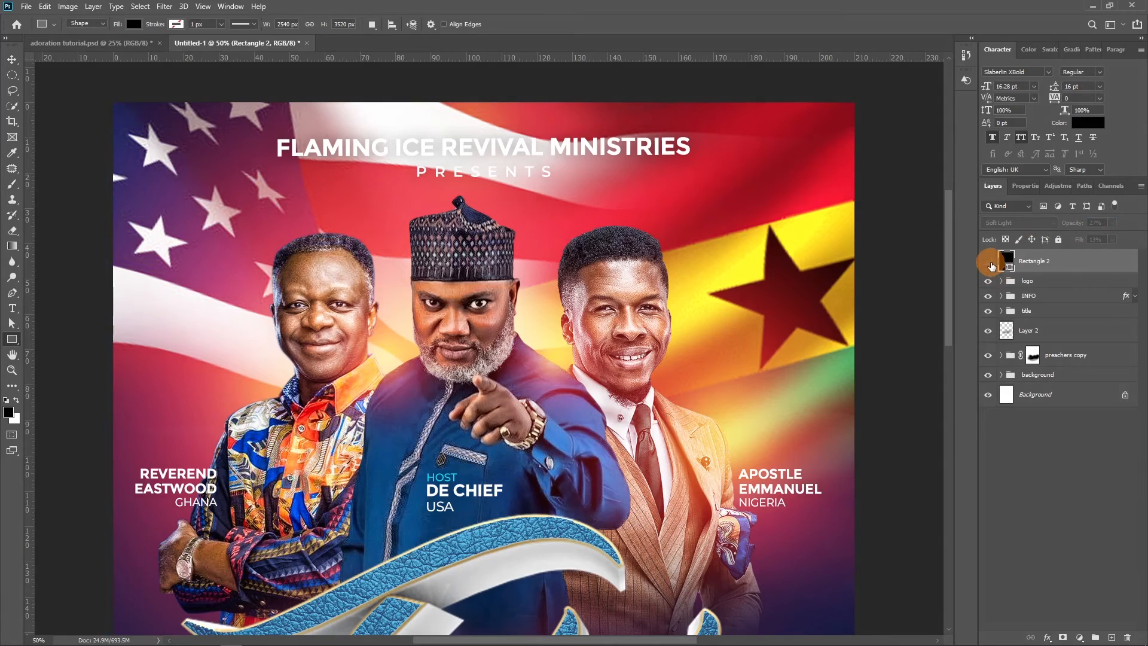
{"action": "left_click", "coordinate": [990, 264]}
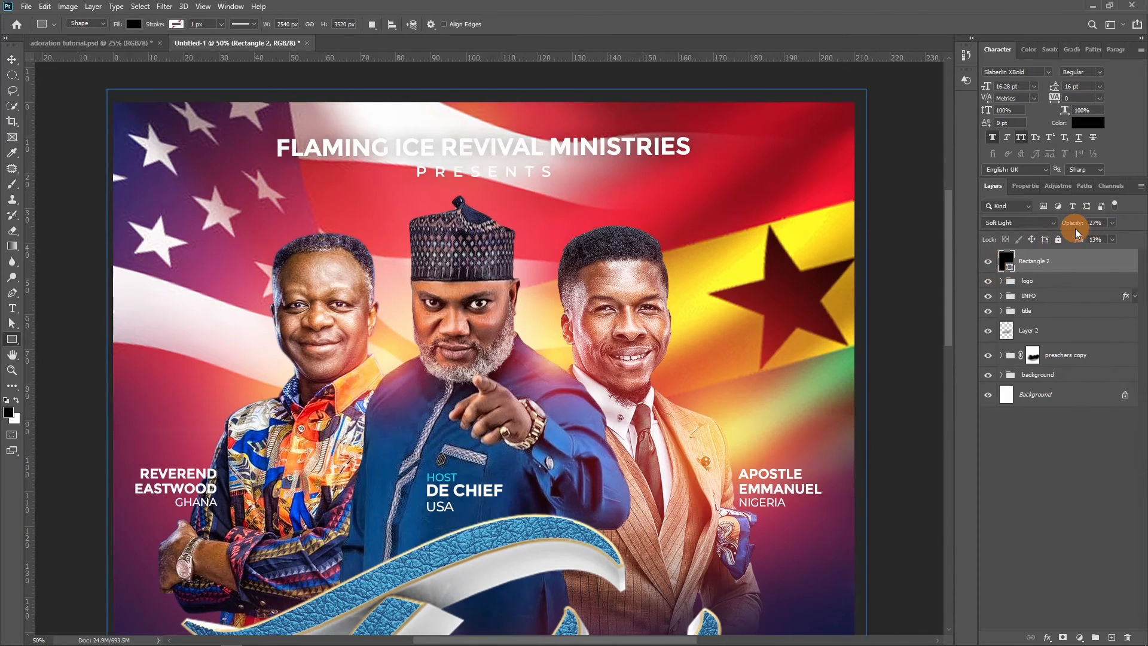
{"action": "left_click", "coordinate": [1080, 239]}
Compare the flyer with and without the black rectangle, examining the men and the brown suit up close
{"action": "left_click", "coordinate": [999, 268]}
{"action": "left_click", "coordinate": [991, 264]}
{"action": "left_click", "coordinate": [990, 263]}
{"action": "key", "text": "ctrl+plus"}
{"action": "key", "text": "ctrl+plus"}
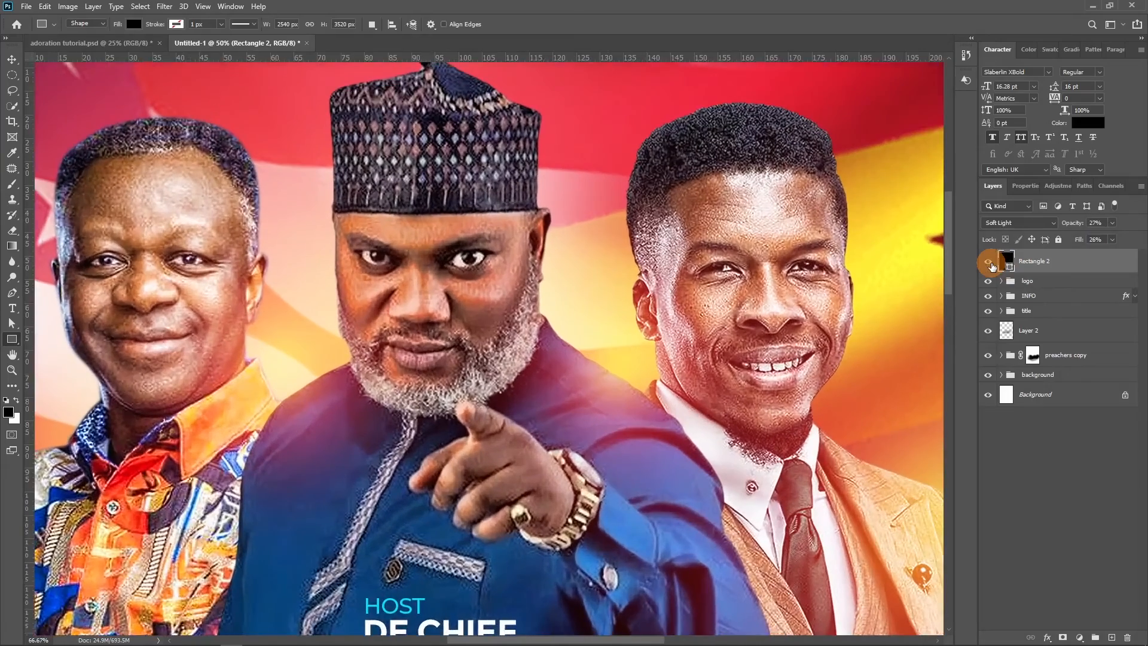
{"action": "left_click_drag", "start_coordinate": [581, 342], "coordinate": [536, 259]}
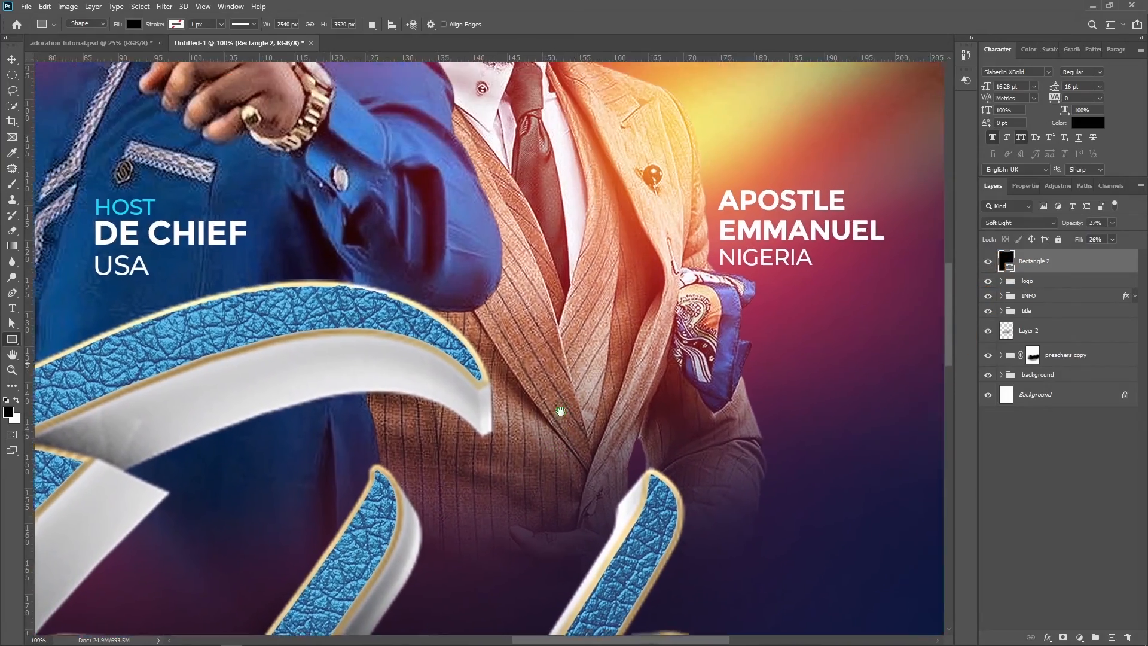
{"action": "left_click_drag", "start_coordinate": [561, 412], "coordinate": [561, 417]}
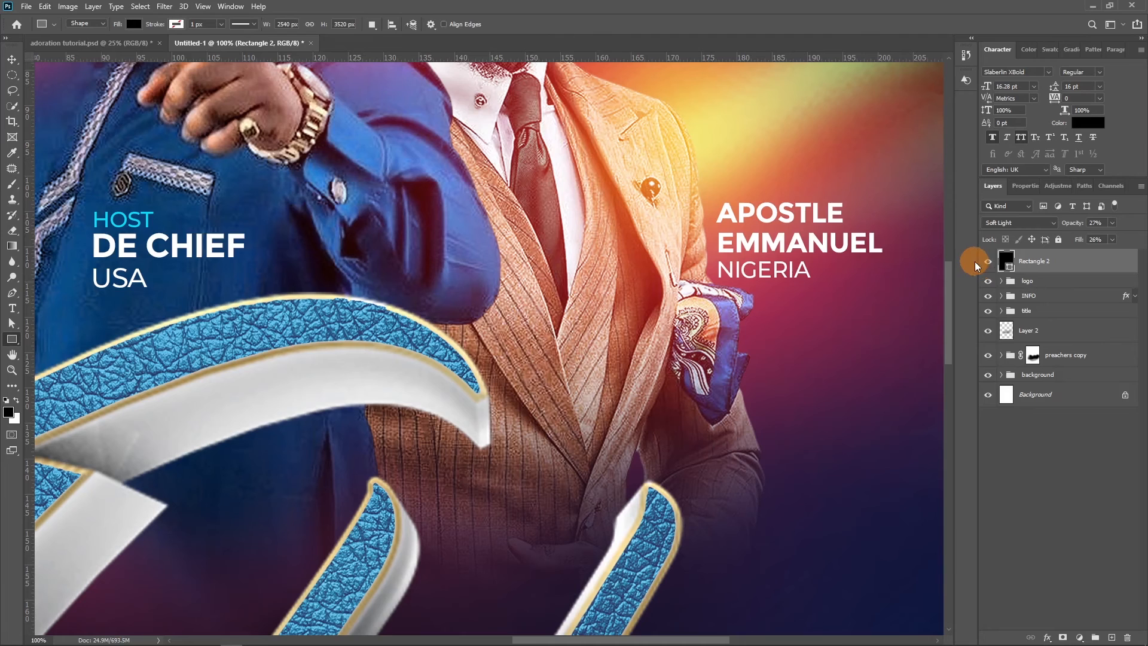
{"action": "left_click", "coordinate": [987, 261]}
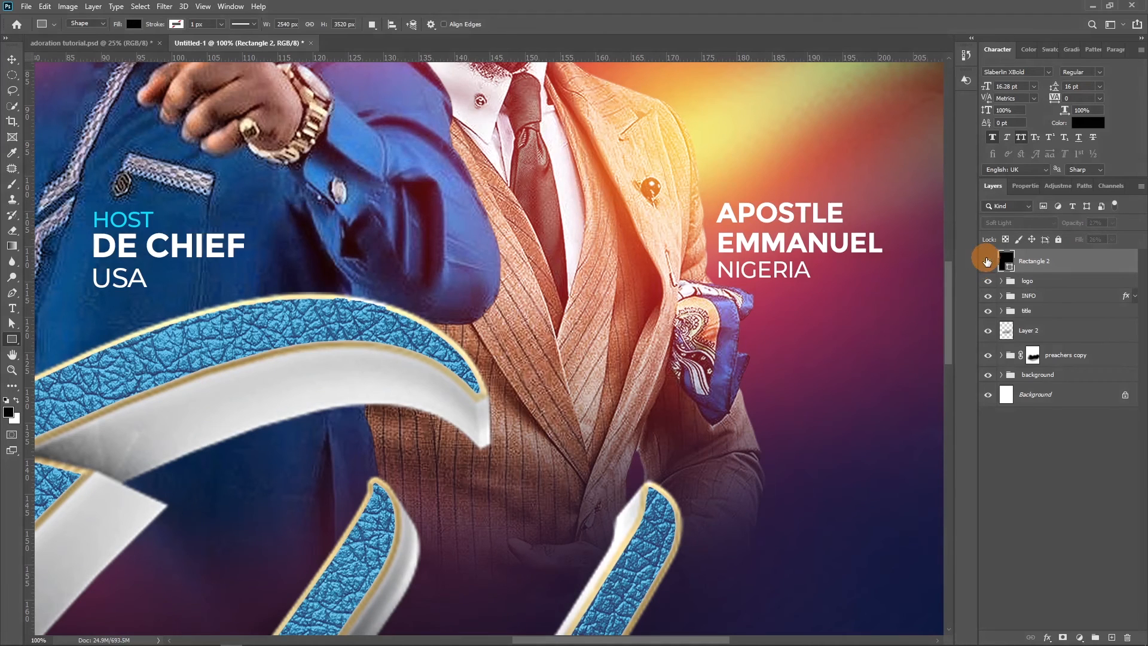
{"action": "left_click", "coordinate": [987, 261]}
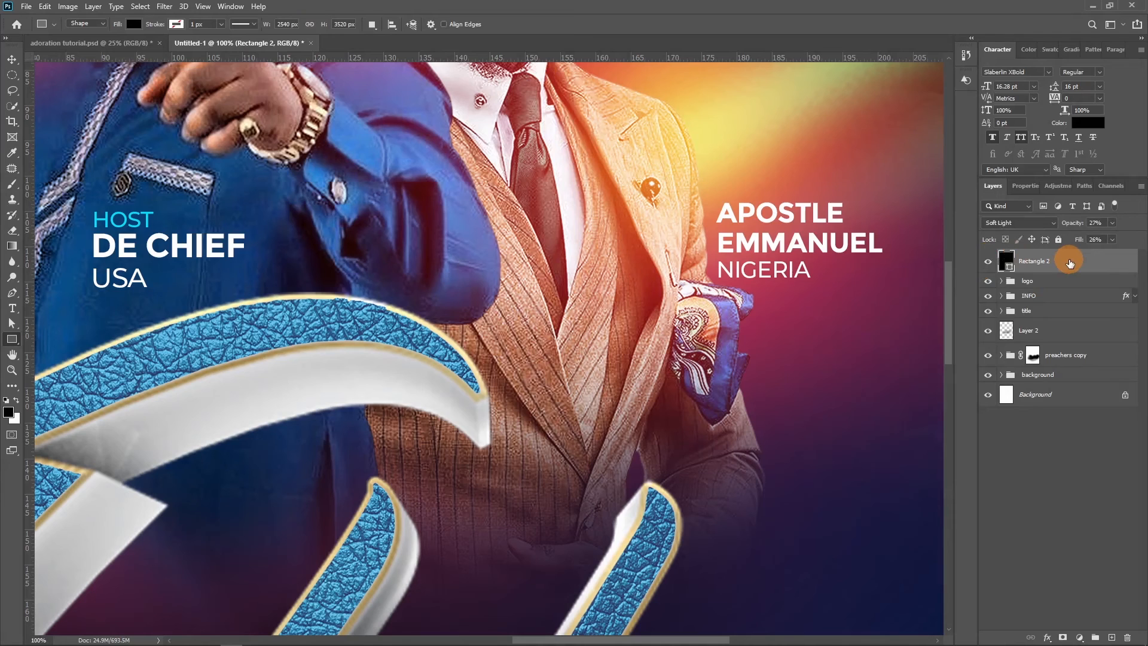
Duplicate the Soft Light rectangle and recolor the copy to golden yellow ffc230
{"action": "key", "text": "ctrl+j"}
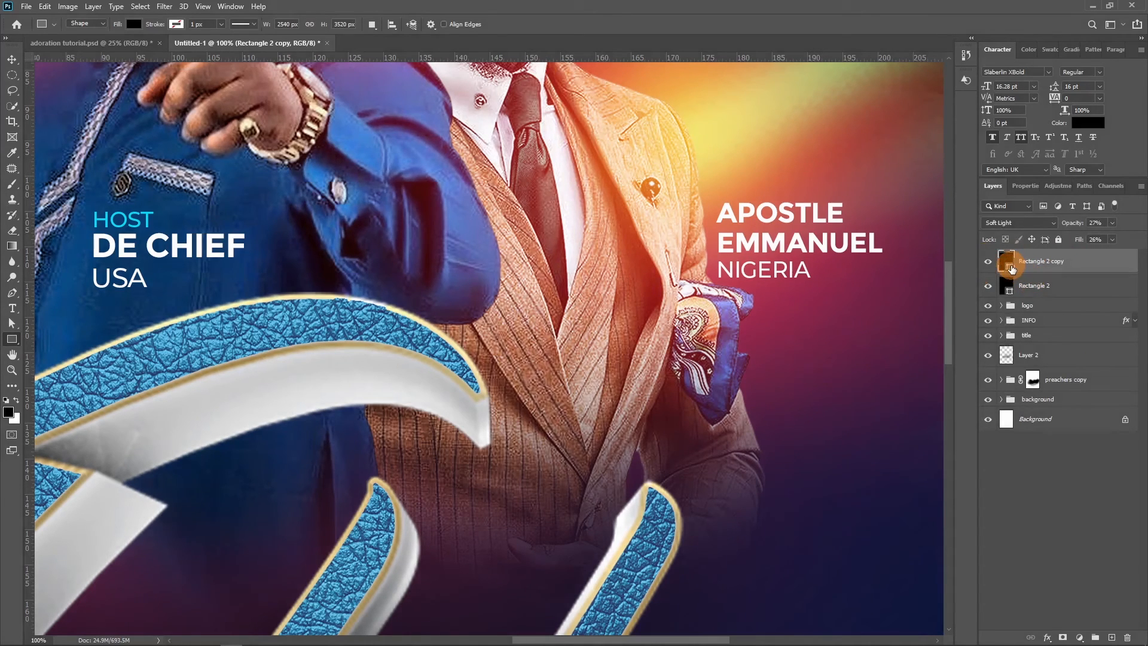
{"action": "double_click", "coordinate": [1010, 267]}
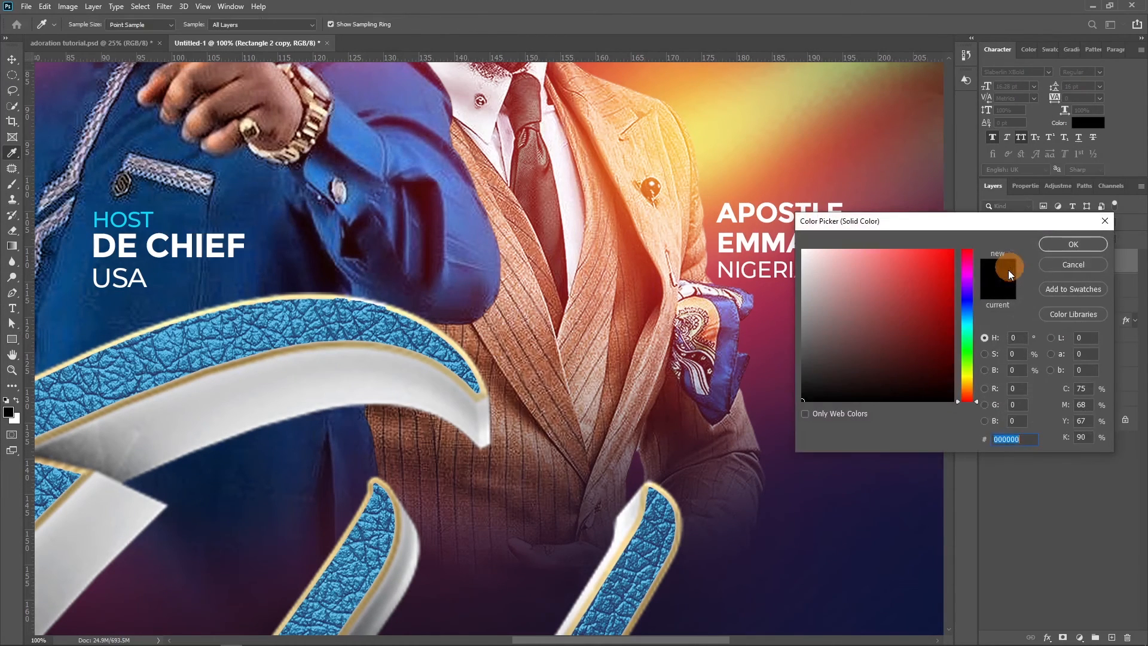
{"action": "left_click", "coordinate": [967, 377]}
{"action": "left_click_drag", "start_coordinate": [942, 347], "coordinate": [946, 291]}
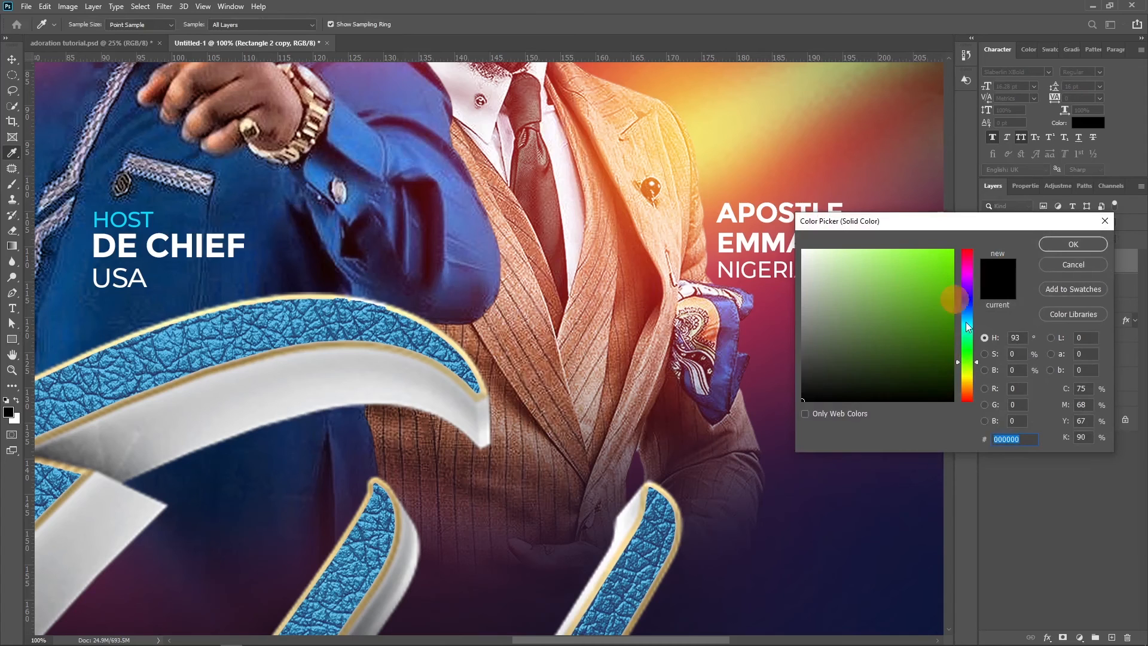
{"action": "left_click_drag", "start_coordinate": [967, 377], "coordinate": [969, 382]}
{"action": "left_click_drag", "start_coordinate": [926, 269], "coordinate": [924, 239]}
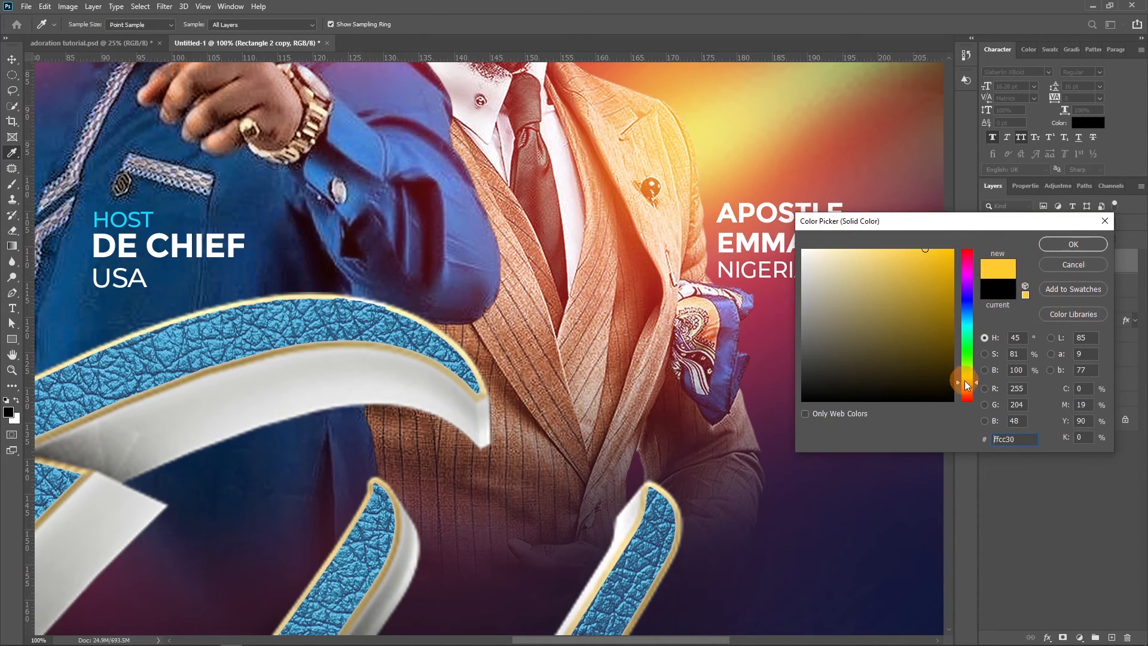
{"action": "left_click", "coordinate": [1067, 243]}
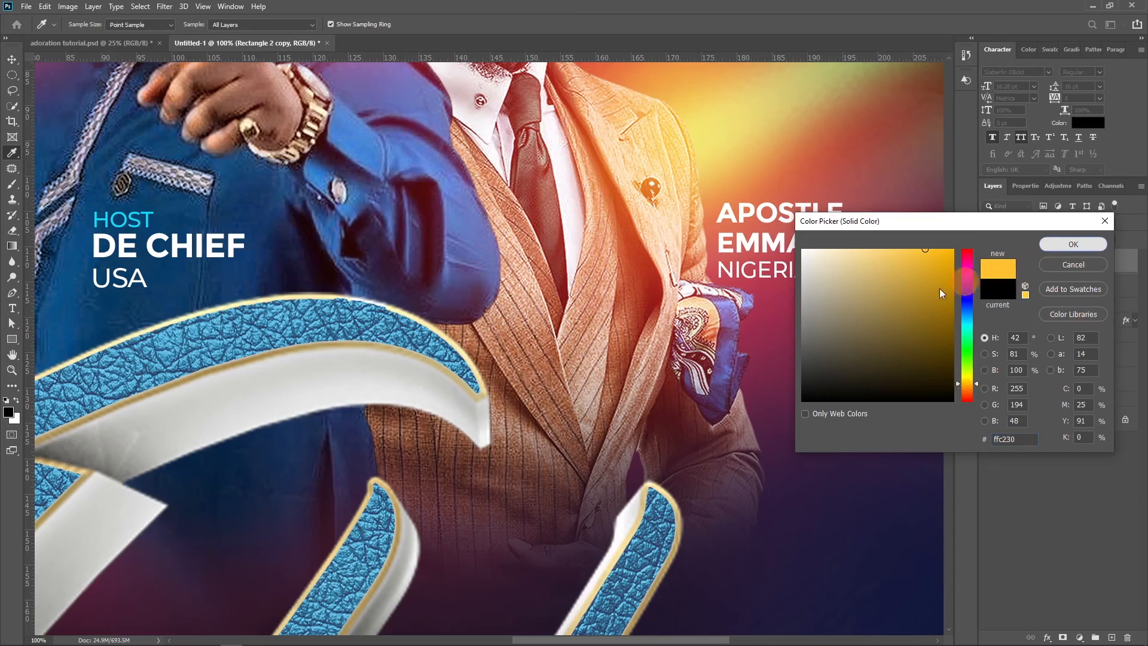
Set the golden yellow rectangle's blend mode to Overlay and check its effect on the men and the whole flyer
{"action": "left_click", "coordinate": [1004, 225]}
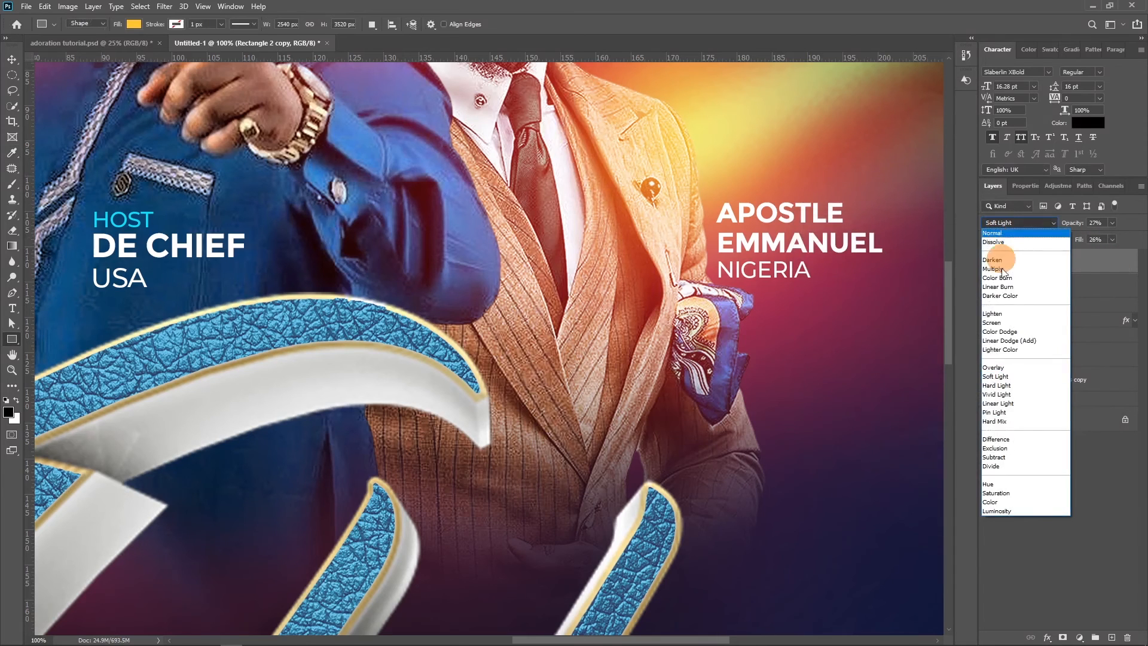
{"action": "left_click", "coordinate": [990, 353]}
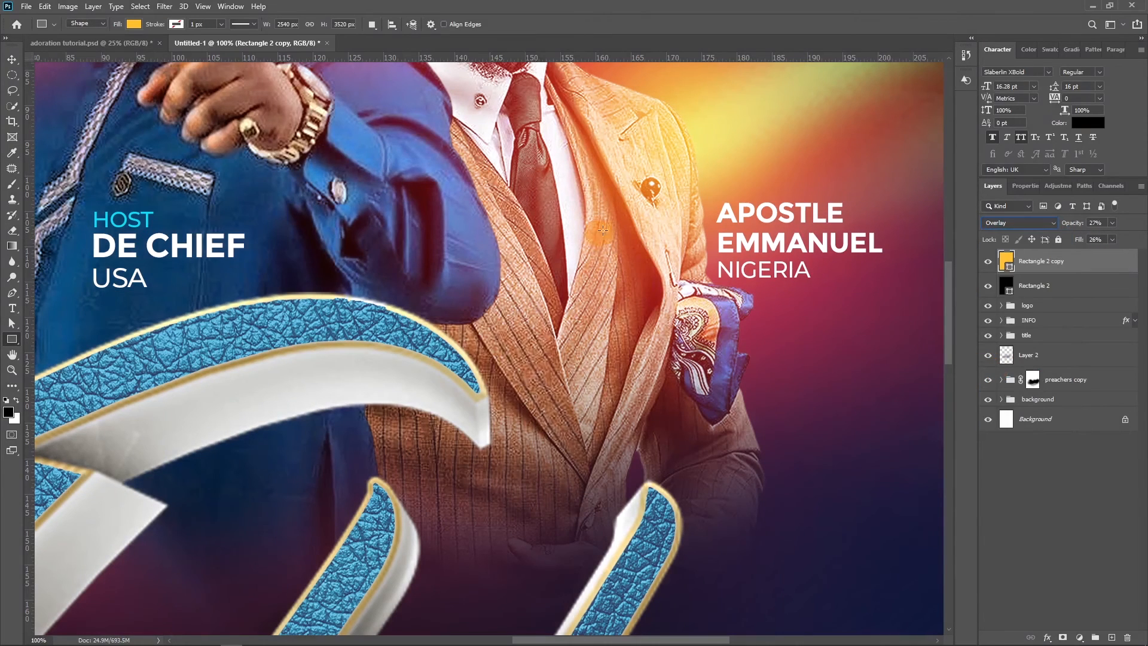
{"action": "left_click_drag", "start_coordinate": [622, 192], "coordinate": [739, 524]}
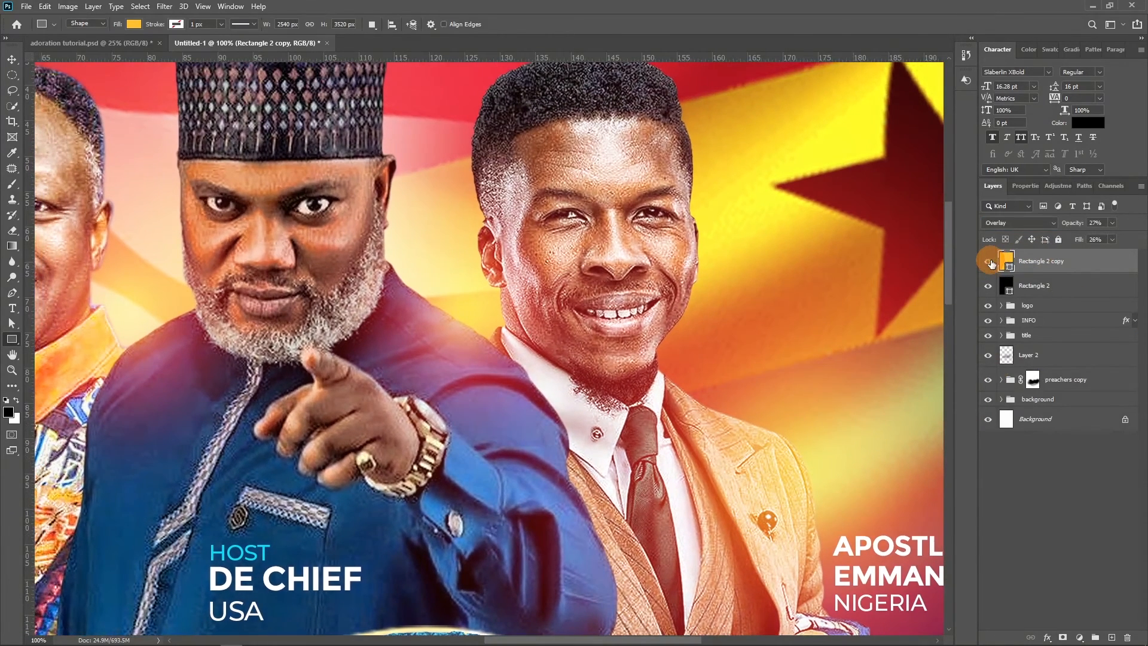
{"action": "key", "text": "ctrl+minus"}
{"action": "key", "text": "ctrl+minus"}
{"action": "key", "text": "ctrl+minus"}
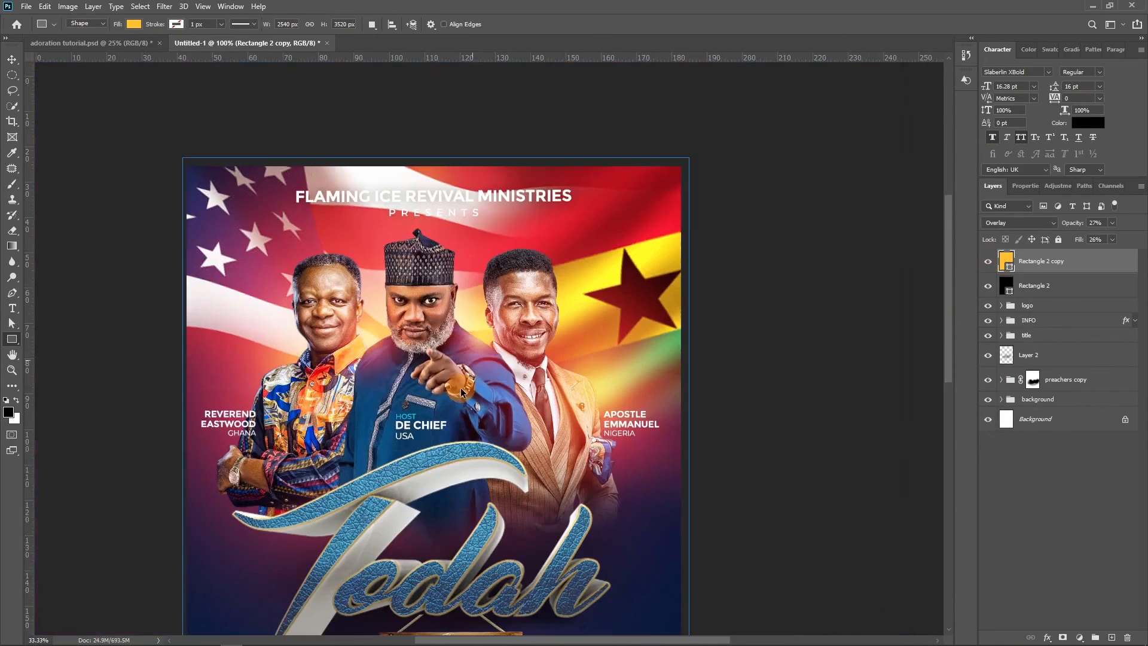
{"action": "key", "text": "ctrl+minus"}
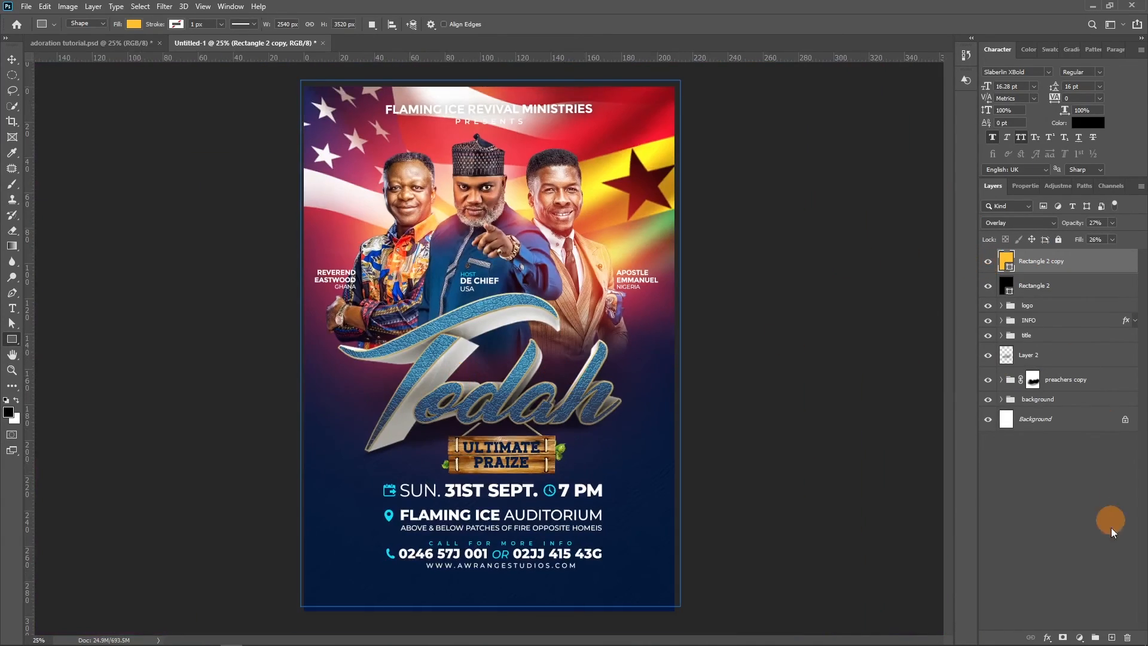
Add a Brightness/Contrast adjustment above all layers with brightness 16 and contrast 5, and compare the flyer with and without it
{"action": "left_click", "coordinate": [1081, 637]}
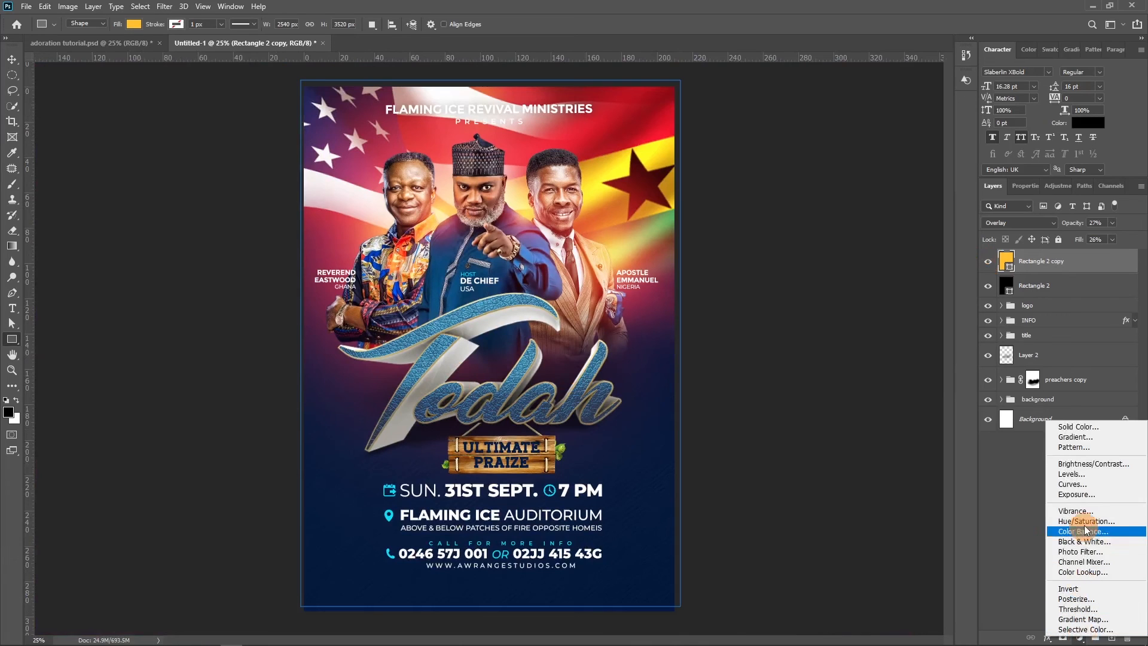
{"action": "left_click", "coordinate": [1078, 464]}
{"action": "left_click", "coordinate": [1060, 259]}
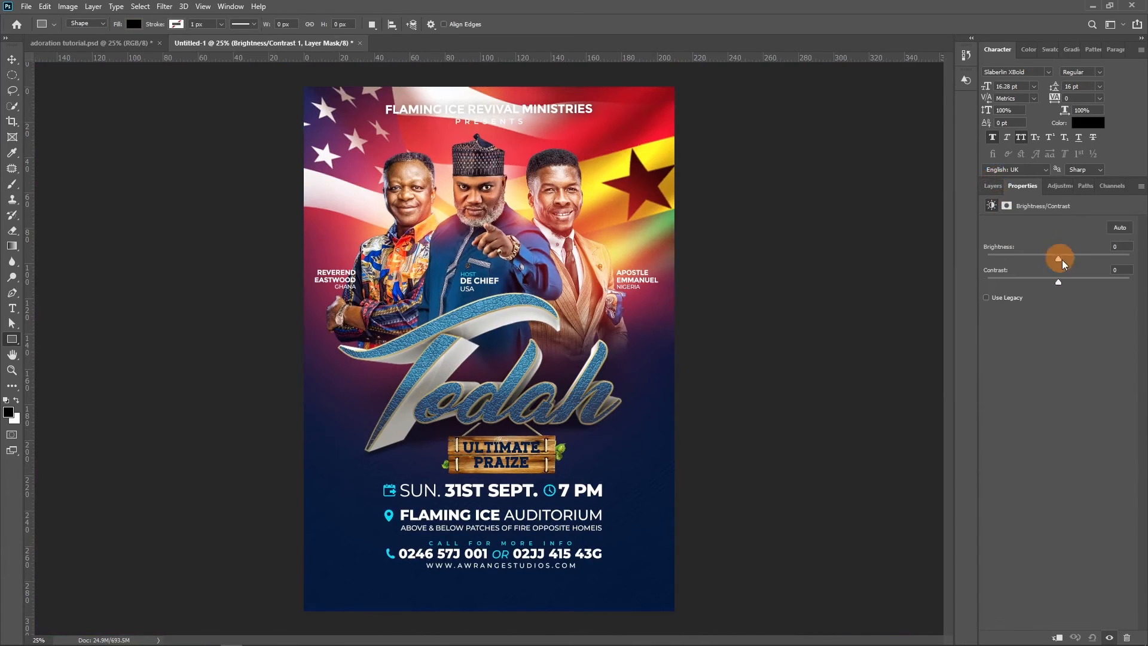
{"action": "left_click_drag", "start_coordinate": [1067, 258], "coordinate": [1067, 258]}
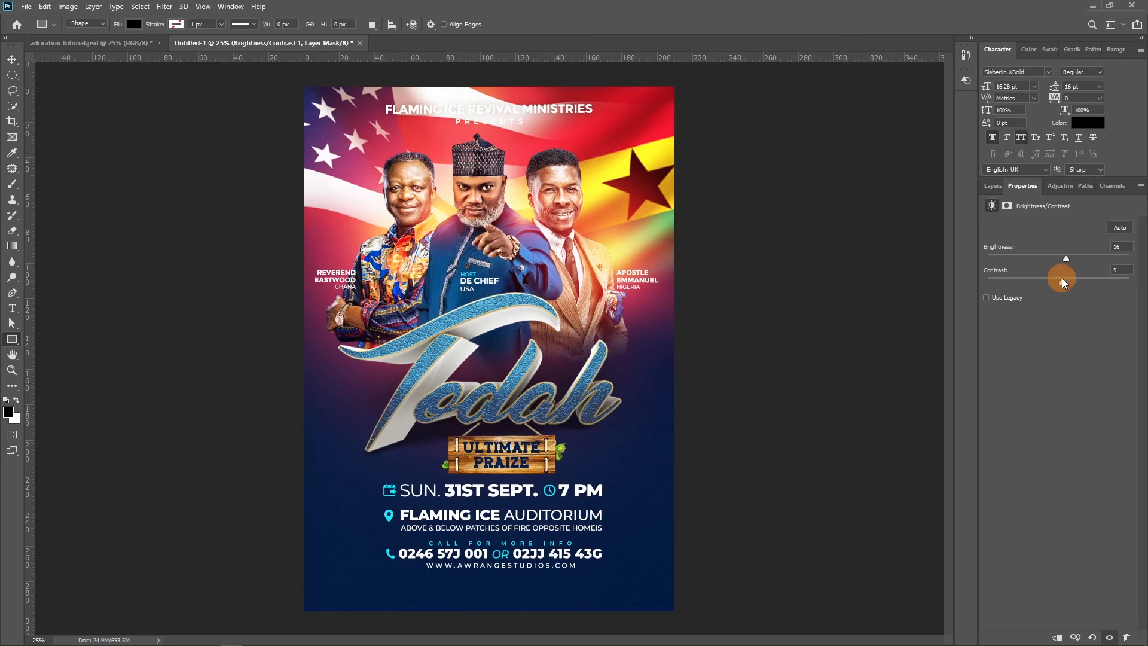
{"action": "left_click", "coordinate": [992, 186]}
{"action": "left_click", "coordinate": [988, 262]}
{"action": "left_click", "coordinate": [988, 262]}
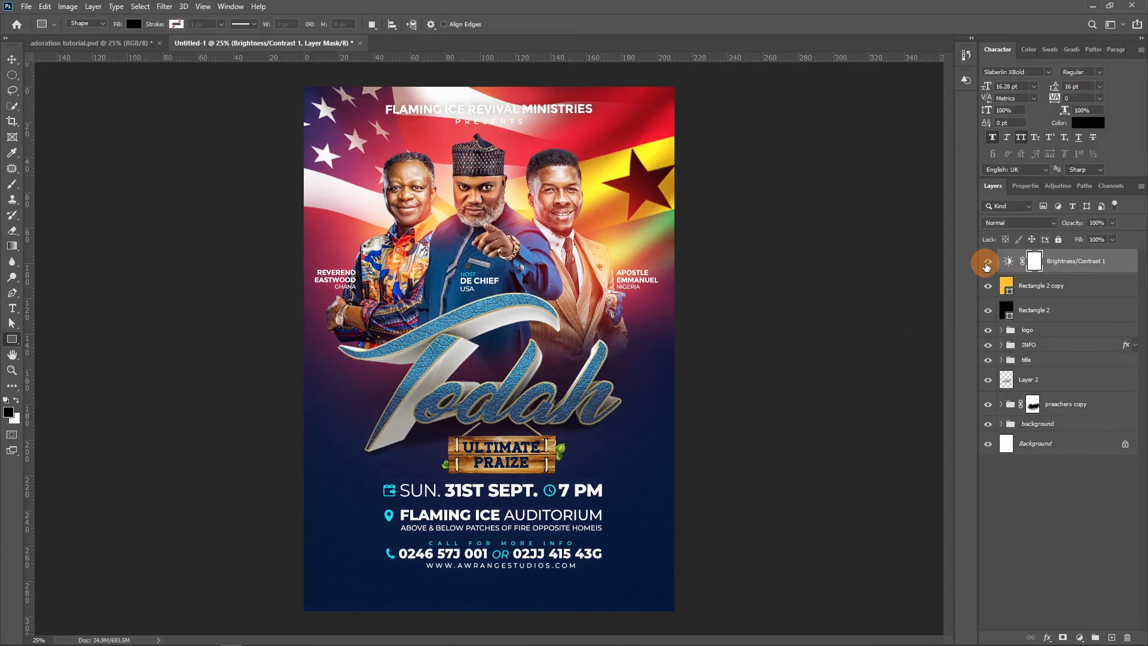
Group the Brightness/Contrast adjustment with both color rectangles, name the group fx and lock it
{"action": "left_click", "coordinate": [1062, 323]}
{"action": "left_click", "coordinate": [1063, 321], "text": "shift"}
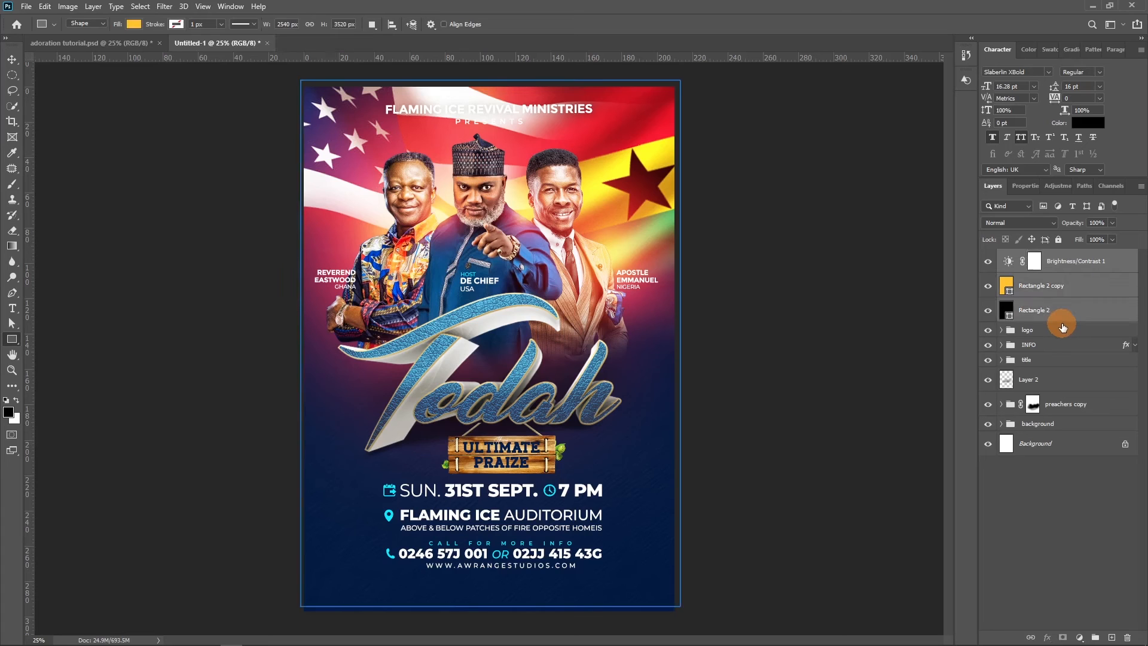
{"action": "left_click", "coordinate": [1034, 293]}
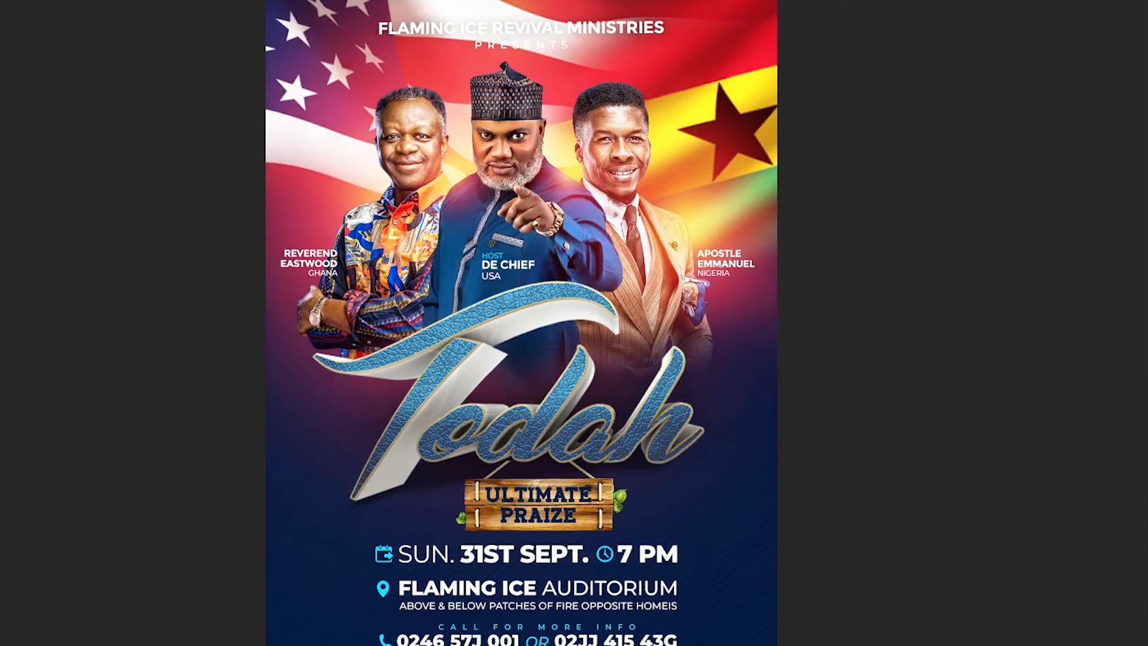
{"action": "double_click", "coordinate": [1030, 257]}
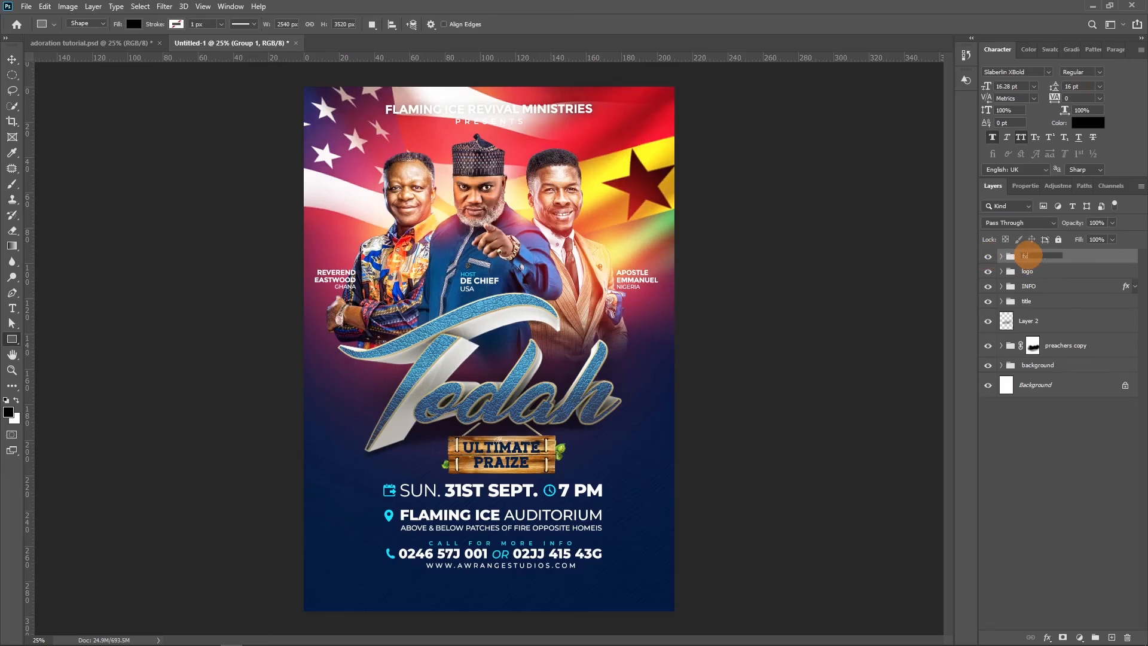
{"action": "key", "text": "Return"}
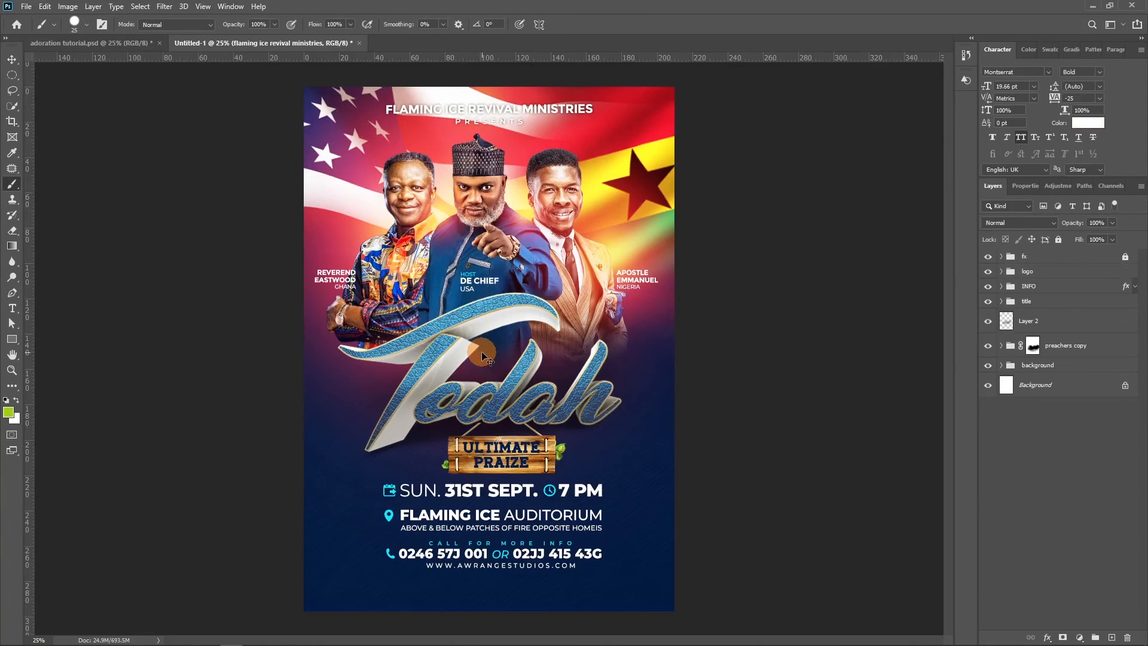
Hide the drop shadow of the FLAMING ICE REVIVAL MINISTRIES headline
{"action": "key", "text": "ctrl+plus"}
{"action": "key", "text": "ctrl+plus"}
{"action": "left_click_drag", "start_coordinate": [431, 65], "coordinate": [494, 254]}
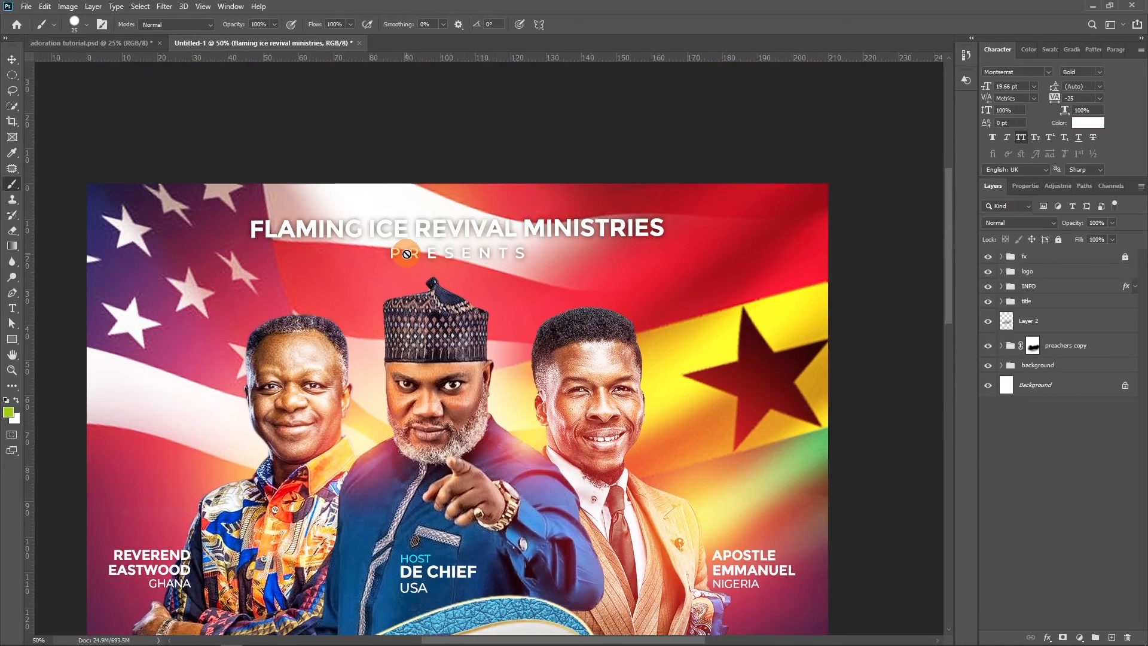
{"action": "key", "text": "v"}
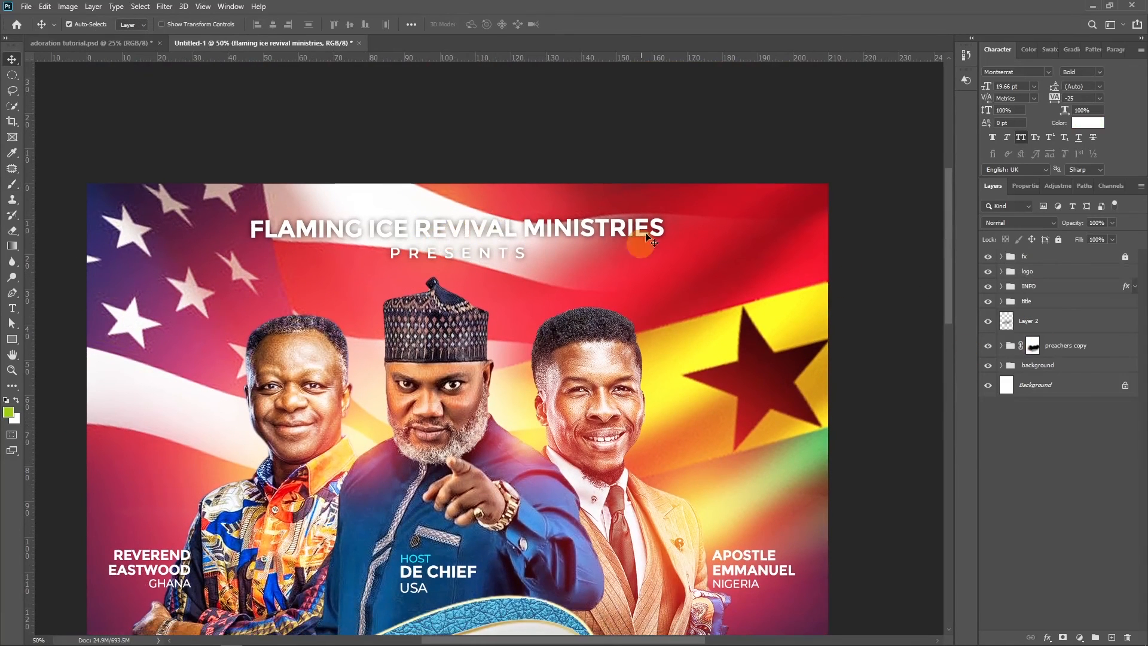
{"action": "left_click", "coordinate": [651, 137]}
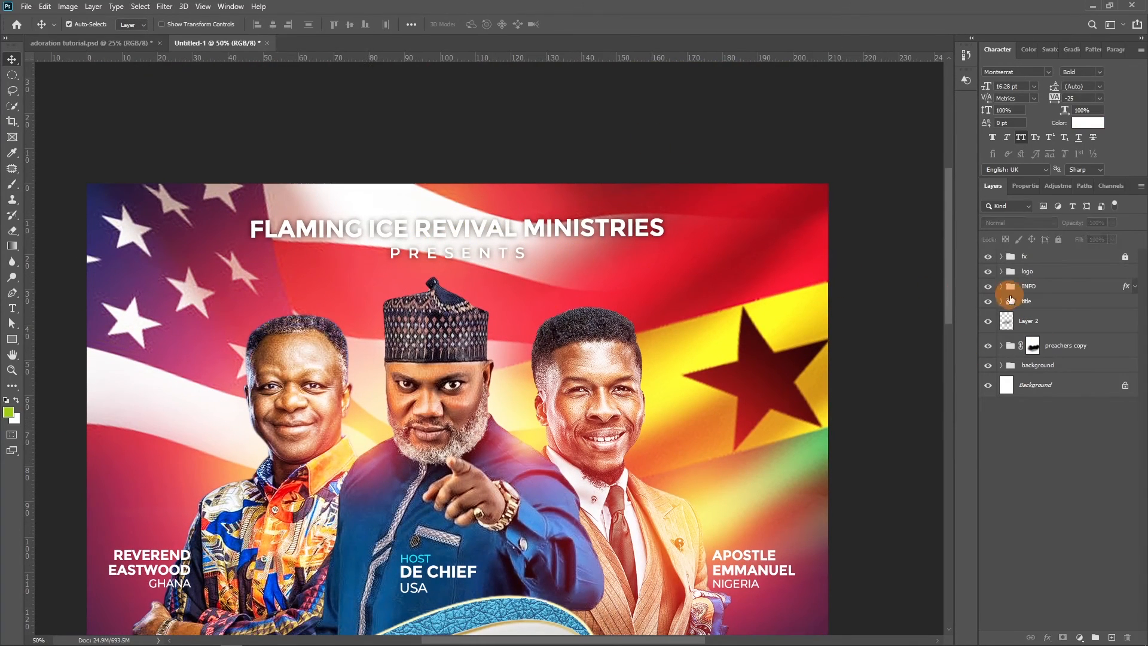
{"action": "left_click", "coordinate": [485, 235]}
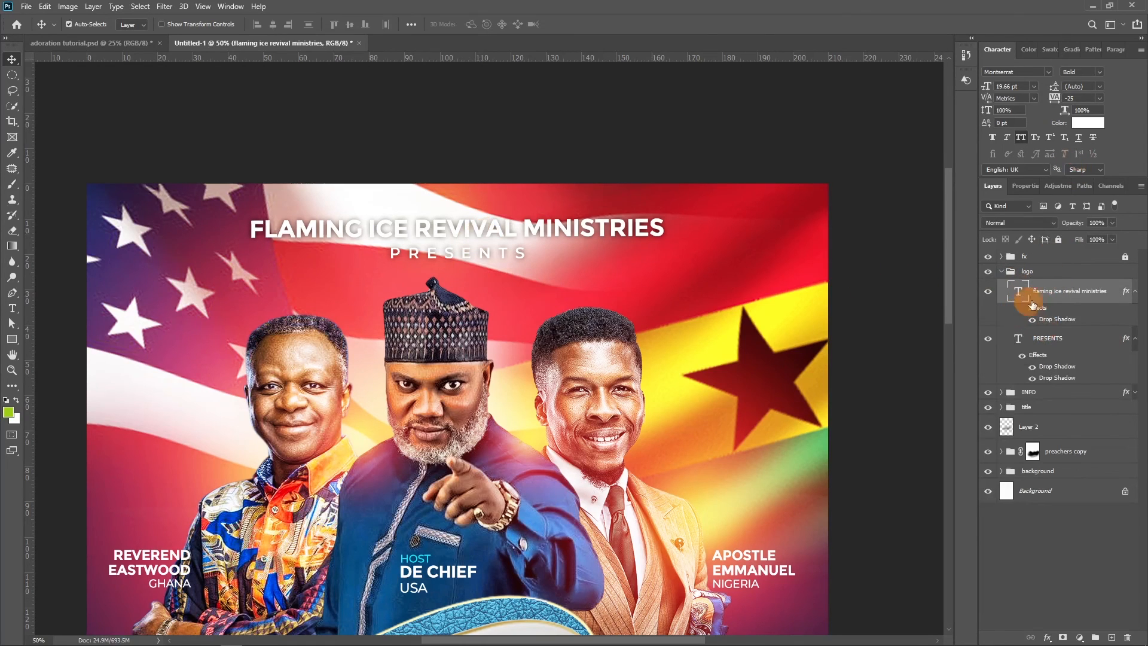
{"action": "left_click", "coordinate": [1022, 308]}
Recolor the FLAMING ICE REVIVAL MINISTRIES headline to dark blue 1c046e
{"action": "left_click", "coordinate": [1090, 125]}
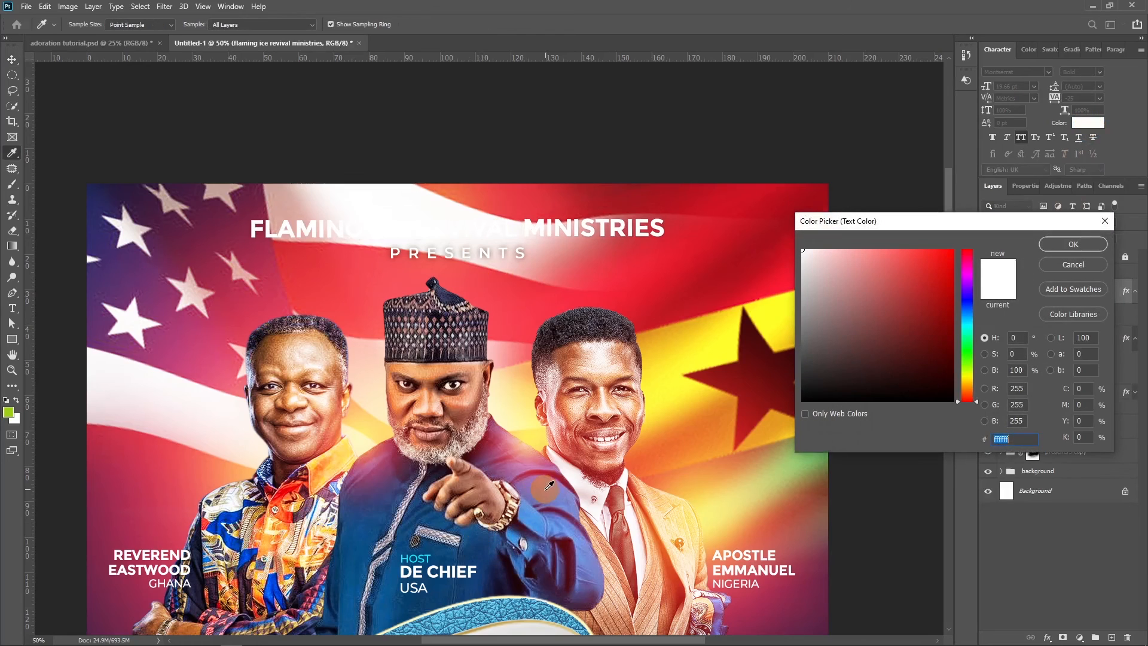
{"action": "left_click", "coordinate": [544, 490]}
{"action": "left_click_drag", "start_coordinate": [918, 321], "coordinate": [948, 336]}
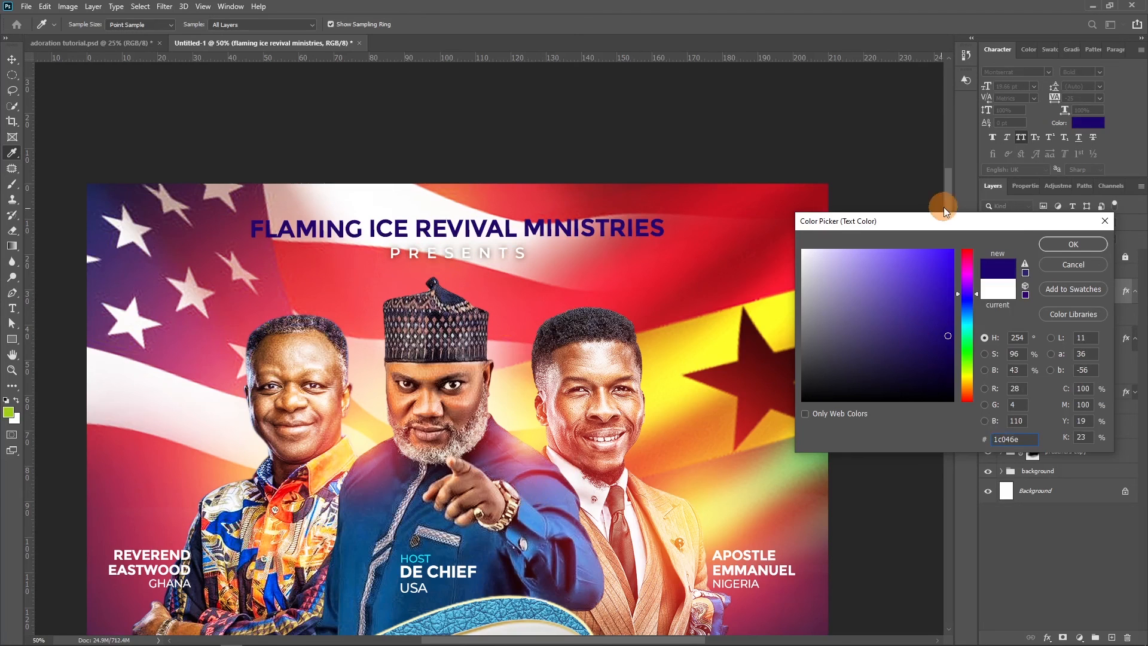
{"action": "left_click", "coordinate": [1062, 245]}
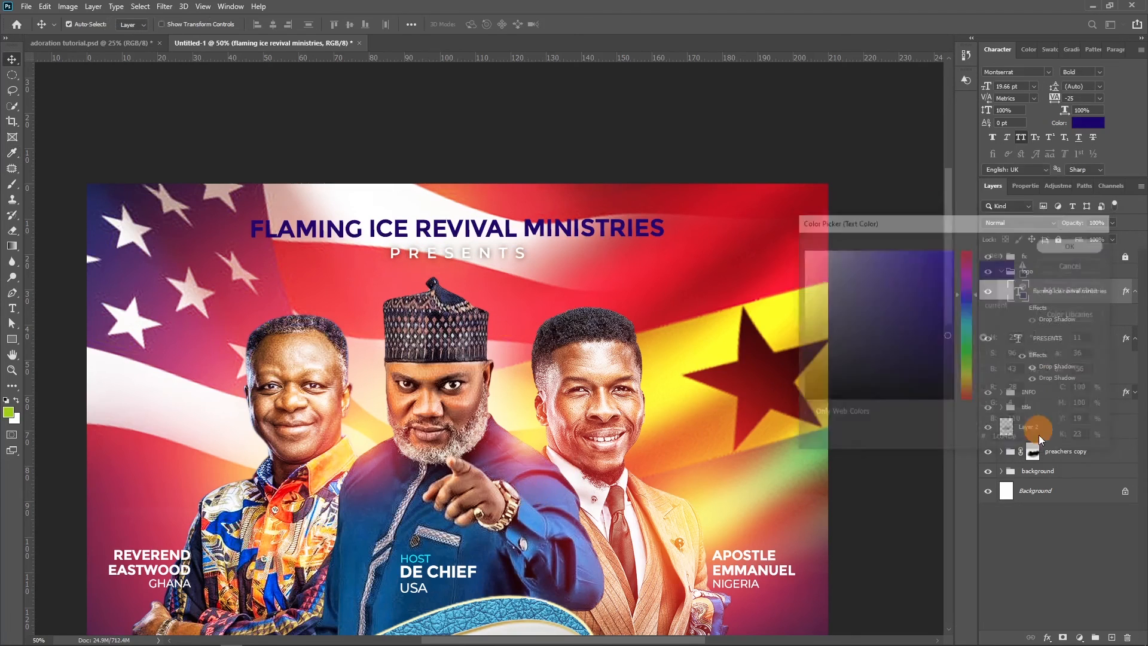
Hide the drop shadows of the PRESENTS text and recolor it to dark blue 1e046f, sampled from the headline
{"action": "left_click", "coordinate": [1022, 355]}
{"action": "left_click", "coordinate": [1048, 336]}
{"action": "left_click", "coordinate": [1087, 122]}
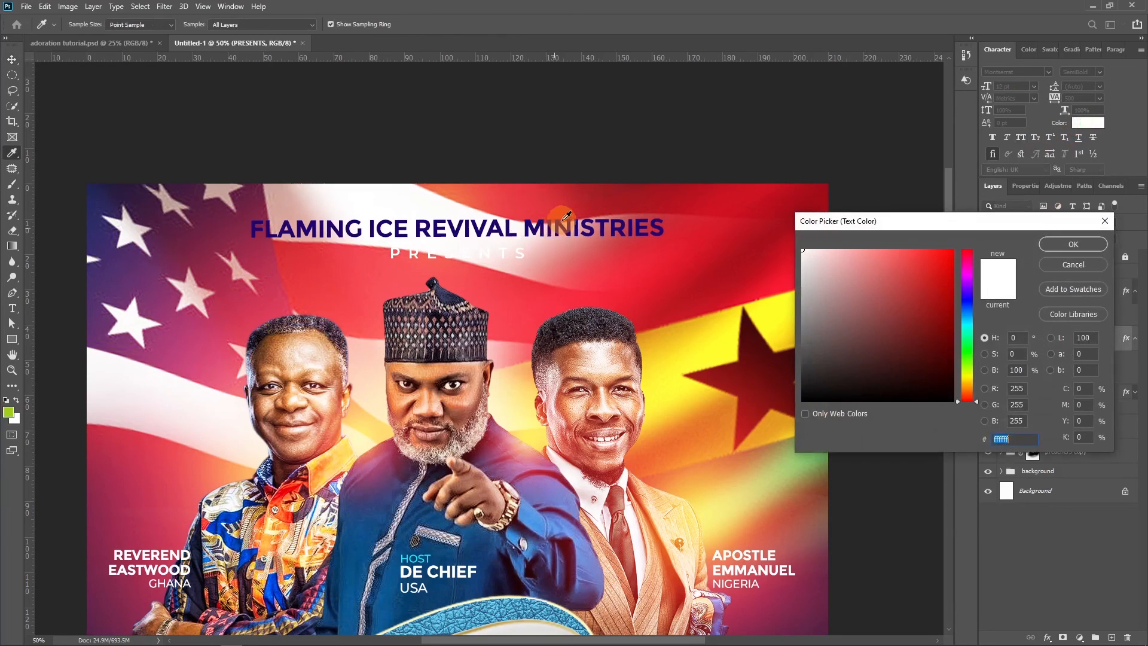
{"action": "left_click", "coordinate": [546, 224]}
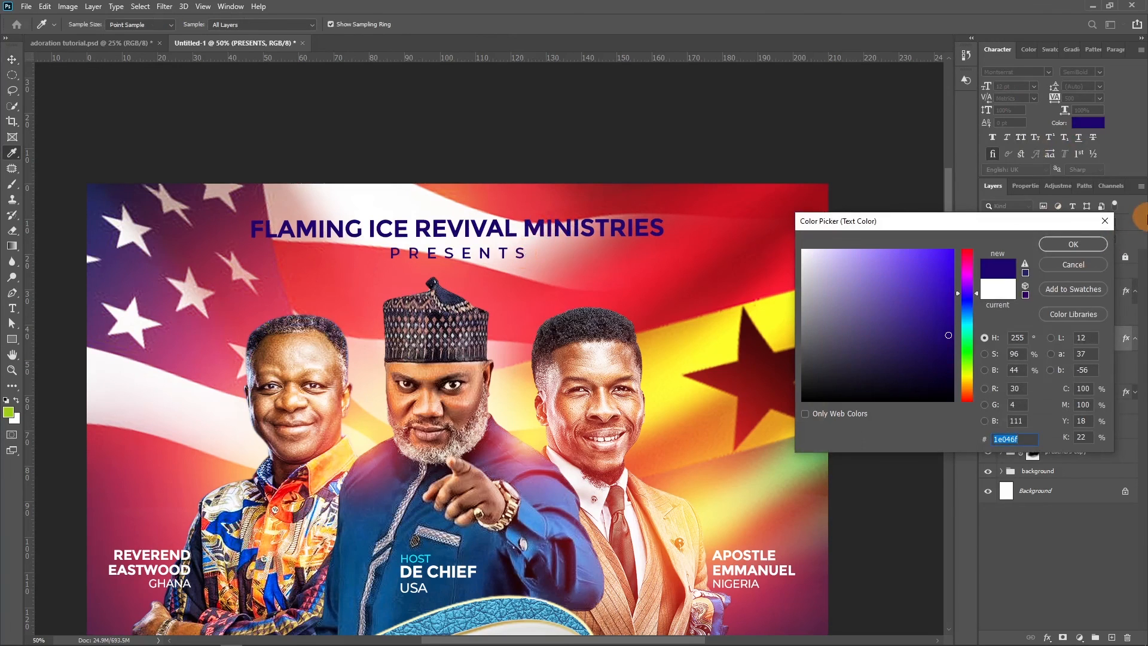
{"action": "left_click", "coordinate": [1071, 245]}
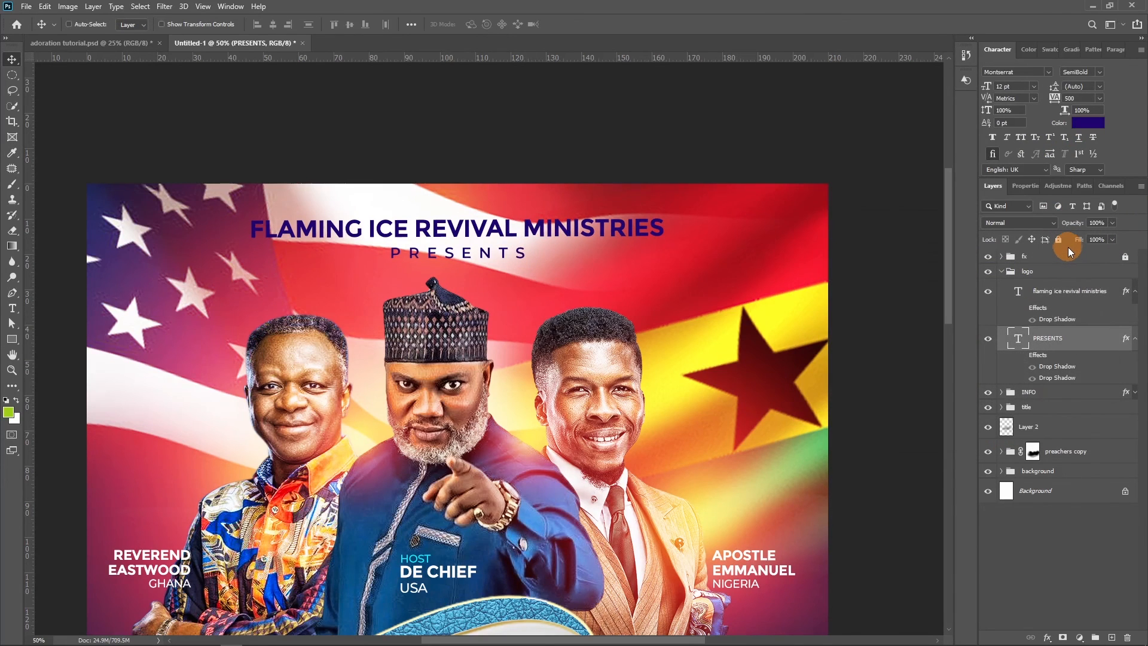
{"action": "key", "text": "ctrl+minus"}
{"action": "key", "text": "ctrl+minus"}
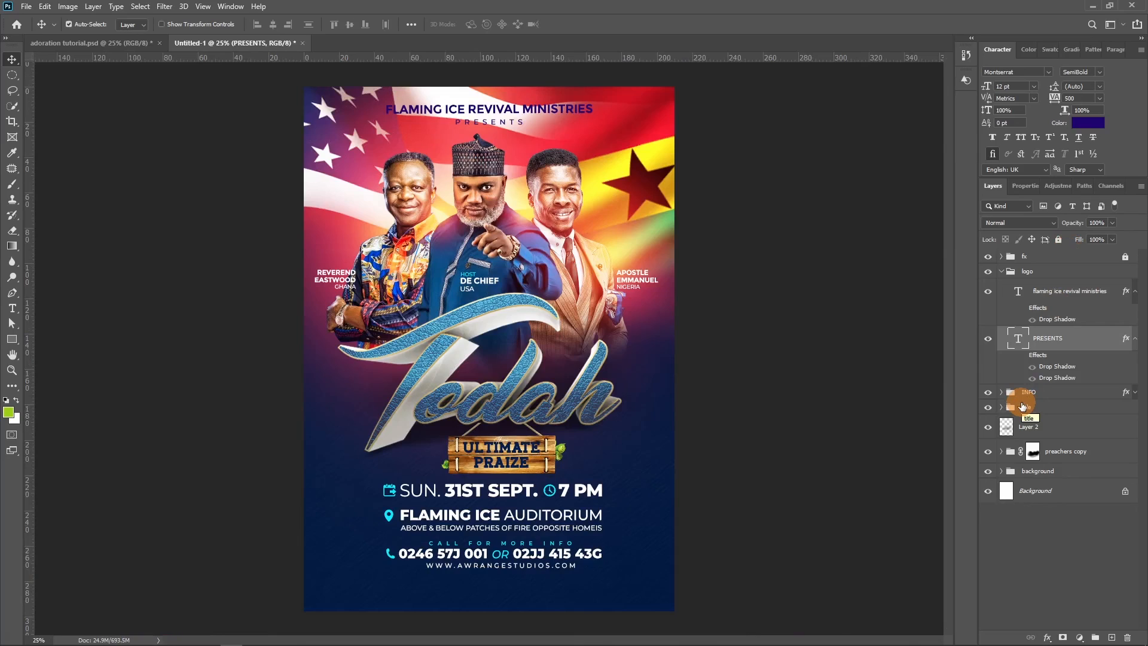
Add a new layer above the fx group and brush a green loop around the letters "odah" of the Todah title
{"action": "key", "text": "ctrl+plus"}
{"action": "key", "text": "ctrl+plus"}
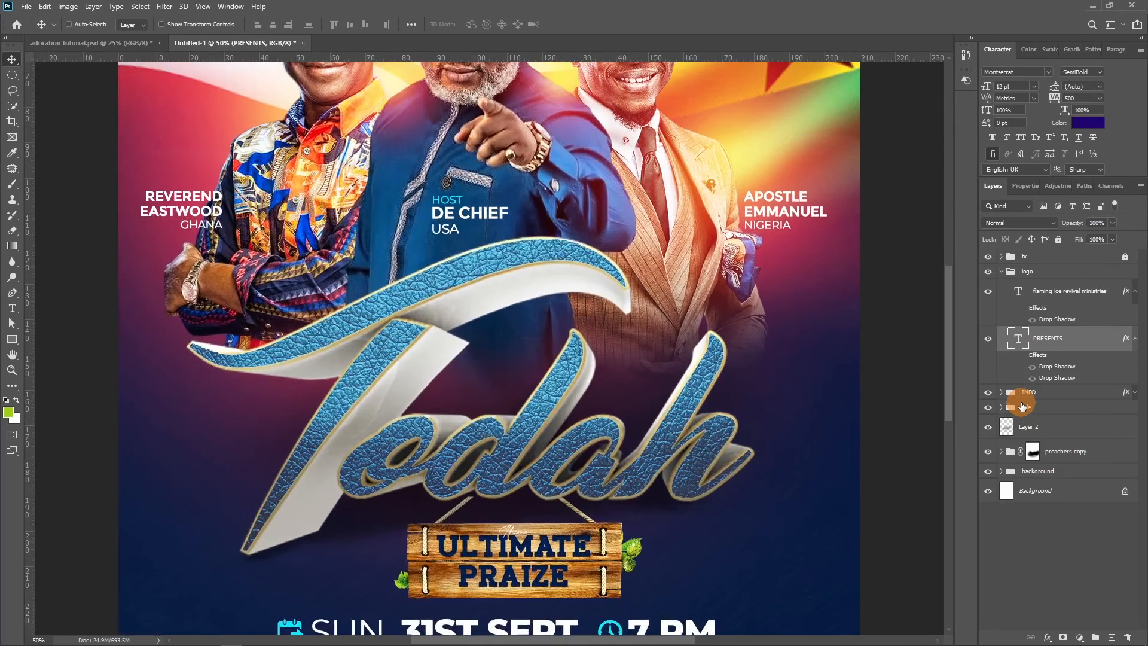
{"action": "left_click_drag", "start_coordinate": [636, 435], "coordinate": [563, 319]}
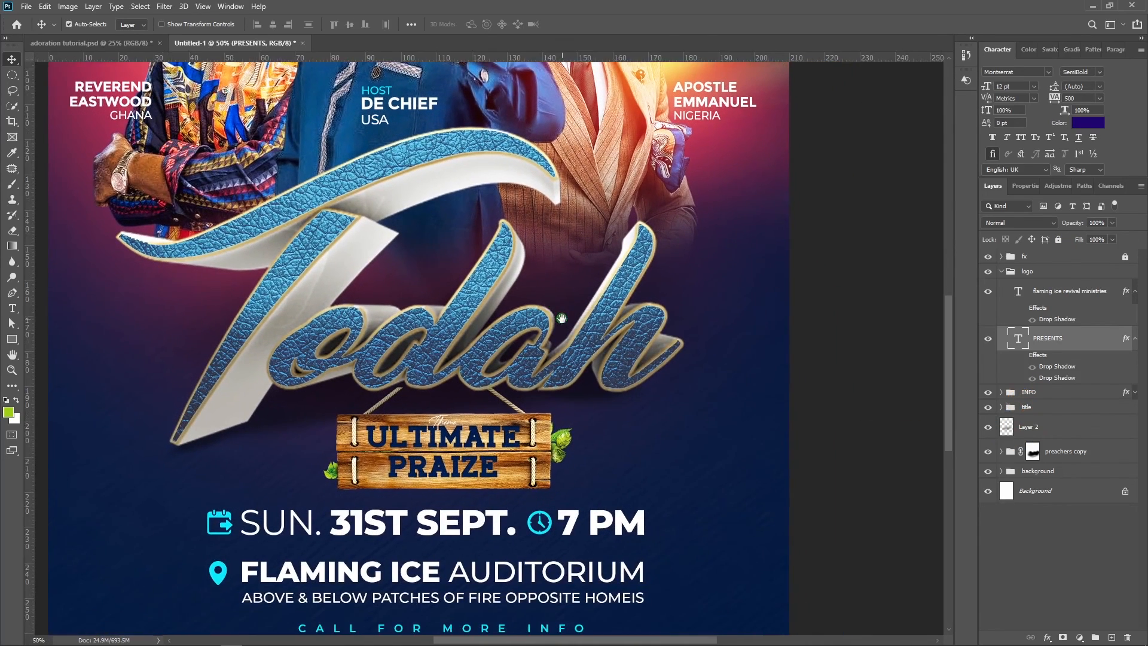
{"action": "left_click", "coordinate": [1003, 273]}
{"action": "left_click", "coordinate": [1024, 257]}
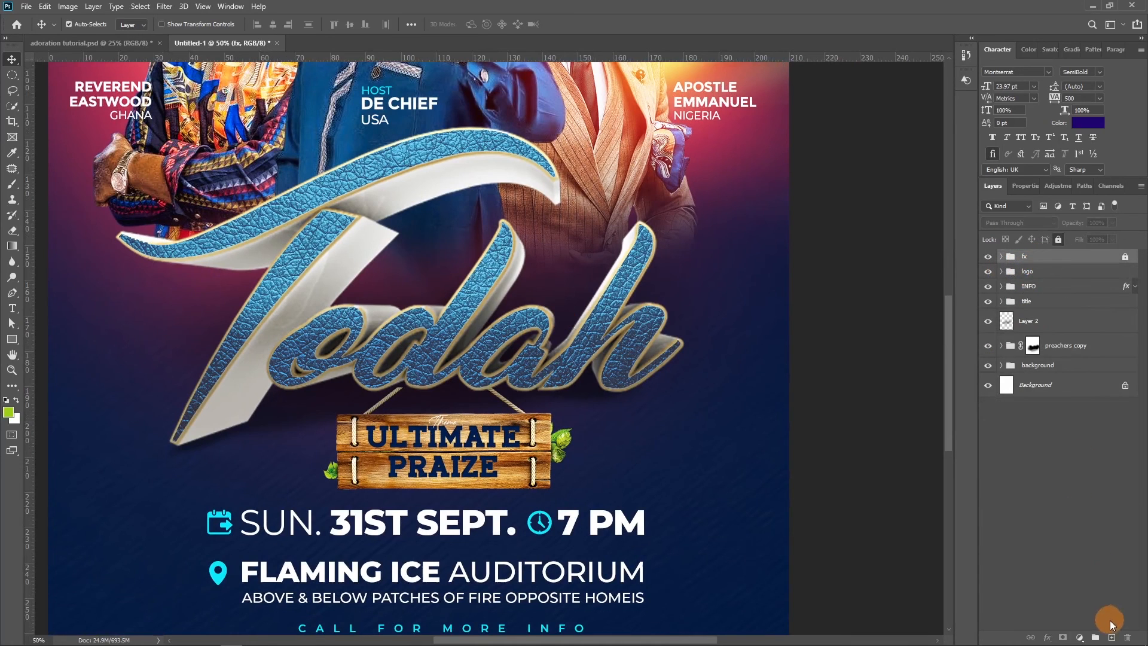
{"action": "left_click", "coordinate": [1112, 637]}
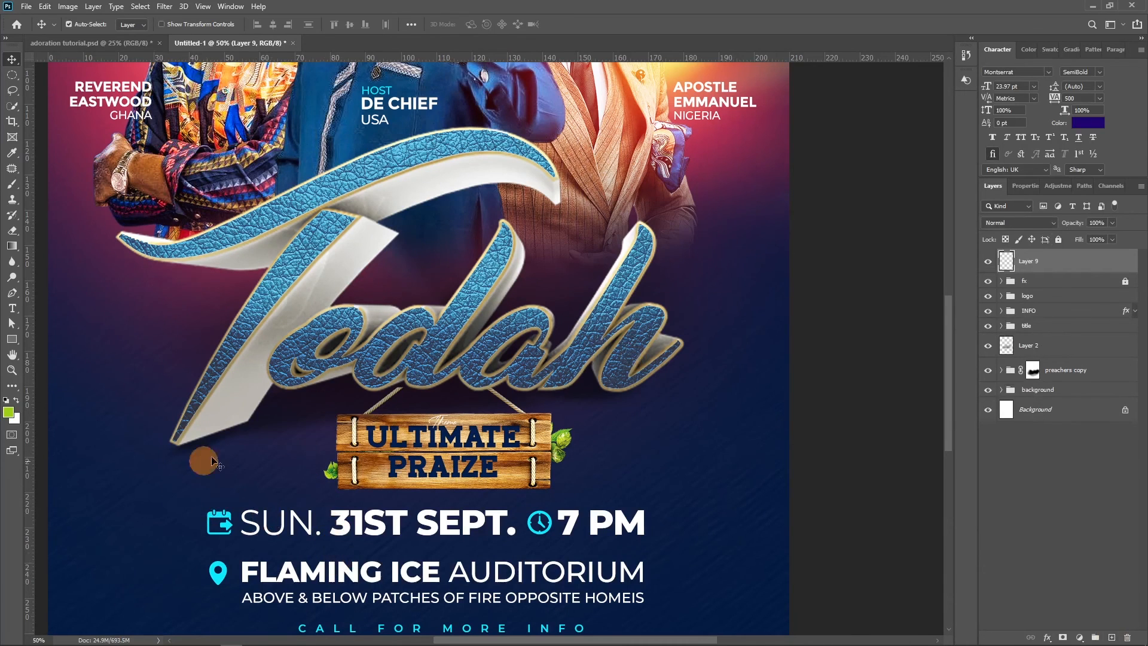
{"action": "key", "text": "b"}
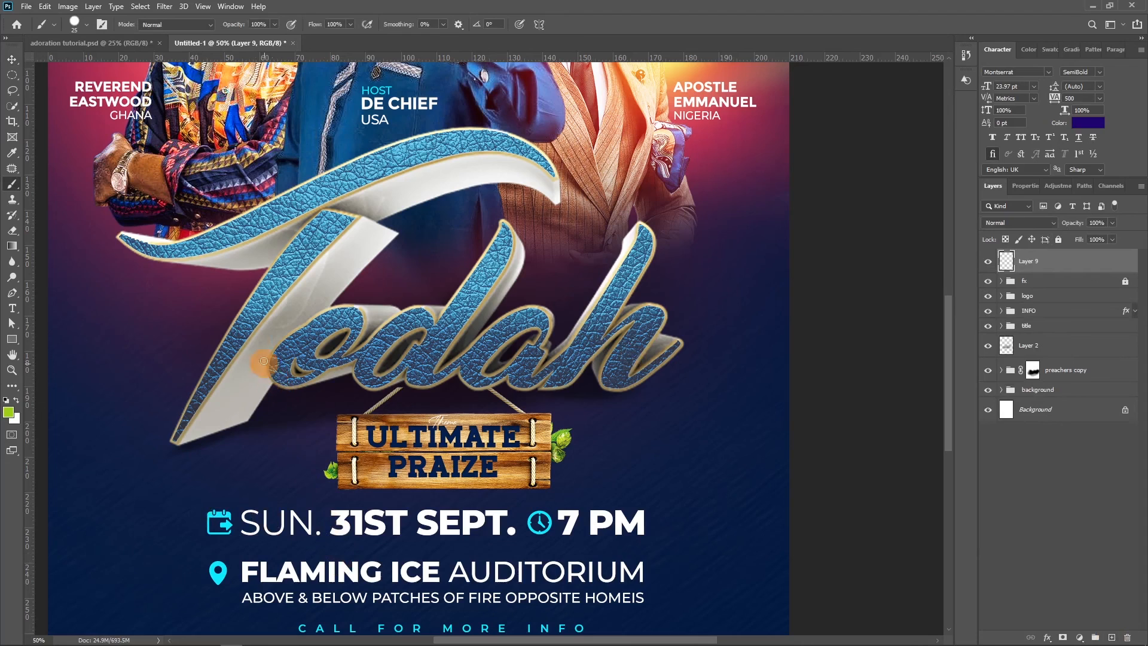
{"action": "mouse_move", "coordinate": [286, 308]}
{"action": "left_mouse_down"}
{"action": "mouse_move", "coordinate": [468, 224]}
{"action": "mouse_move", "coordinate": [629, 199]}
{"action": "mouse_move", "coordinate": [721, 235]}
{"action": "mouse_move", "coordinate": [755, 341]}
{"action": "mouse_move", "coordinate": [706, 423]}
{"action": "mouse_move", "coordinate": [606, 445]}
{"action": "mouse_move", "coordinate": [452, 445]}
{"action": "mouse_move", "coordinate": [369, 428]}
{"action": "mouse_move", "coordinate": [312, 395]}
{"action": "mouse_move", "coordinate": [263, 392]}
{"action": "mouse_move", "coordinate": [269, 315]}
{"action": "mouse_move", "coordinate": [291, 298]}
{"action": "left_mouse_up"}
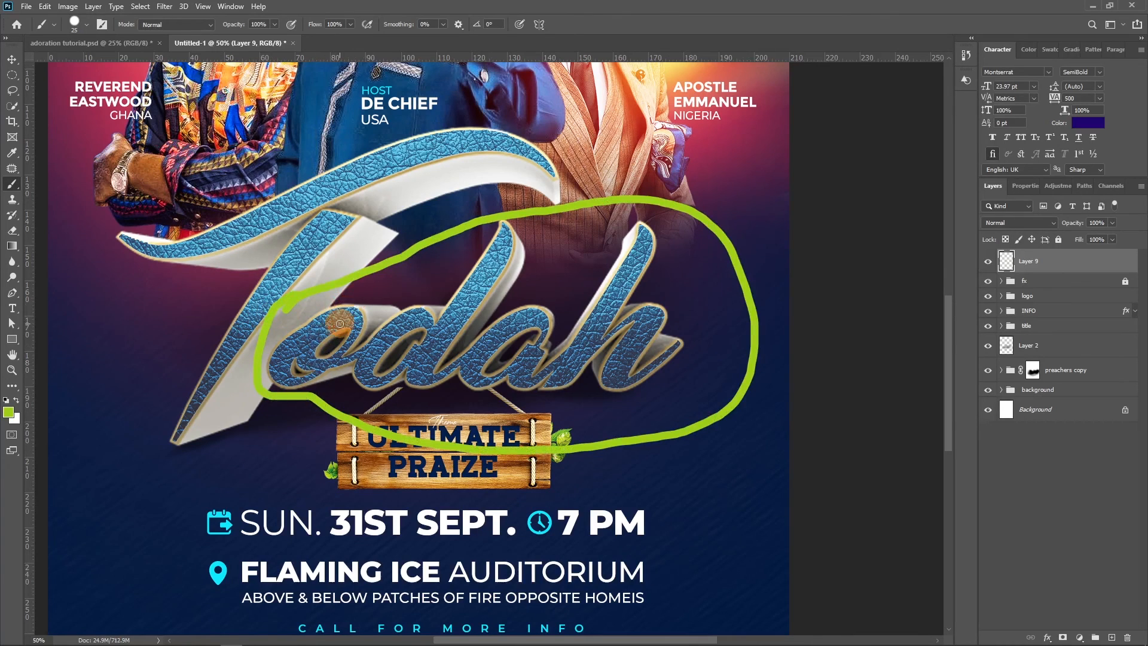
Brush a green vertical stroke down from each of the letters o, d, a and h of the title
{"action": "left_click_drag", "start_coordinate": [291, 377], "coordinate": [281, 442]}
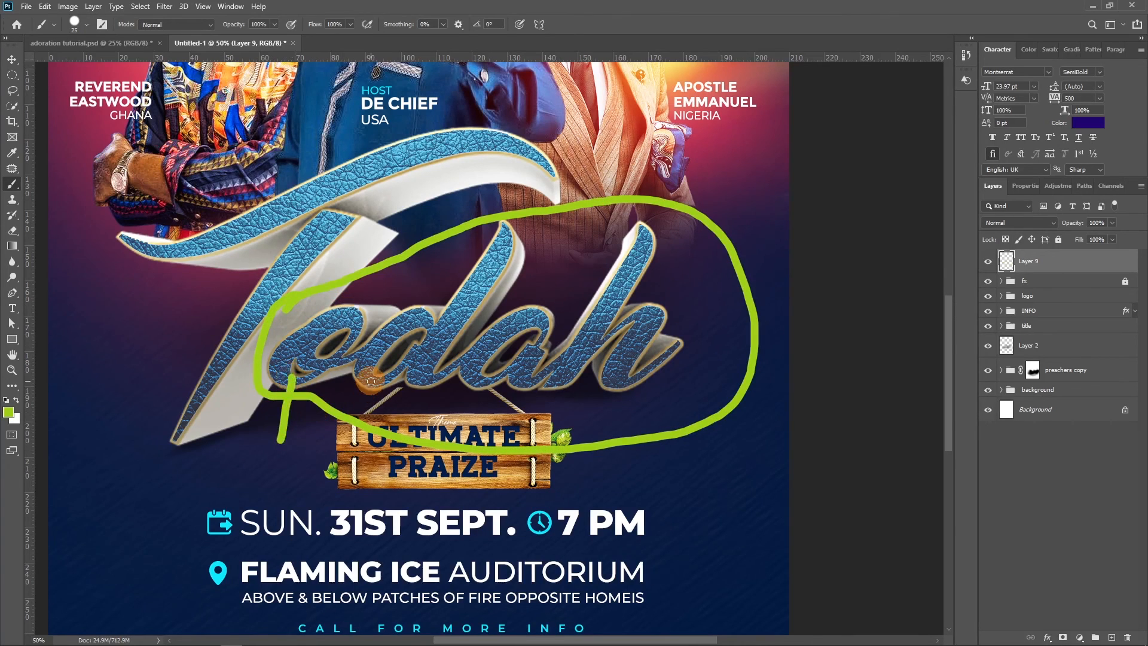
{"action": "left_click_drag", "start_coordinate": [400, 373], "coordinate": [399, 444]}
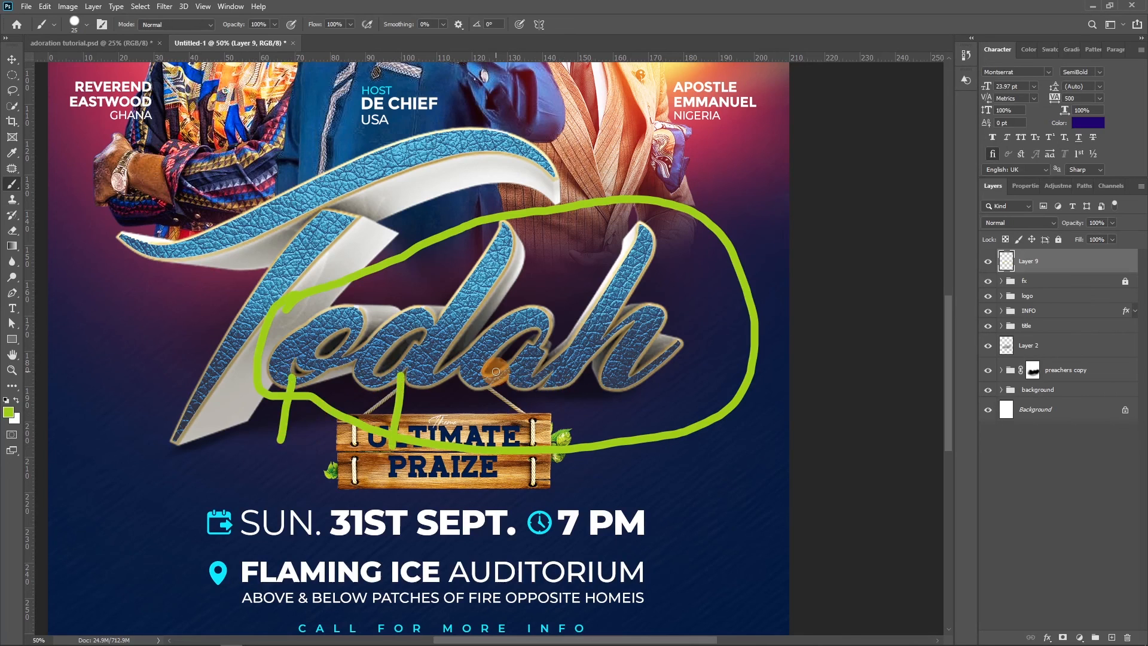
{"action": "left_click_drag", "start_coordinate": [496, 371], "coordinate": [497, 473]}
{"action": "left_click_drag", "start_coordinate": [591, 362], "coordinate": [591, 467]}
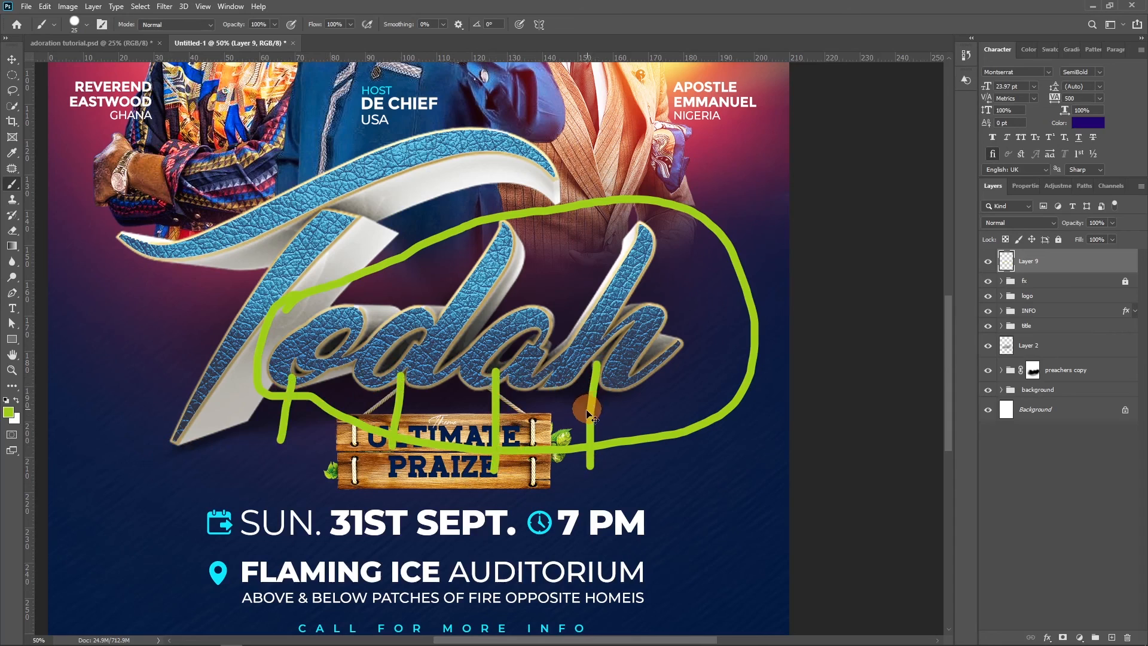
Undo the four green vertical strokes beneath the title's letters
{"action": "key", "text": "ctrl+z"}
{"action": "key", "text": "ctrl+z"}
{"action": "key", "text": "ctrl+z"}
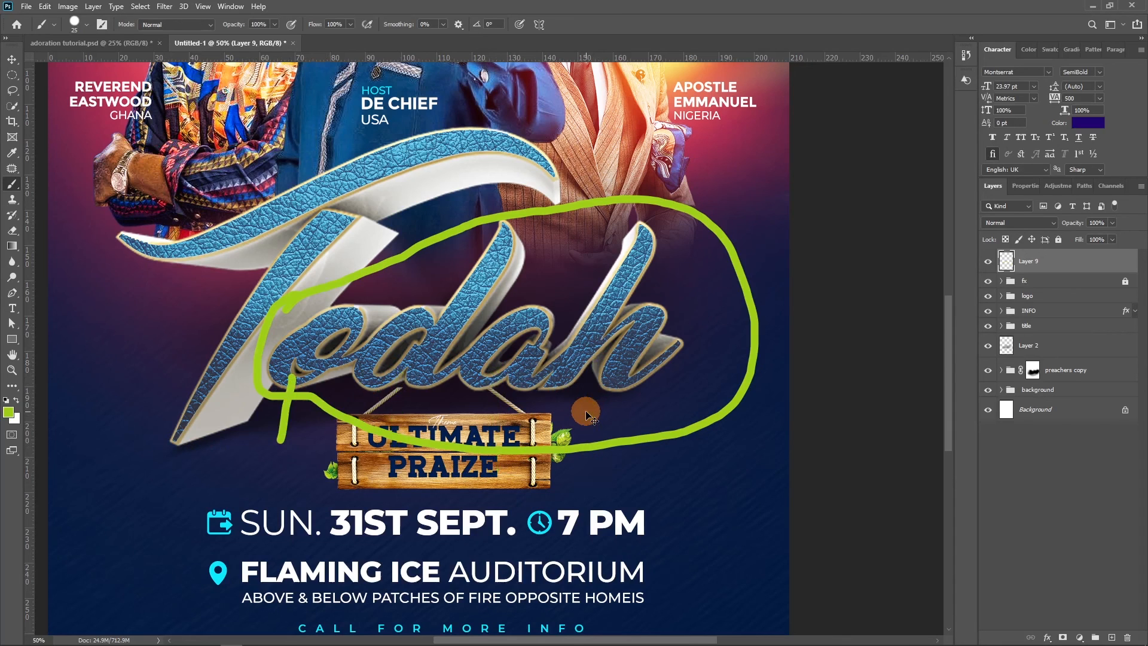
{"action": "key", "text": "ctrl+z"}
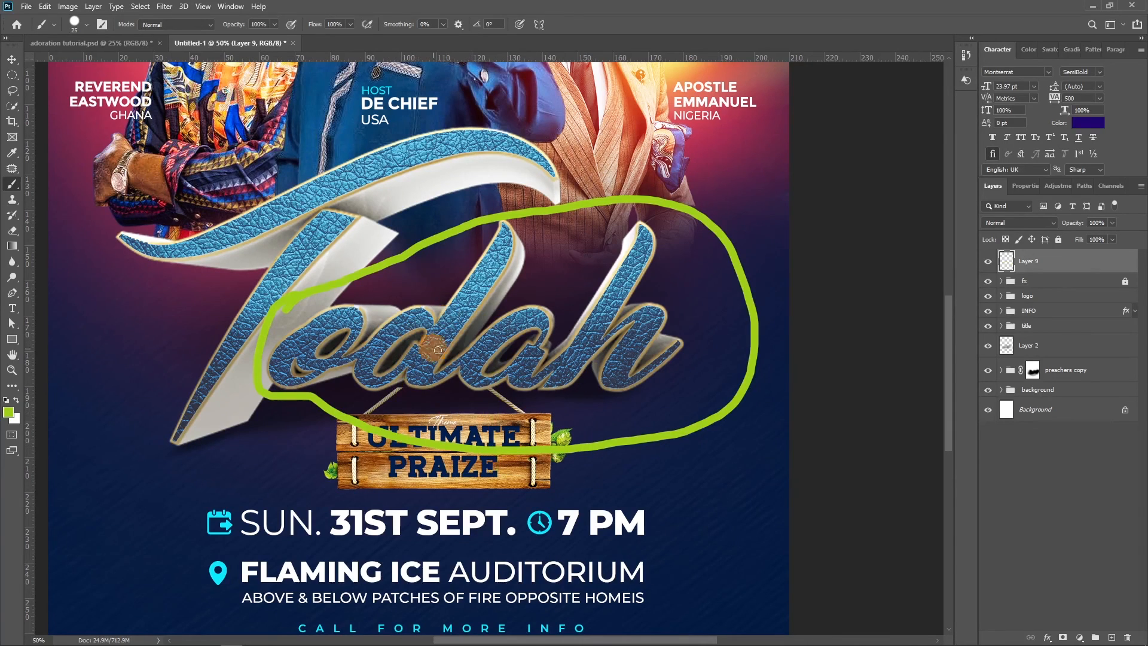